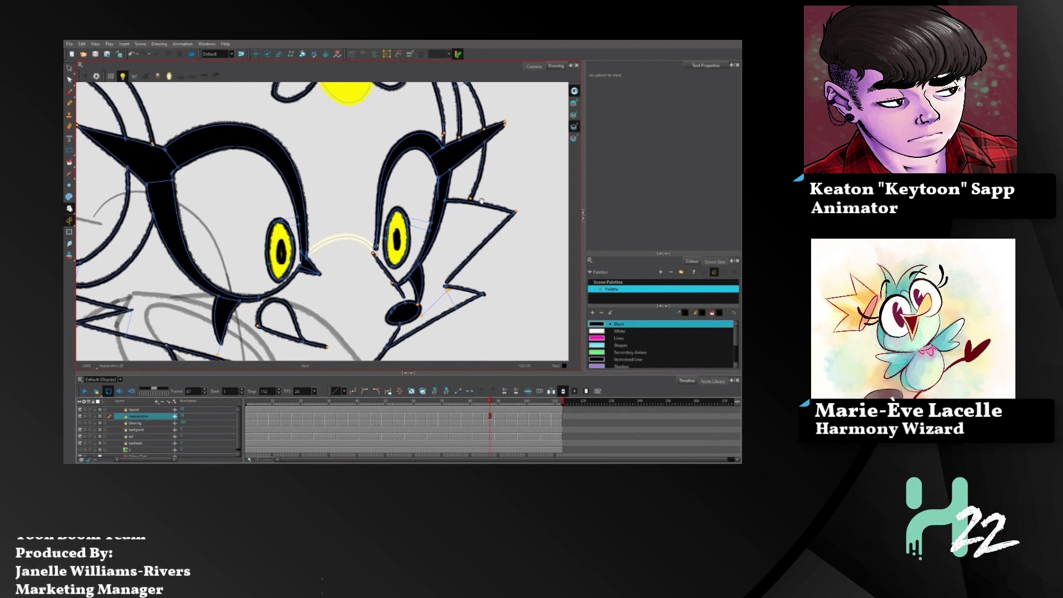
- On the previous drawing, fill both ovals beside the yellow forehead mark with black using the Paint tool
mouse_move(491, 401)
mouse_down()
mouse_move(510, 408)
mouse_move(488, 406)
mouse_up()
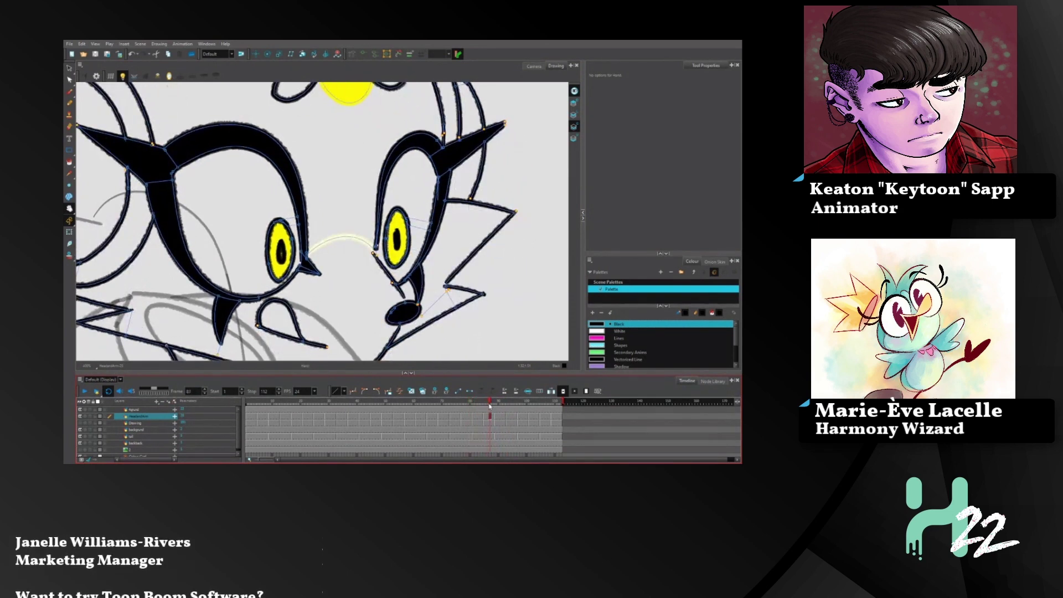
drag(469, 217, 467, 303)
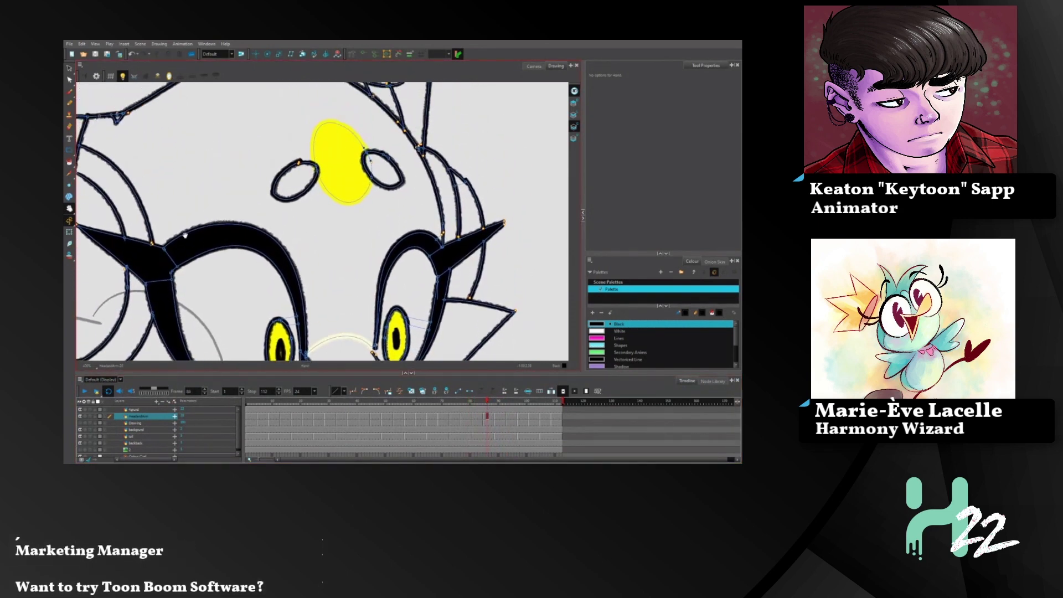
click(69, 80)
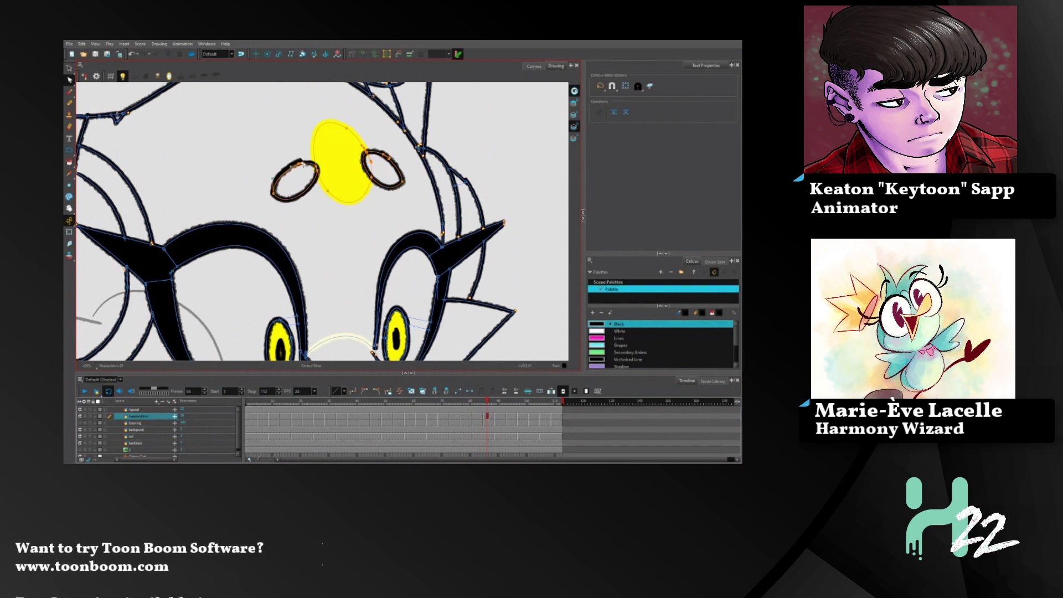
key(alt+i)
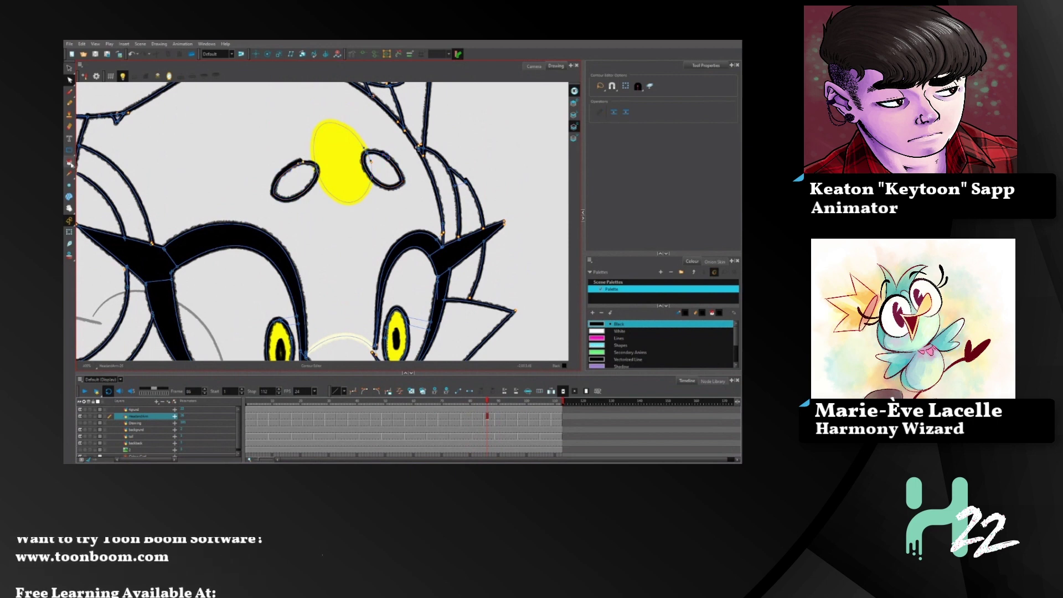
click(294, 180)
click(391, 167)
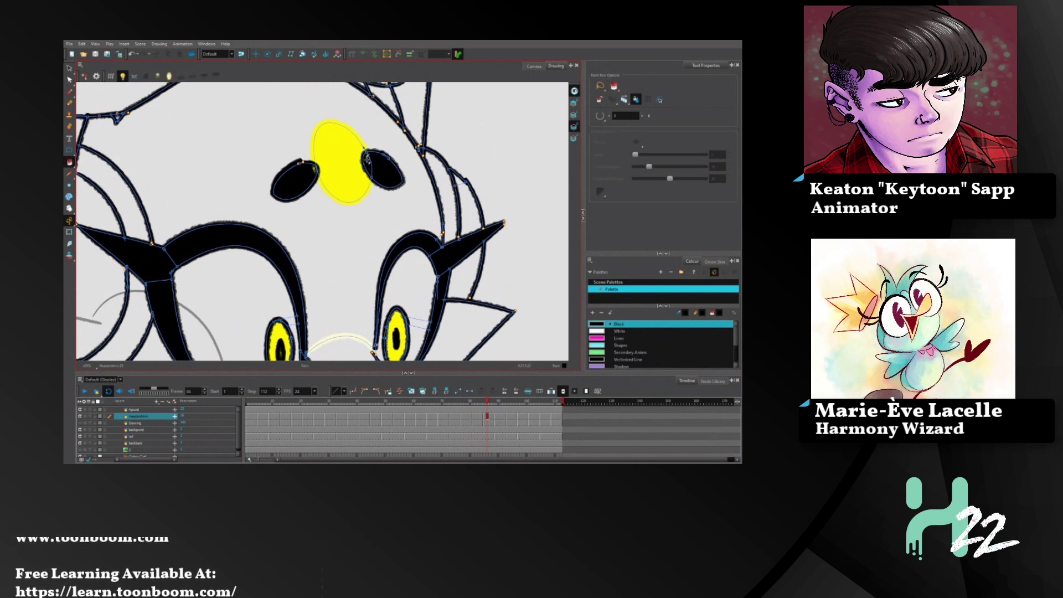
click(574, 115)
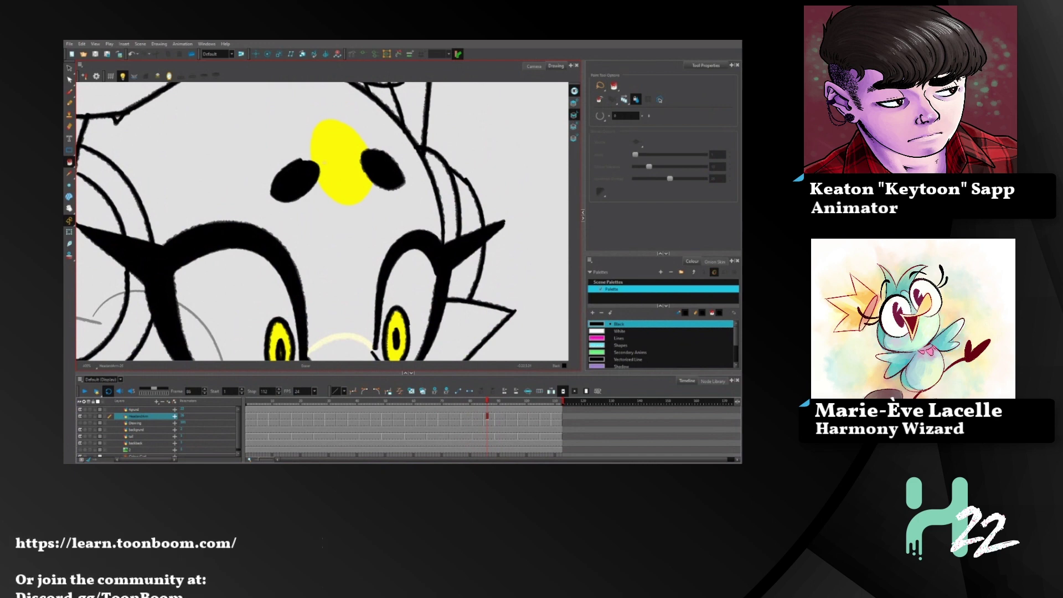
- Go to the following drawing, fill the oval to the right of the yellow forehead mark black, and undo the attempt on the other oval
key(space)
drag(395, 272, 367, 224)
click(496, 406)
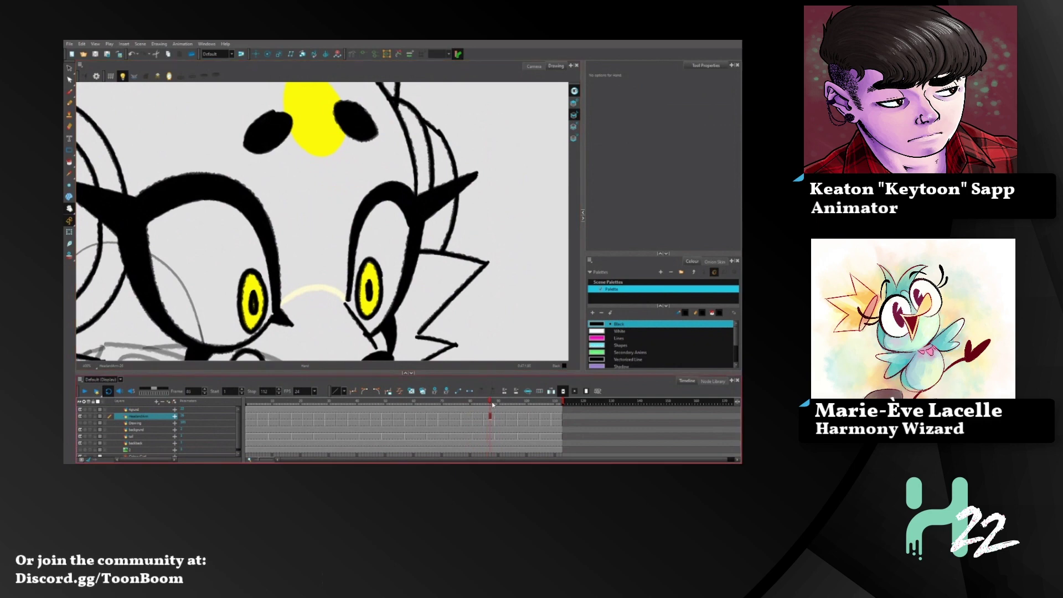
click(70, 161)
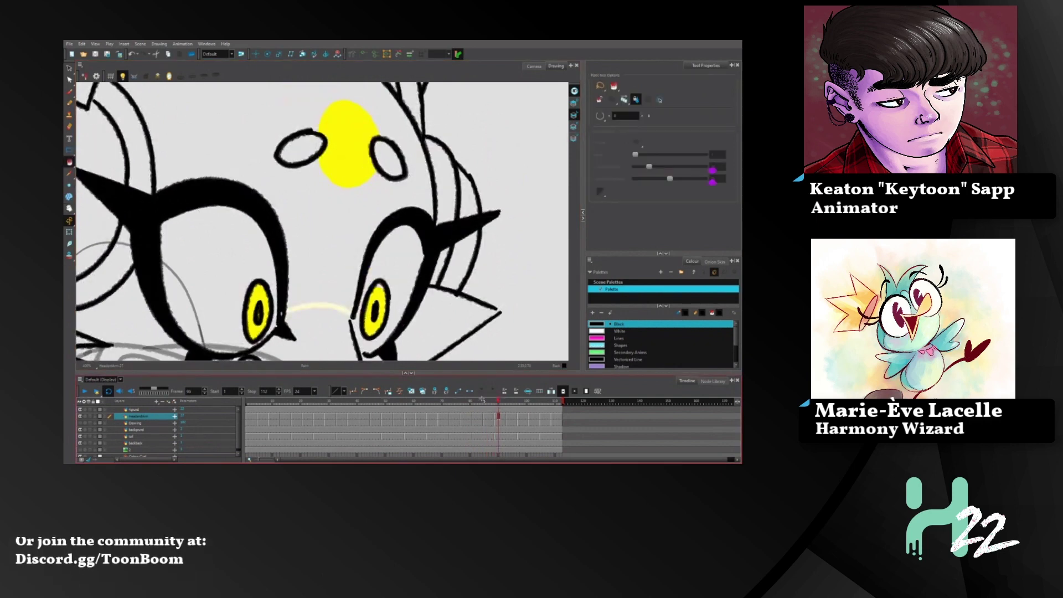
click(490, 417)
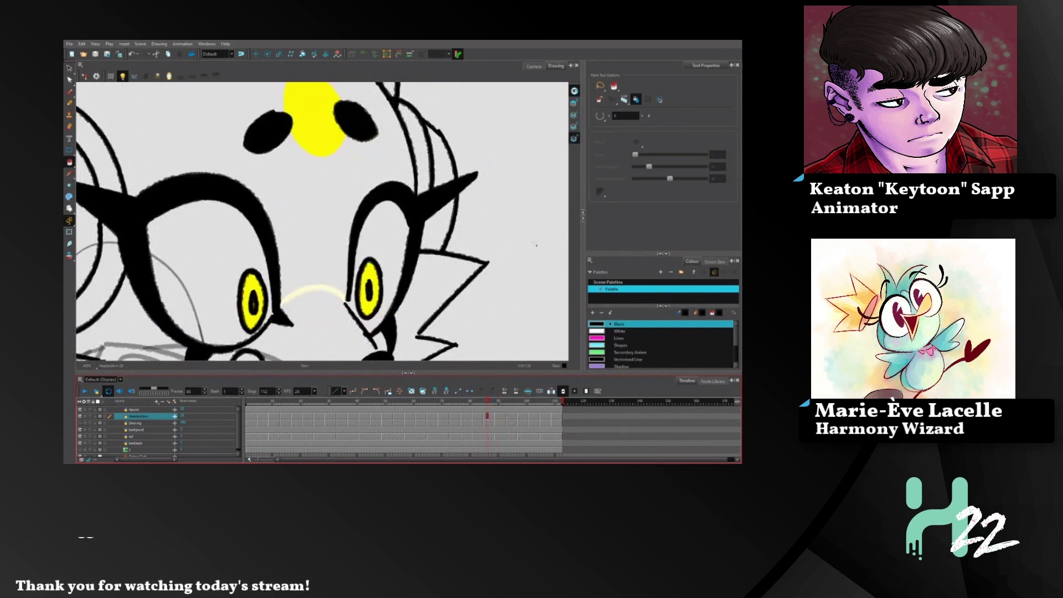
click(575, 126)
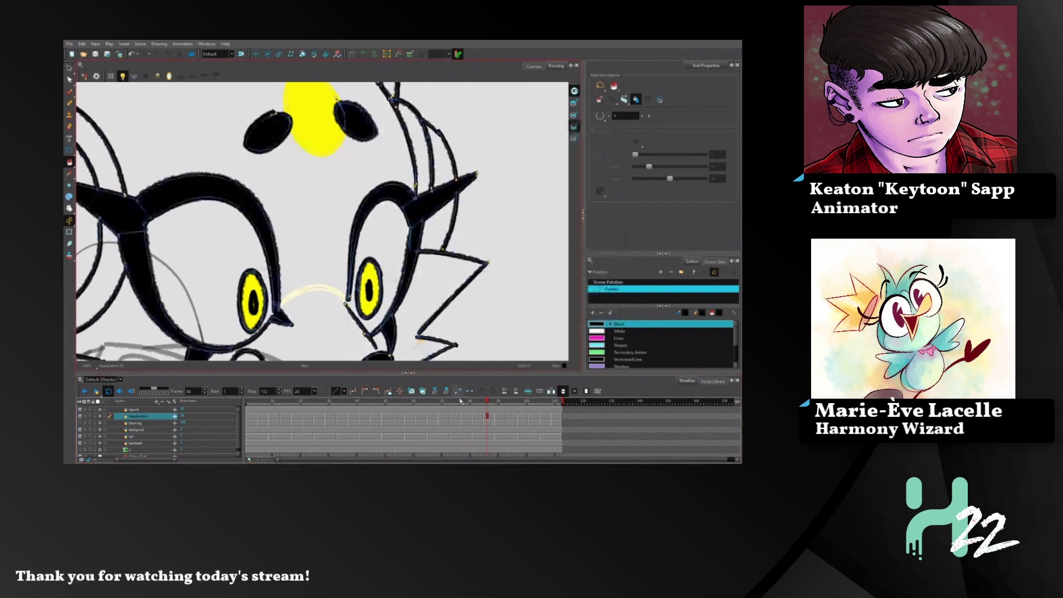
drag(491, 403, 499, 403)
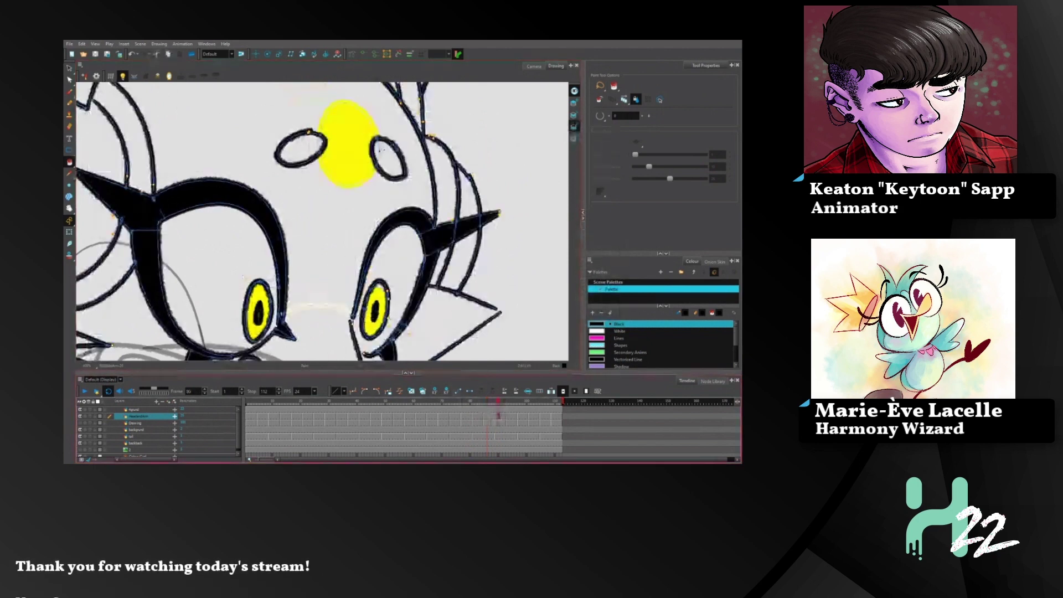
click(389, 159)
click(302, 149)
key(ctrl+z)
- Adjust the contour at the top of the oval left of the yellow forehead mark and fill the oval with black
click(70, 80)
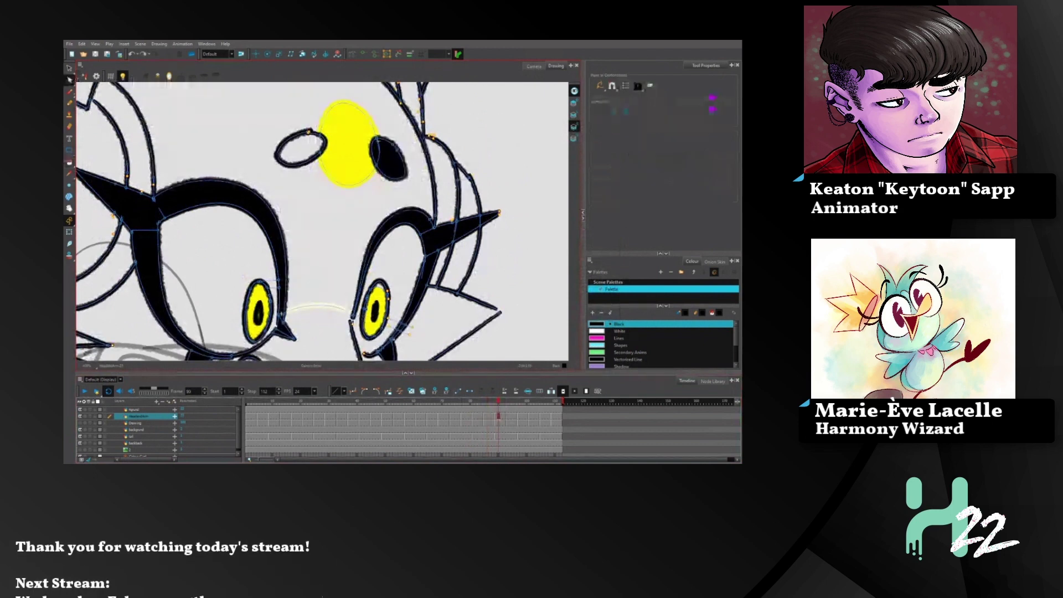
click(308, 132)
drag(307, 133, 311, 134)
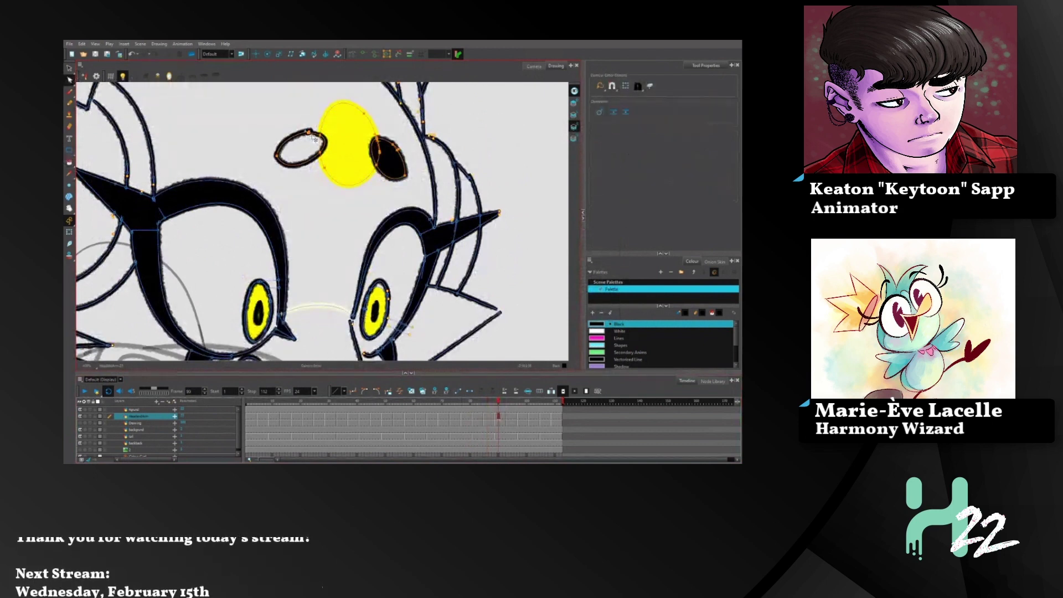
click(316, 115)
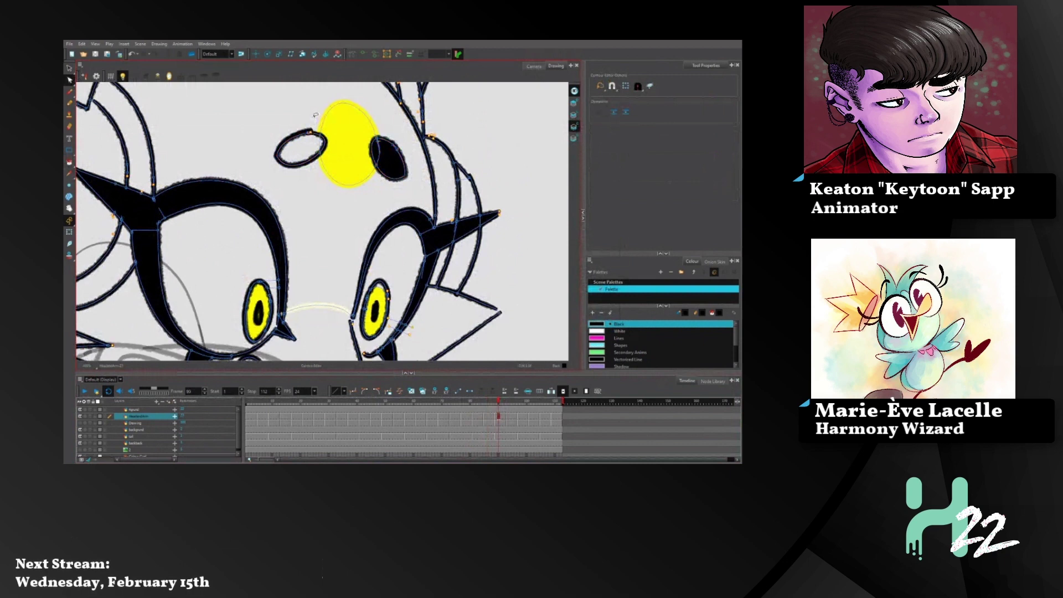
key(alt+i)
click(303, 146)
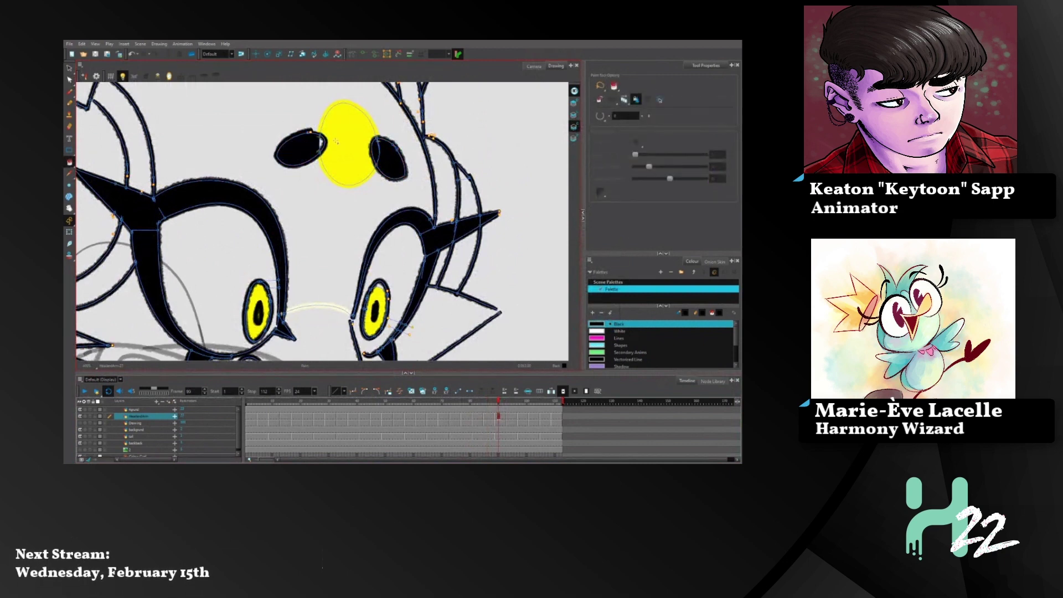
click(574, 124)
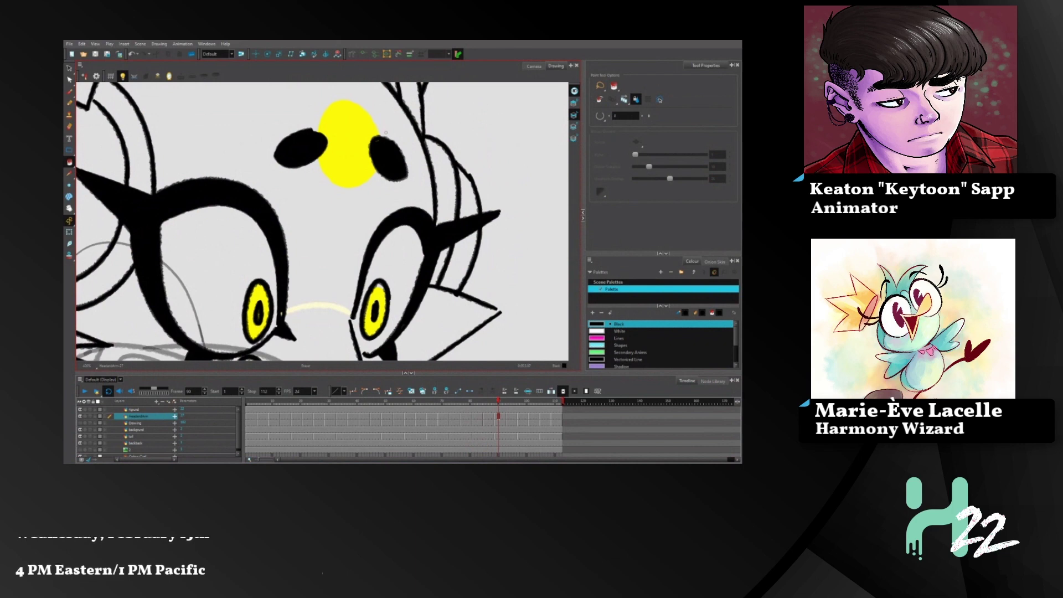
- Examine the eye outlines, iris contours and painted eyelids of the current drawing with the different art layers displayed
click(574, 124)
key(space)
drag(443, 209, 453, 160)
click(69, 80)
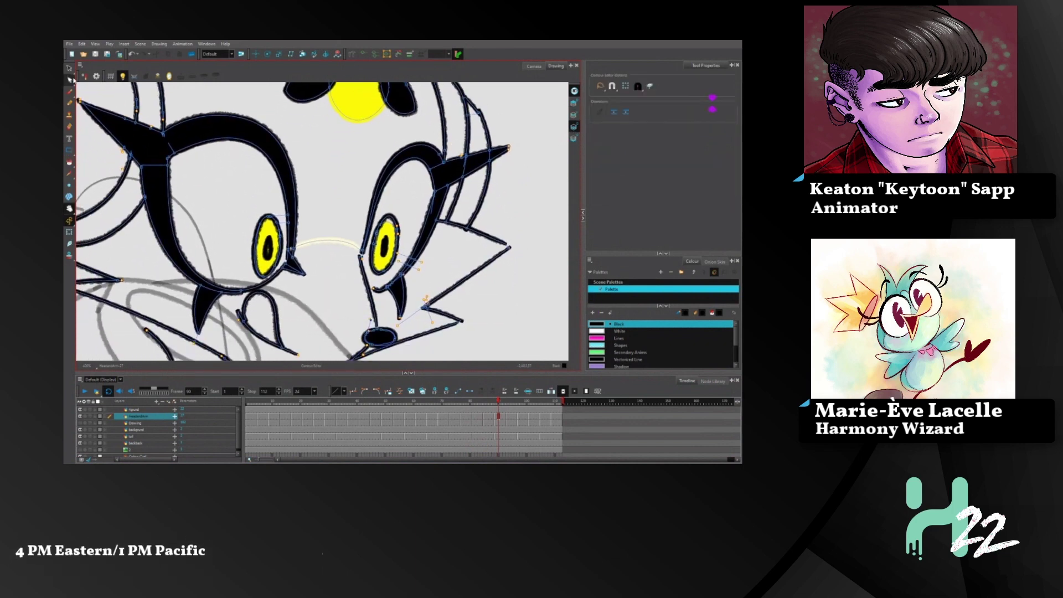
click(388, 226)
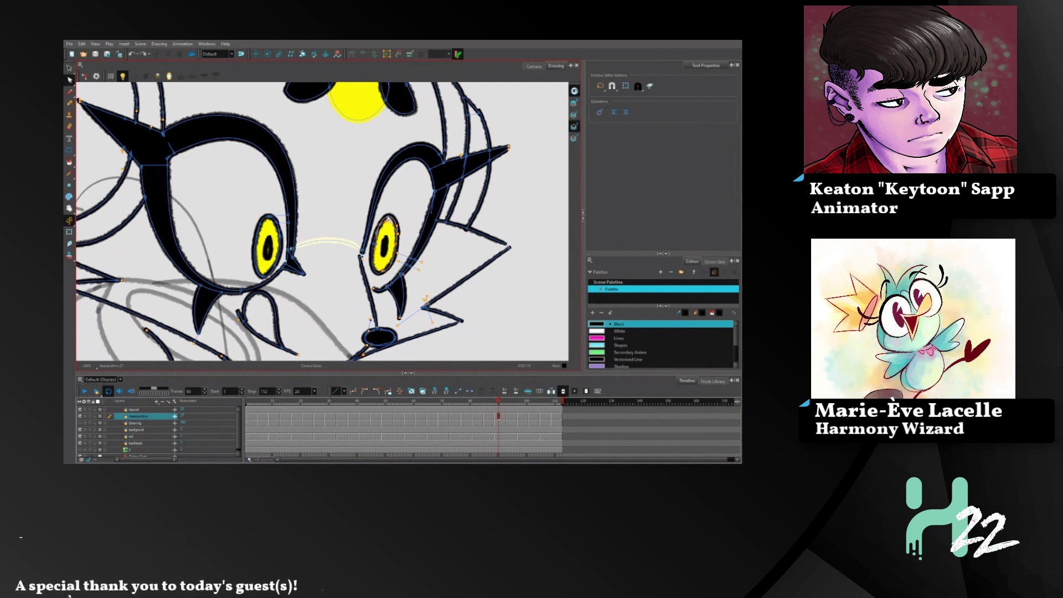
click(395, 218)
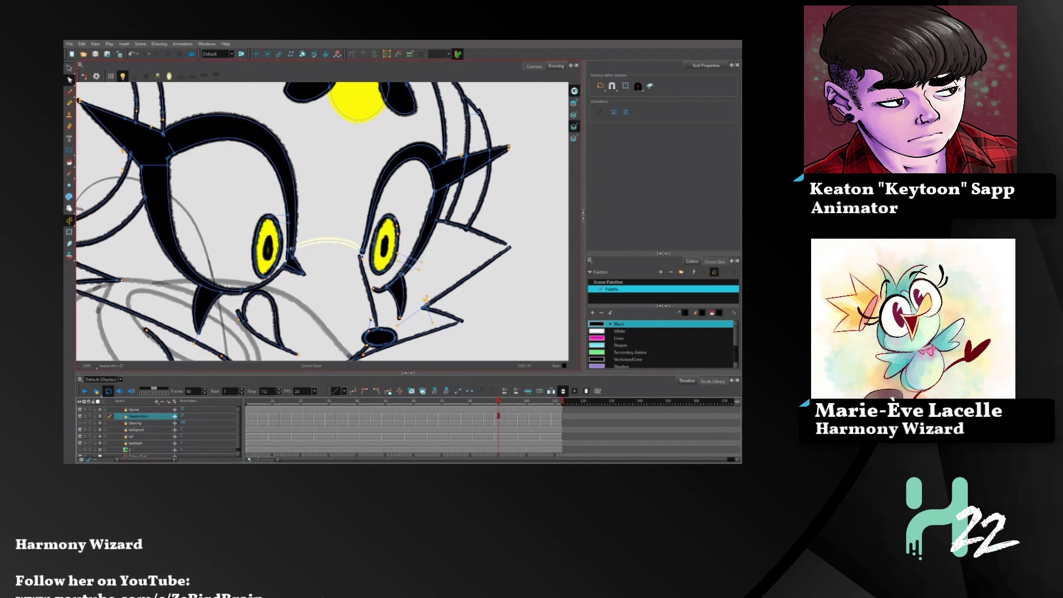
click(498, 419)
click(574, 114)
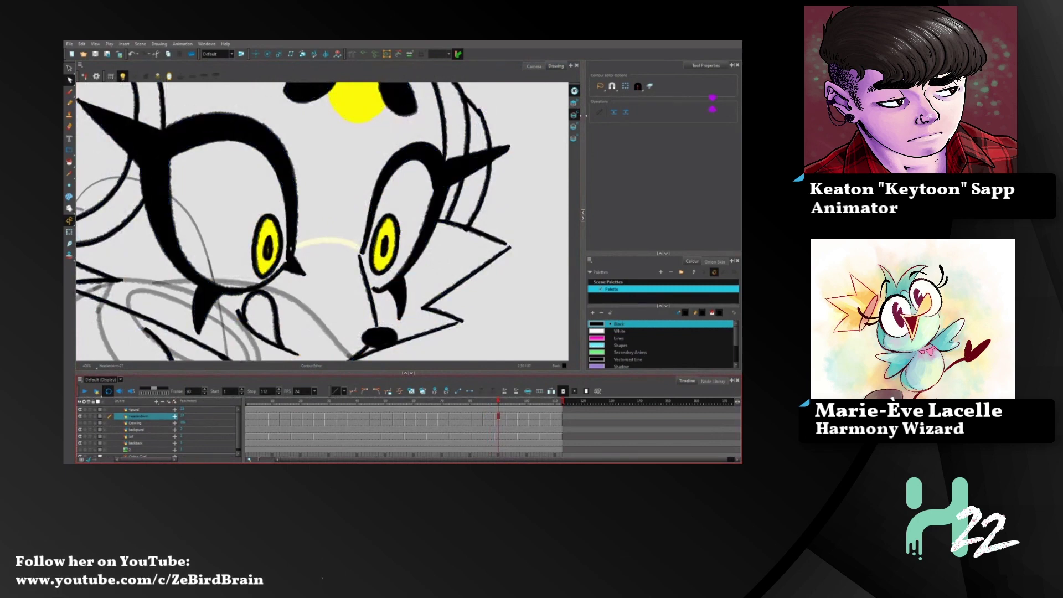
click(291, 247)
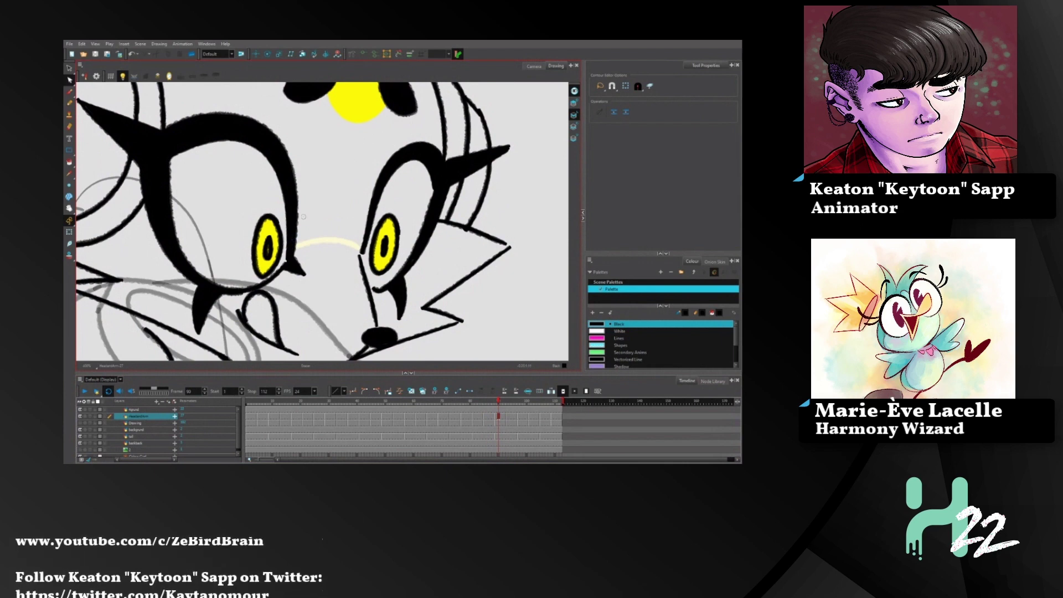
- On the next drawing with unpainted eyelids, fill the left eye's outer lash, upper and lower lid and bottom lash with black
click(510, 416)
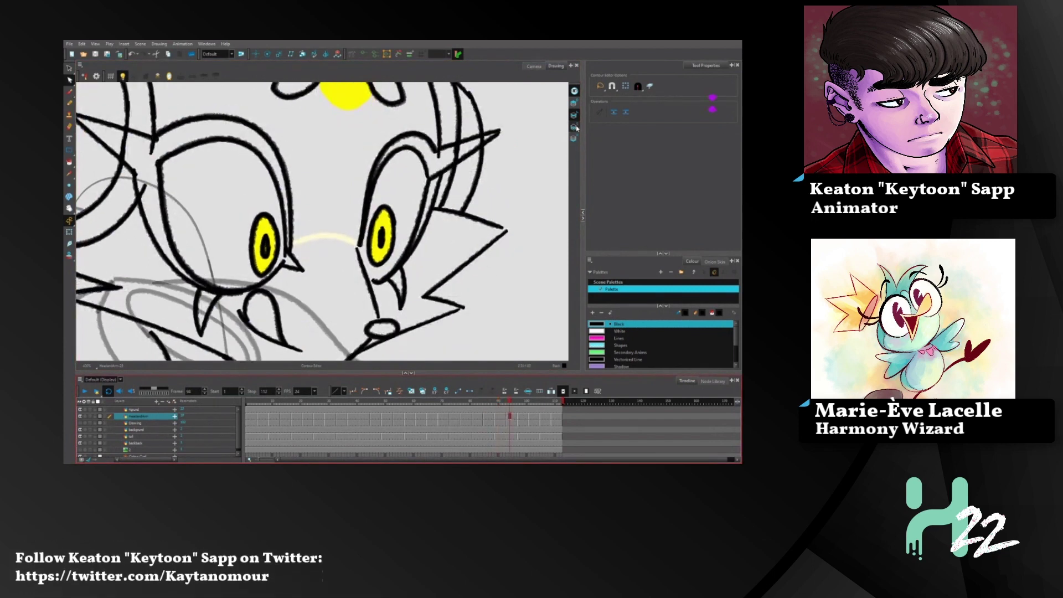
key(ctrl+a)
click(512, 401)
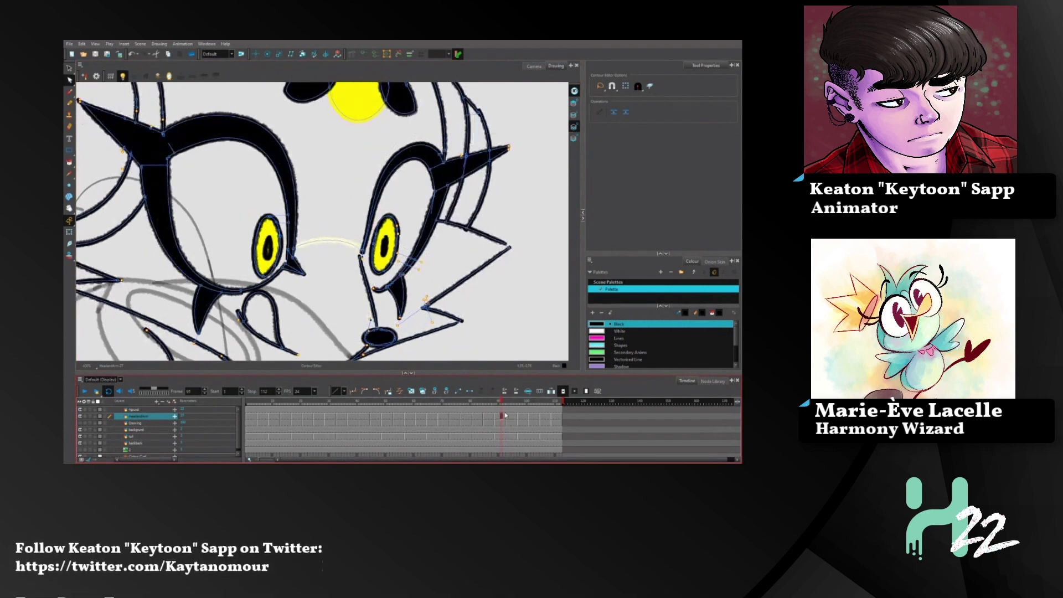
key(space)
drag(471, 308, 528, 330)
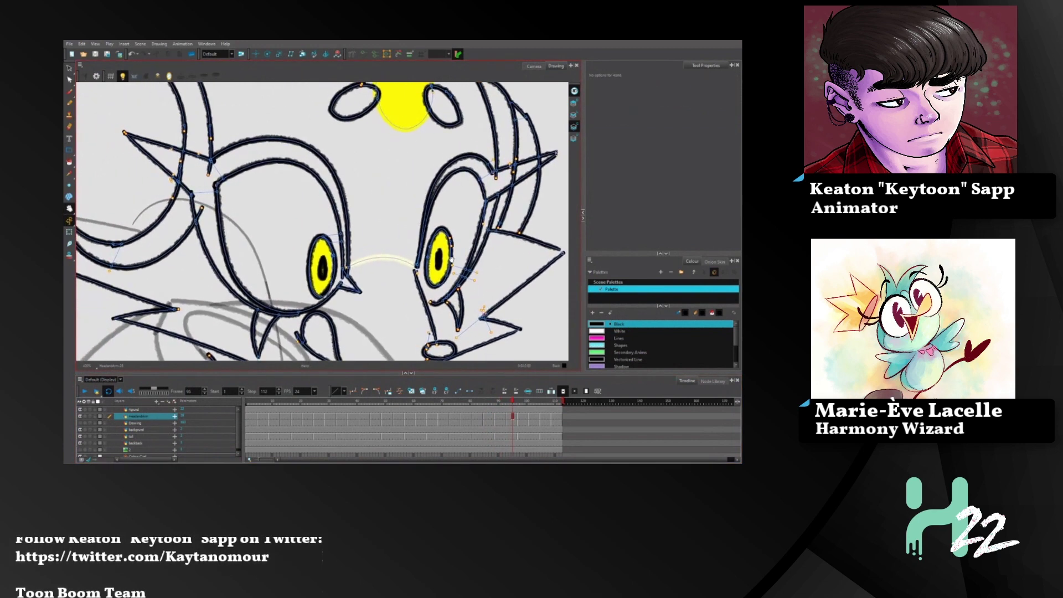
click(70, 80)
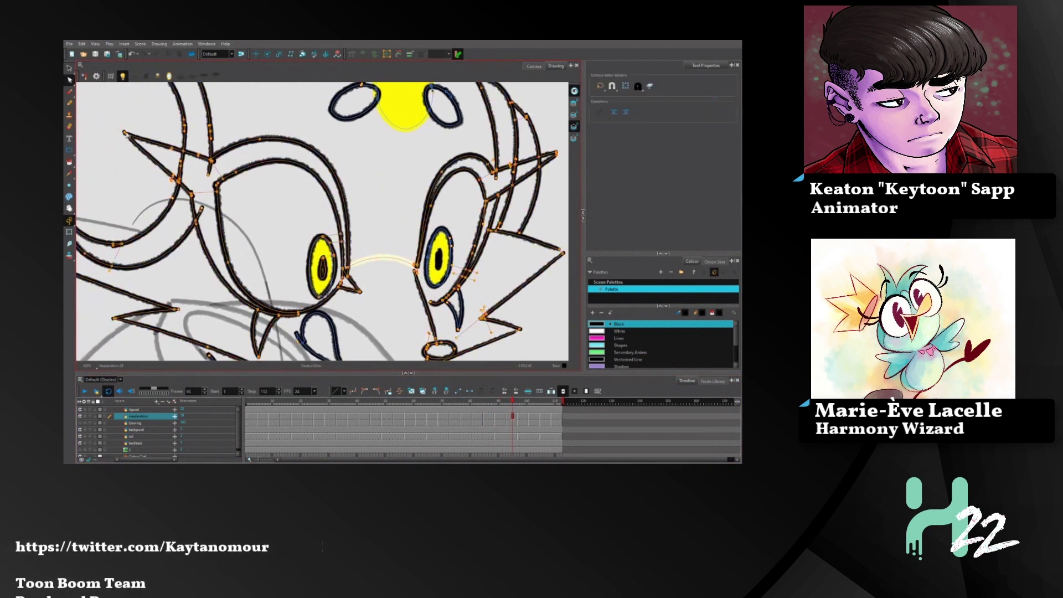
click(69, 162)
click(161, 156)
click(200, 176)
click(222, 161)
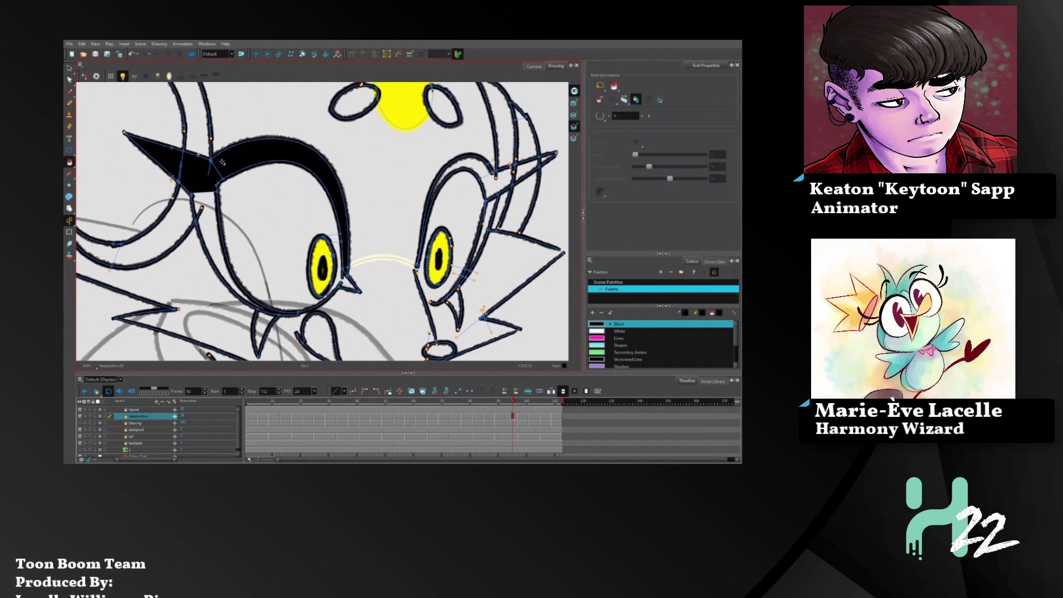
click(208, 215)
click(264, 333)
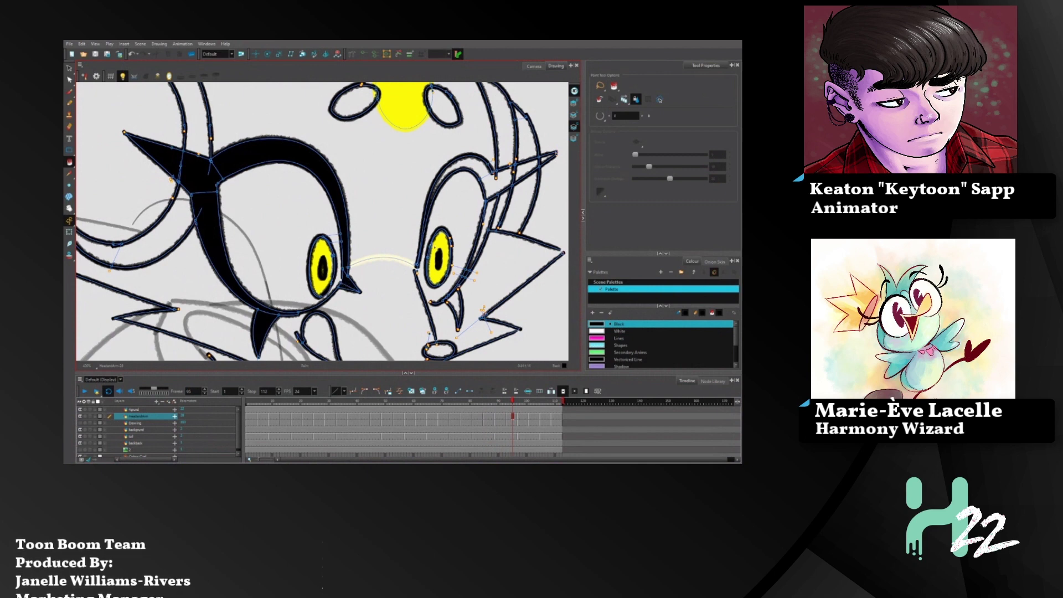
- Fill the right eye's outer lash and its upper and lower lid sections with black
click(509, 176)
click(528, 167)
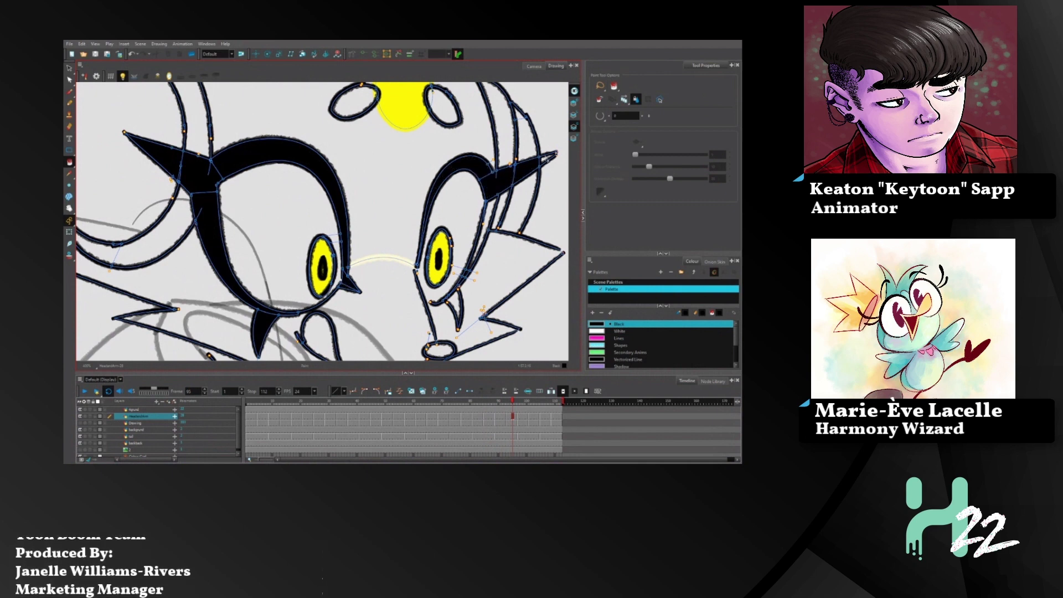
click(480, 237)
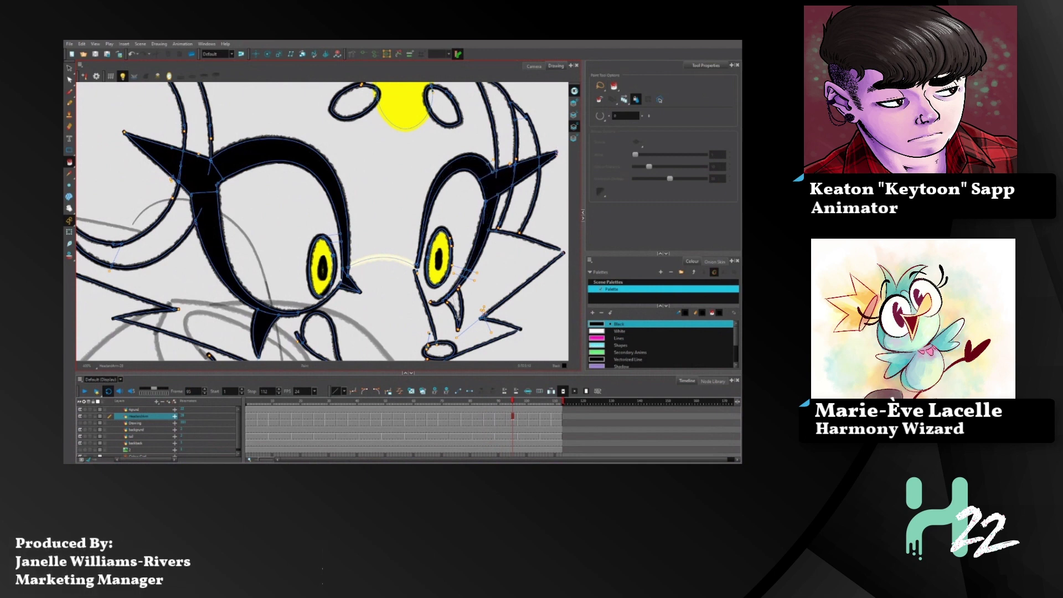
- Reshape the contour of the right eye's bottom lash to close its outline and fill the lash with black
click(70, 79)
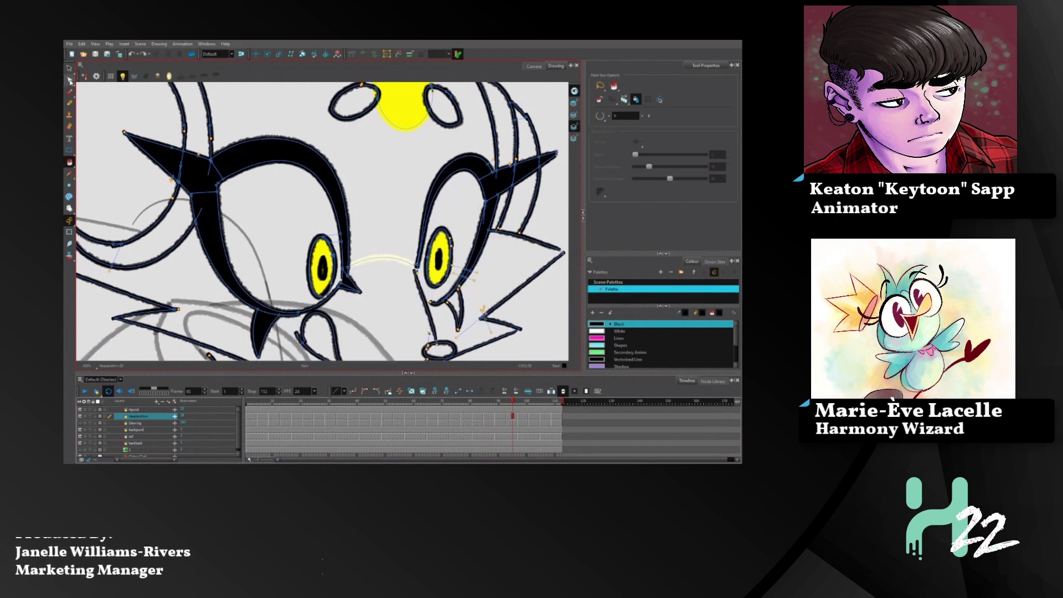
click(446, 302)
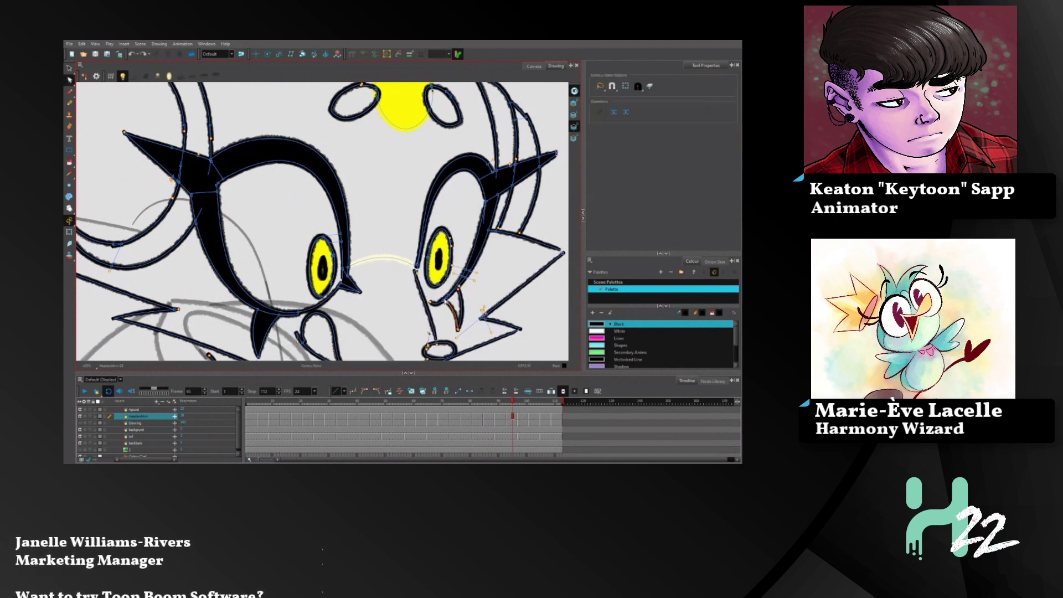
drag(458, 309, 459, 286)
click(468, 293)
key(ctrl+a)
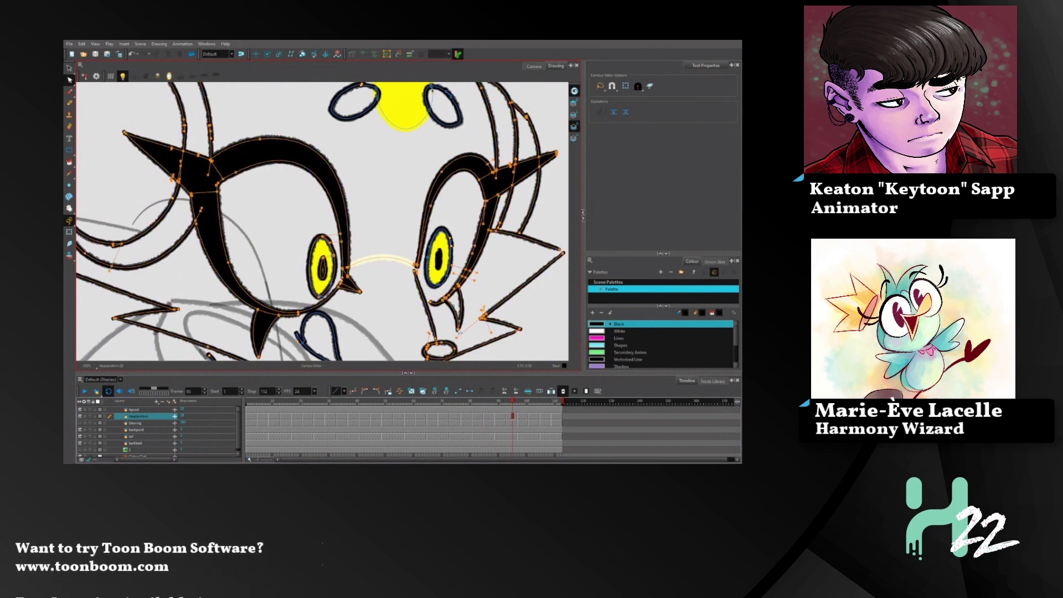
key(alt+i)
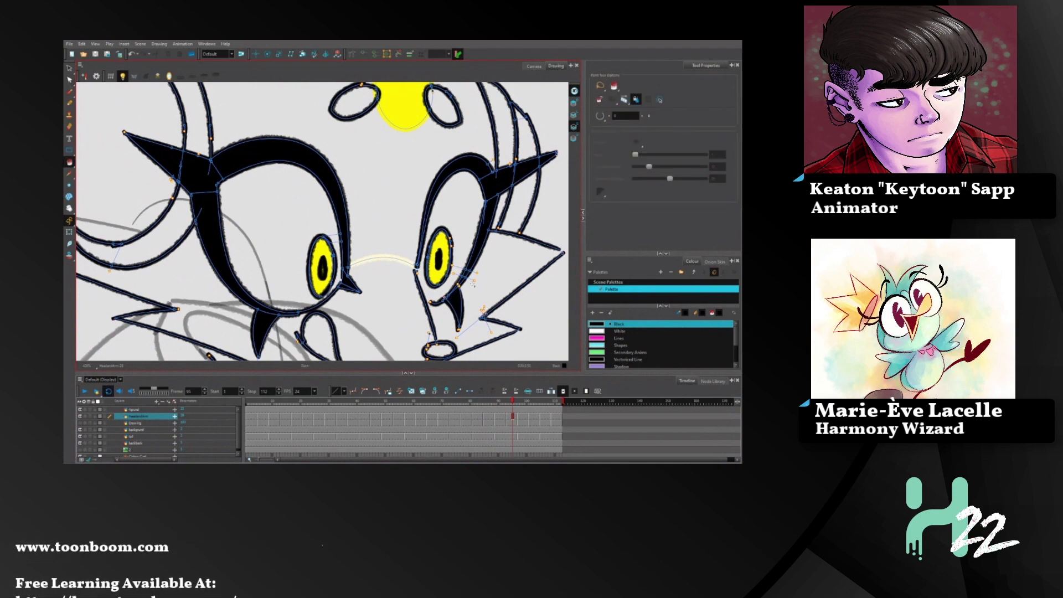
- Go to the preceding drawing, fill its two forehead ovals with black, and check the result without the vector outlines
key(space)
drag(506, 263, 491, 284)
mouse_move(512, 402)
mouse_down()
mouse_move(497, 403)
mouse_move(507, 406)
mouse_up()
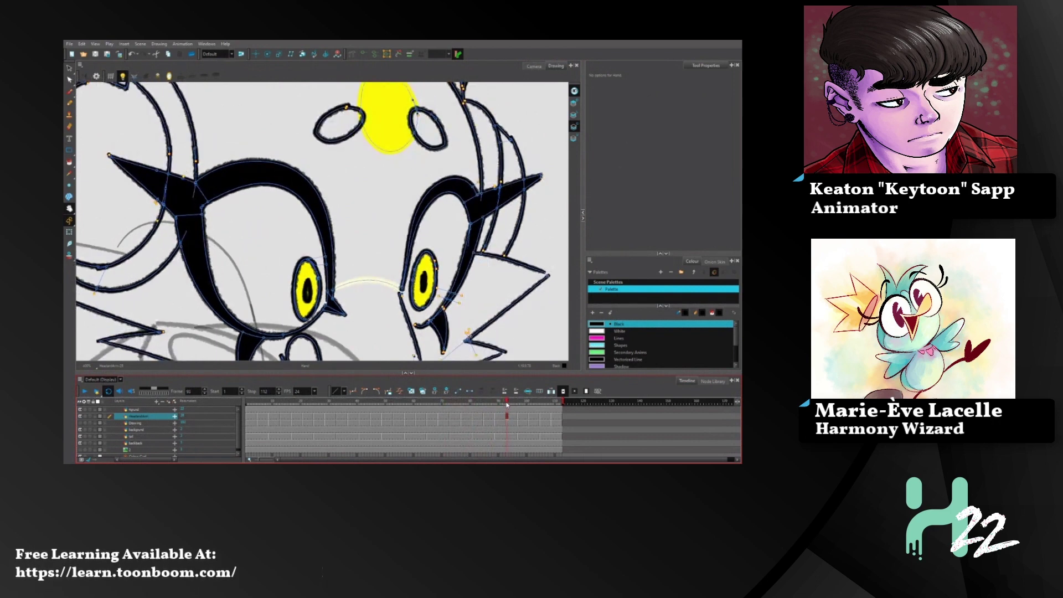
click(69, 80)
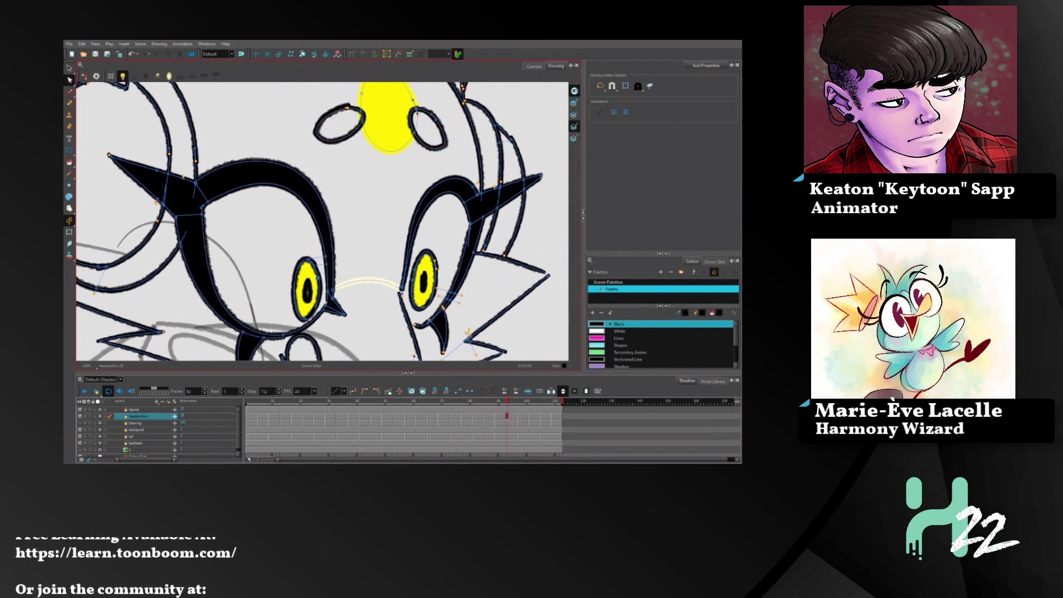
key(alt+i)
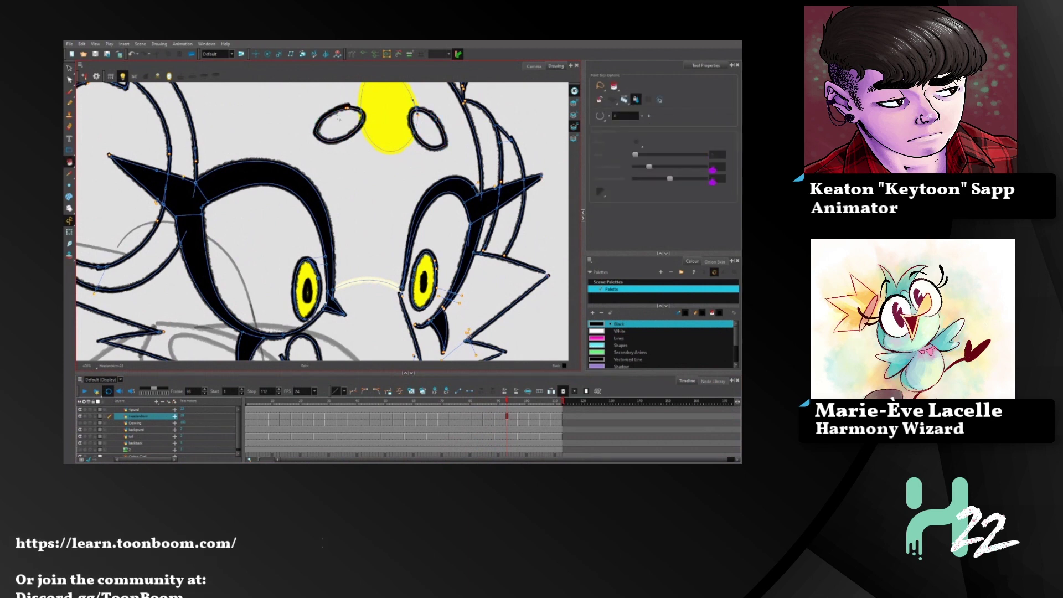
click(340, 125)
click(429, 124)
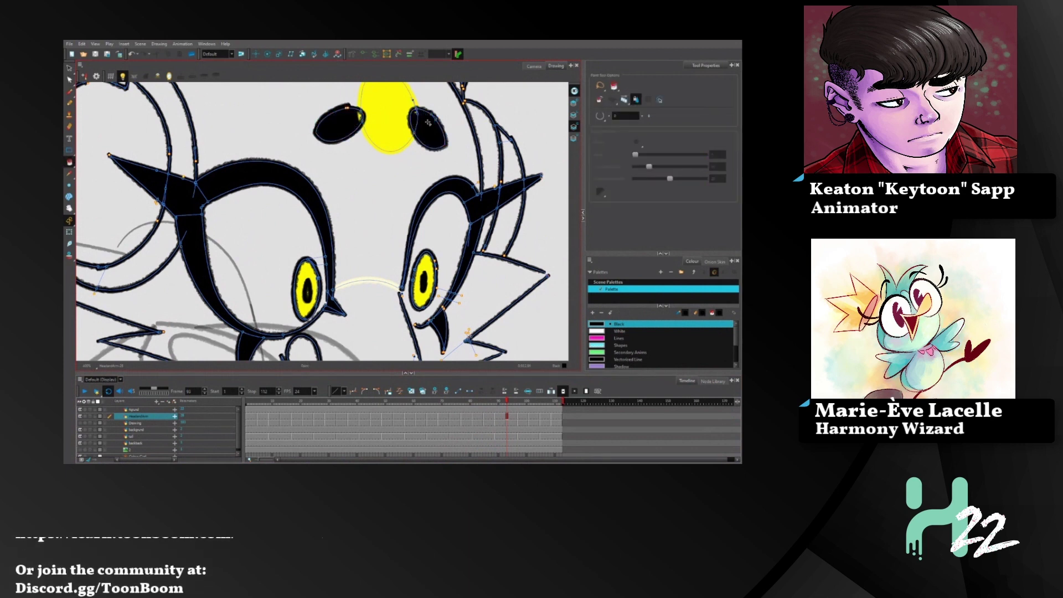
click(574, 115)
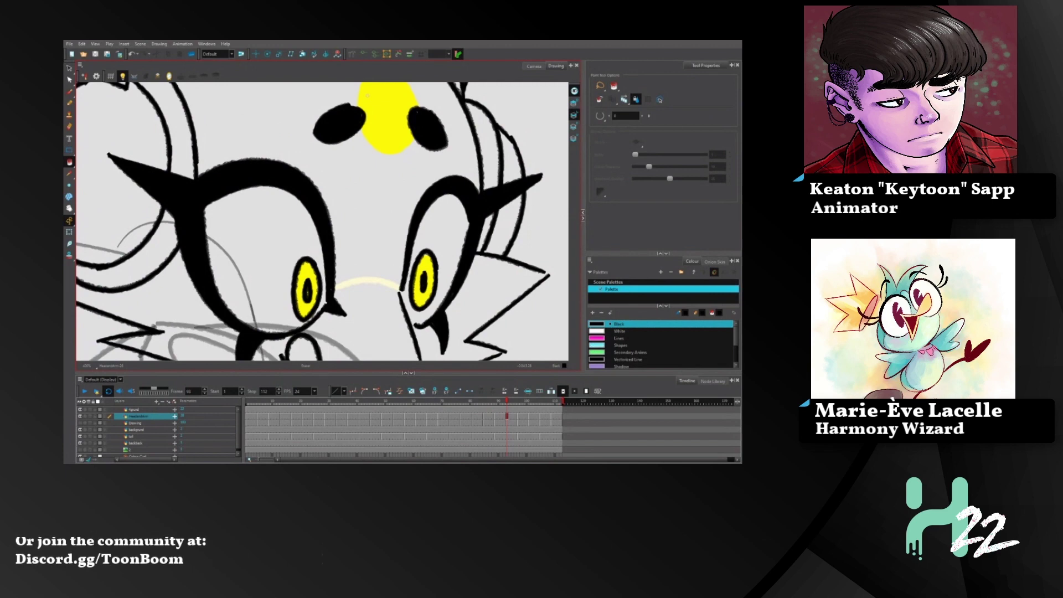
click(574, 127)
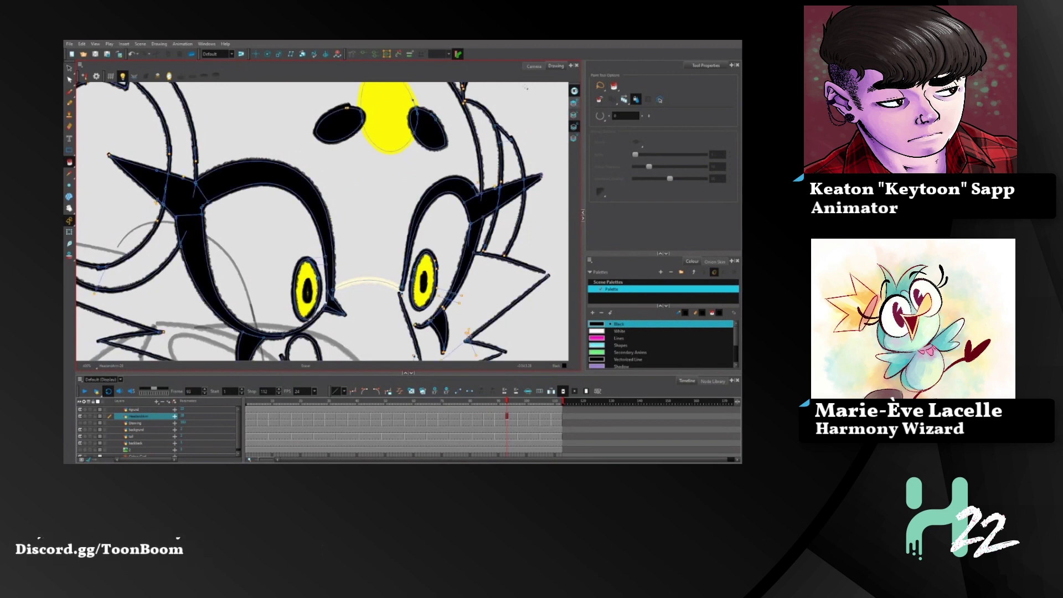
- Fill the small nose oval below the right eye with black
key(space)
drag(475, 226, 458, 202)
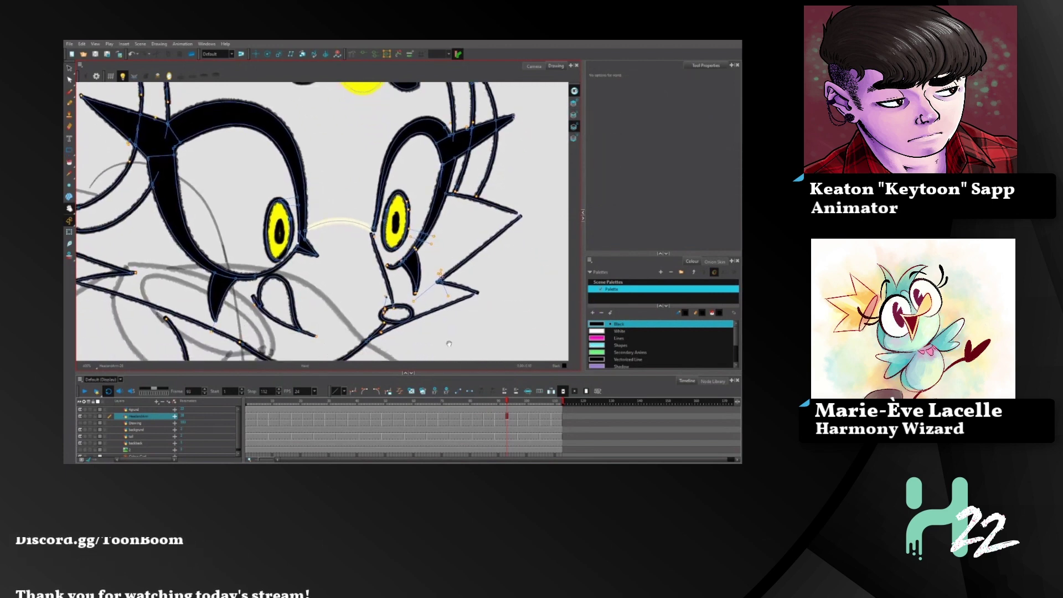
click(494, 398)
drag(494, 398, 507, 399)
key(alt+i)
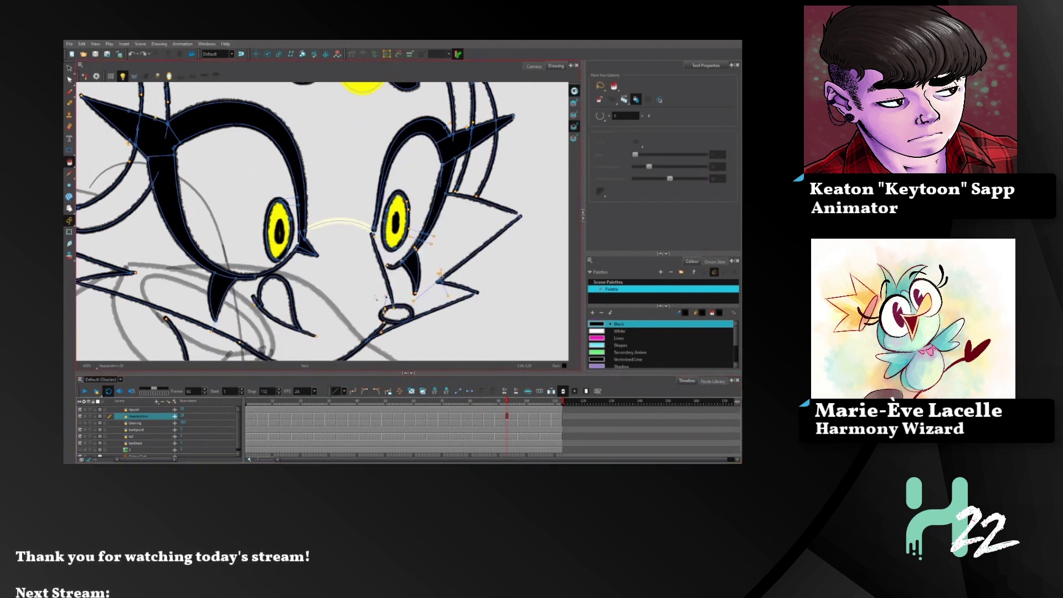
key(alt+b)
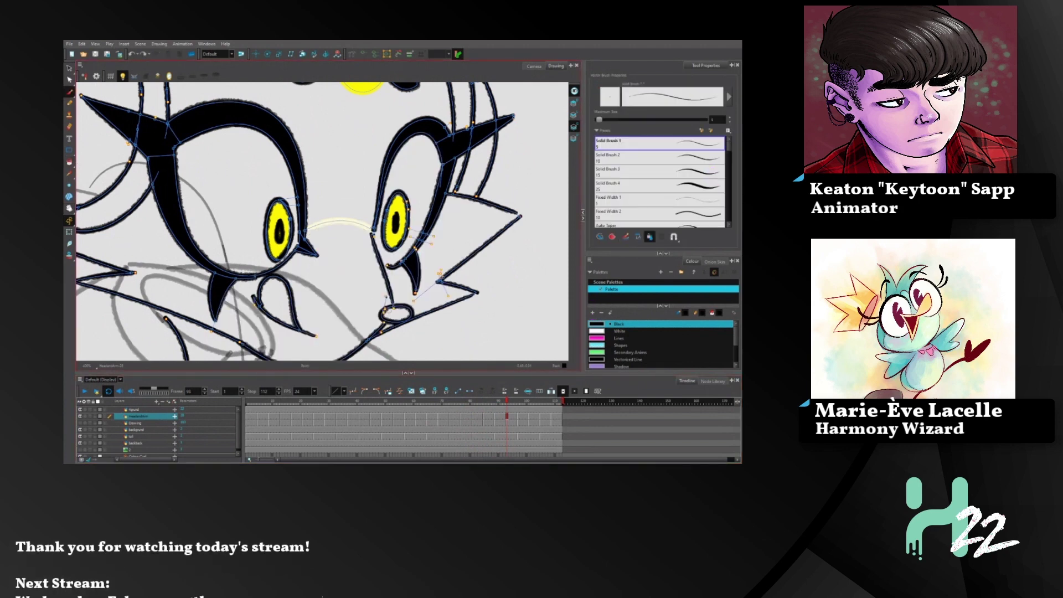
drag(390, 313, 403, 313)
key(ctrl+z)
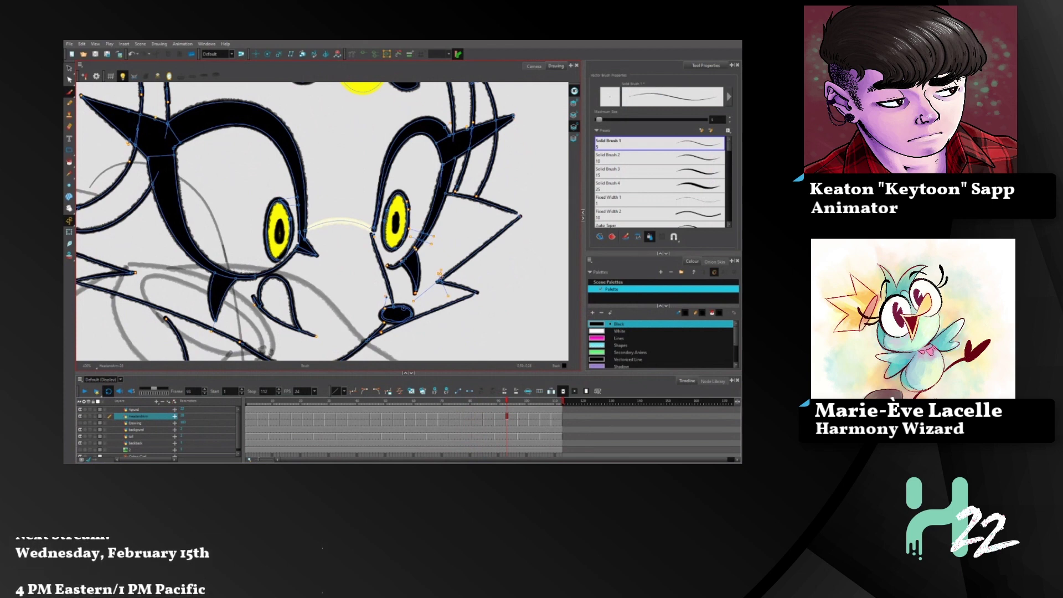
- Advance to an unpainted drawing and fill the left eye's outer lash, both lids, bottom lash and inner corner lash with black
click(522, 419)
key(space)
drag(401, 253, 435, 283)
click(69, 162)
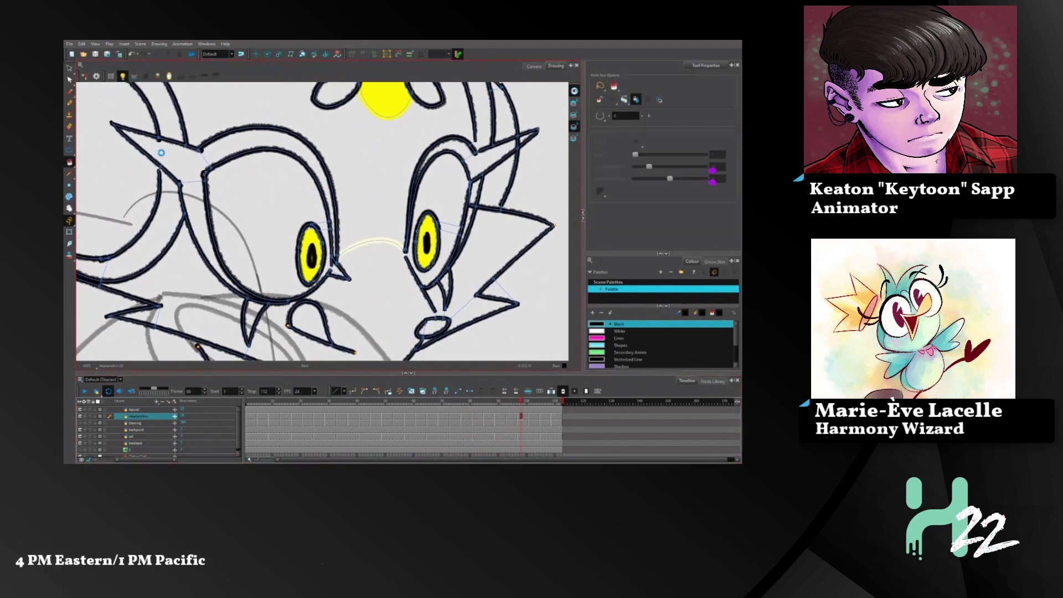
click(162, 153)
click(225, 151)
click(196, 185)
click(254, 310)
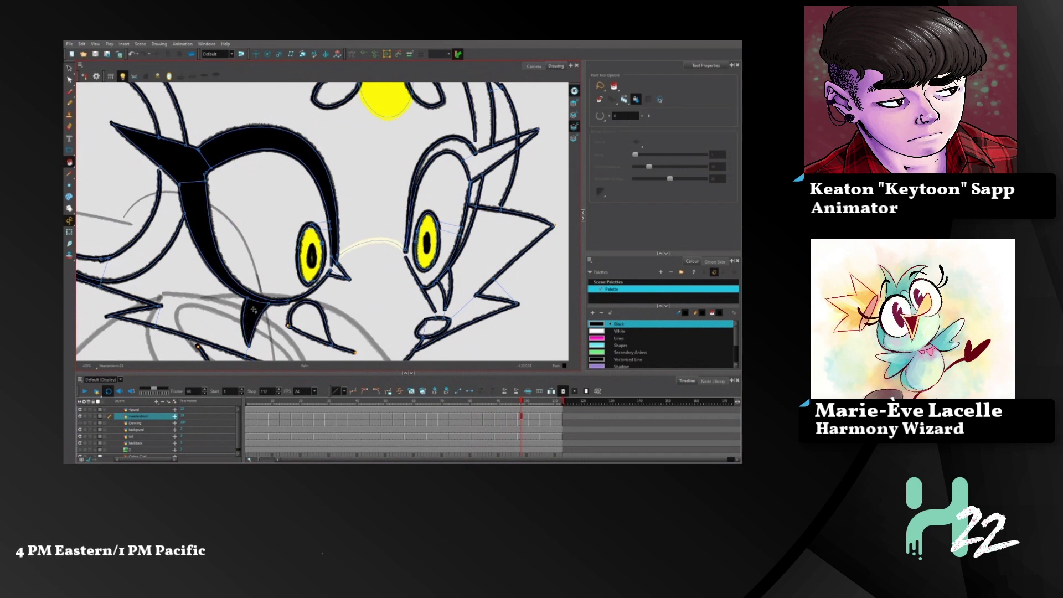
click(337, 272)
- Fill the right eye's outer lash, upper and lower lid and bottom lash, plus the small nose oval, with black
click(472, 159)
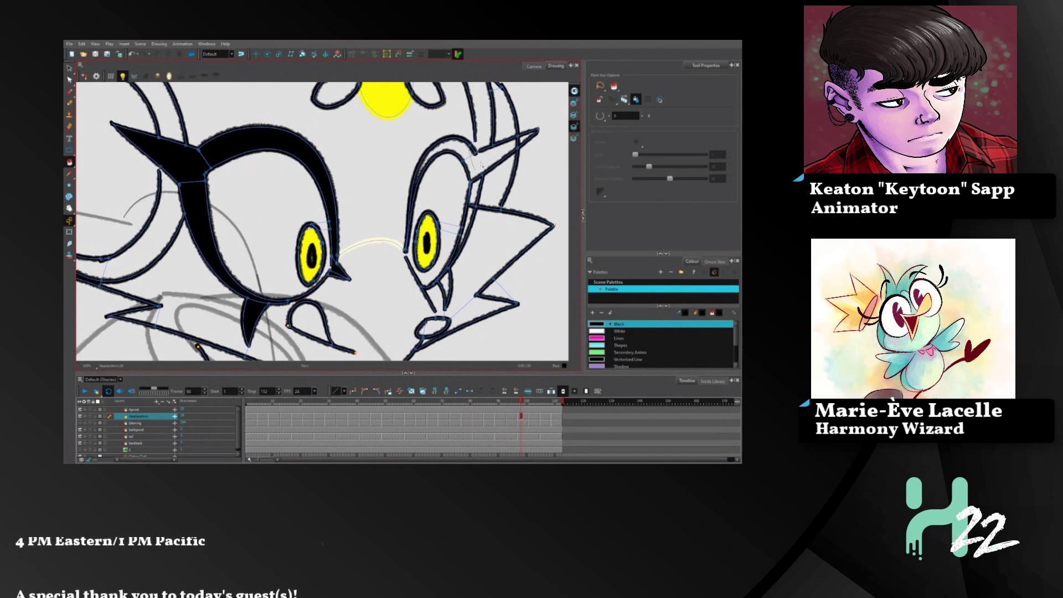
click(517, 139)
click(469, 217)
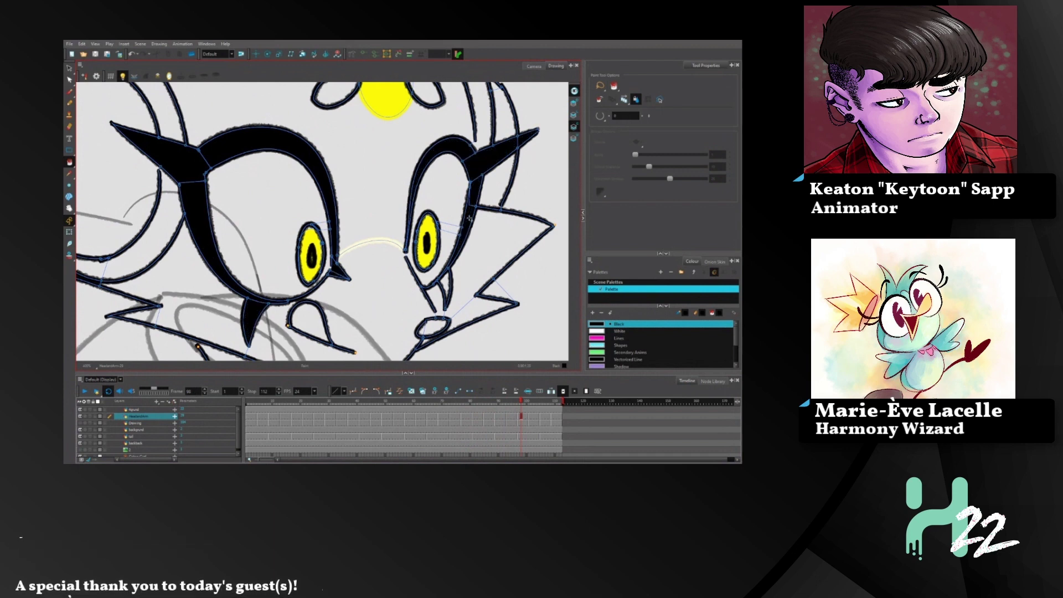
click(447, 288)
click(434, 328)
click(430, 332)
key(ctrl+z)
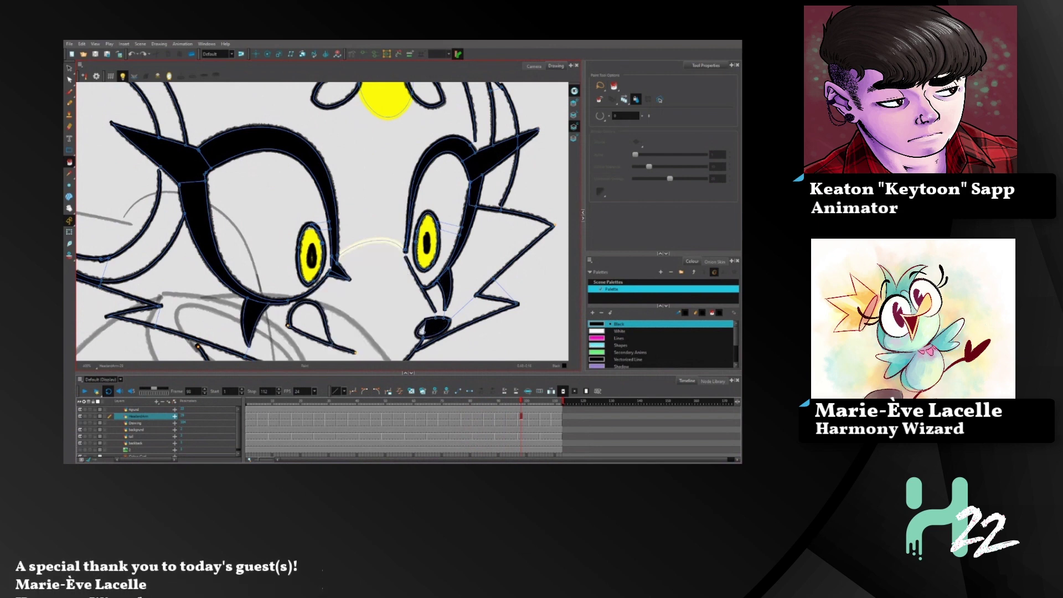
mouse_move(520, 400)
mouse_down()
mouse_move(509, 415)
mouse_move(484, 391)
mouse_move(529, 391)
mouse_move(511, 397)
mouse_move(519, 394)
mouse_up()
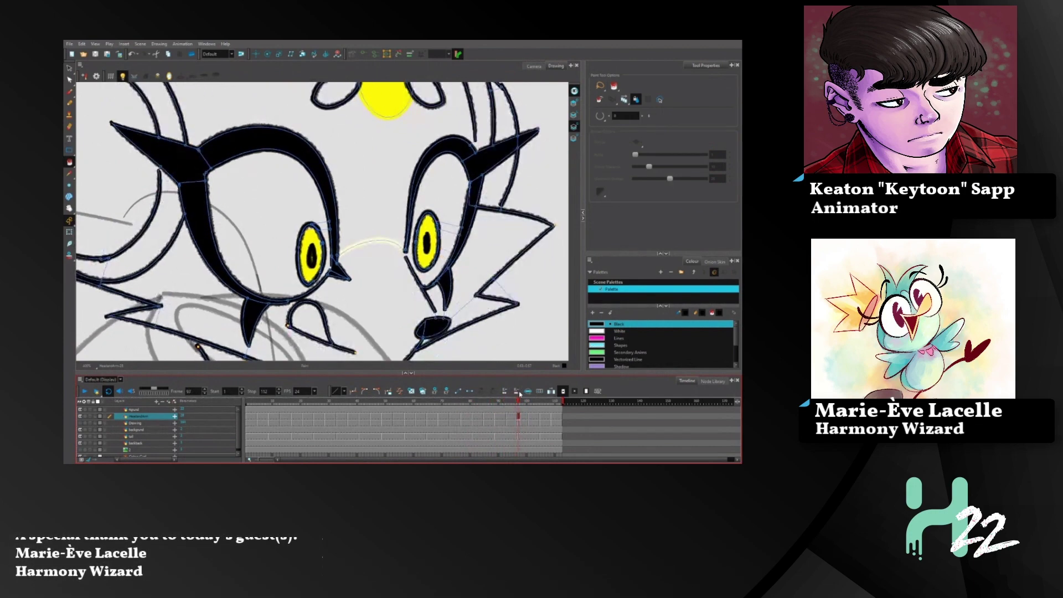
click(69, 80)
mouse_move(310, 229)
mouse_down()
mouse_move(300, 249)
mouse_move(311, 205)
mouse_up()
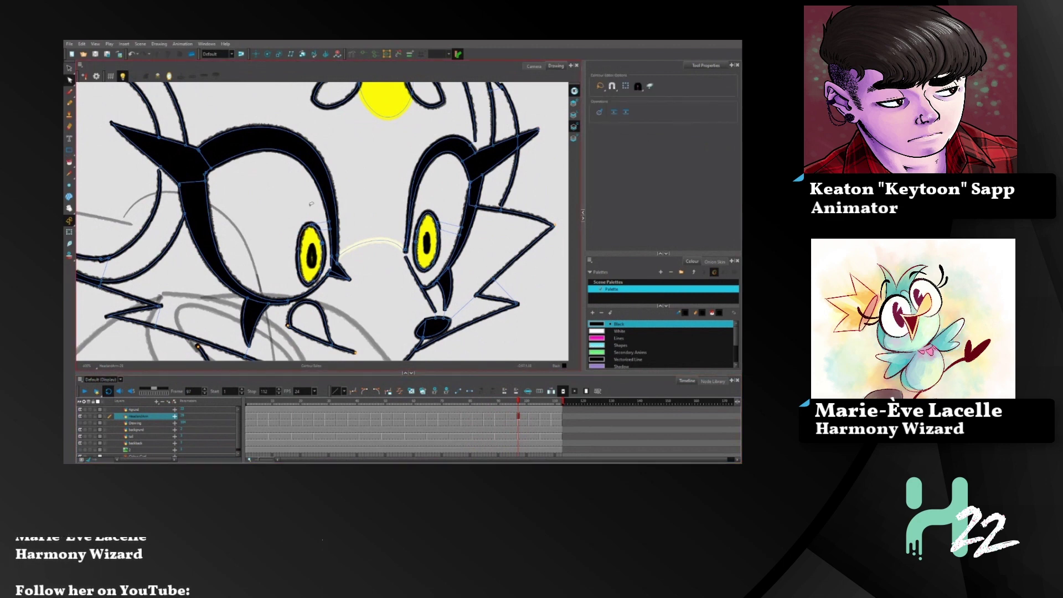
- Move on to the following unpainted drawing and fill the left eye's lashes and its upper and lower lid with black
drag(516, 403, 531, 403)
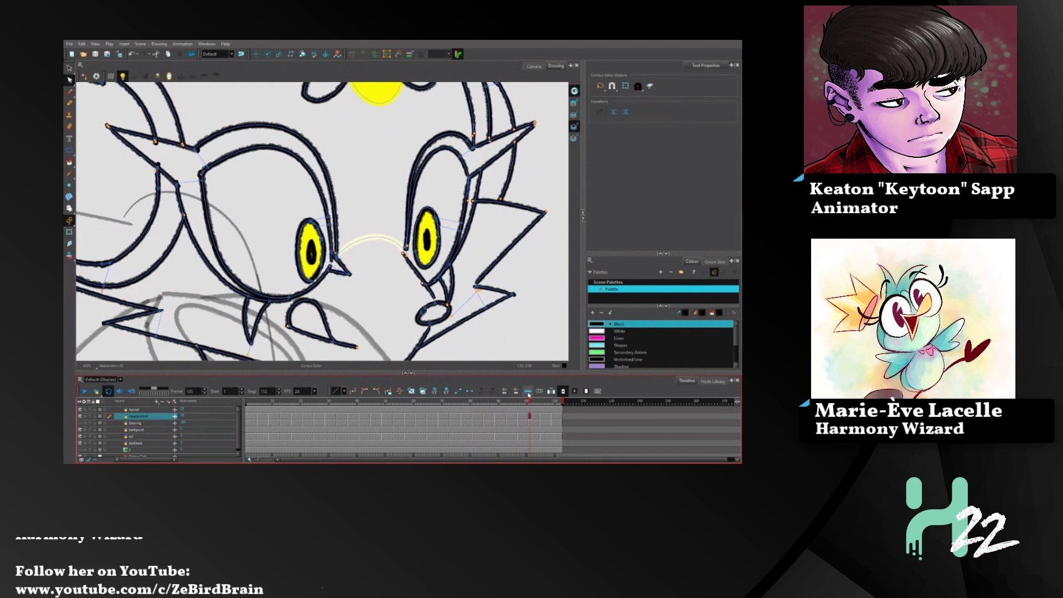
key(comma)
key(period)
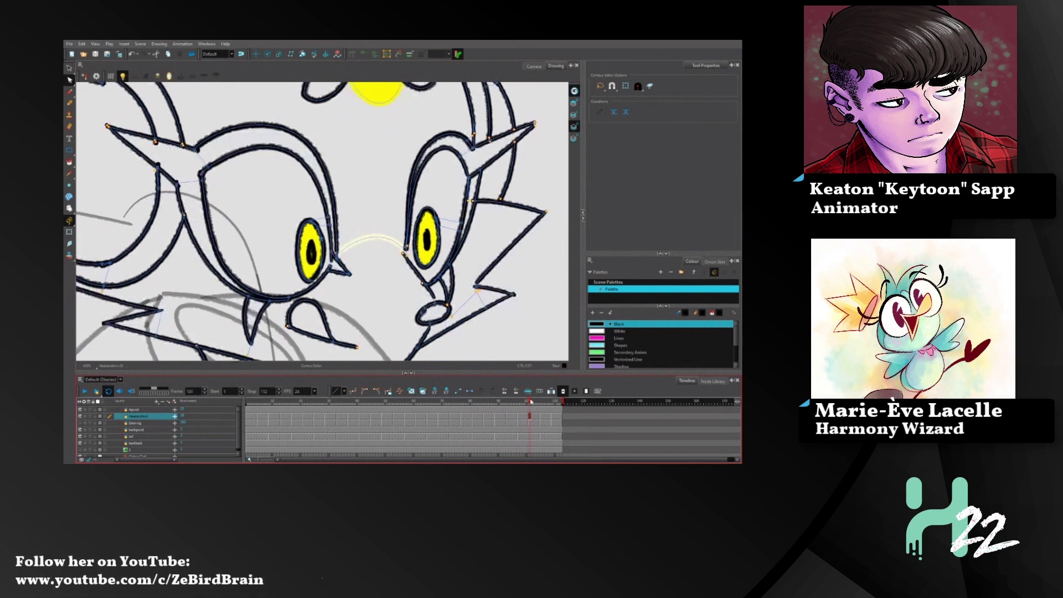
click(97, 110)
key(ctrl+a)
click(118, 113)
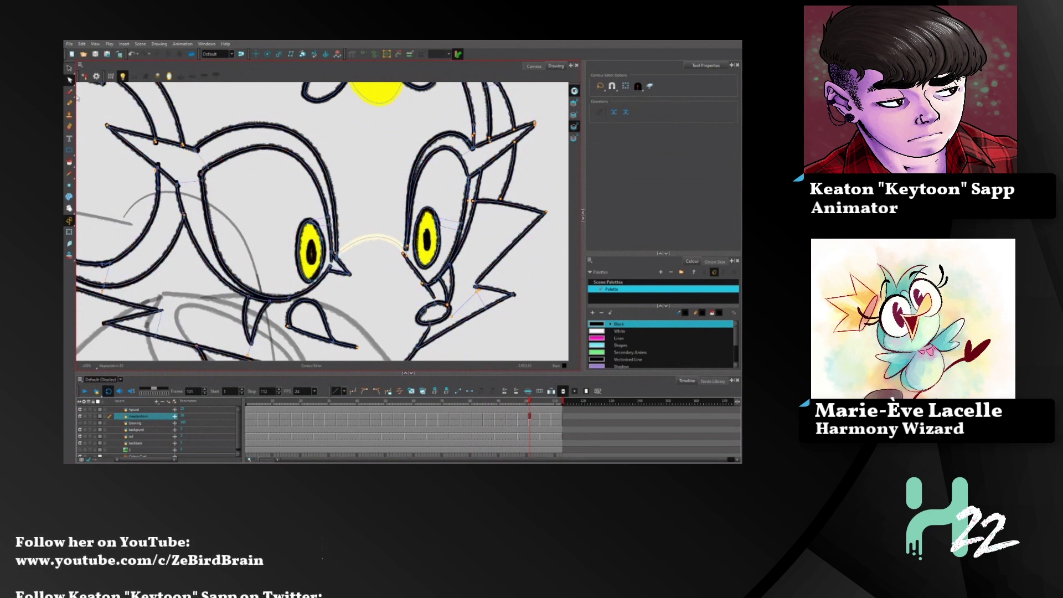
click(69, 163)
click(184, 156)
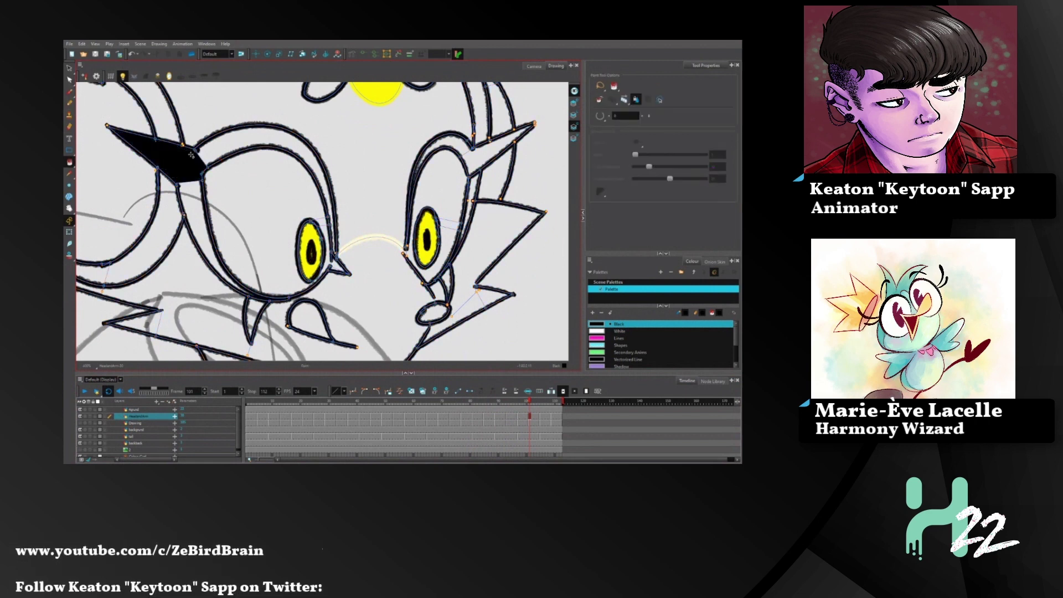
click(213, 143)
click(192, 193)
click(256, 299)
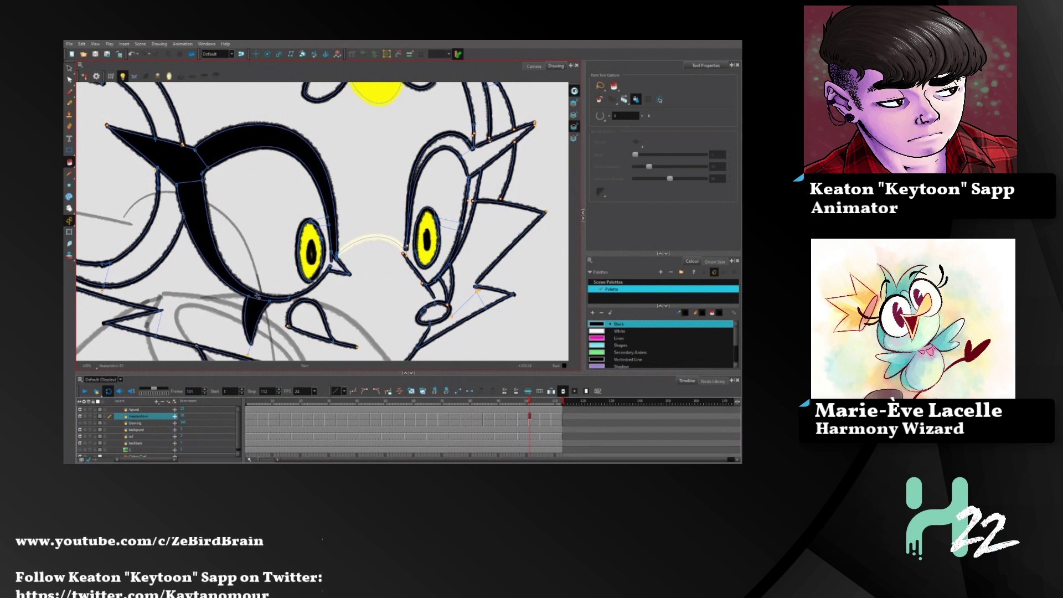
- Fill the right eye's outer lash and upper and lower lid with black, undoing the last fill
click(481, 159)
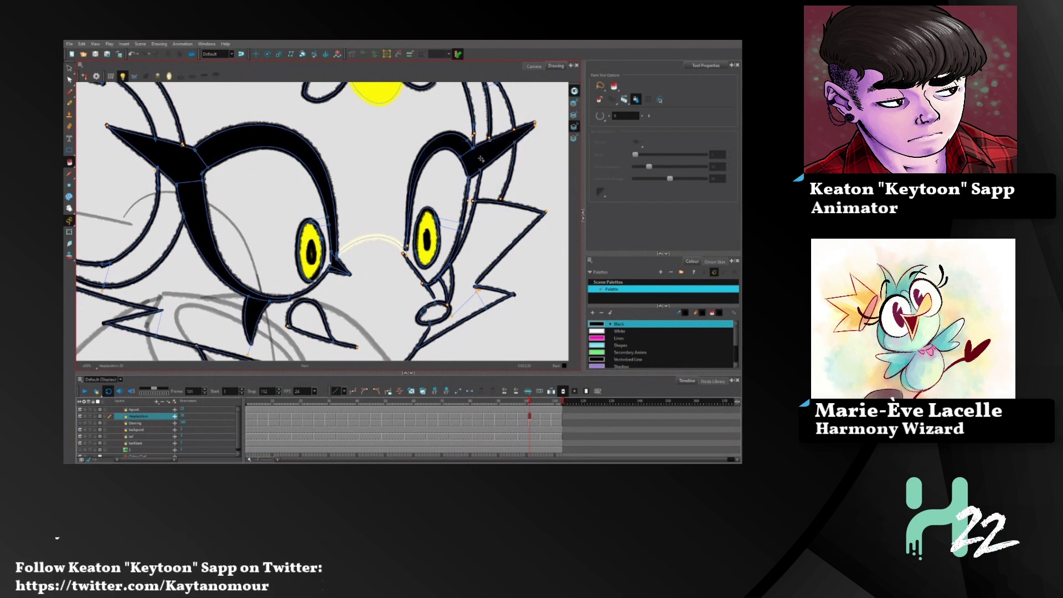
click(470, 205)
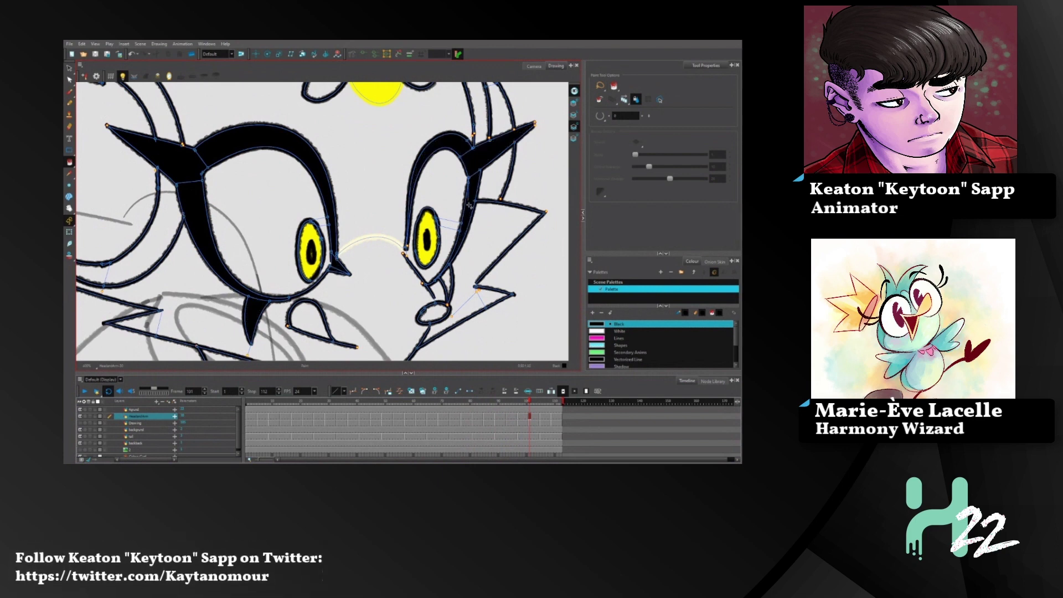
click(451, 258)
key(ctrl+z)
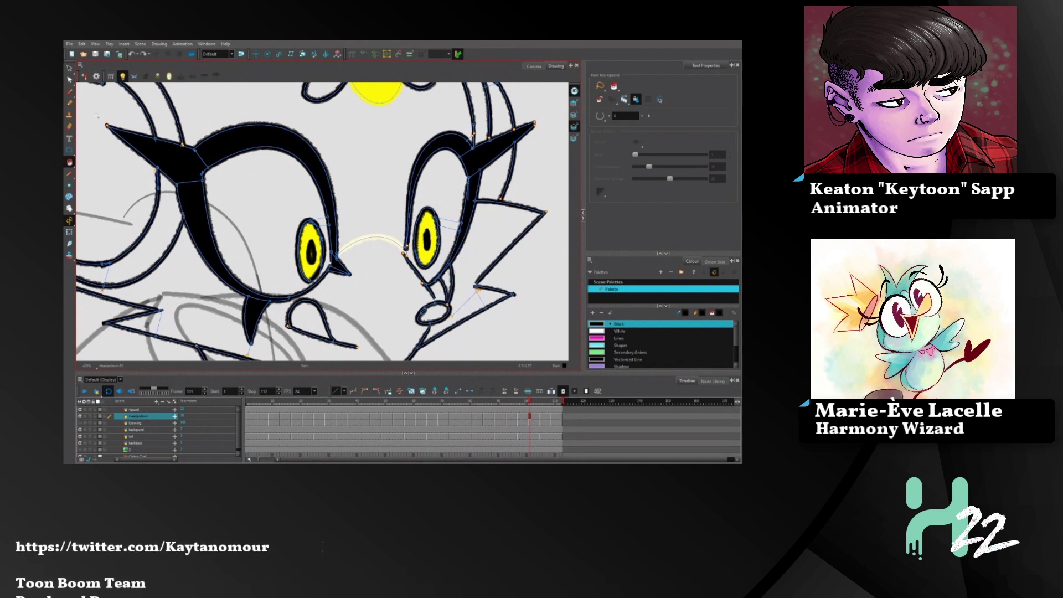
- Work on the contour where the right eye's bottom lash meets the nose oval, and fill the lower lid, bottom lash and oval with black
key(alt+q)
key(ctrl+a)
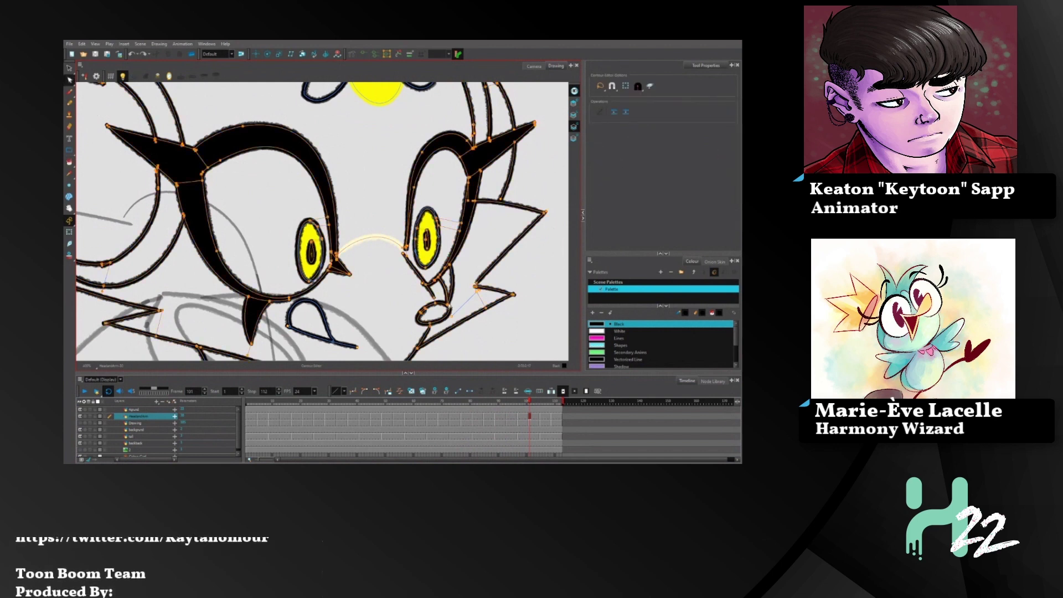
click(452, 304)
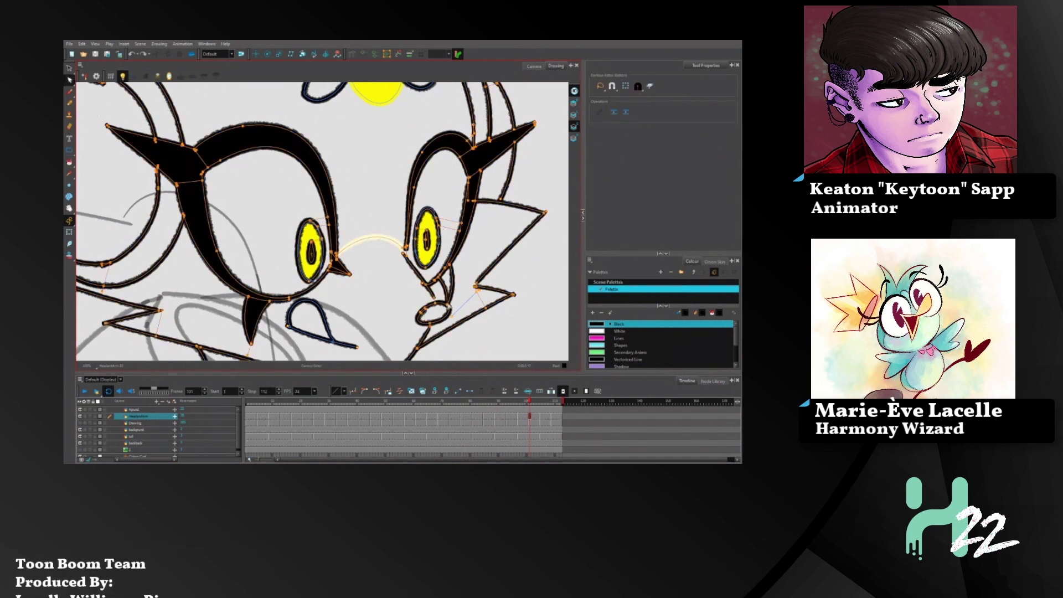
key(ctrl+z)
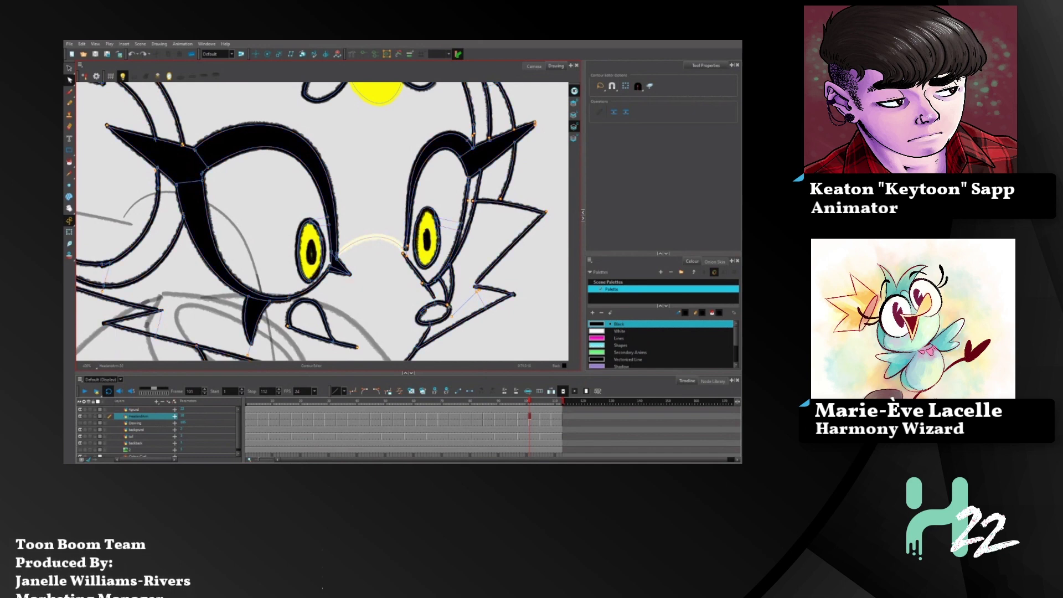
click(449, 307)
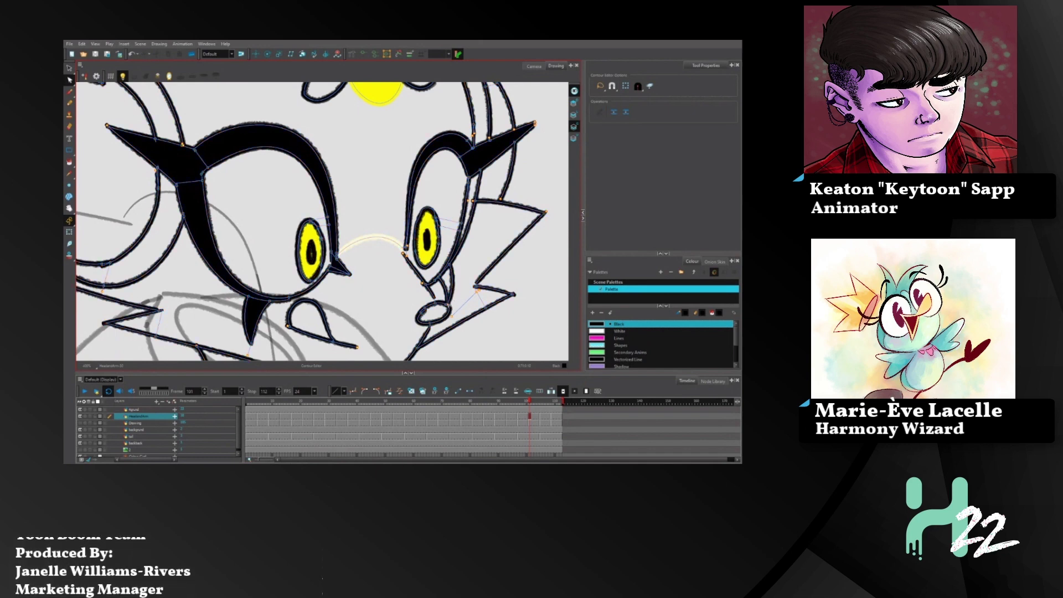
key(ctrl+a)
click(449, 307)
key(ctrl+a)
click(463, 284)
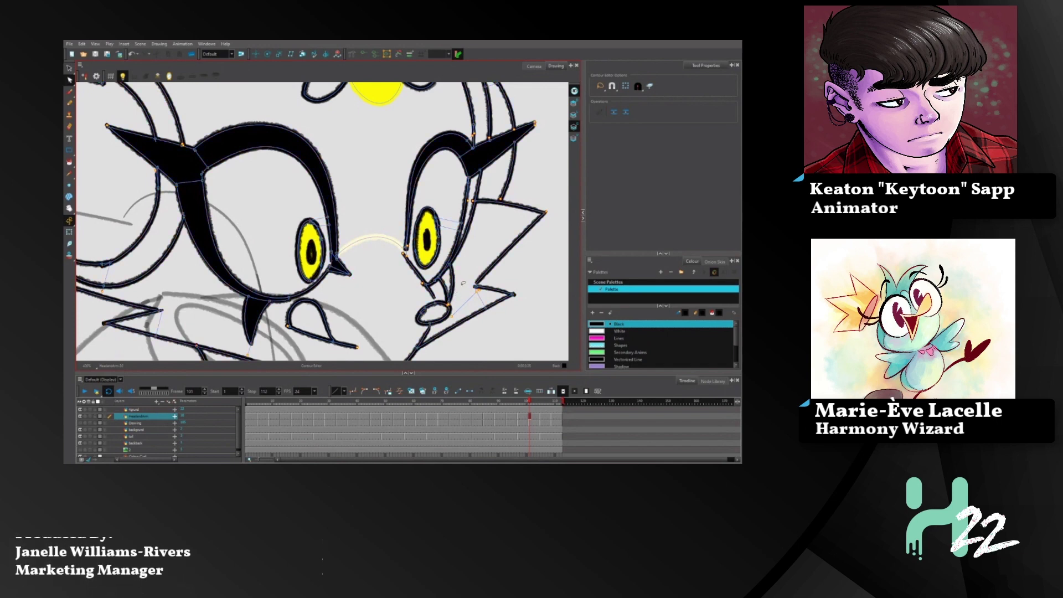
click(69, 162)
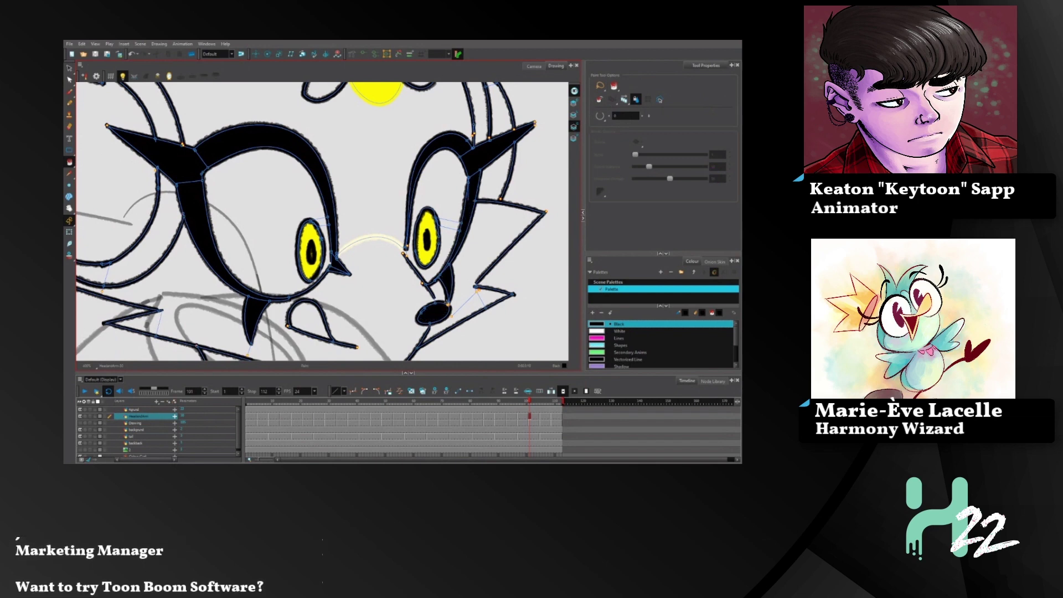
- On another unpainted drawing further along the animation, fill the left eye's outer lash, both lids, bottom lash and inner corner lash with black
click(525, 402)
mouse_move(526, 401)
mouse_down()
mouse_move(479, 416)
mouse_move(532, 415)
mouse_move(544, 395)
mouse_up()
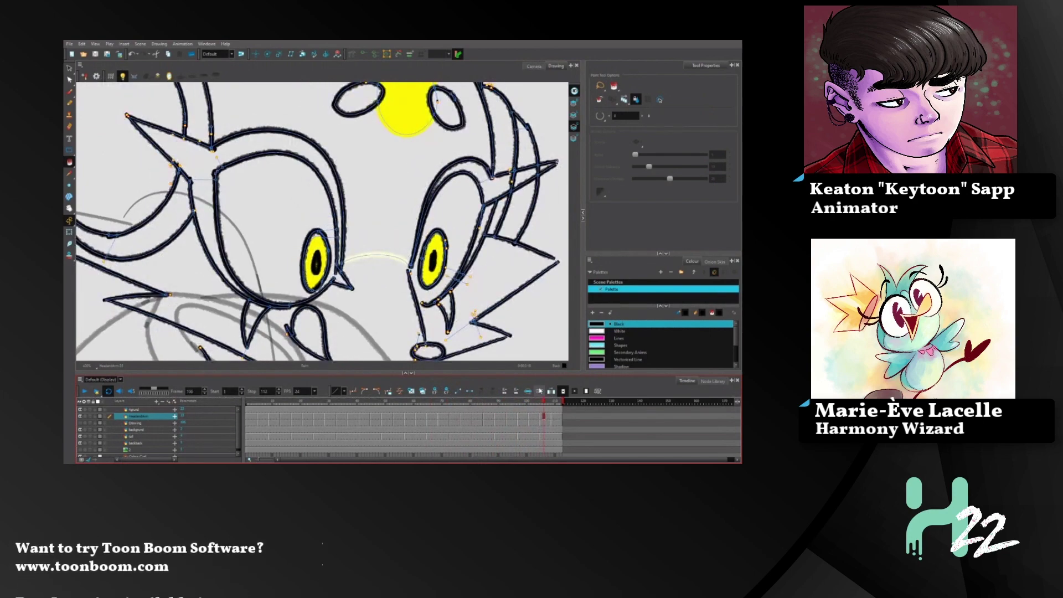
click(71, 80)
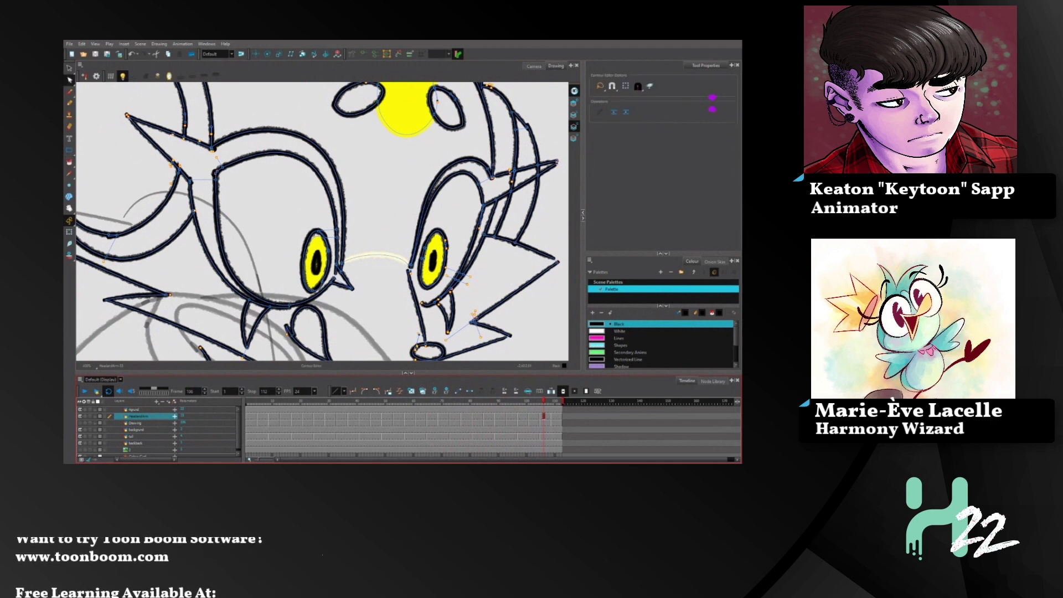
click(69, 162)
click(186, 151)
click(205, 177)
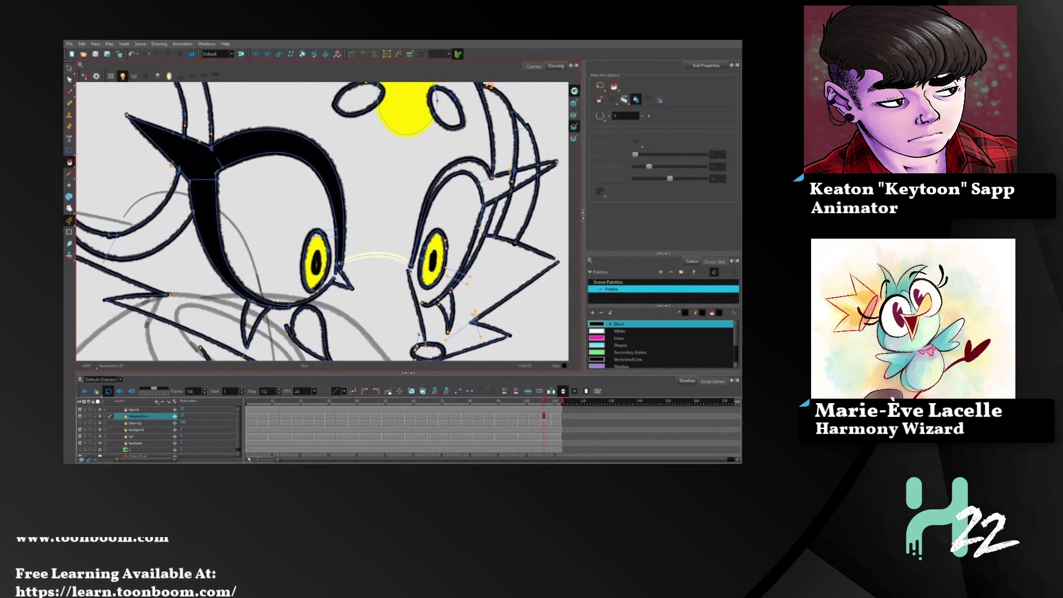
click(251, 302)
click(342, 279)
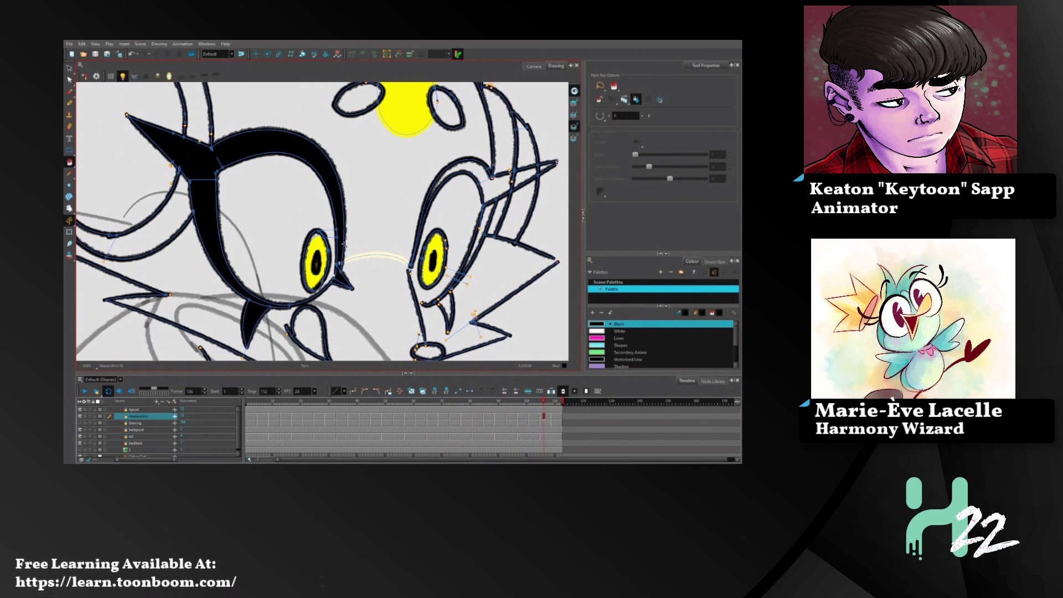
- Try to fill the nose oval with black, undo the fill, and brush the inside of the oval black
click(574, 115)
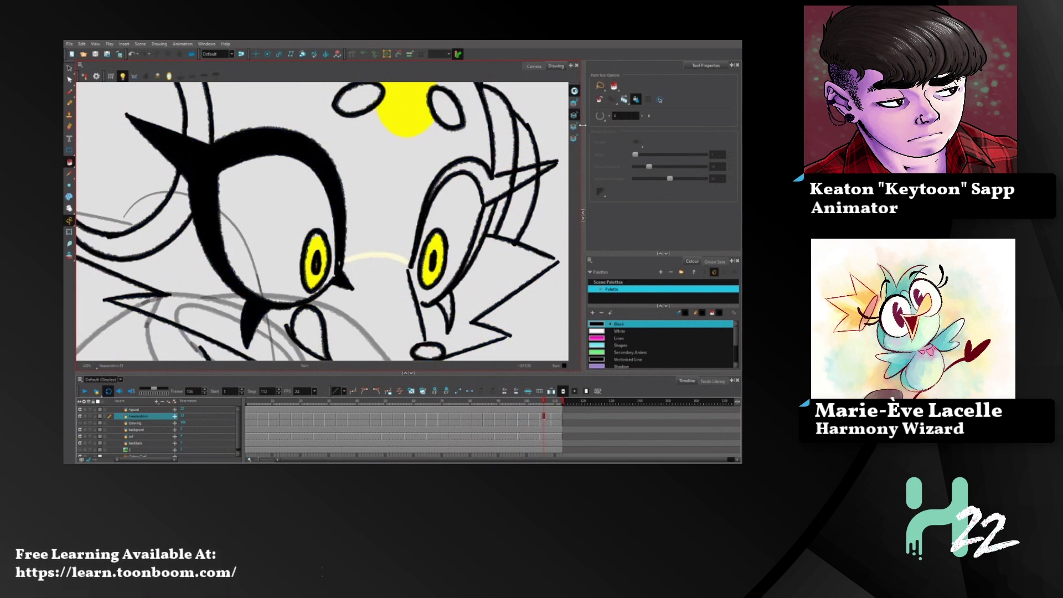
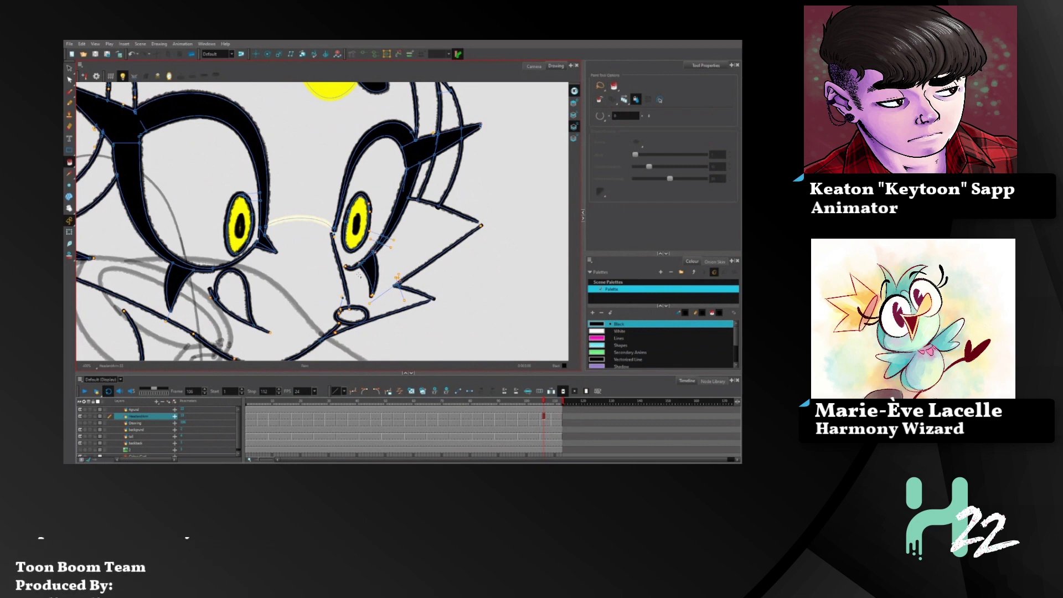
click(350, 314)
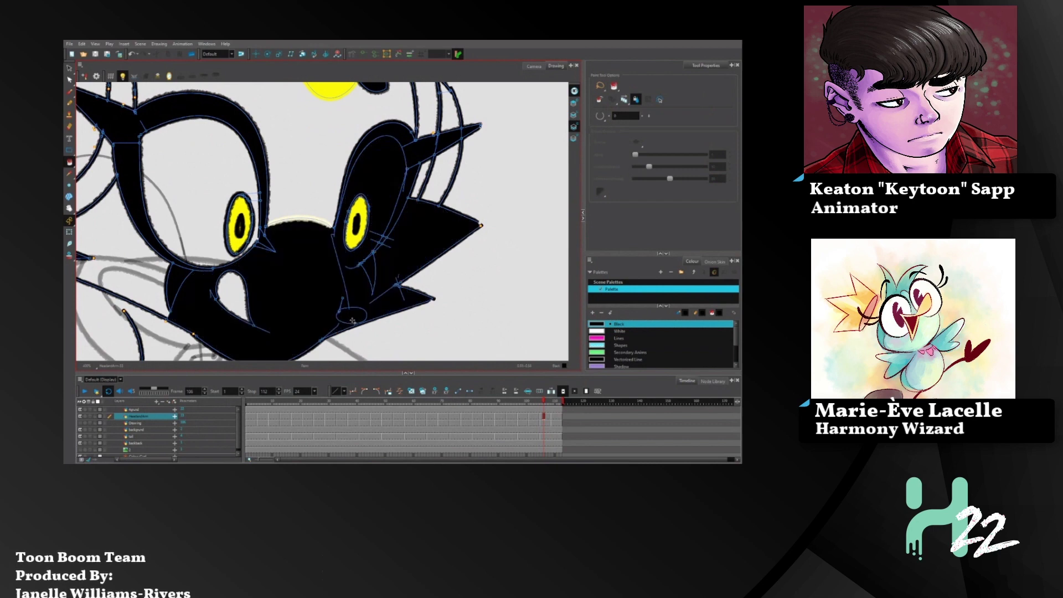
key(ctrl+z)
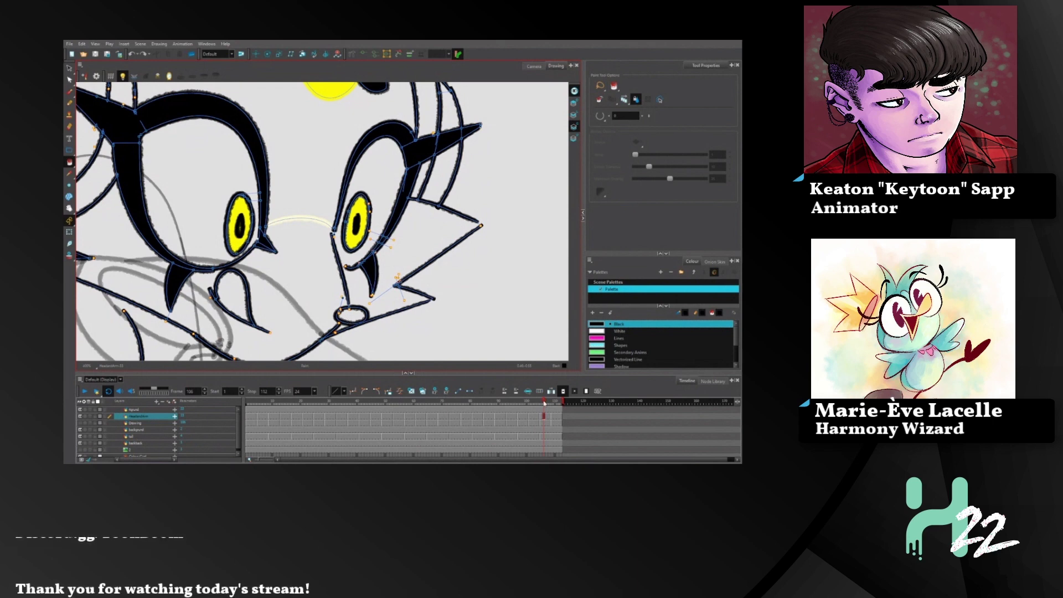
drag(544, 401, 543, 401)
click(70, 93)
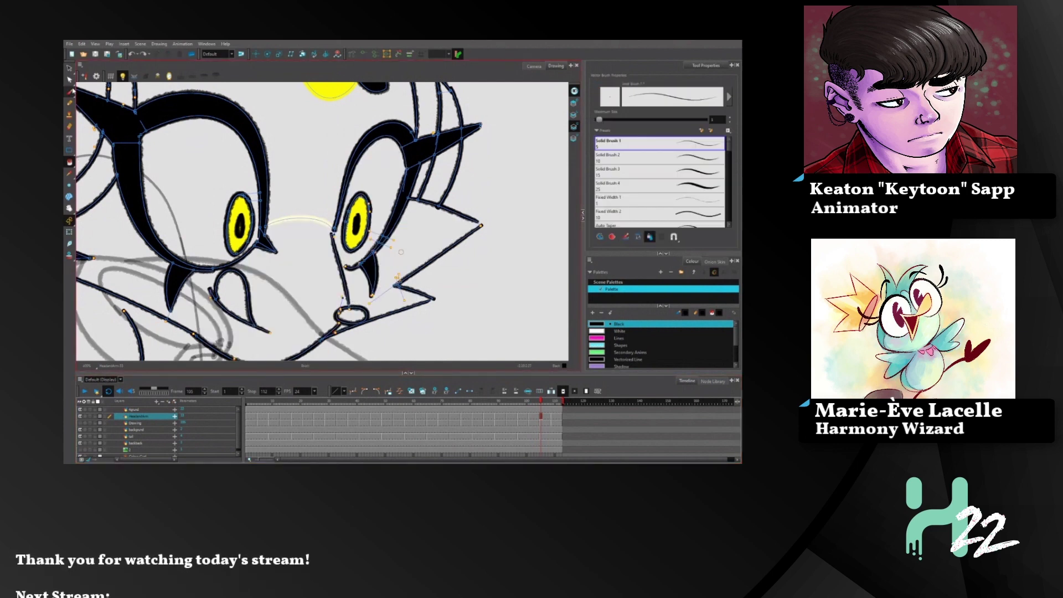
drag(343, 312, 362, 314)
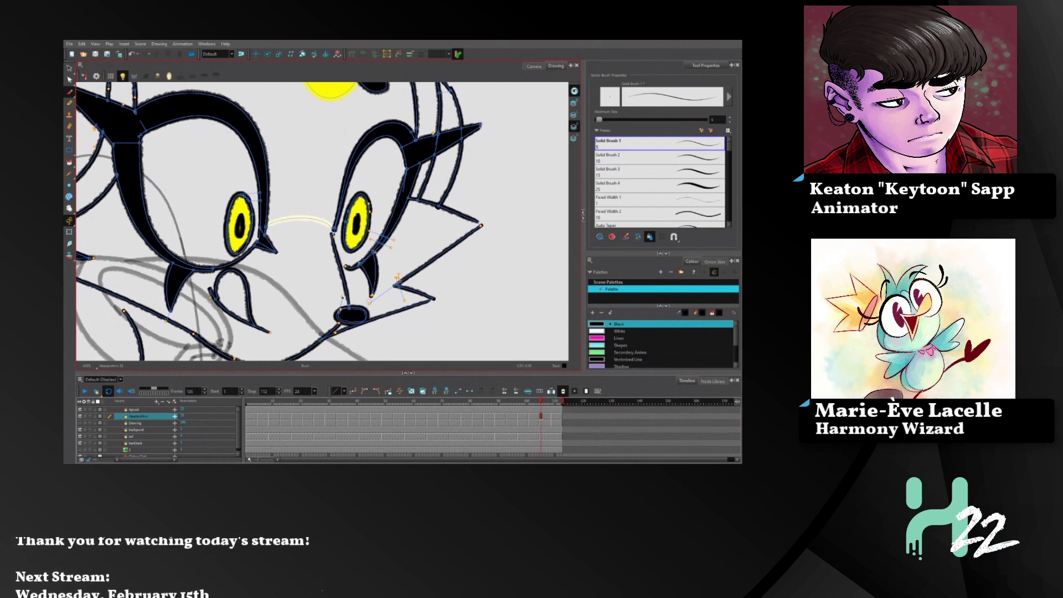
- Move on to the next unpainted drawing and select the contour at the tip of the left eye's outer lash with the Contour Editor
click(552, 400)
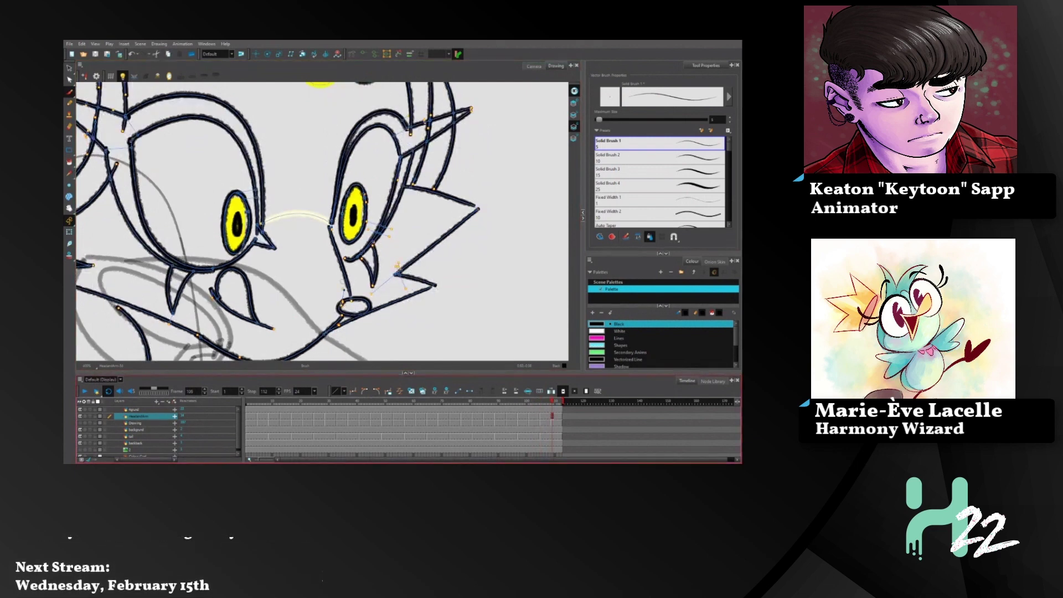
key(space)
drag(177, 196, 304, 234)
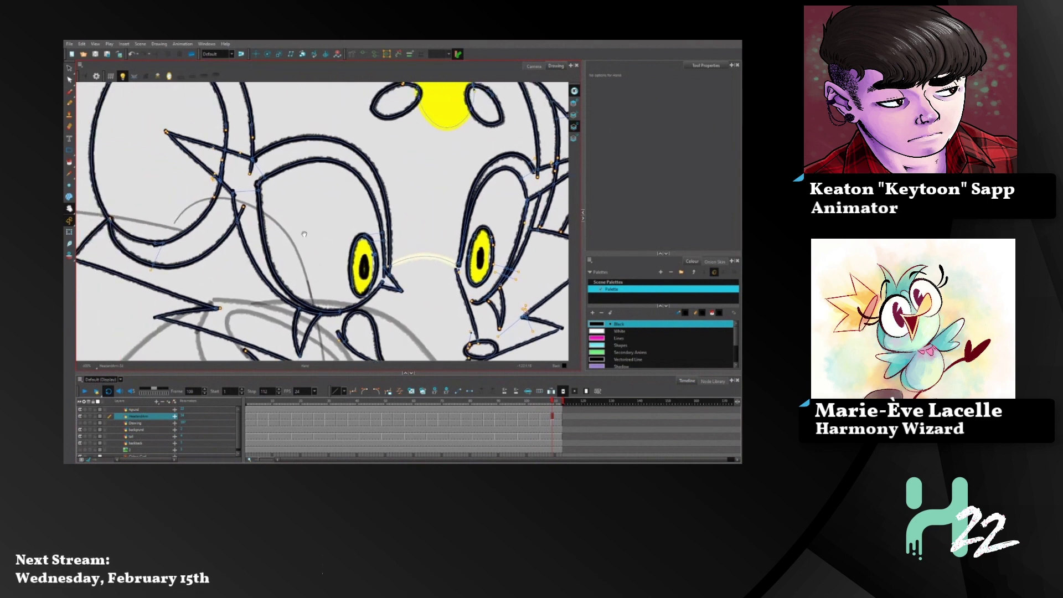
click(69, 162)
click(70, 81)
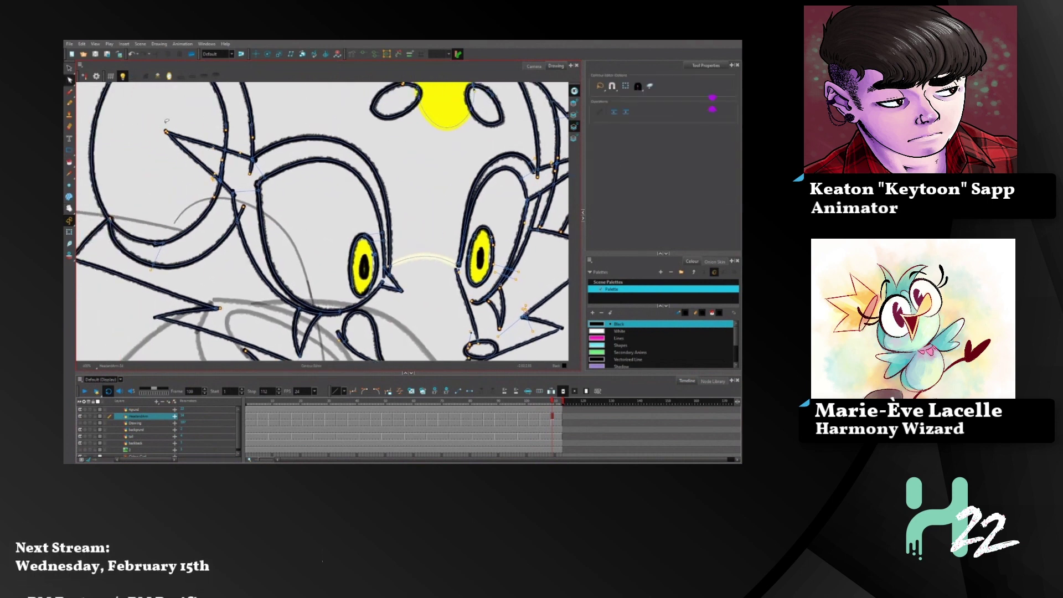
click(167, 134)
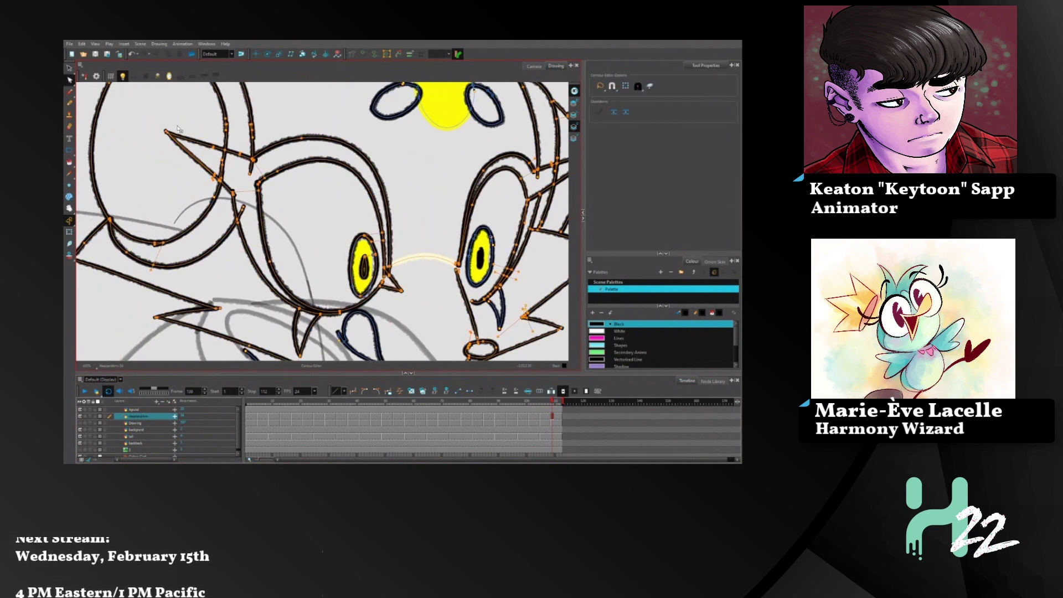
click(169, 132)
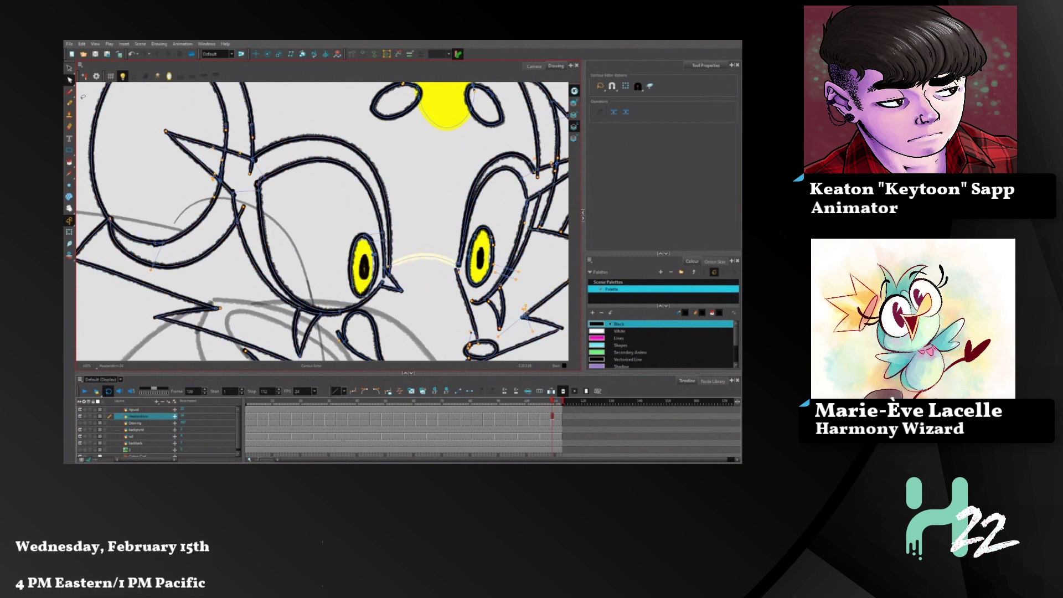
- Fill the left eye's outer lash, upper and lower lid, bottom lash and inner corner lash with black
click(69, 162)
click(202, 152)
click(244, 166)
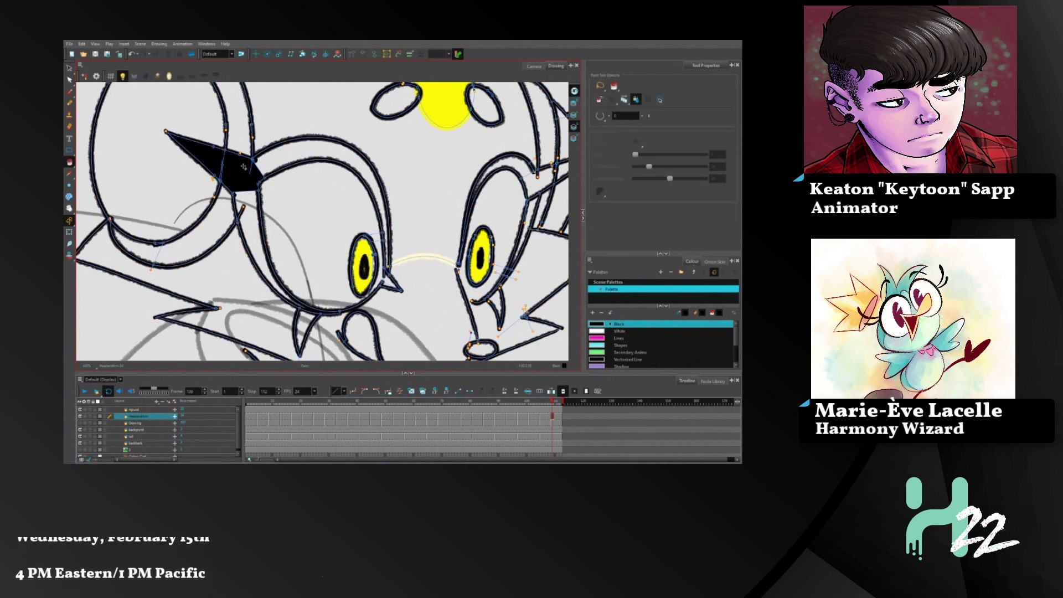
click(248, 199)
click(304, 321)
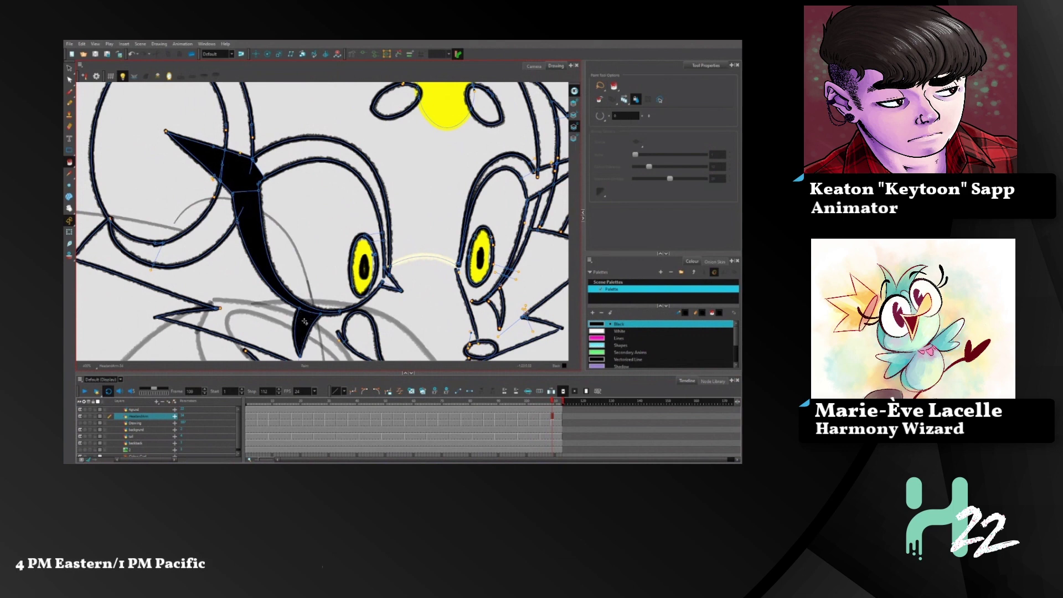
click(386, 225)
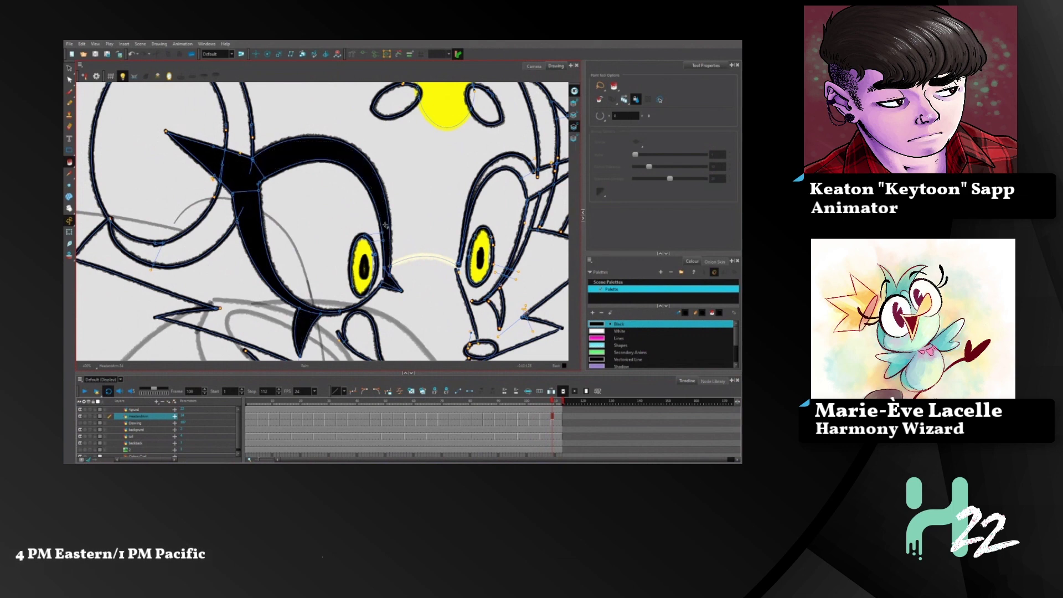
- Fill the right eye's upper lid, outer lash and lower lid with black, undoing the last fill
click(534, 178)
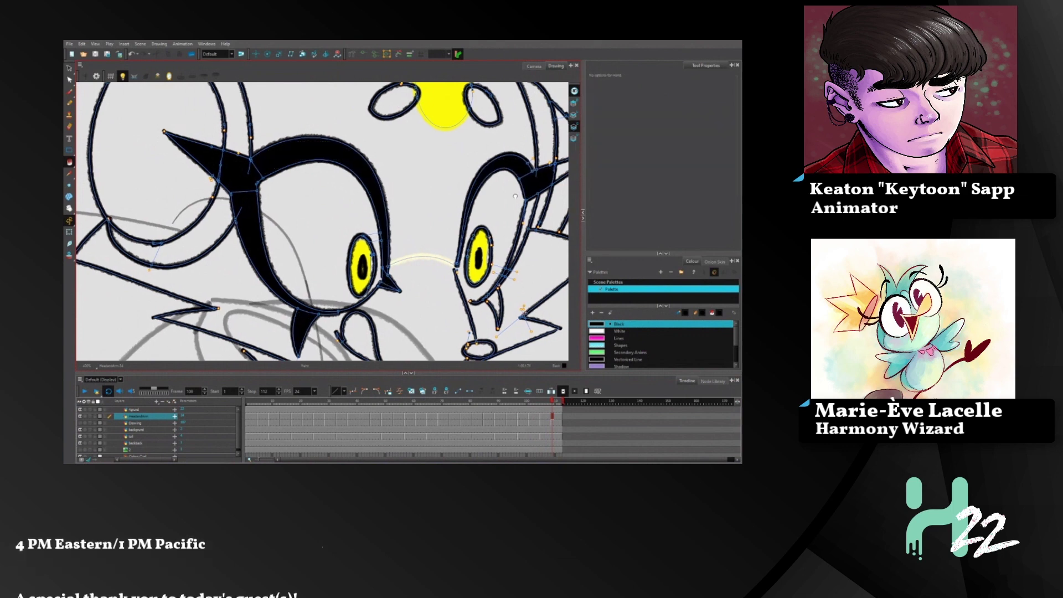
drag(515, 196, 379, 219)
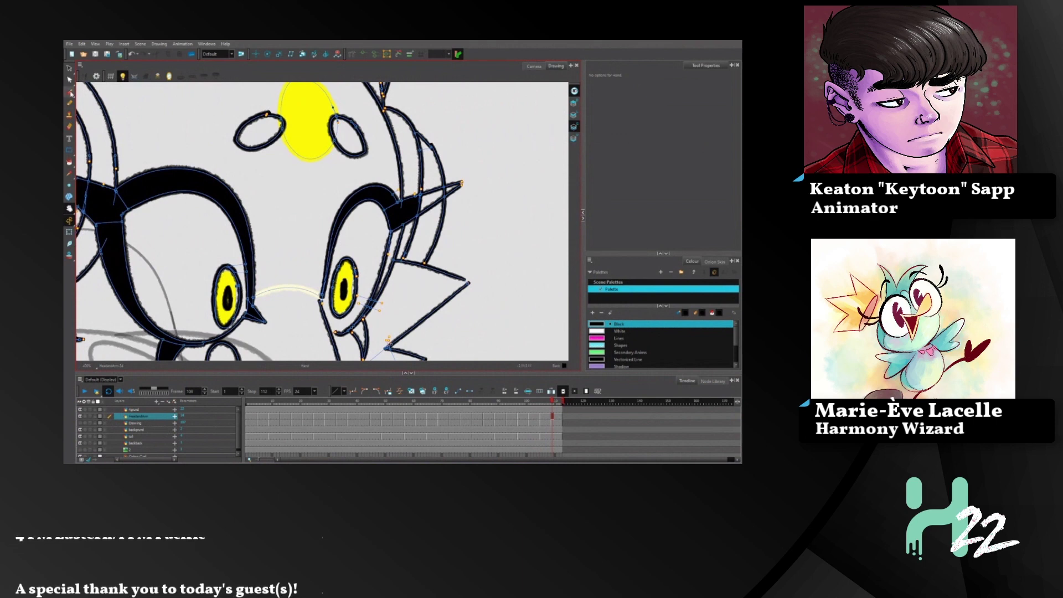
click(69, 162)
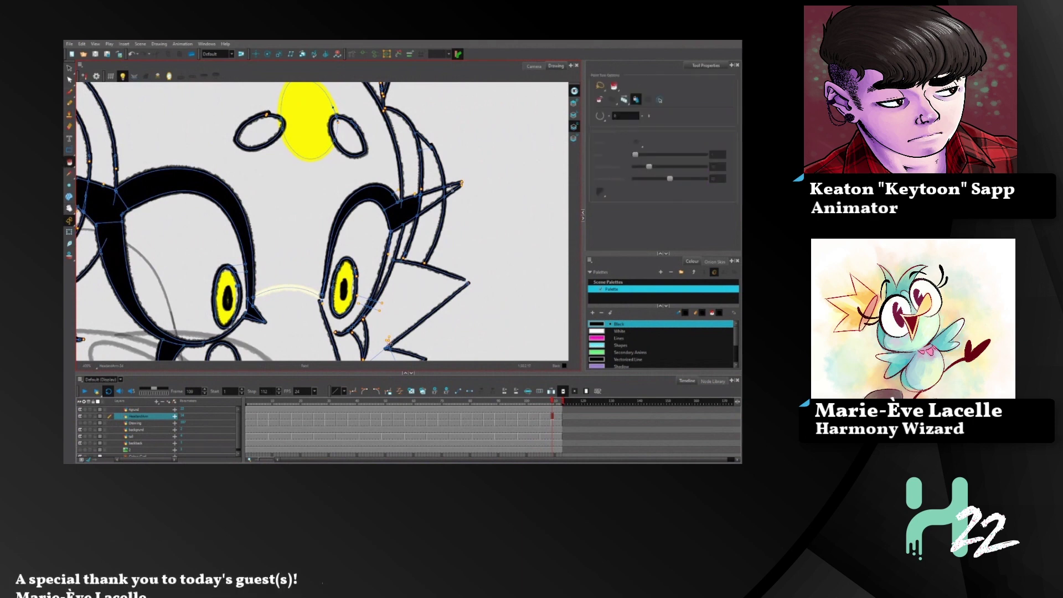
mouse_move(451, 190)
mouse_down()
mouse_move(398, 229)
mouse_move(362, 334)
mouse_up()
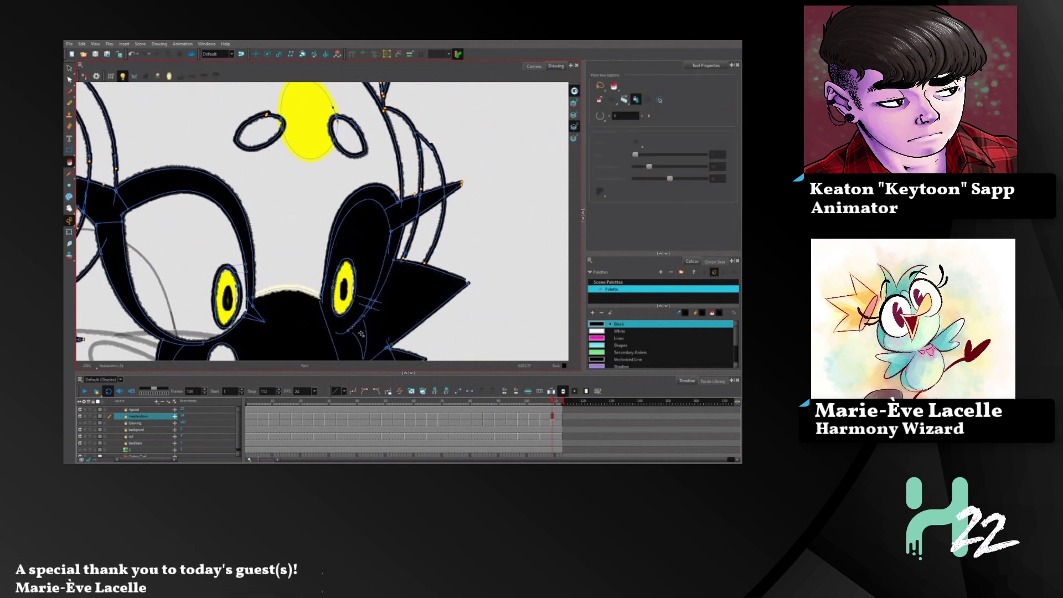
key(ctrl+z)
- Work on the contour where the right eye's bottom lash meets the lower lid, and fill the bottom lash with black
click(69, 208)
drag(132, 190, 101, 107)
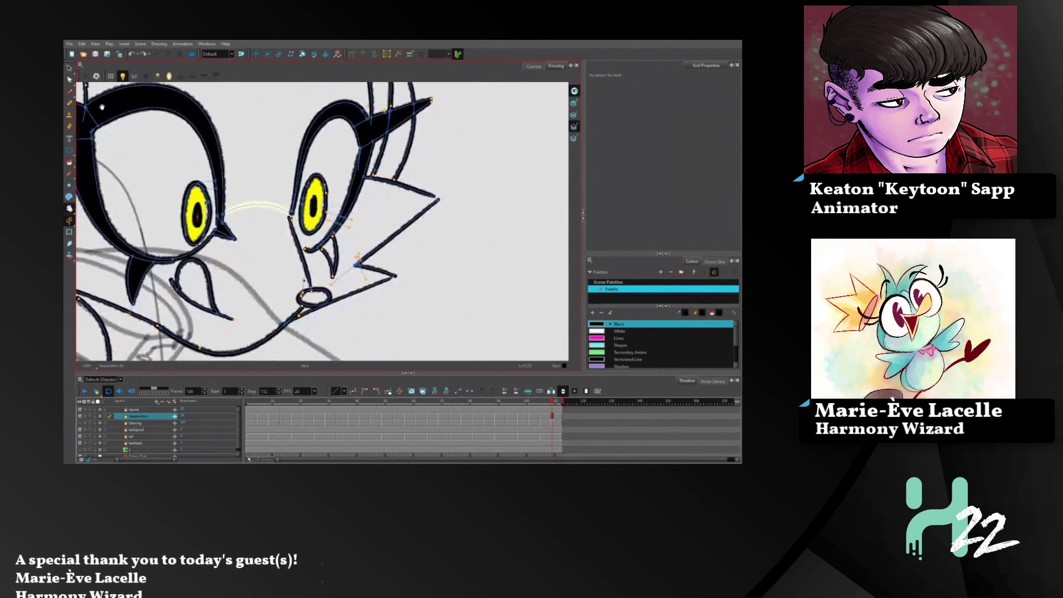
click(69, 92)
click(70, 68)
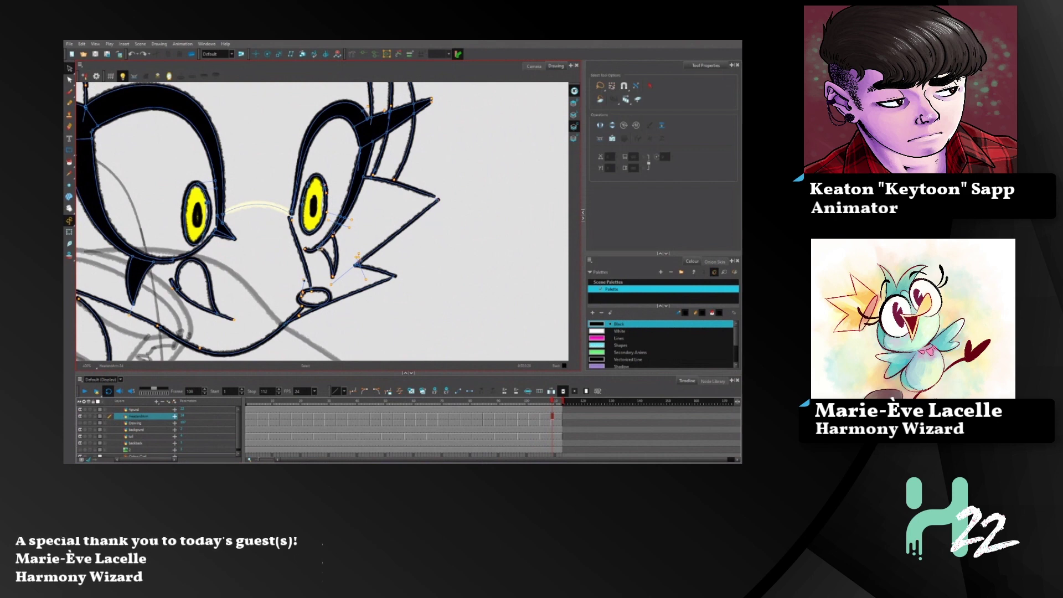
click(70, 80)
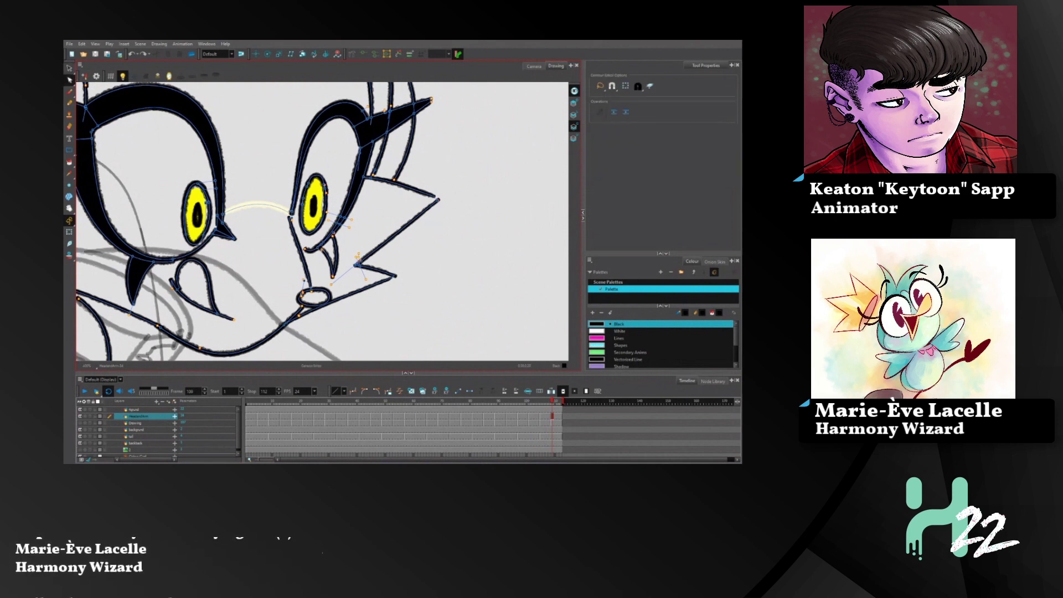
key(ctrl+a)
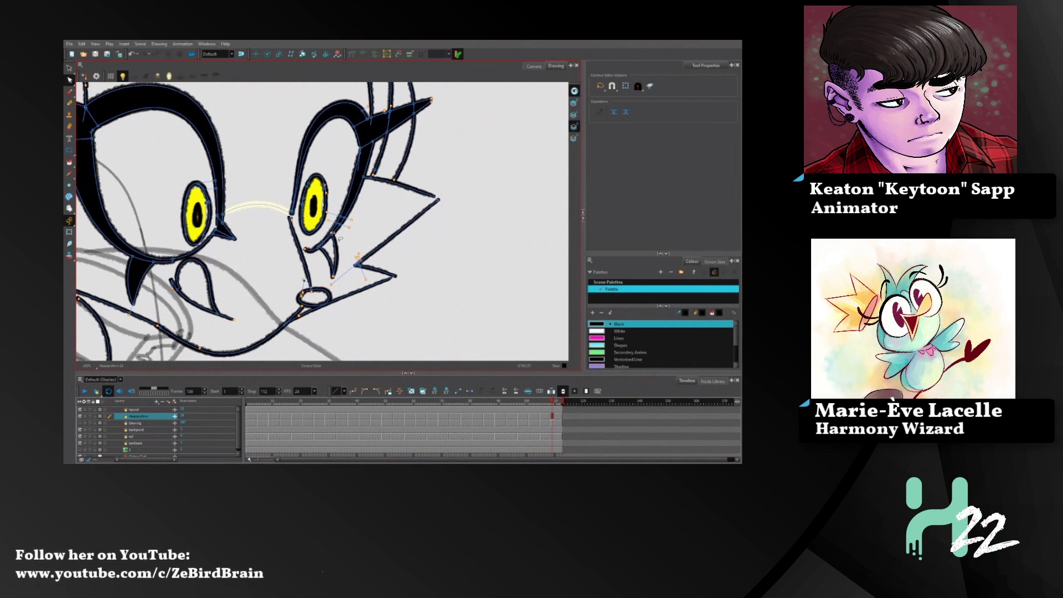
key(alt+i)
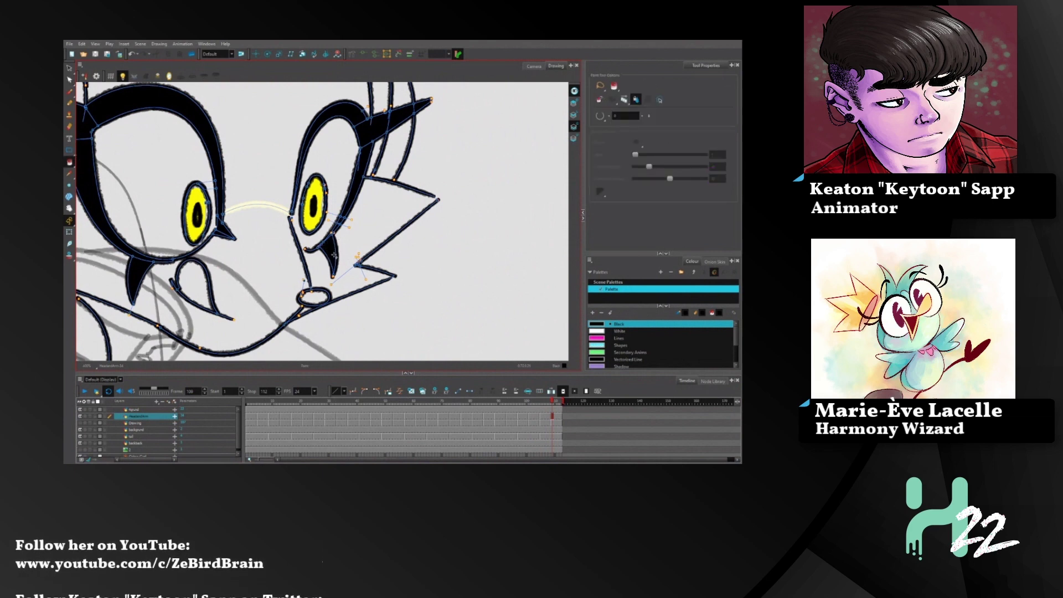
- Attempt a black fill of this drawing's nose oval, undo it, and paint the oval black with the Brush tool
click(315, 296)
key(ctrl+z)
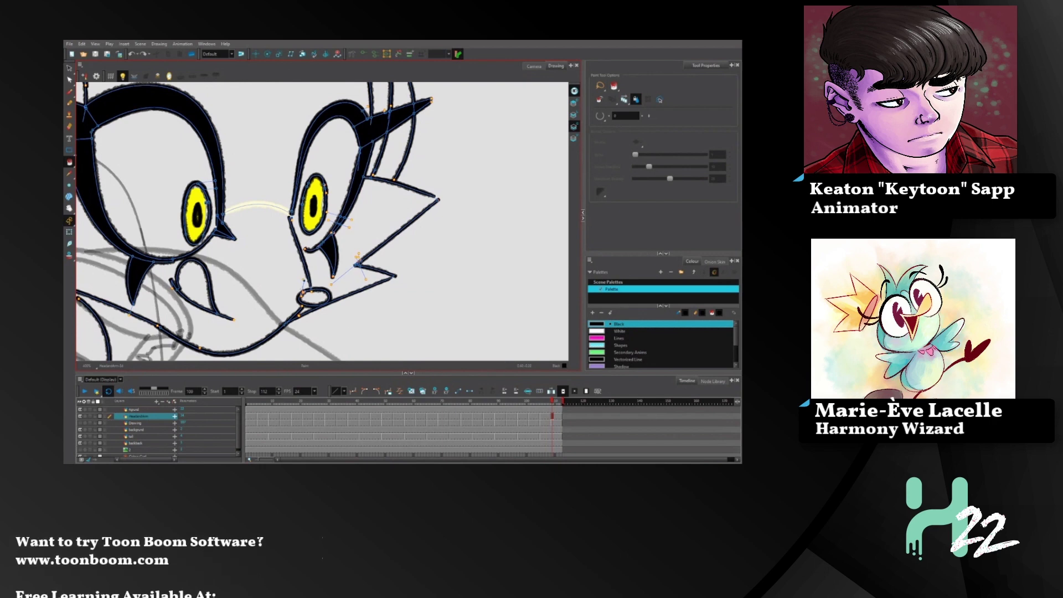
click(69, 92)
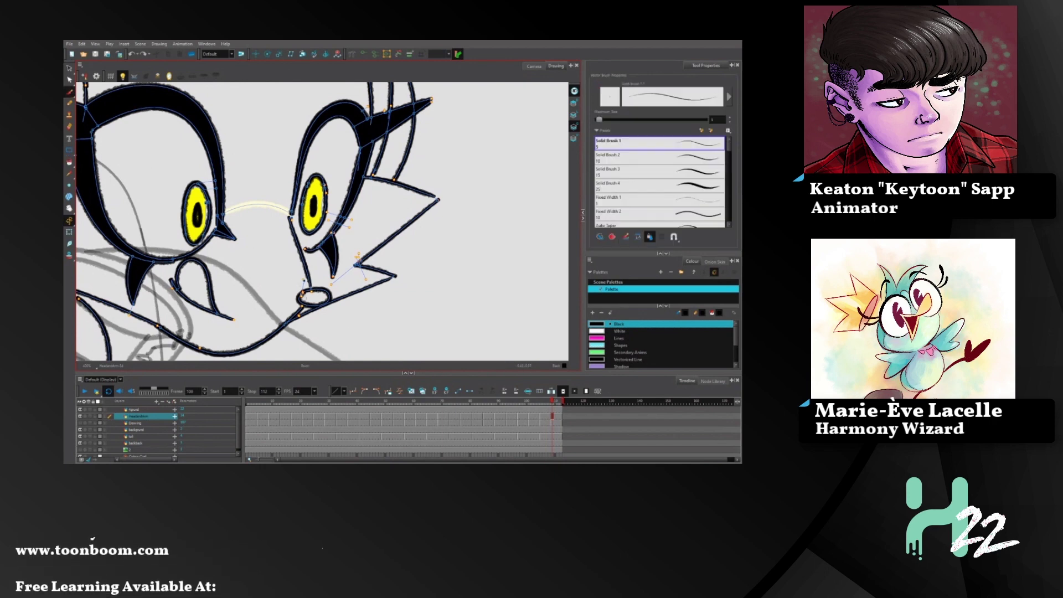
drag(303, 296, 322, 292)
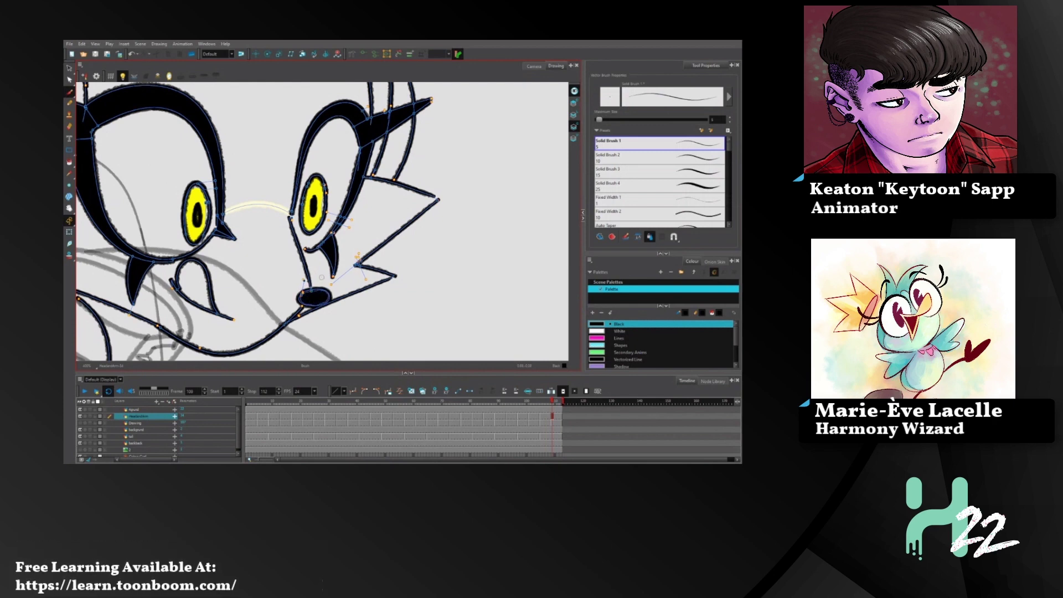
click(69, 80)
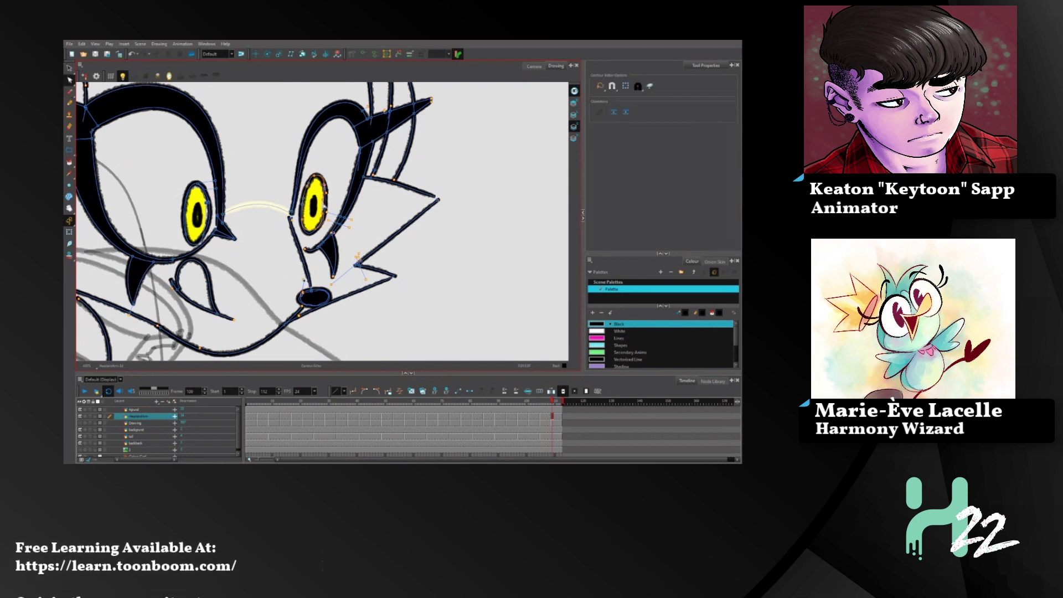
drag(326, 207, 324, 207)
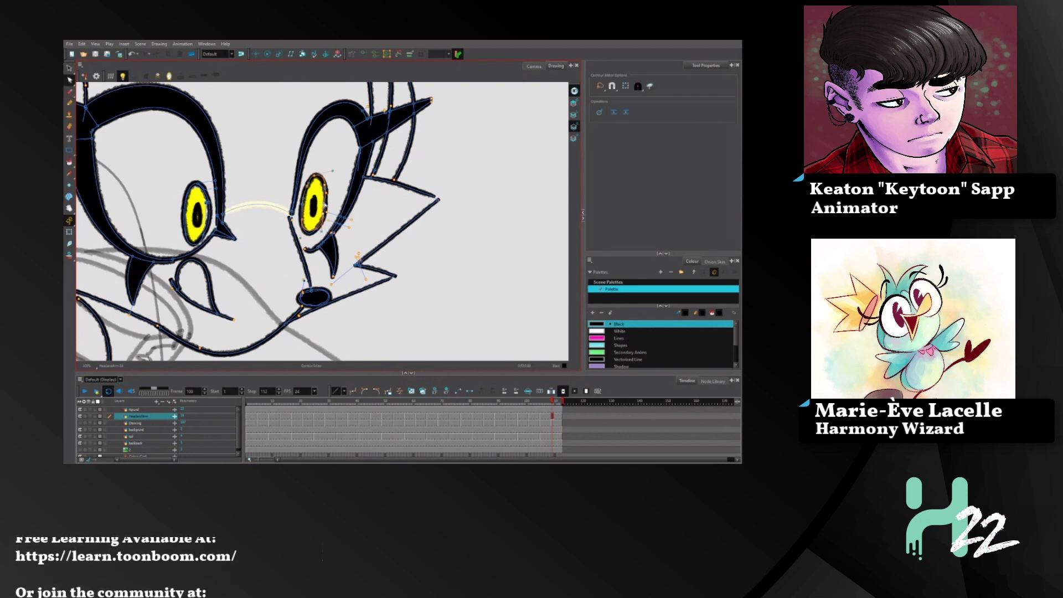
key(ctrl+z)
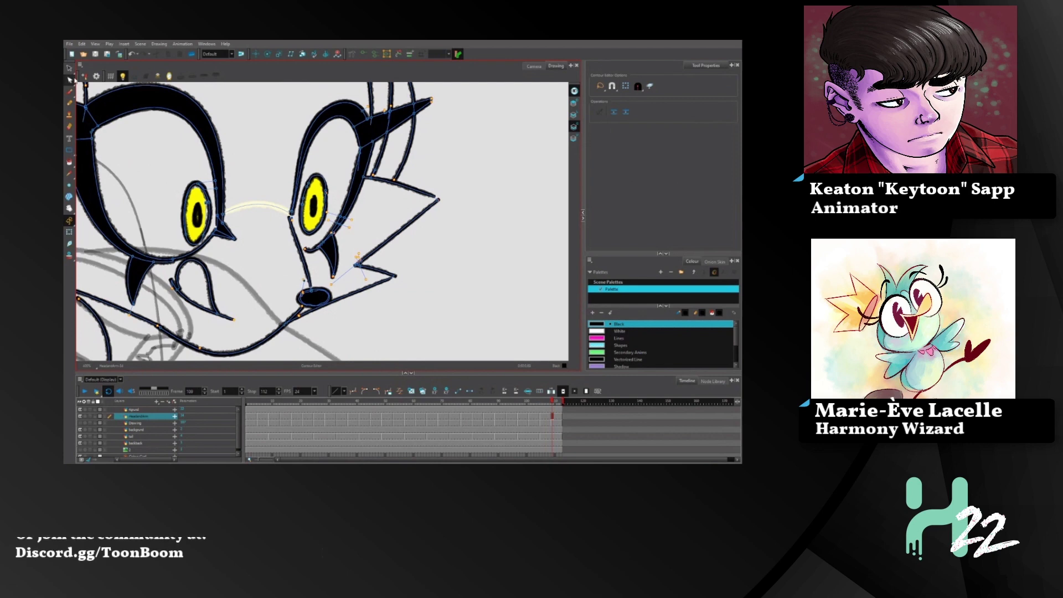
click(207, 201)
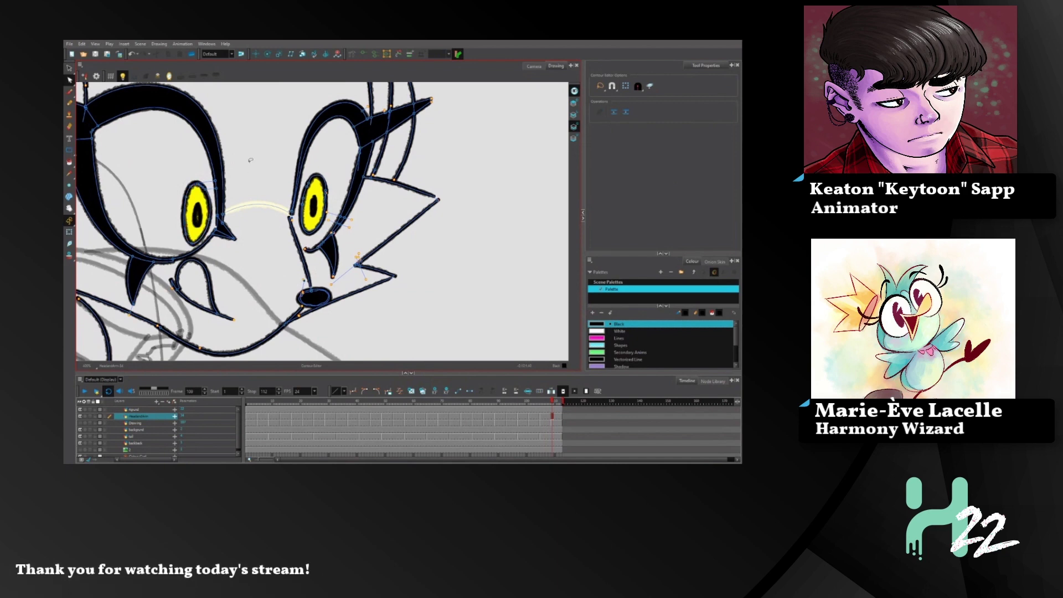
- Scrub back through the animation and play it in the Camera view to review the painted face
drag(554, 404, 450, 393)
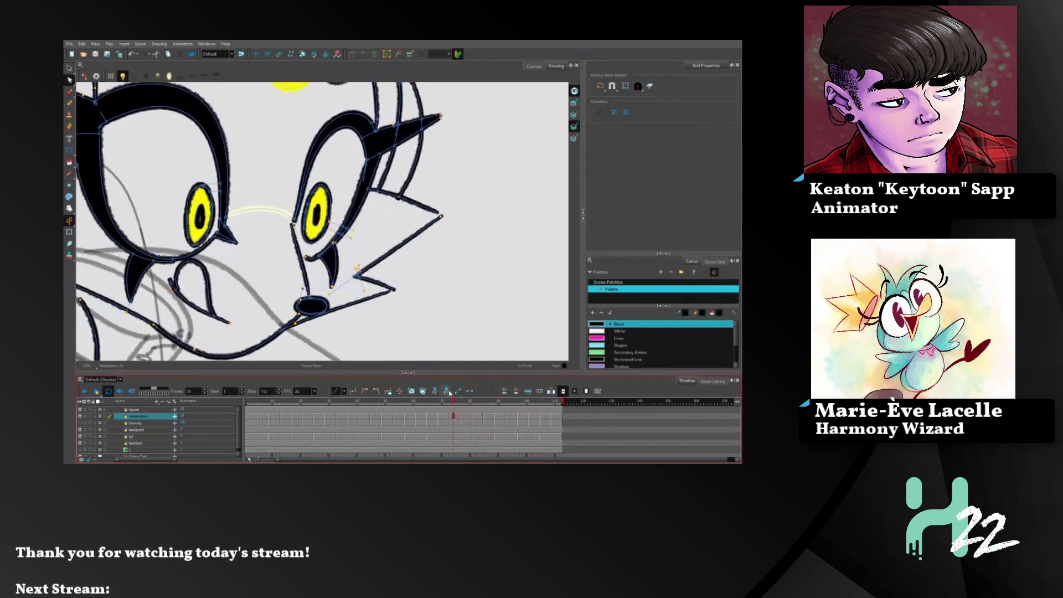
click(534, 66)
key(Return)
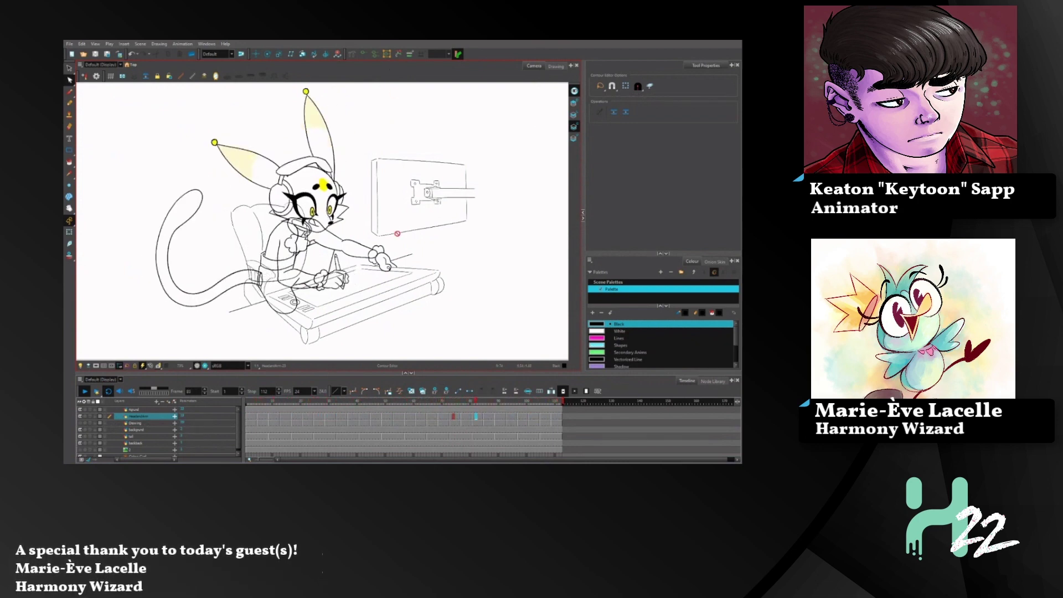
key(Return)
- Go to the late drawing with unpainted forehead ovals, open it in the Drawing view and fill both ovals with black
drag(556, 402, 523, 406)
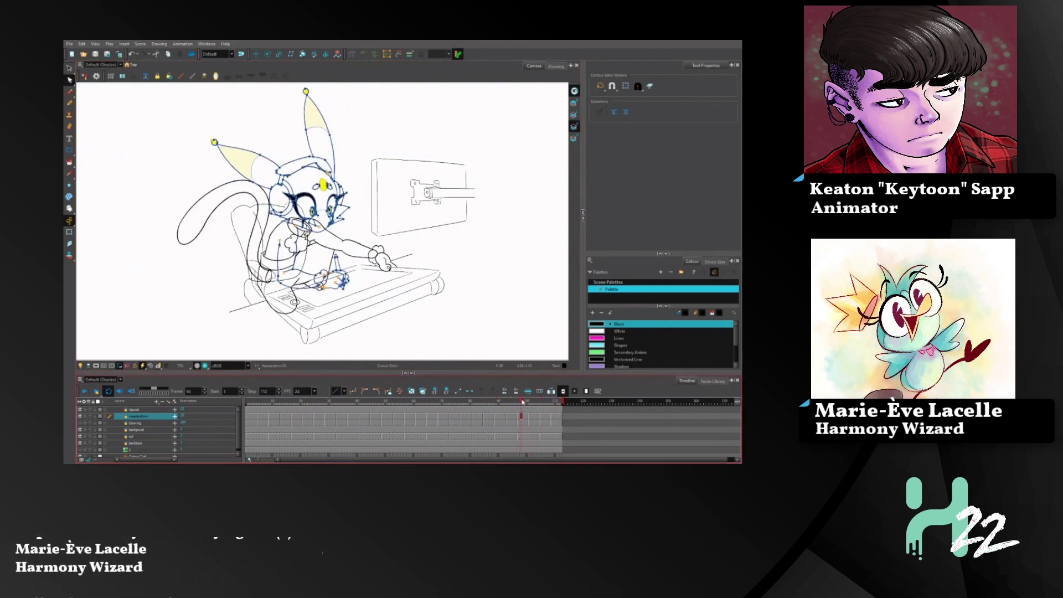
click(556, 66)
key(space)
mouse_move(305, 91)
mouse_down()
mouse_move(406, 208)
mouse_move(411, 232)
mouse_up()
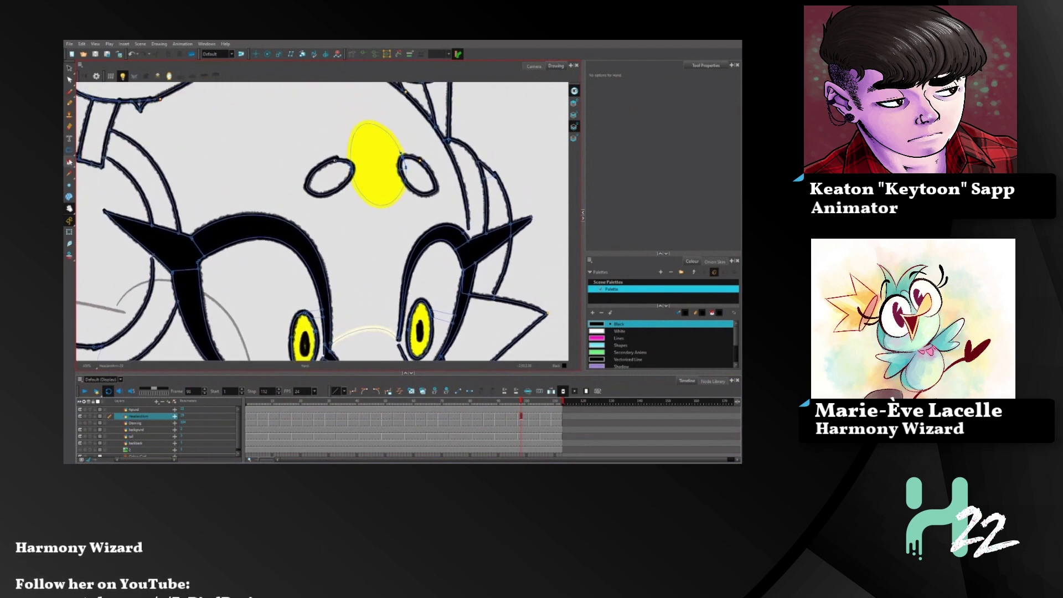
click(70, 161)
click(347, 178)
click(418, 174)
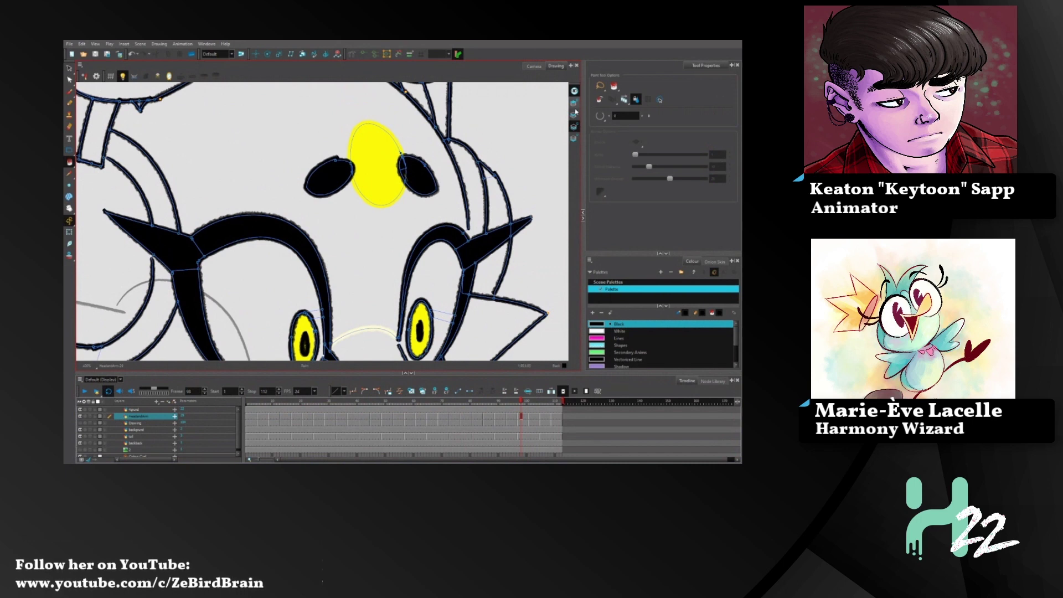
- Go to the next late drawing with unpainted forehead ovals, show its strokes, and work on the ovals' contours with the Contour Editor
key(k)
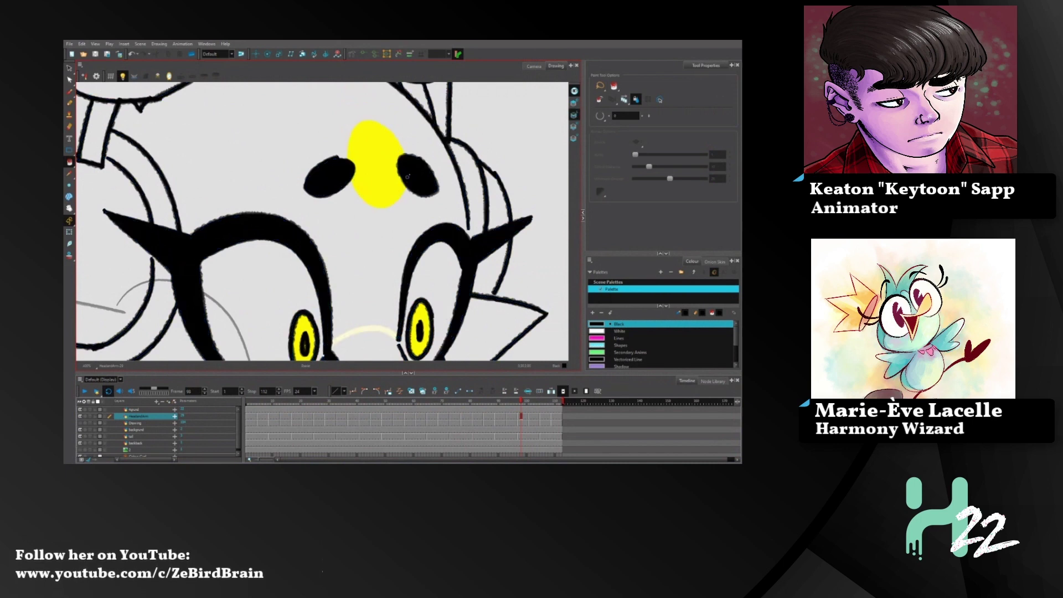
click(535, 416)
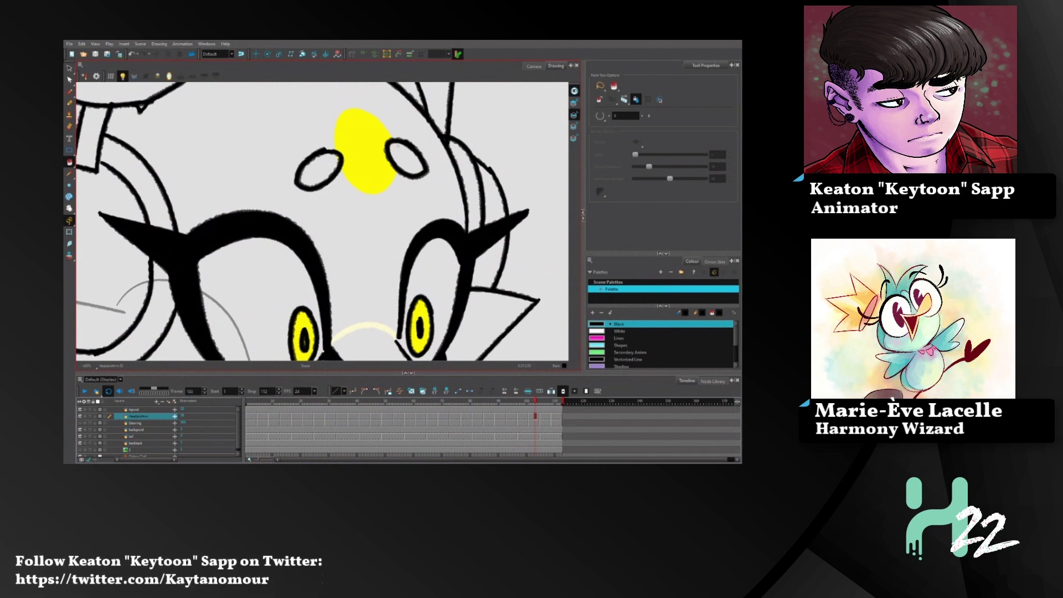
click(575, 129)
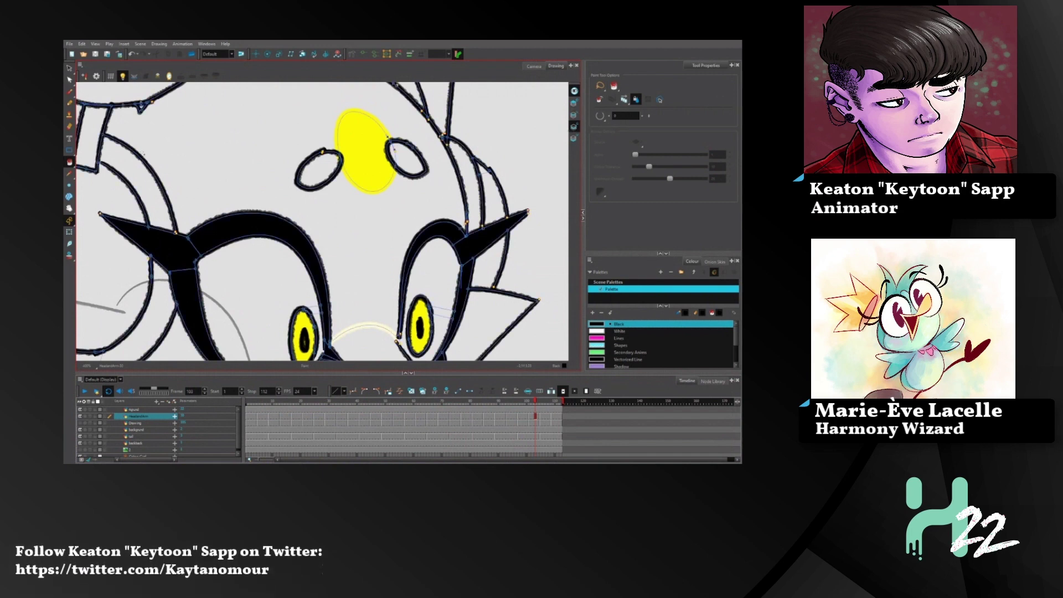
click(69, 79)
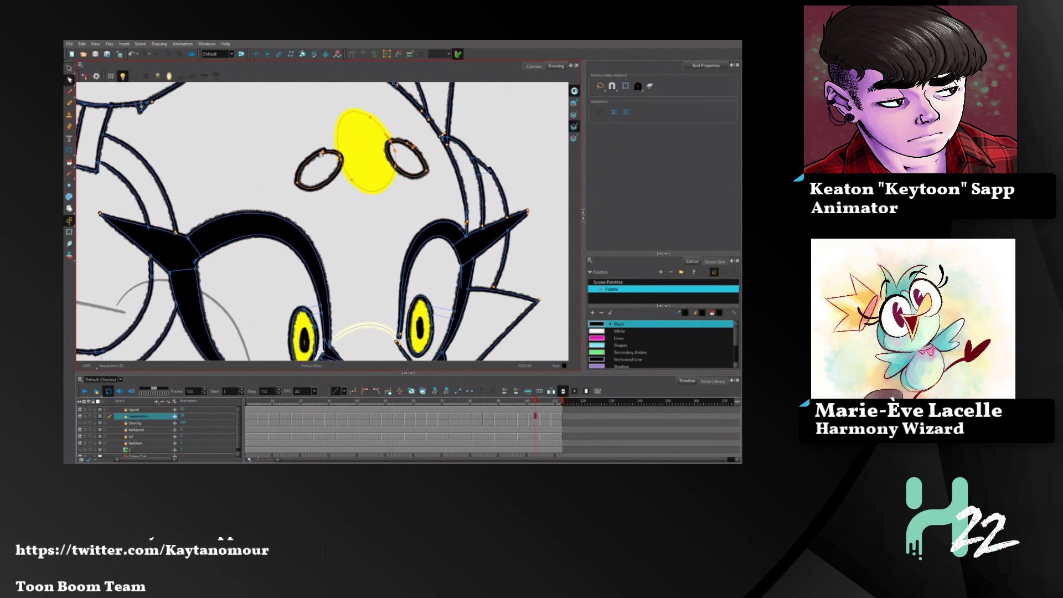
click(322, 153)
click(330, 140)
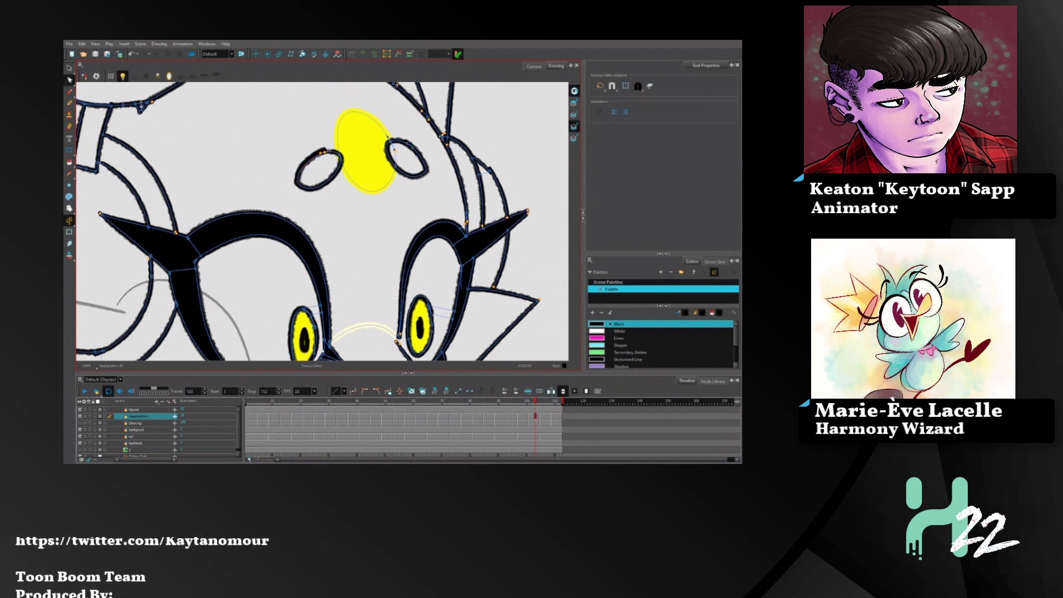
click(328, 142)
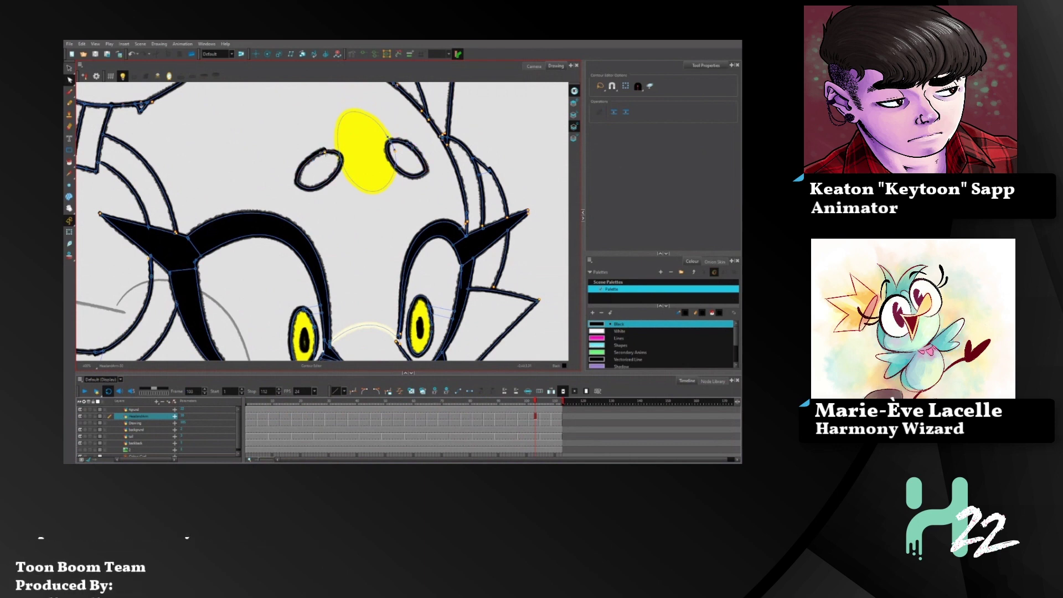
- Fill both forehead ovals of this drawing with black, including the leftover sliver inside the left oval
click(70, 162)
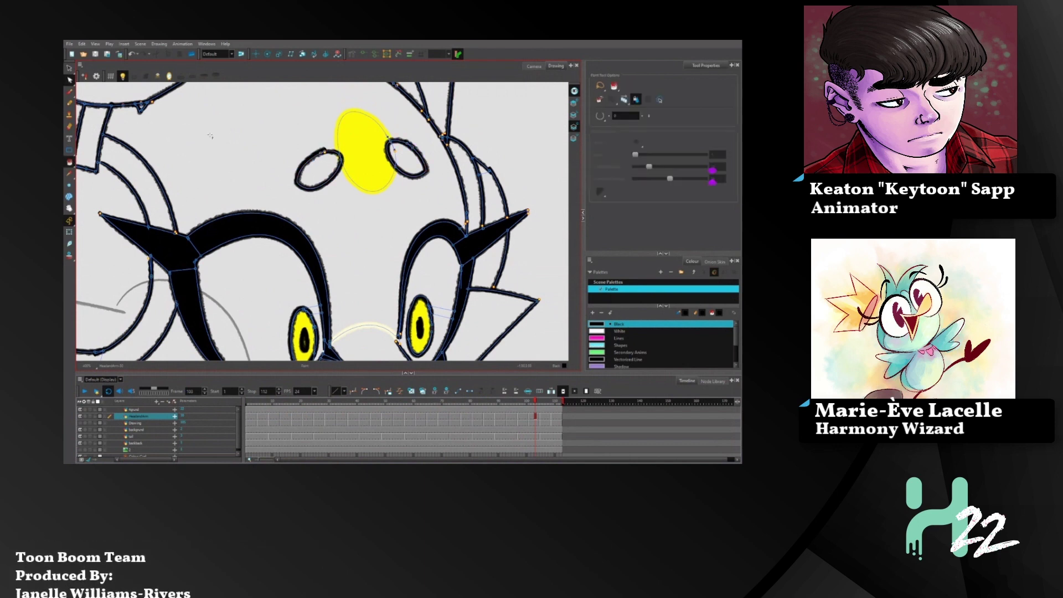
click(332, 162)
click(400, 156)
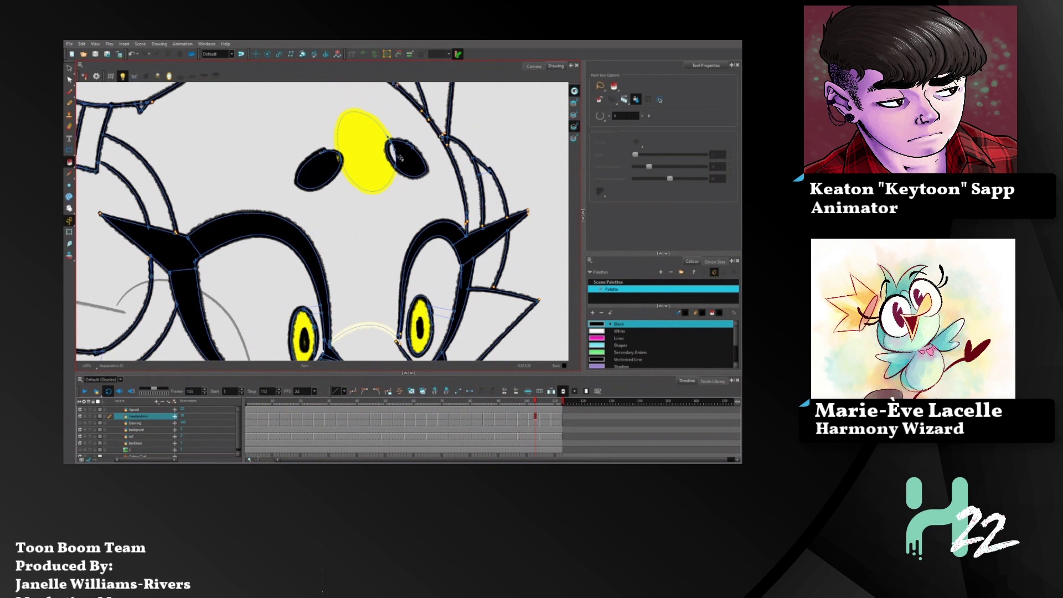
click(574, 115)
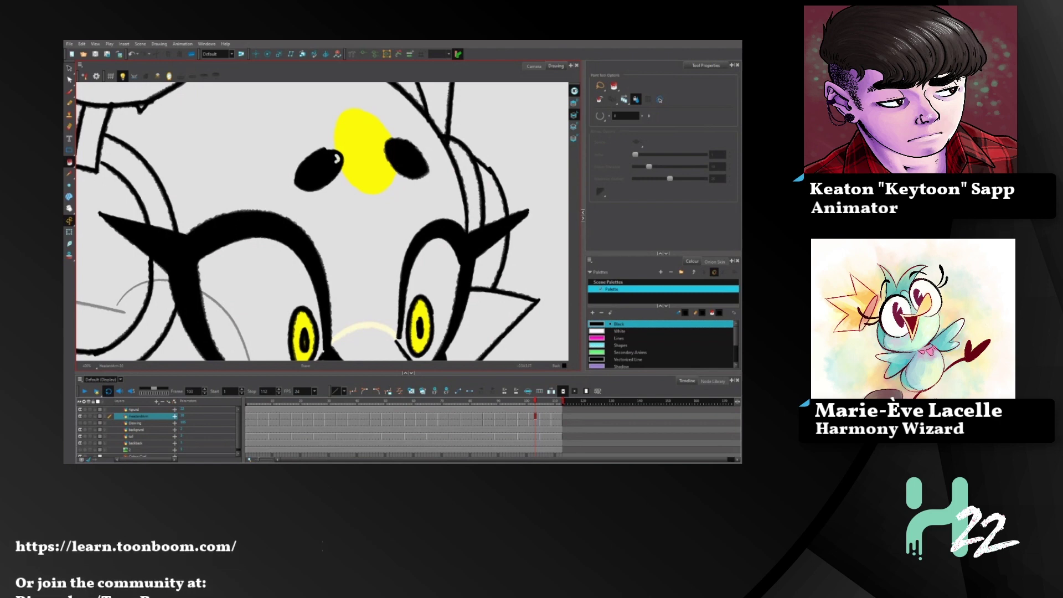
click(336, 158)
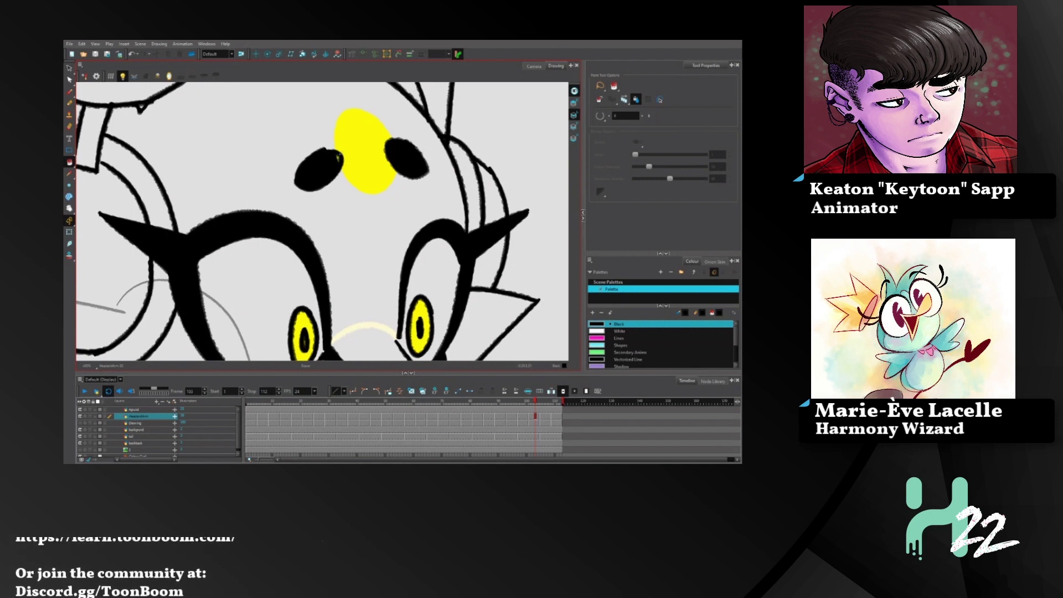
click(336, 159)
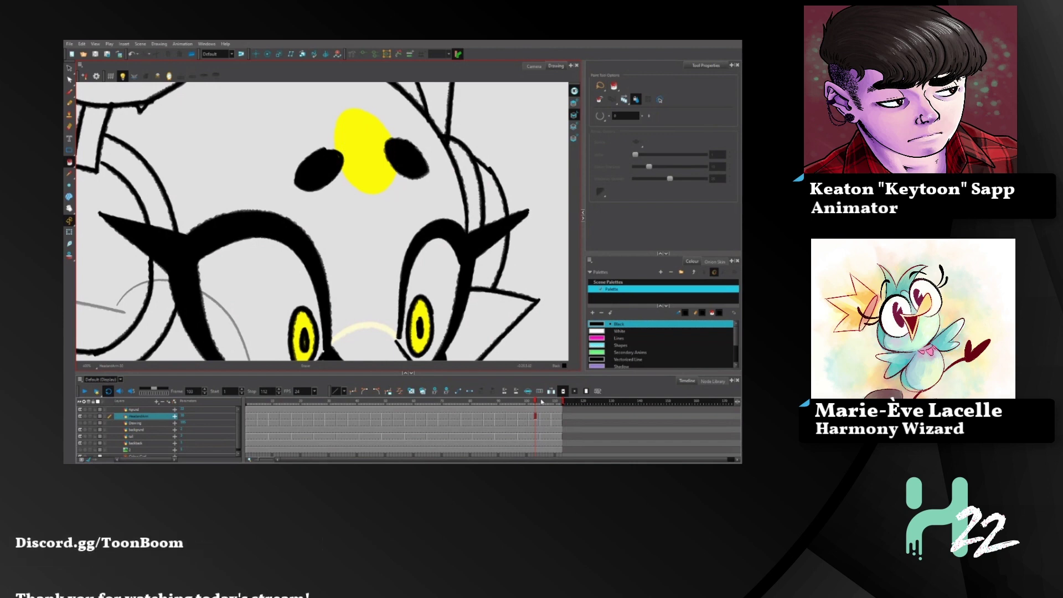
- Move on to the animation's last drawing, show its strokes, and work on the contours where the ovals meet the yellow forehead mark
drag(542, 401, 553, 404)
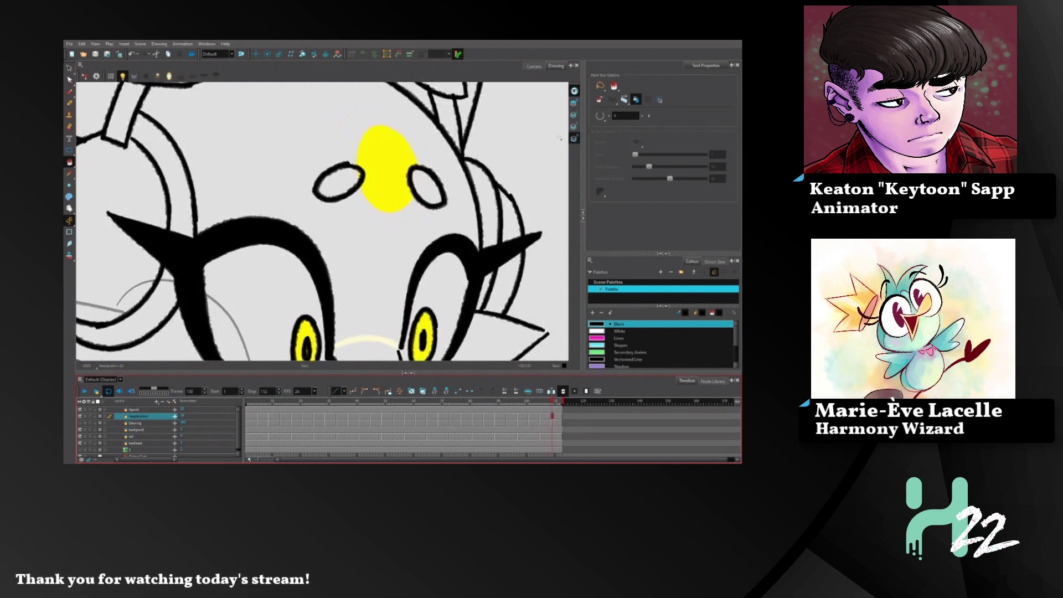
click(574, 127)
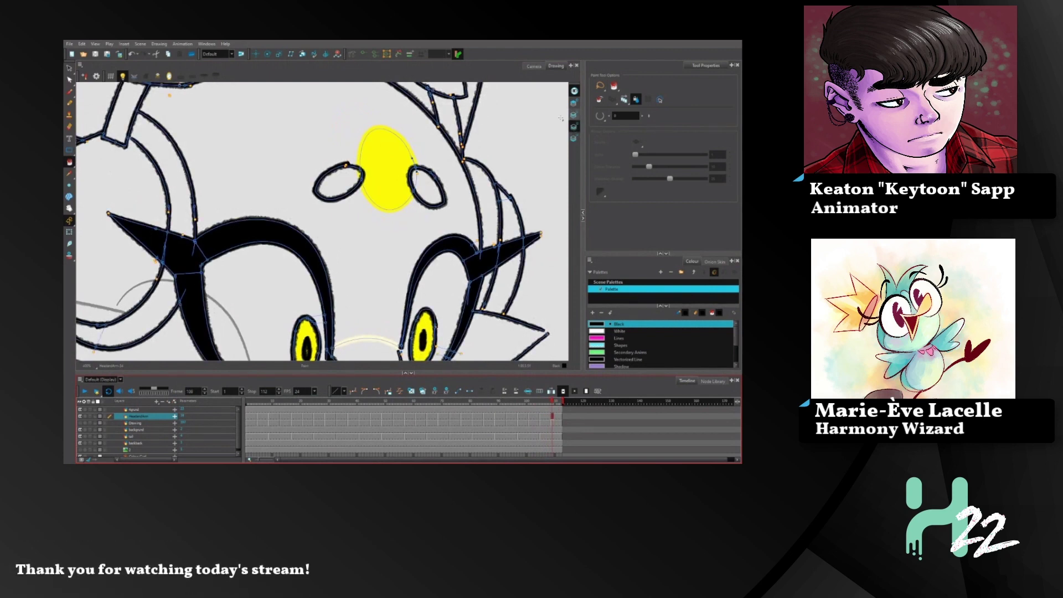
click(69, 79)
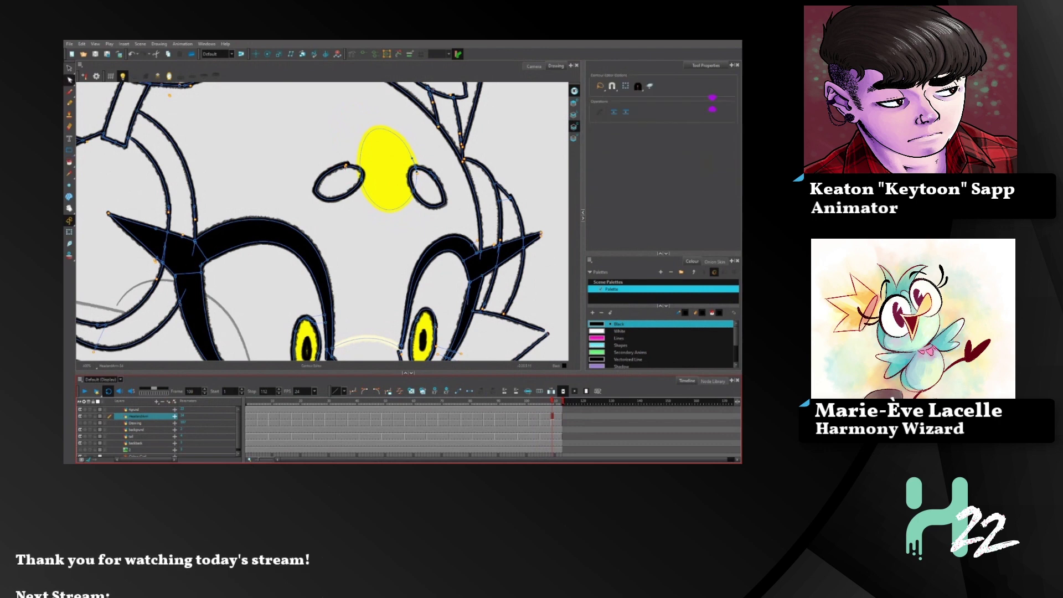
click(416, 169)
click(348, 166)
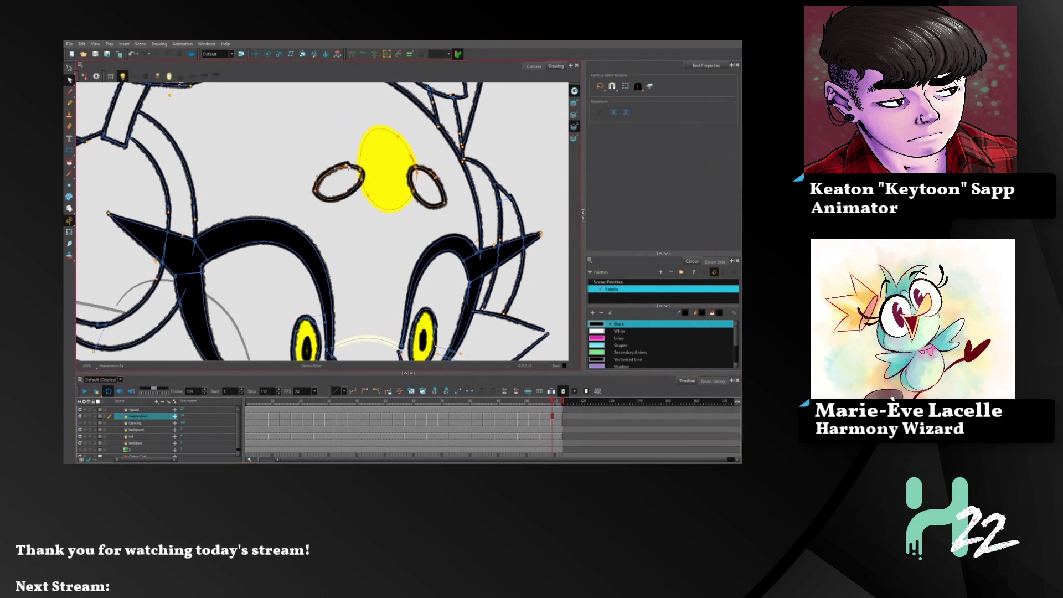
click(355, 145)
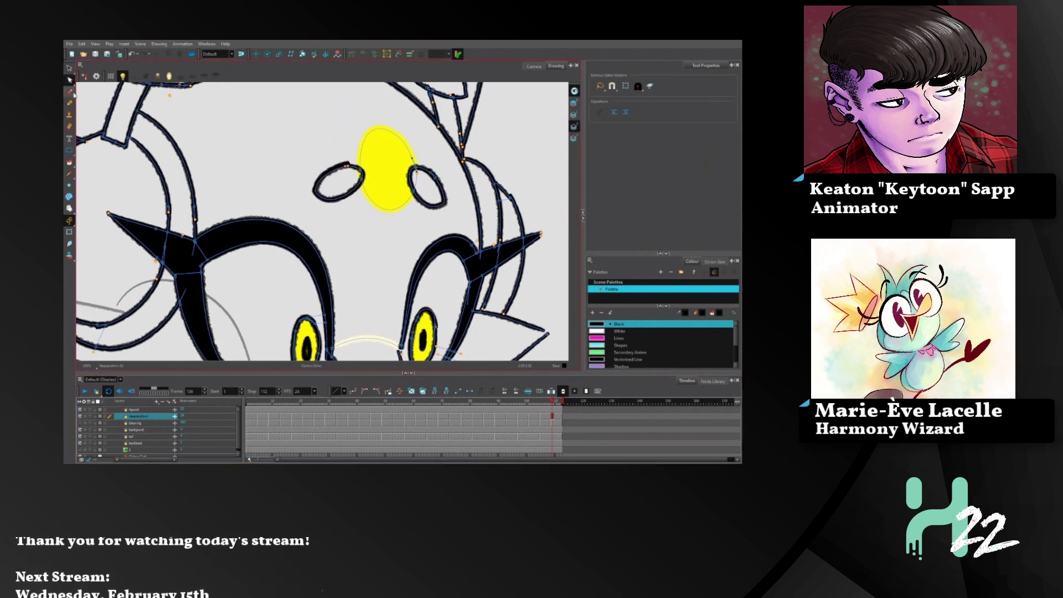
- Paint the last drawing's two forehead ovals black, including the yellow sliver where the left one overlaps the yellow mark
click(69, 163)
click(348, 180)
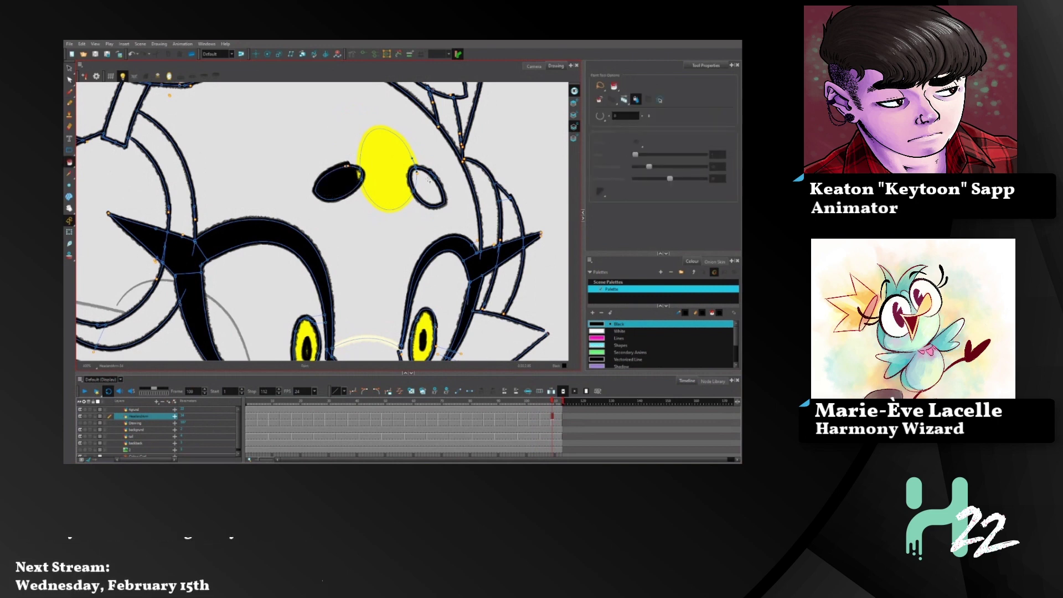
click(427, 190)
click(574, 115)
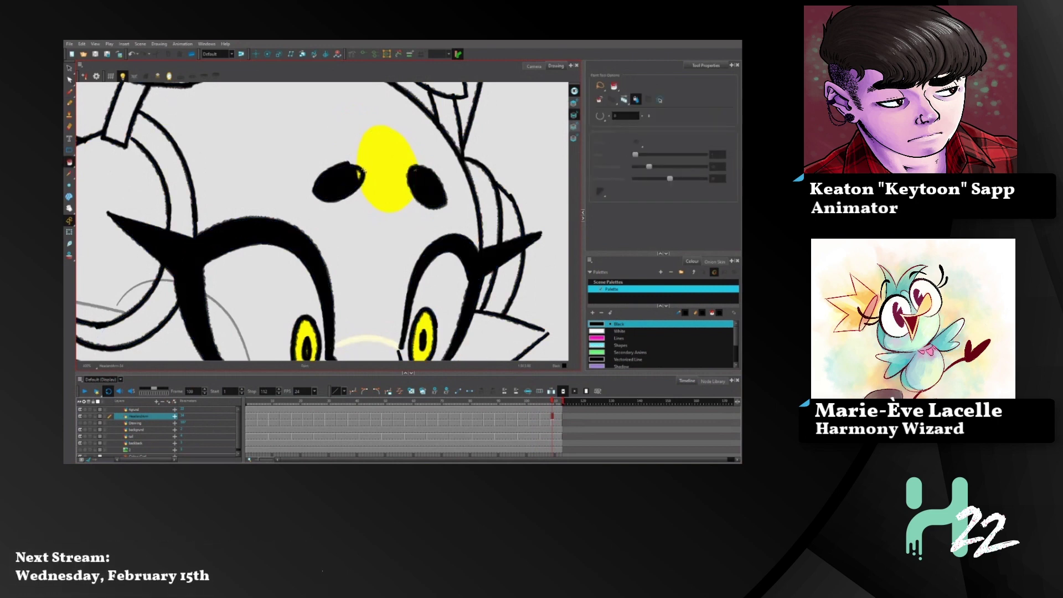
click(357, 174)
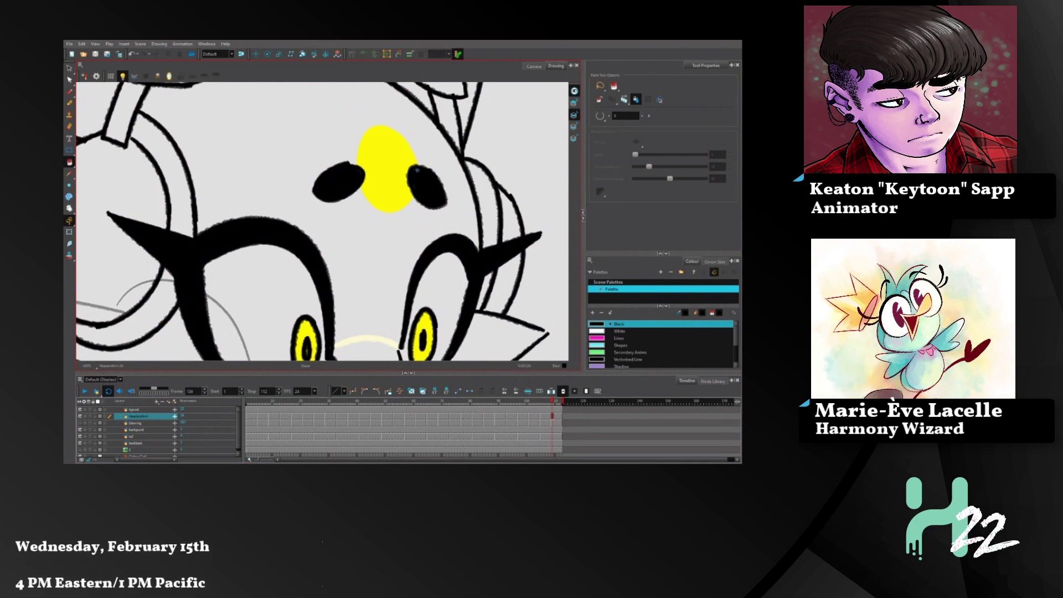
- Play the animation in the Camera view to review the painted forehead ovals
click(534, 67)
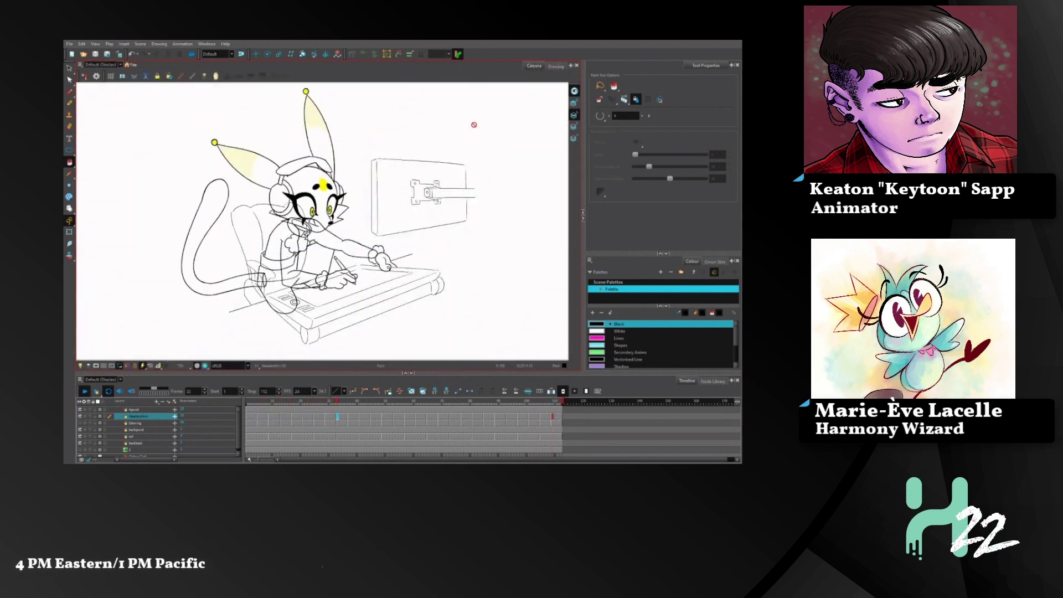
key(Return)
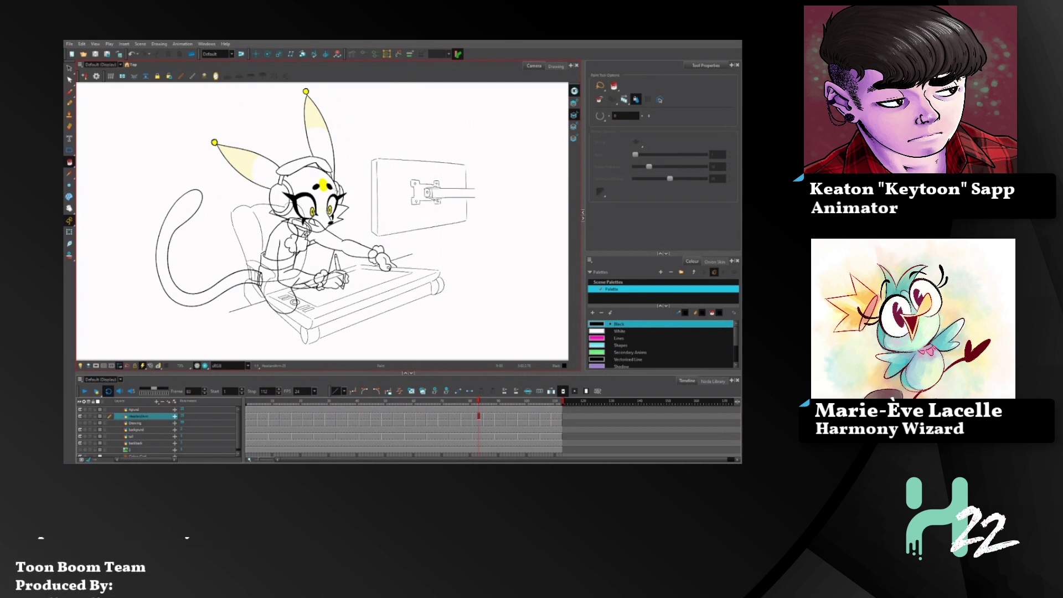
- Return to the Drawing view with the strokes shown, frame the lower face, and choose the pale cream colour New 0 for painting
click(556, 66)
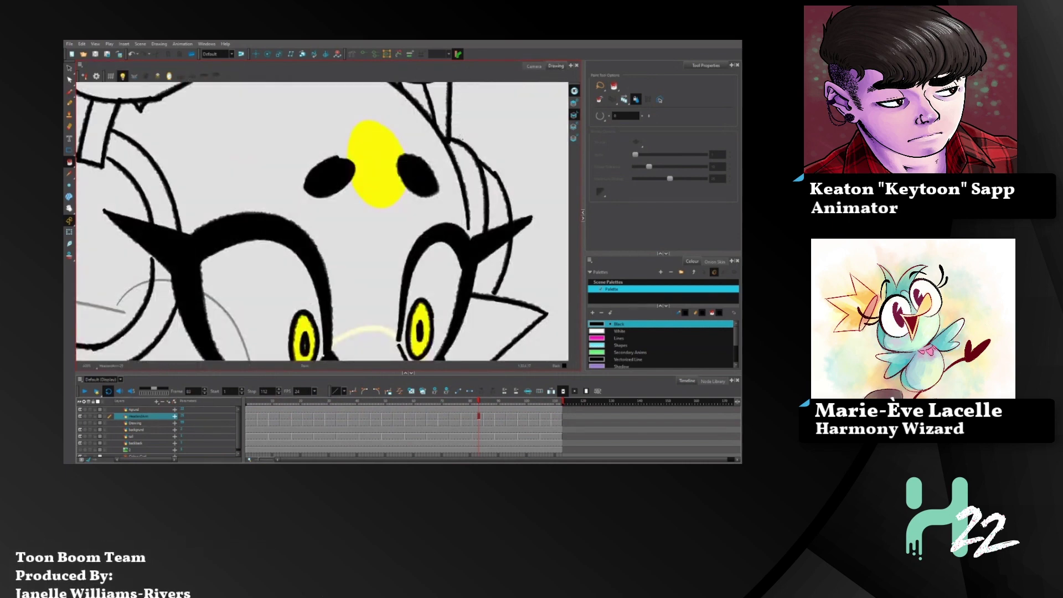
key(shift+m)
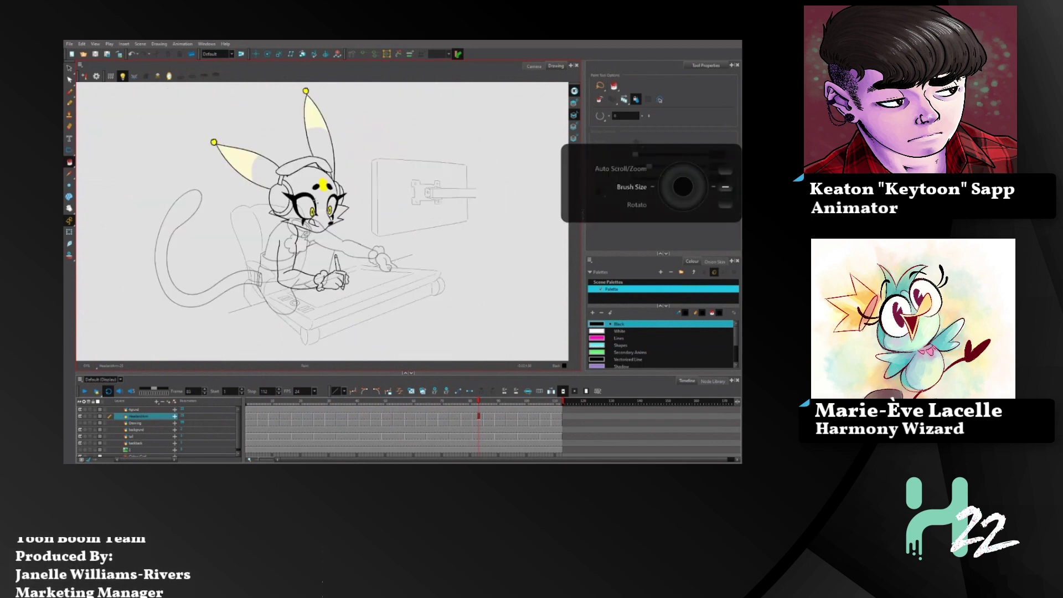
scroll(317, 203, up, 1)
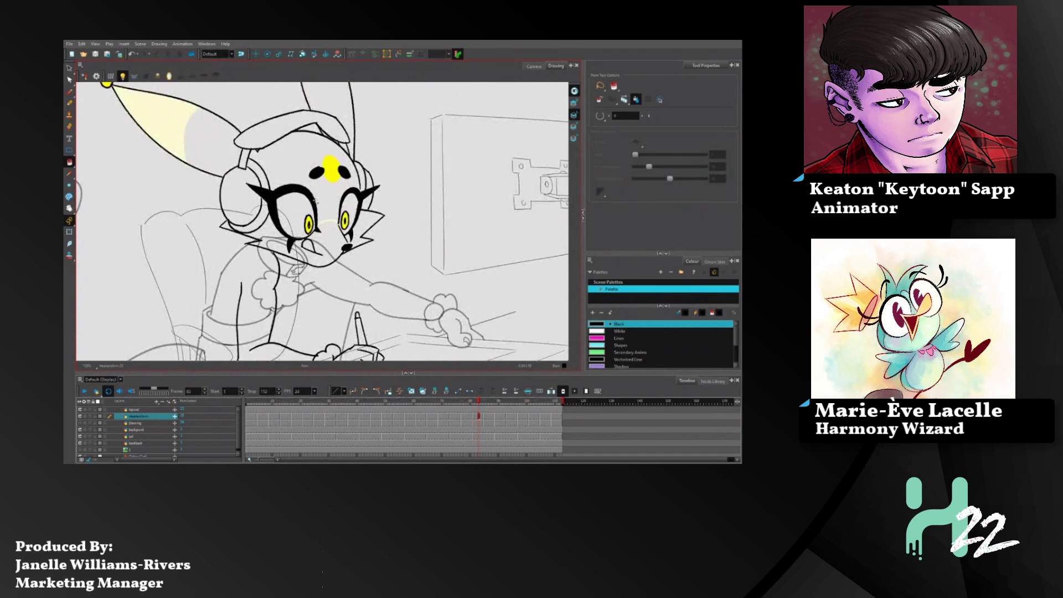
key(space)
mouse_move(380, 135)
mouse_down()
mouse_move(390, 207)
mouse_move(387, 190)
mouse_up()
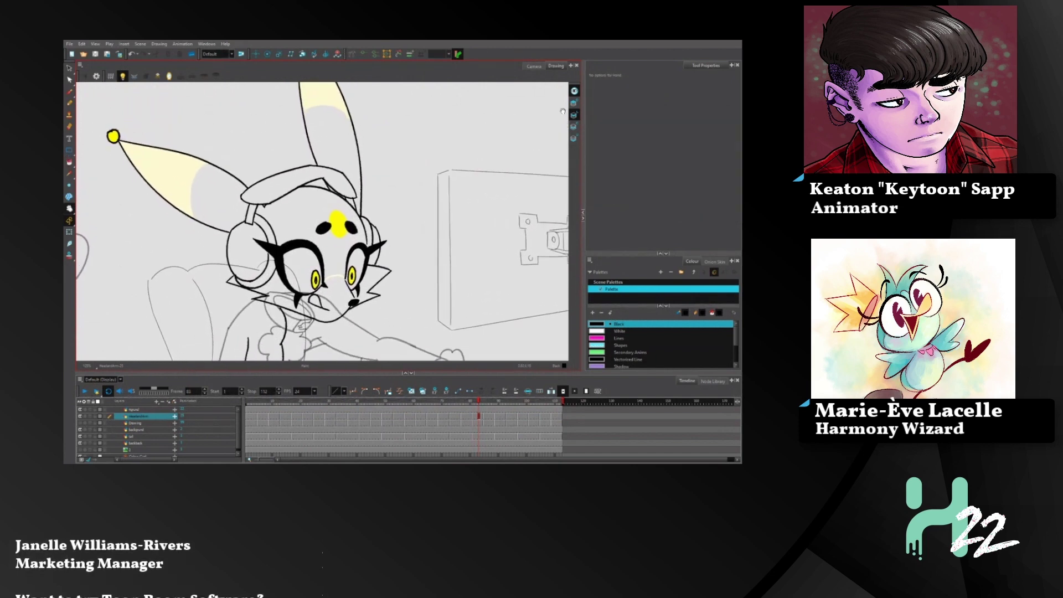
click(574, 130)
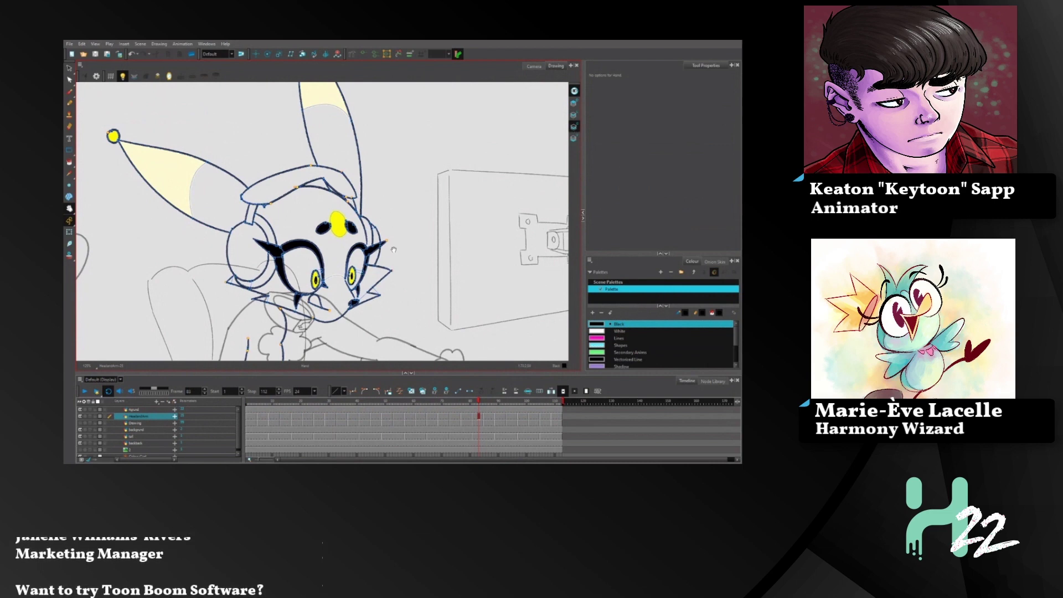
mouse_move(394, 250)
mouse_down()
mouse_move(398, 224)
mouse_move(403, 241)
mouse_up()
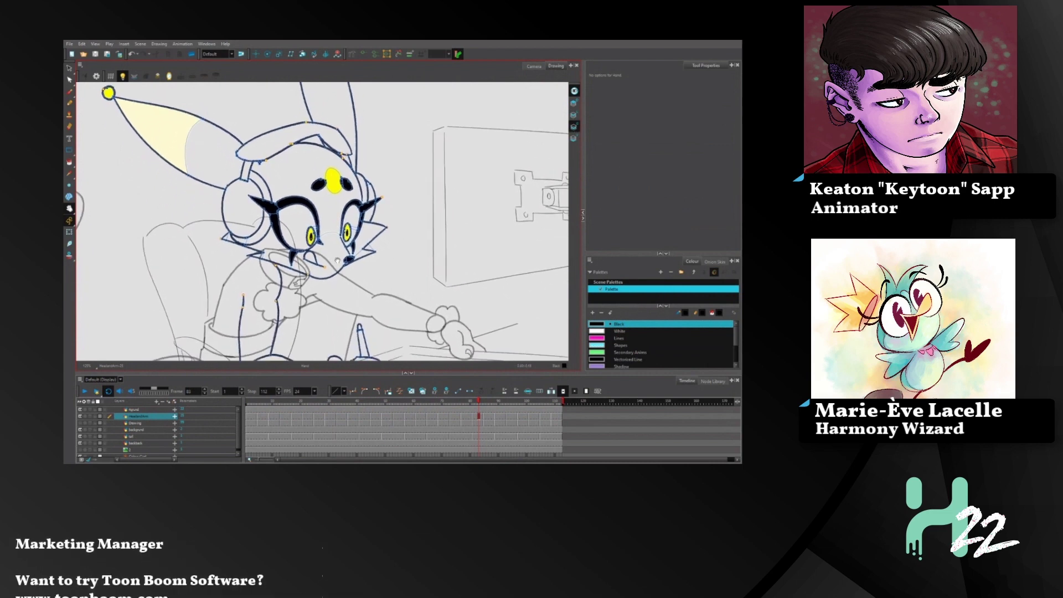
scroll(305, 265, up, 4)
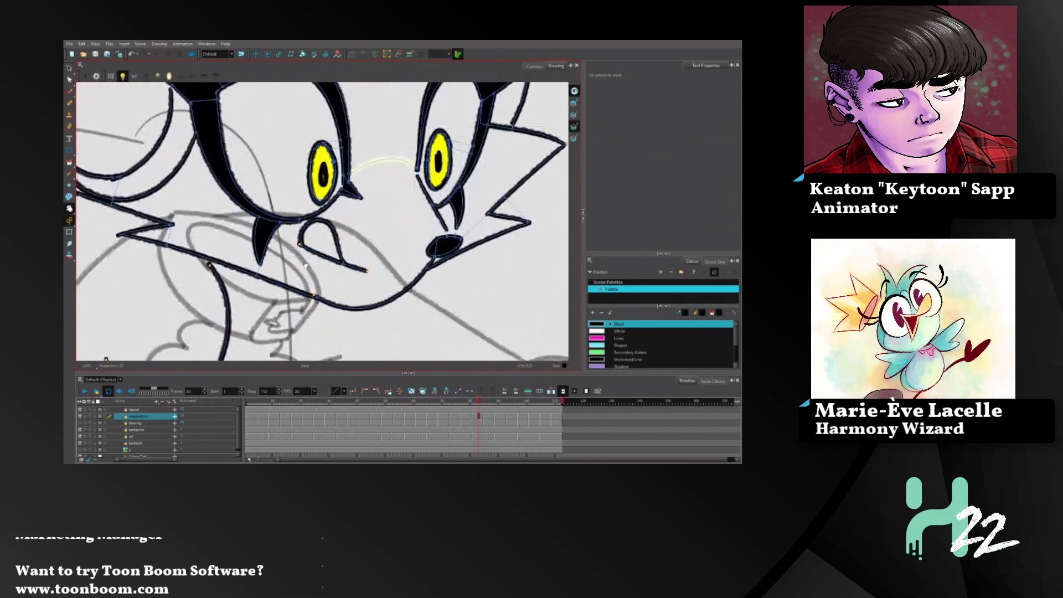
mouse_move(292, 221)
mouse_down()
mouse_move(325, 230)
mouse_move(316, 247)
mouse_up()
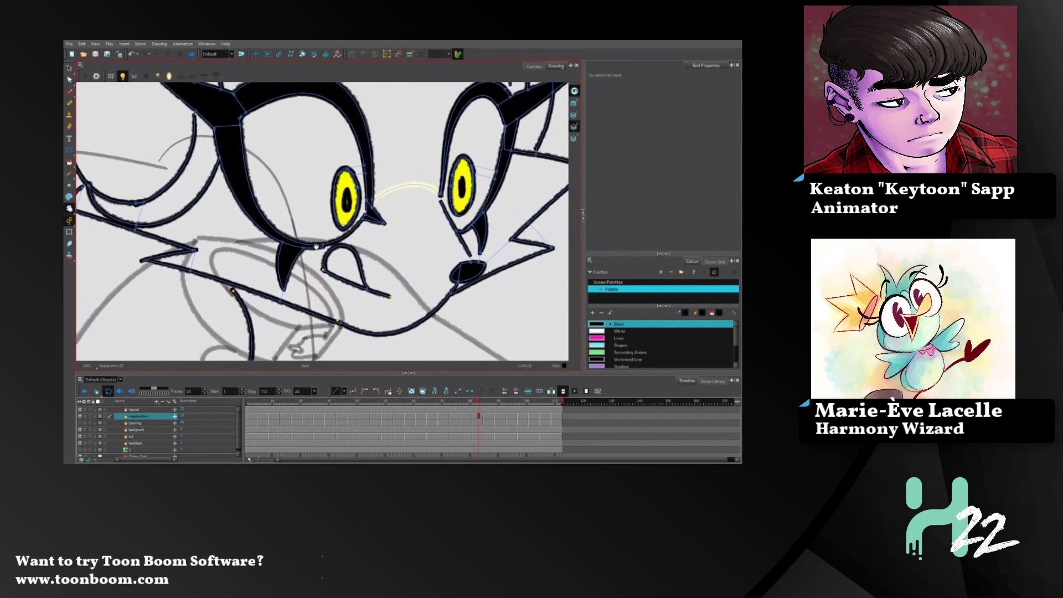
scroll(317, 247, down, 2)
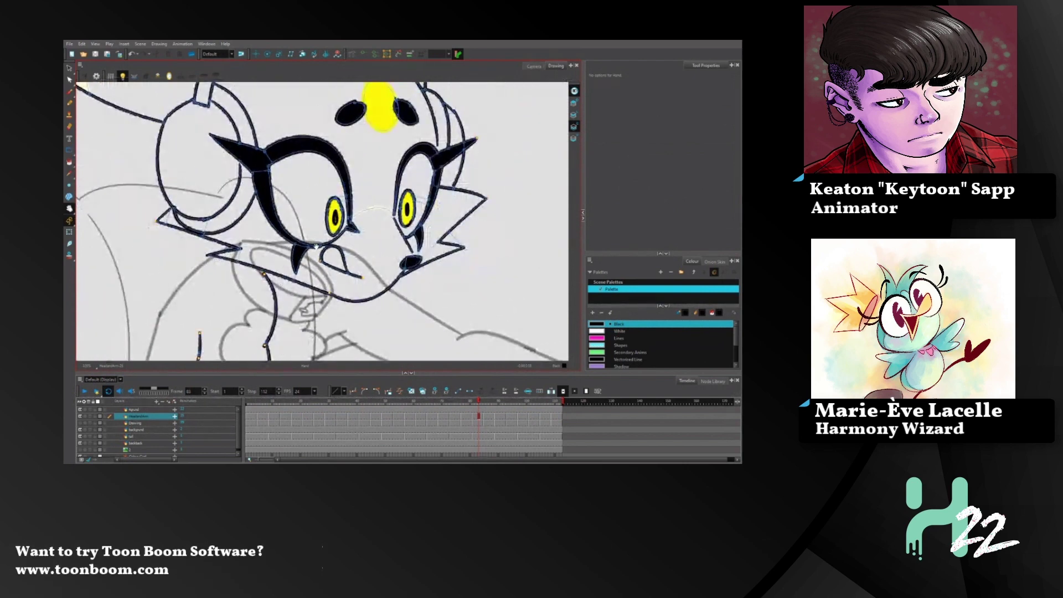
scroll(664, 338, down, 2)
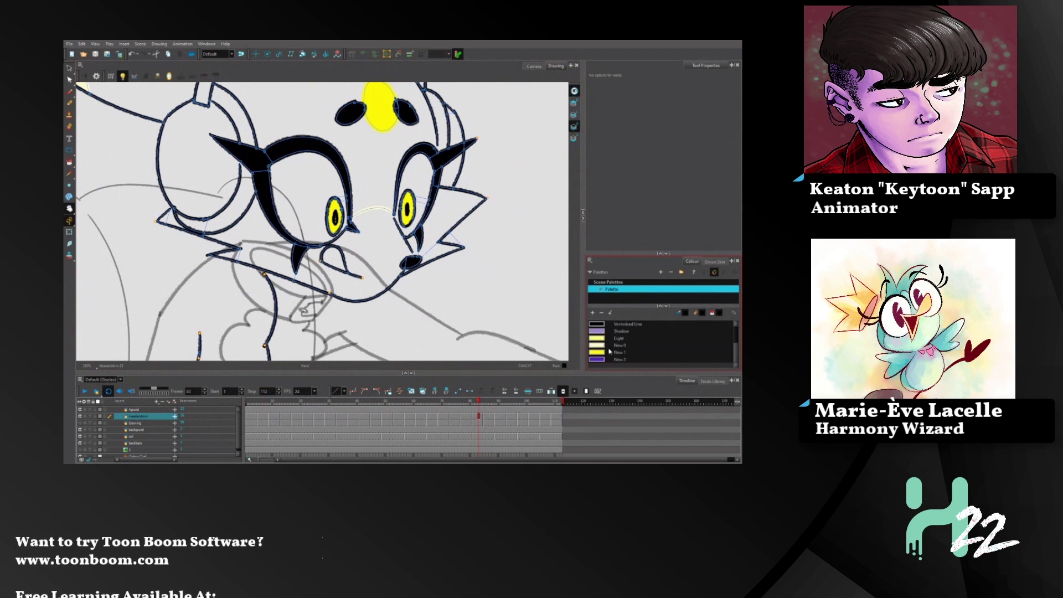
click(602, 345)
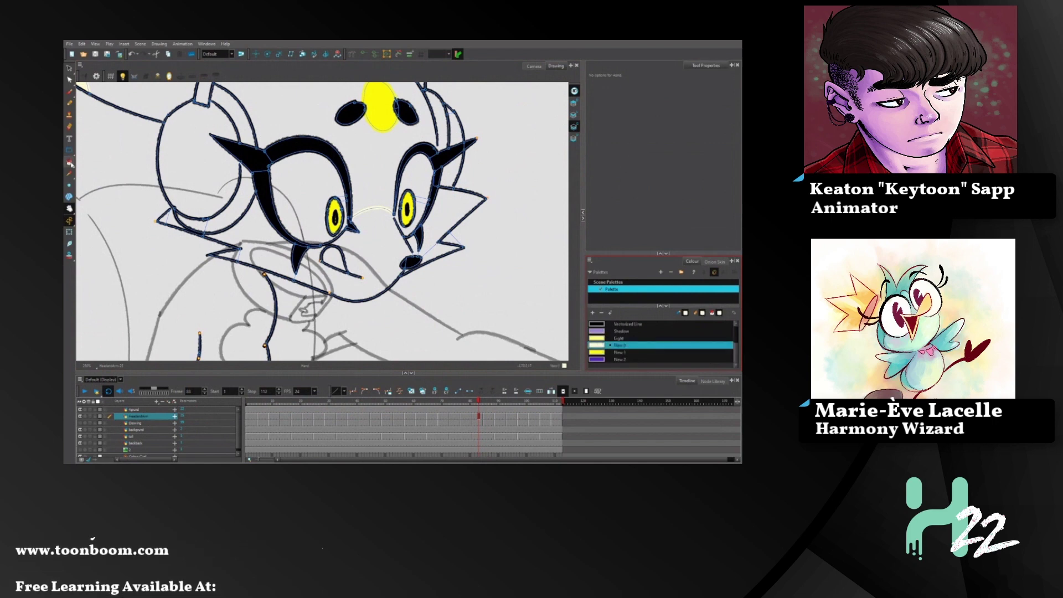
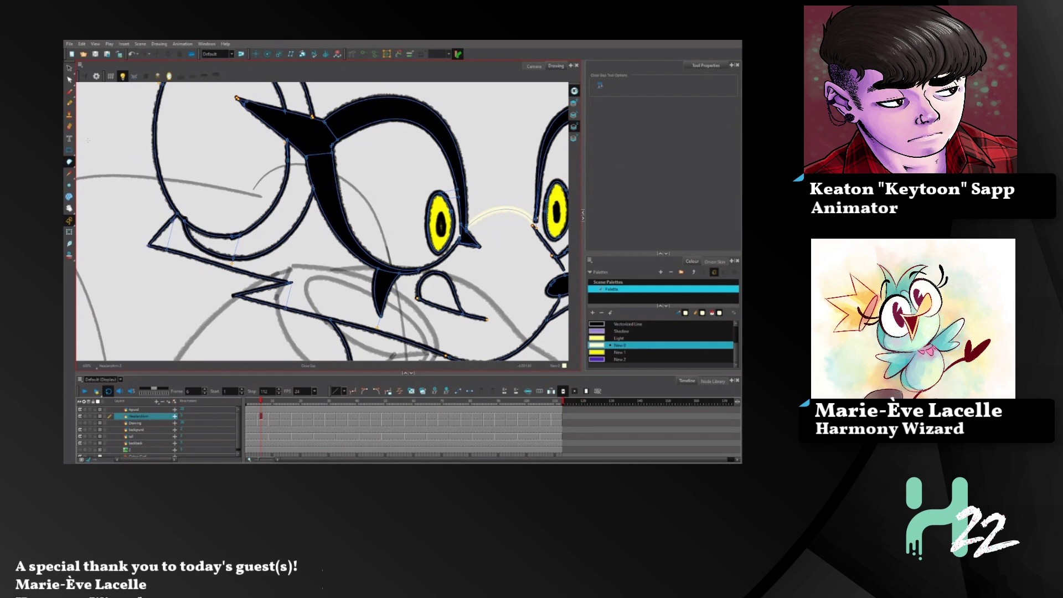
- Fill the left cheek and muzzle with the pale cream colour New 0
click(69, 161)
click(88, 160)
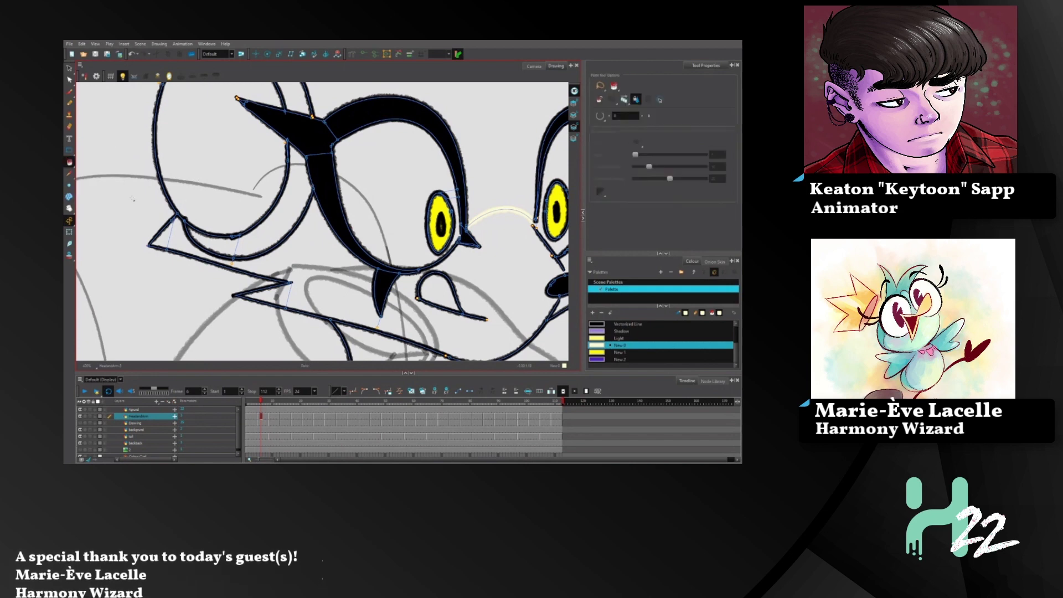
click(166, 235)
click(288, 295)
- Fill the right cheek beside the far eye and nose with pale cream New 0
key(space)
drag(461, 253, 360, 256)
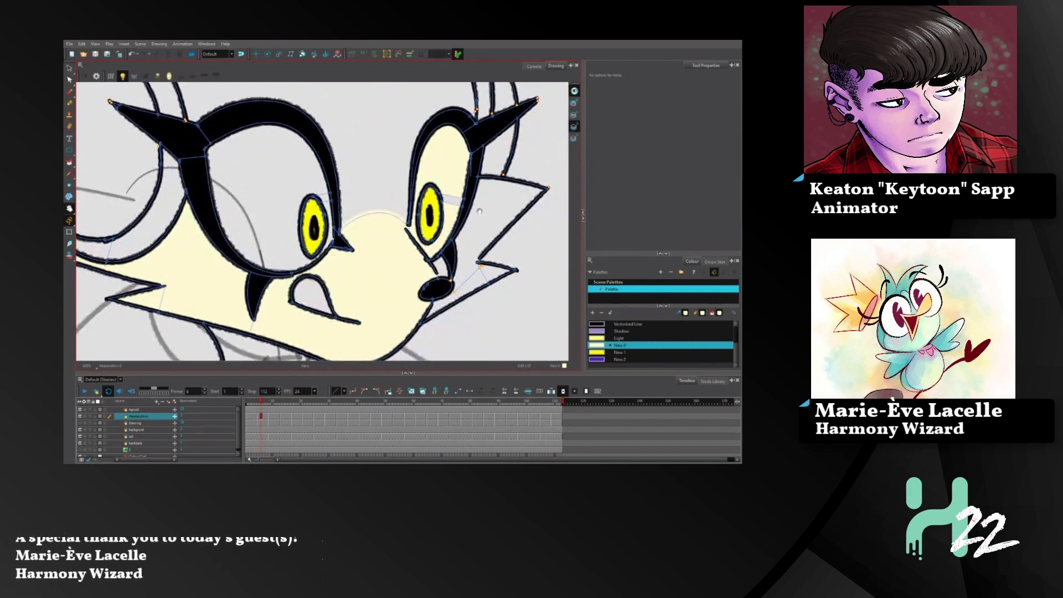
click(70, 161)
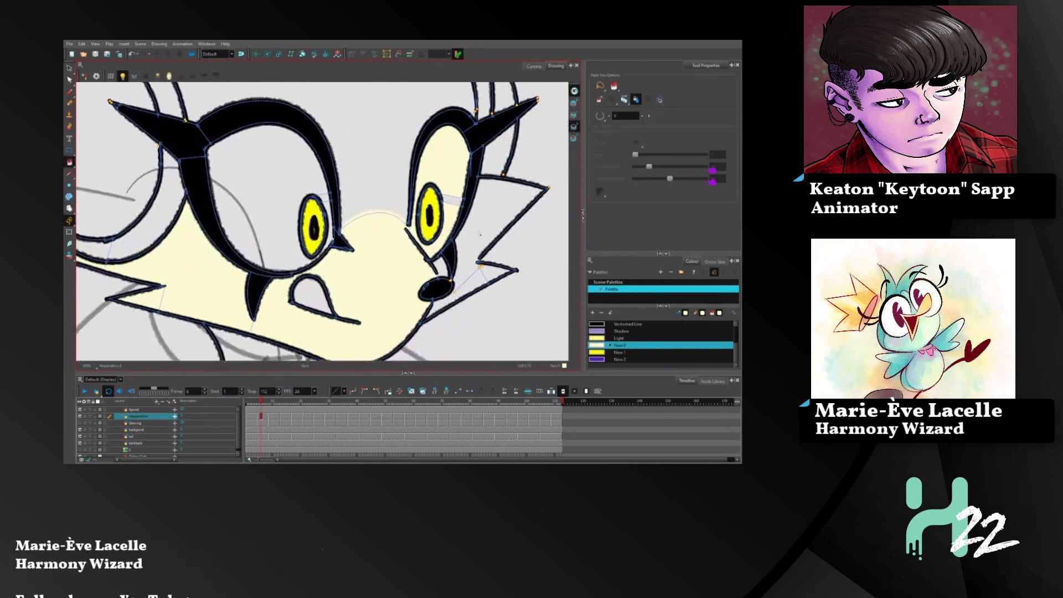
click(471, 270)
click(485, 269)
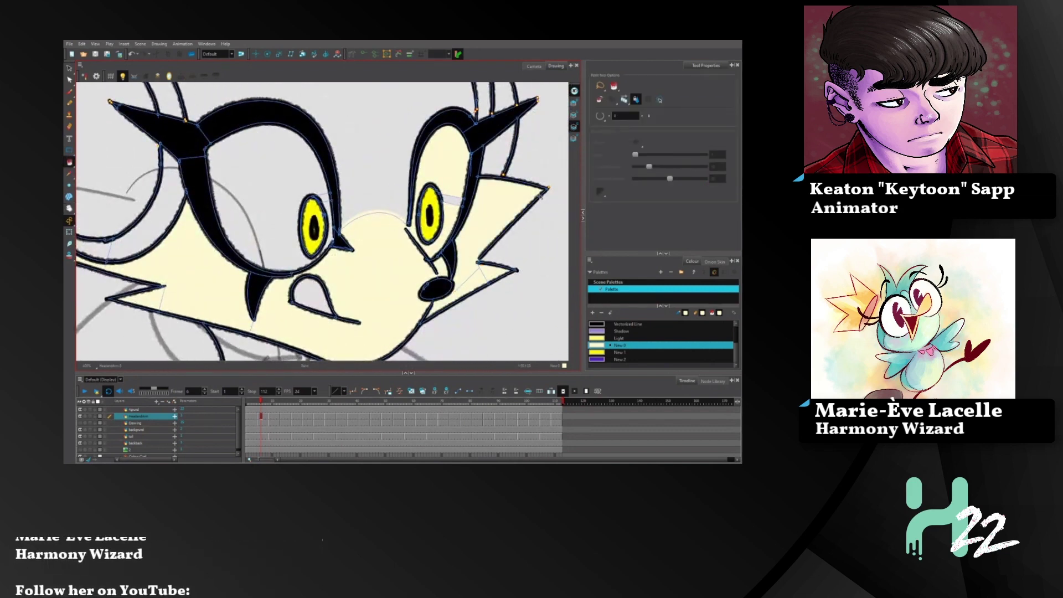
- Go back to the animation's first drawing and paint its unfilled nose with the colour Black
key(space)
drag(507, 213, 503, 214)
click(252, 402)
drag(253, 402, 259, 401)
drag(295, 318, 326, 297)
drag(262, 401, 253, 401)
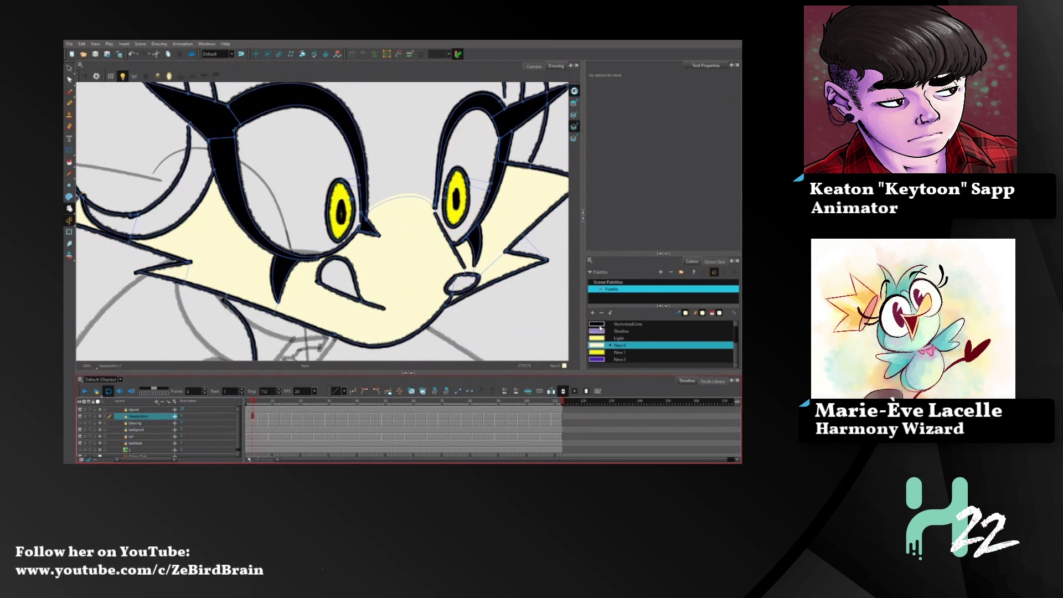
click(606, 326)
scroll(737, 343, up, 3)
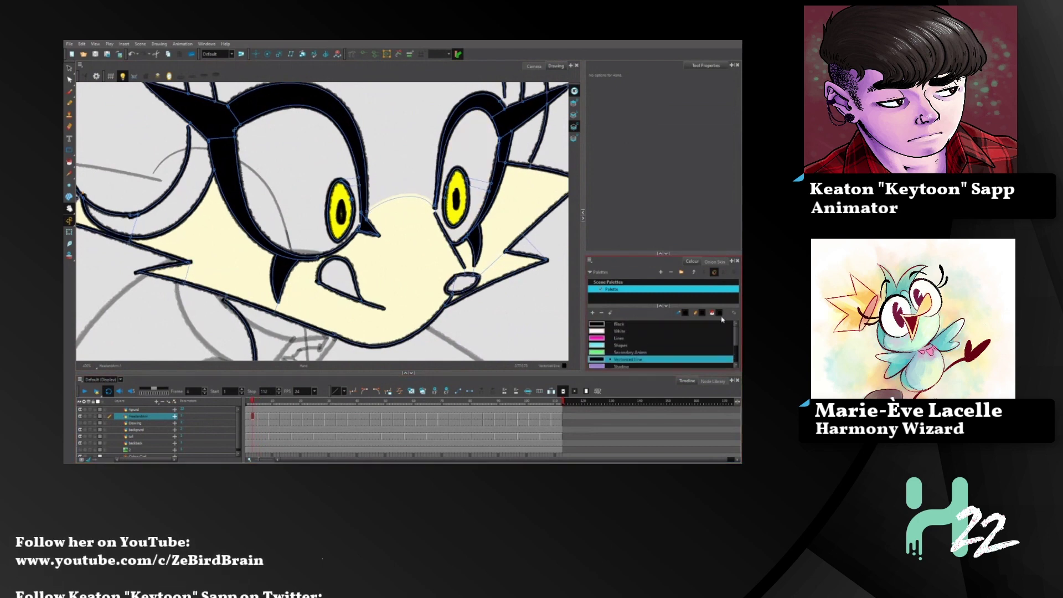
click(589, 326)
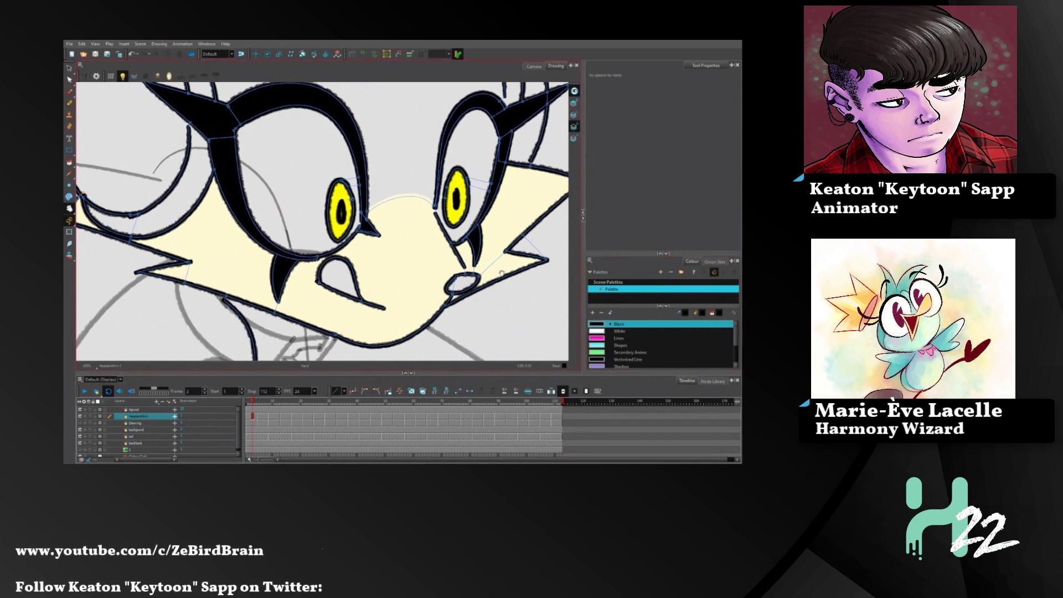
click(70, 163)
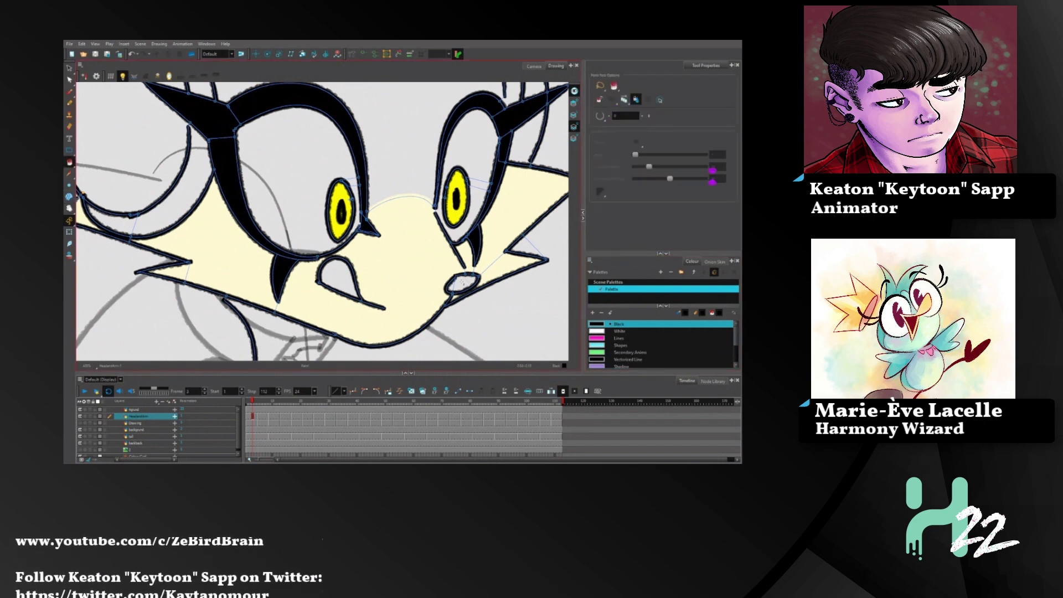
click(466, 276)
key(ctrl+z)
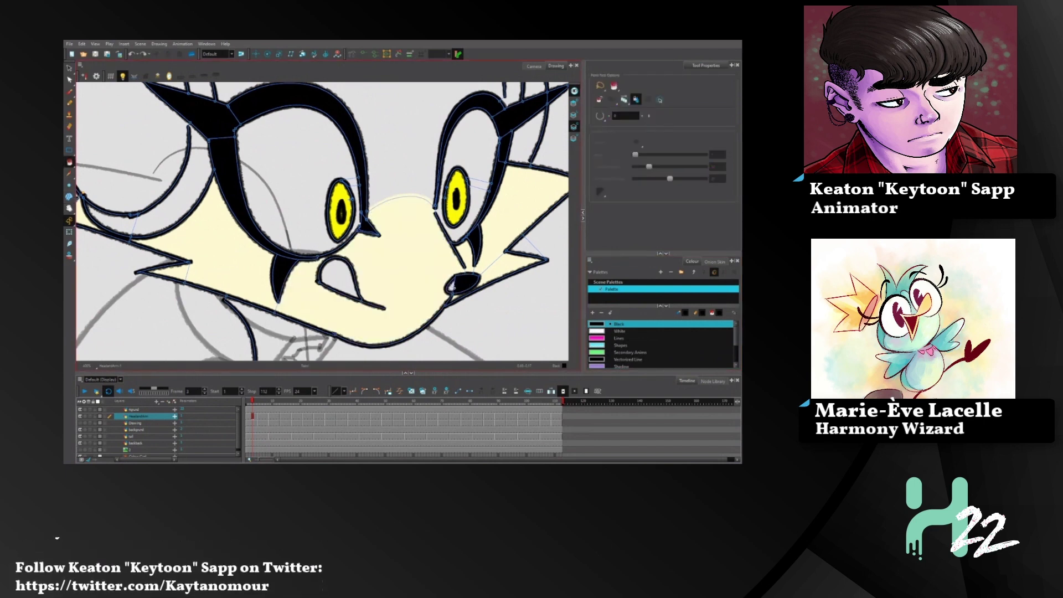
- Move on to the next drawing with an unpainted lower face, frame it, and choose pale cream New 0 for painting
drag(254, 401, 255, 401)
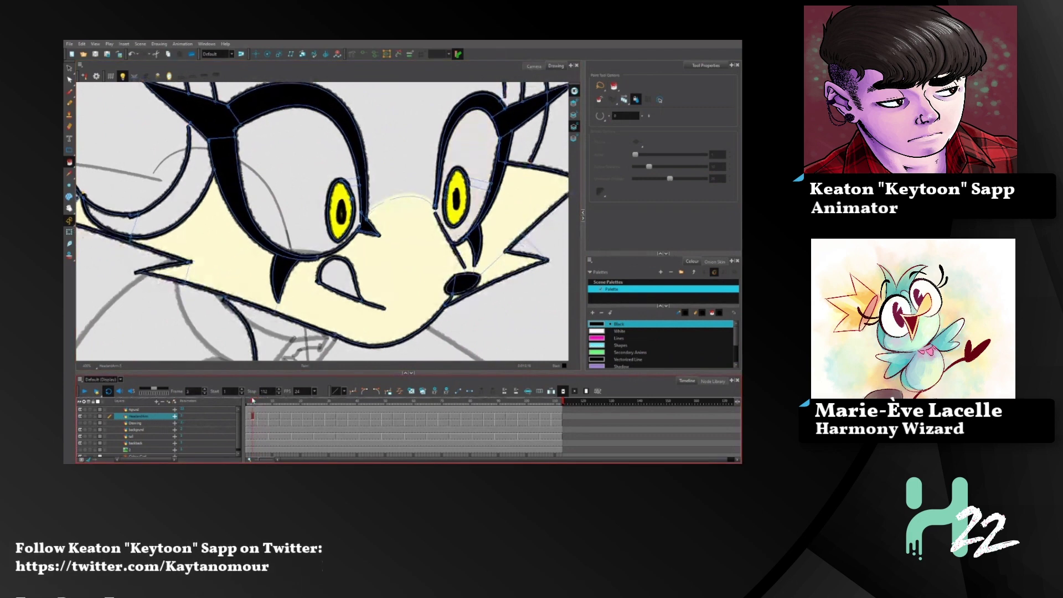
click(258, 400)
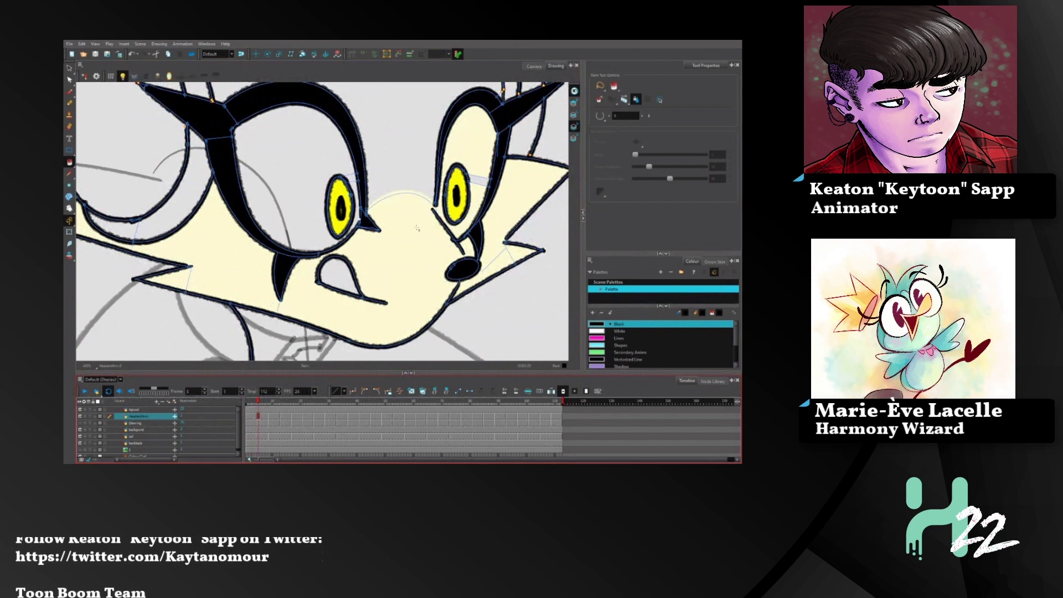
key(space)
click(268, 401)
click(273, 418)
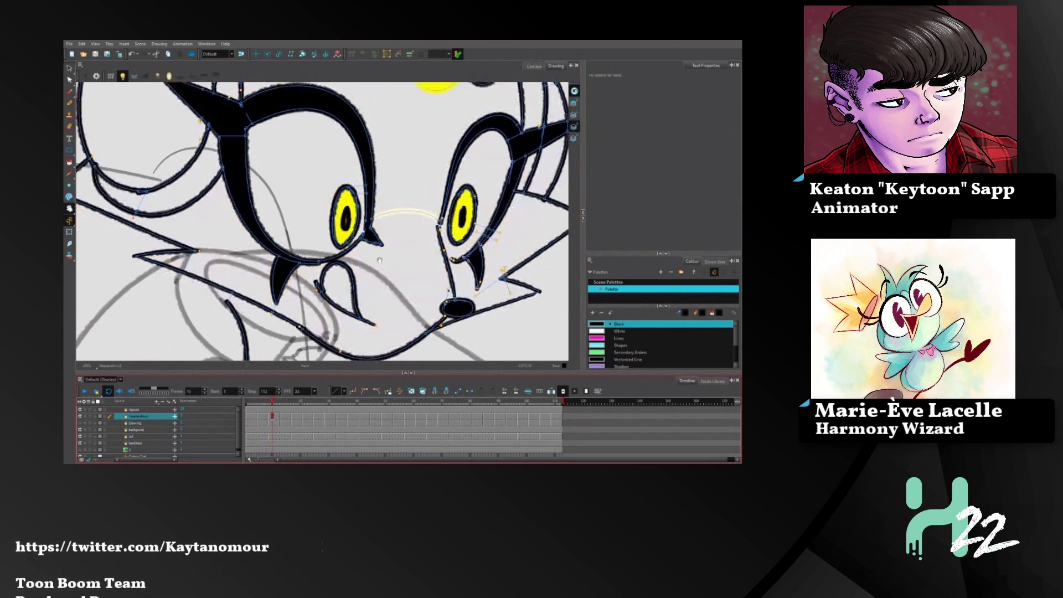
drag(388, 273, 438, 259)
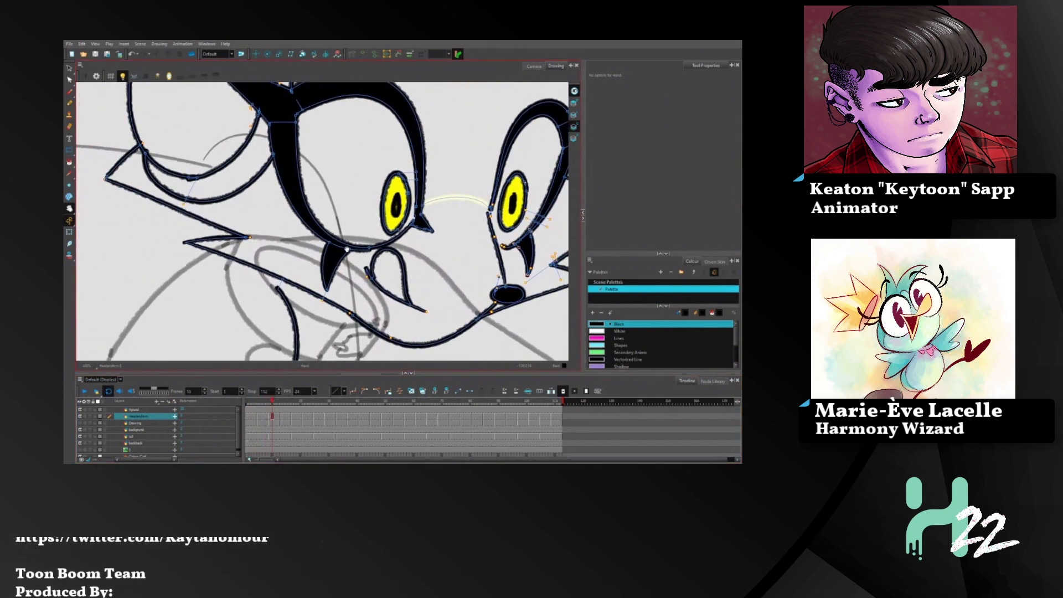
click(70, 163)
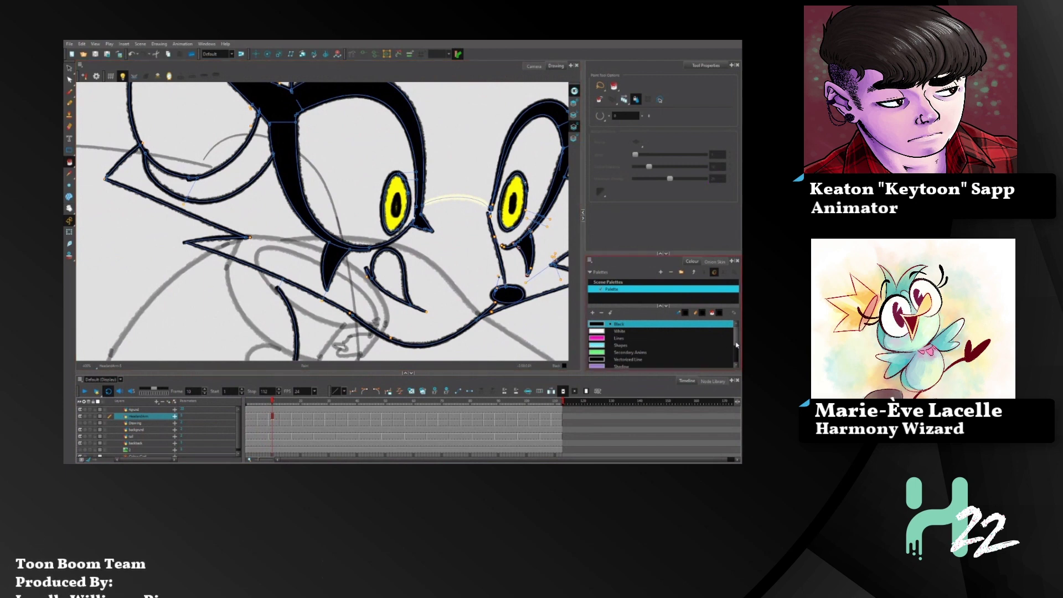
drag(737, 341, 735, 360)
click(609, 344)
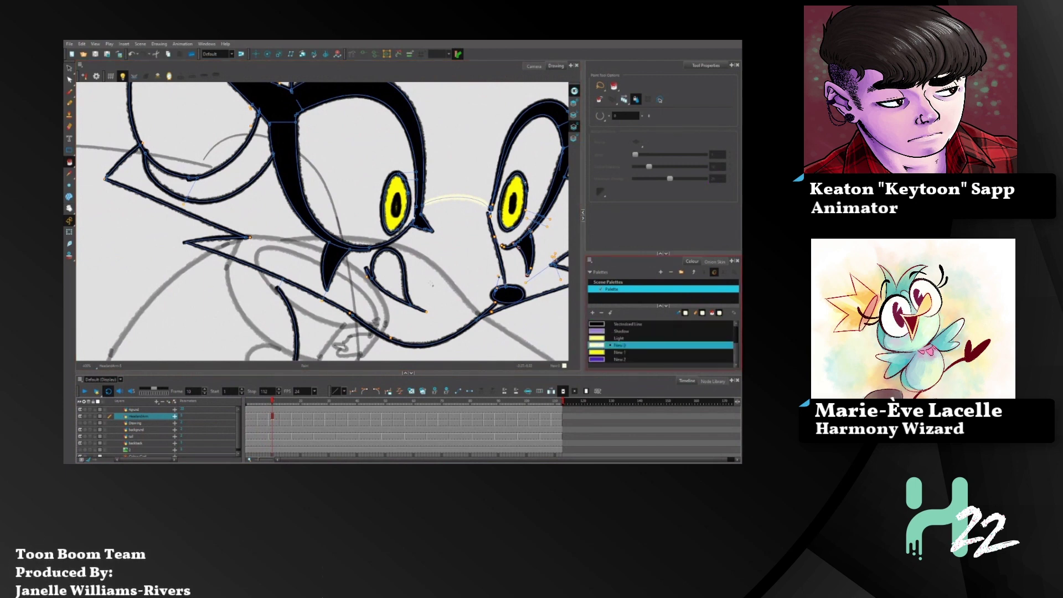
- Undo the trial muzzle fill and use Close Gap on the open contours around the far eye and muzzle
click(487, 248)
key(ctrl+z)
drag(511, 261, 419, 286)
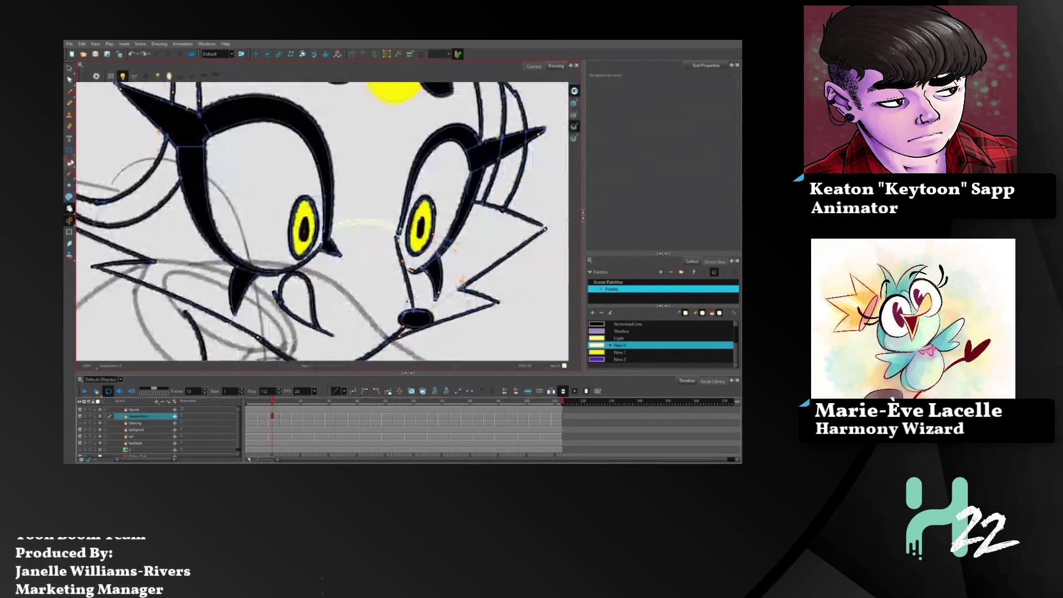
click(69, 162)
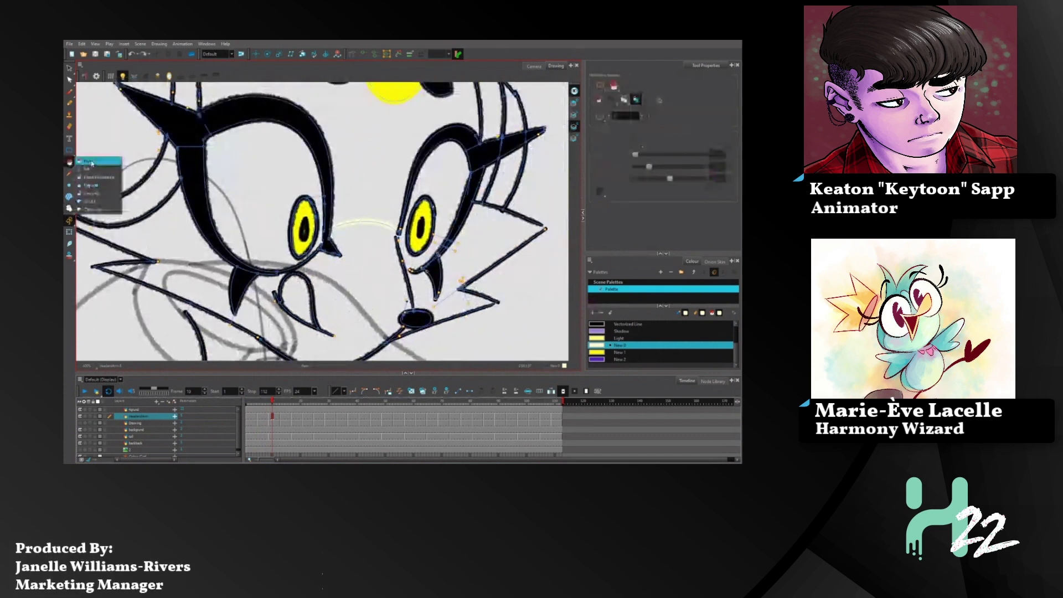
click(93, 210)
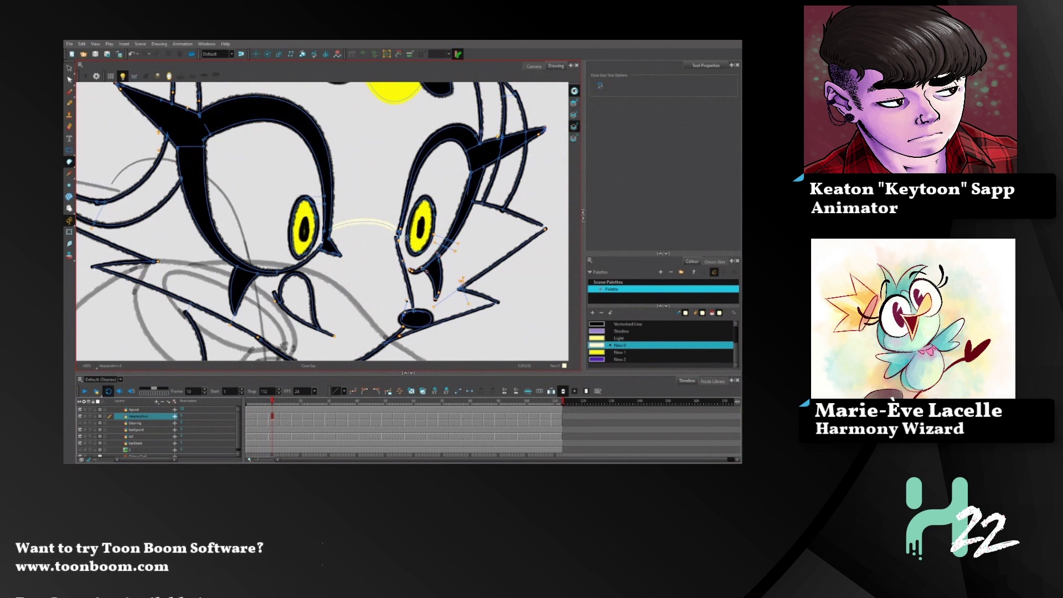
drag(429, 205, 457, 182)
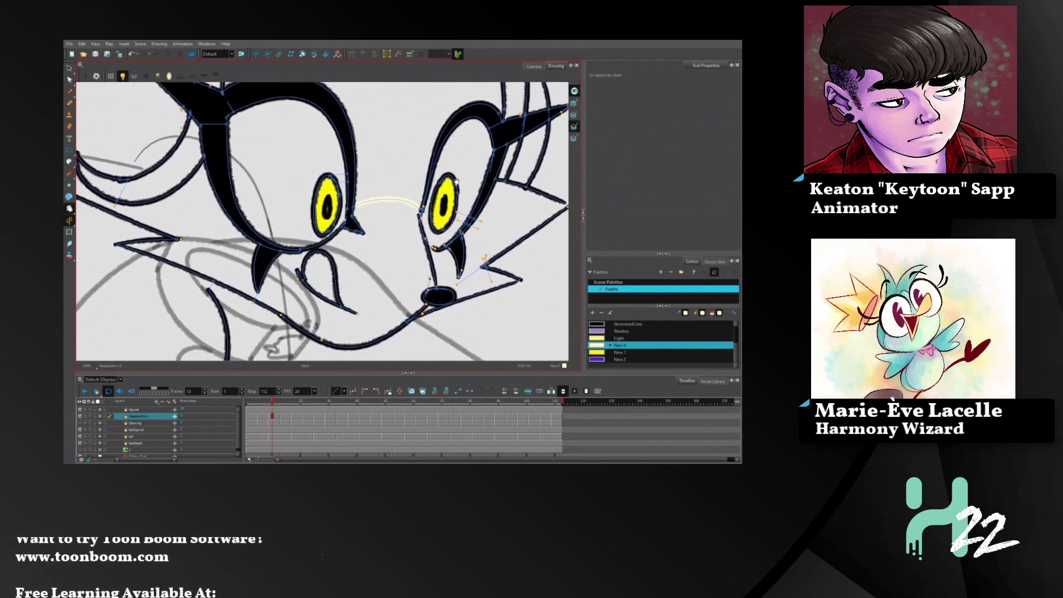
drag(300, 247, 394, 255)
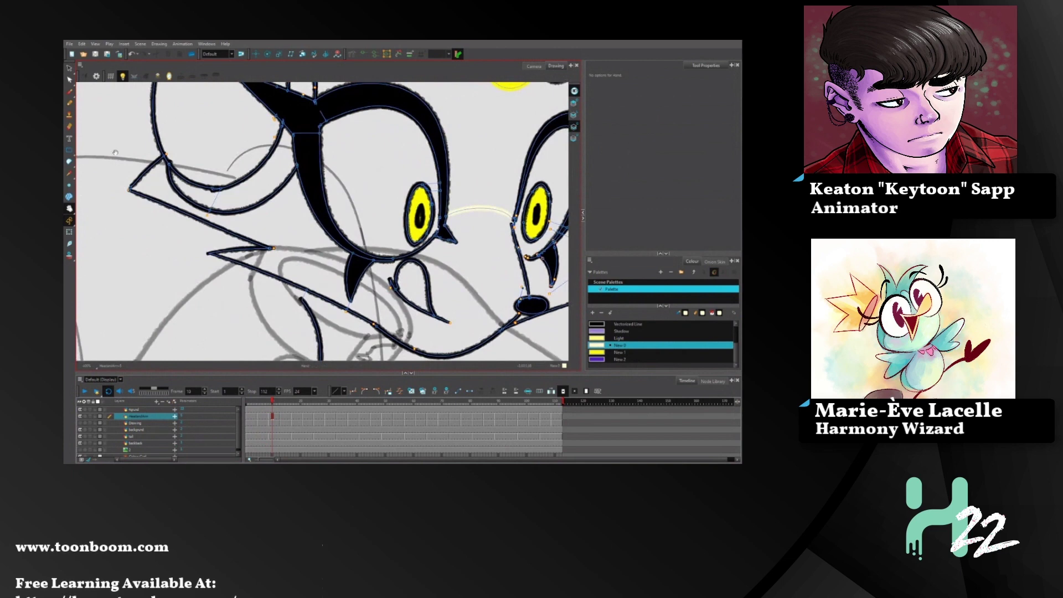
- Fill this drawing's cheeks and muzzle with pale cream New 0, leaving the eyes unpainted
mouse_move(69, 161)
mouse_down()
mouse_move(93, 168)
mouse_move(88, 161)
mouse_up()
click(183, 204)
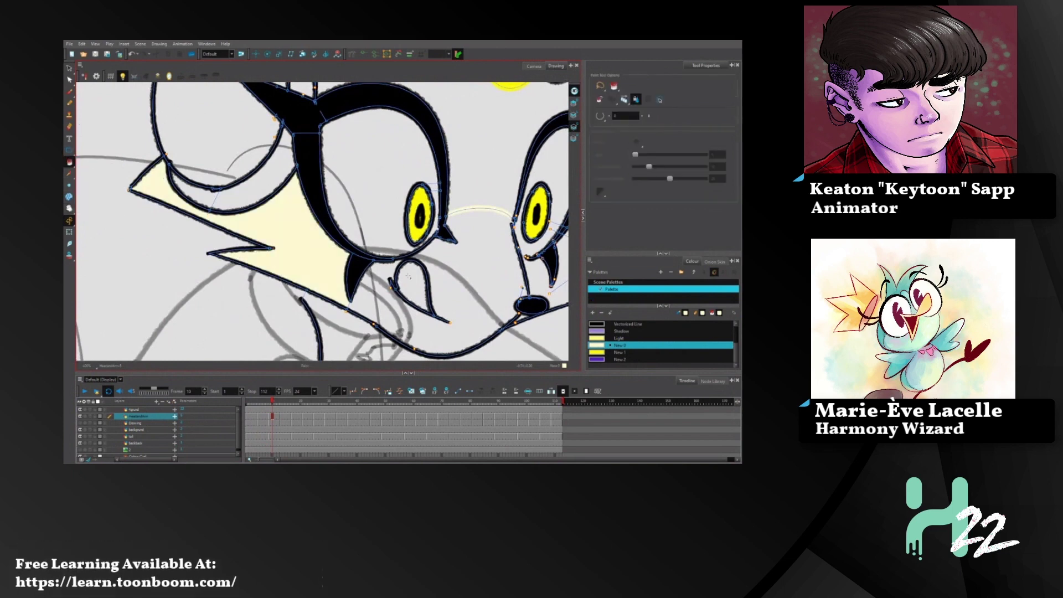
key(space)
drag(492, 285, 334, 268)
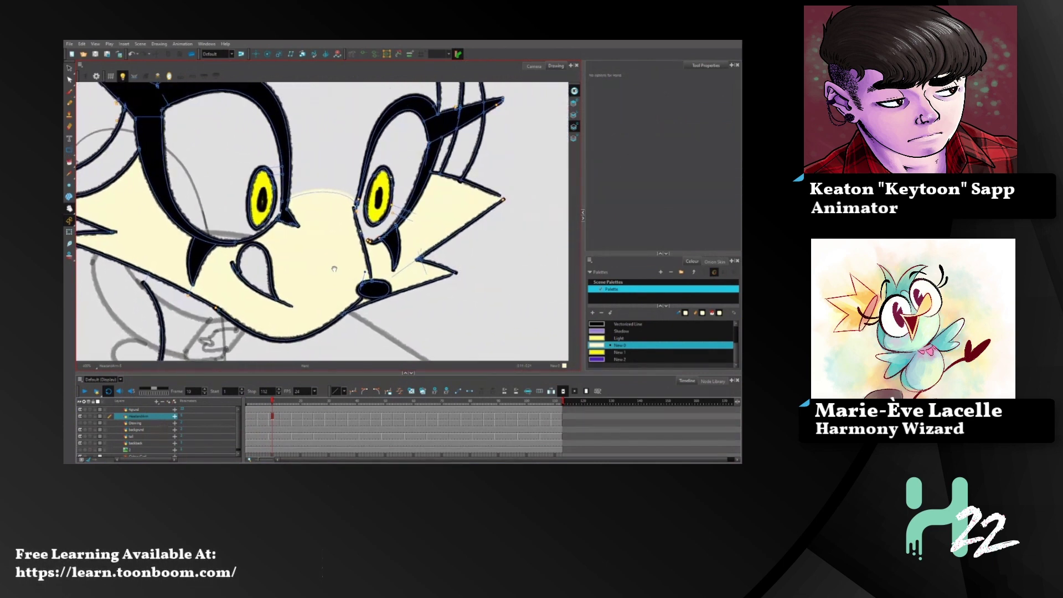
drag(452, 197, 512, 223)
- Play the animation in the Camera view to review the cream areas, and scrub to the following unpainted drawing
click(535, 67)
key(Return)
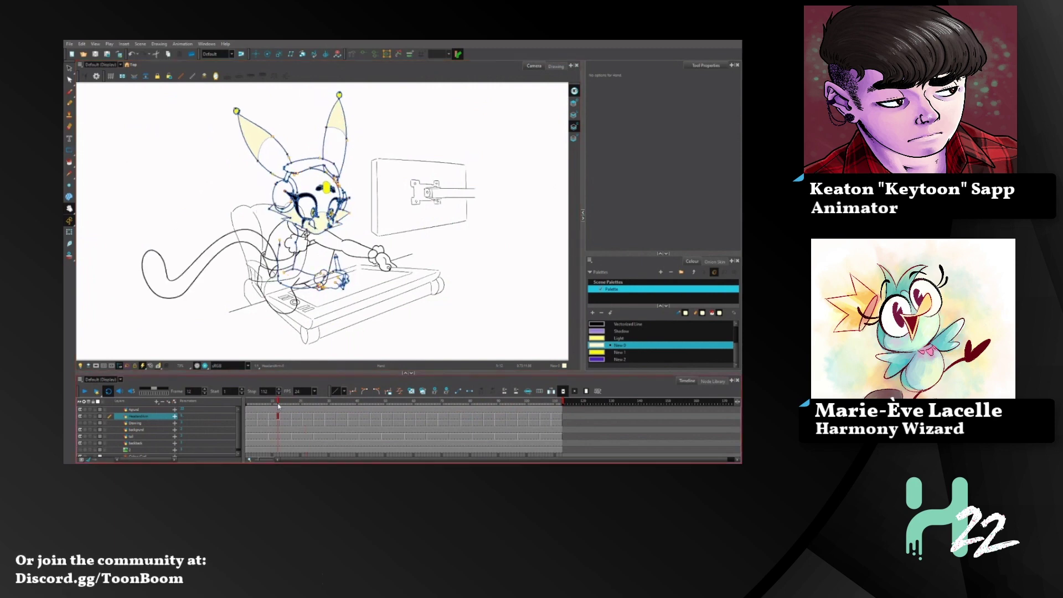
mouse_move(271, 406)
mouse_down()
mouse_move(255, 403)
mouse_move(284, 405)
mouse_up()
- Return to the Drawing view and fill the left cheek of this drawing with pale cream New 0
click(555, 67)
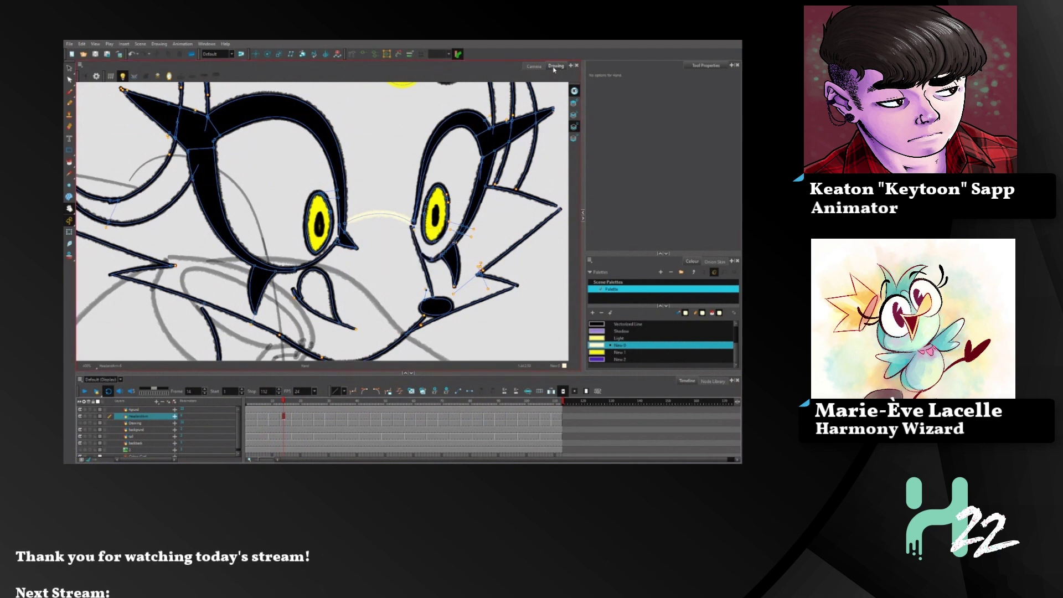
drag(275, 235, 349, 234)
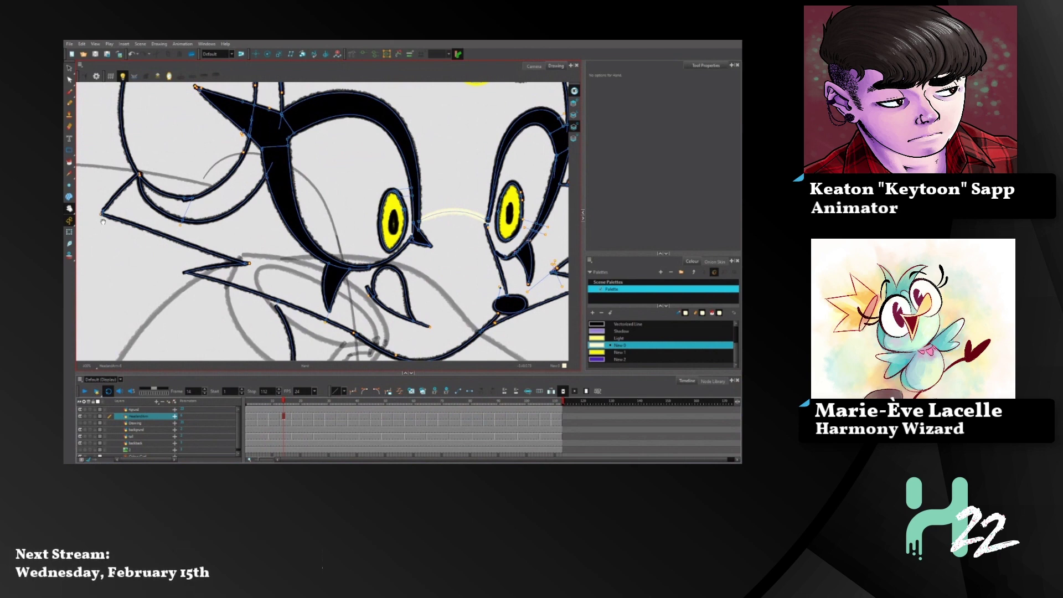
click(72, 162)
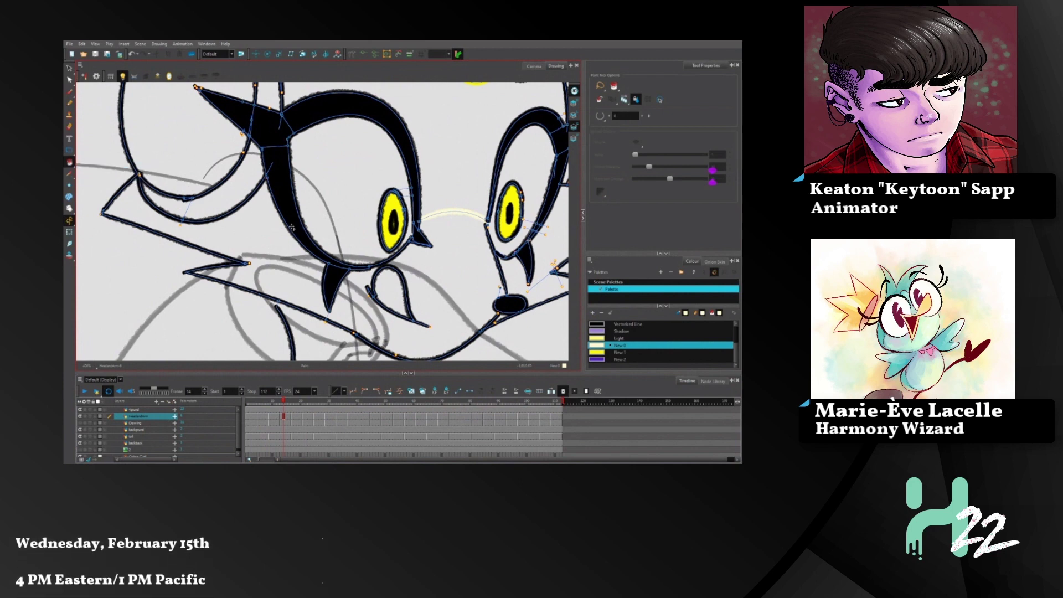
click(264, 225)
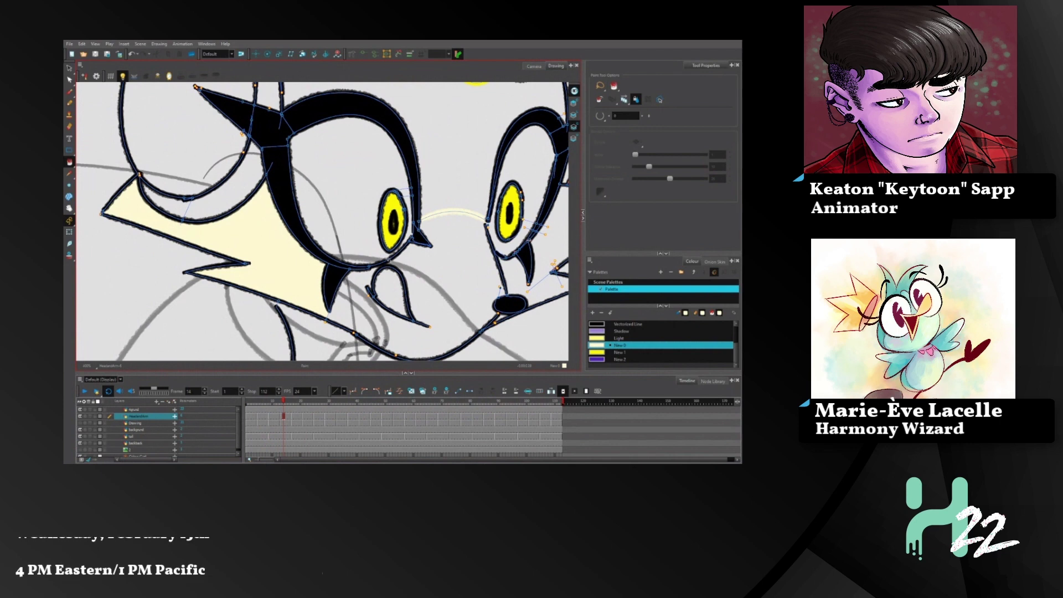
- Try filling the muzzle and right cheek with pale cream New 0, and undo the fill
key(space)
drag(482, 254, 368, 244)
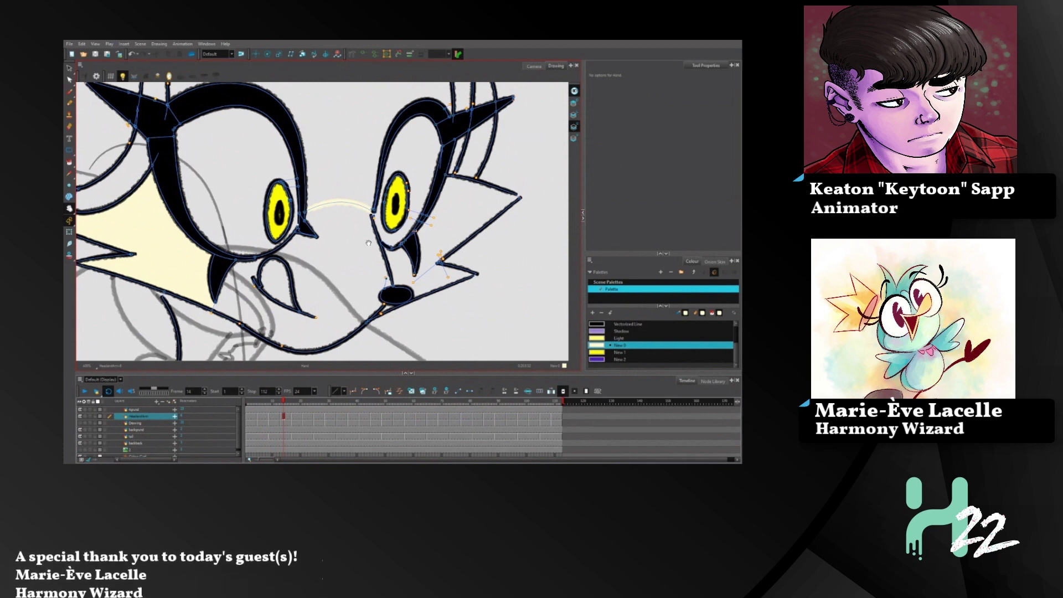
key(alt+i)
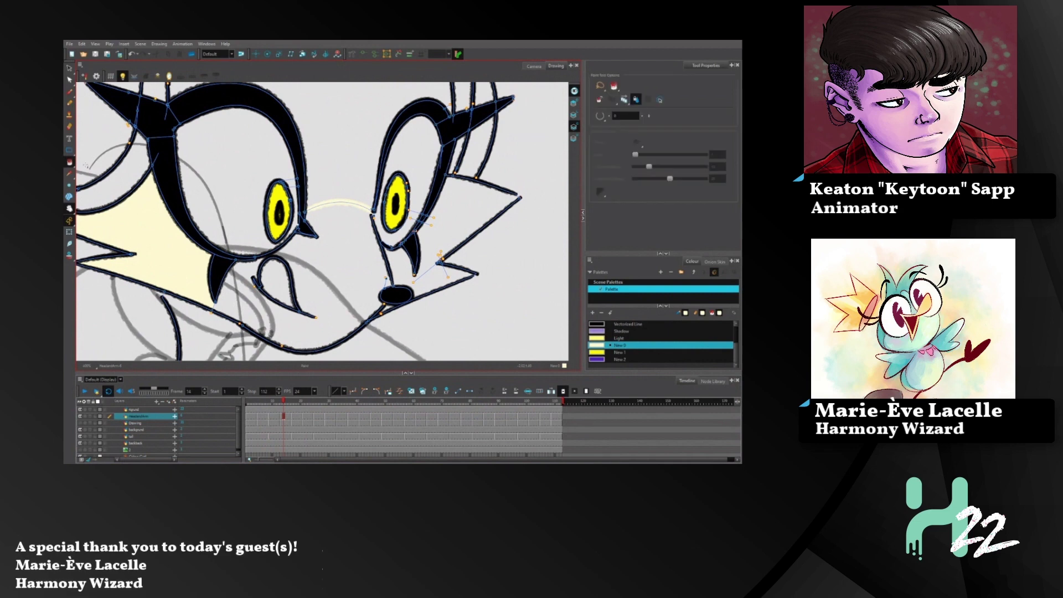
click(261, 298)
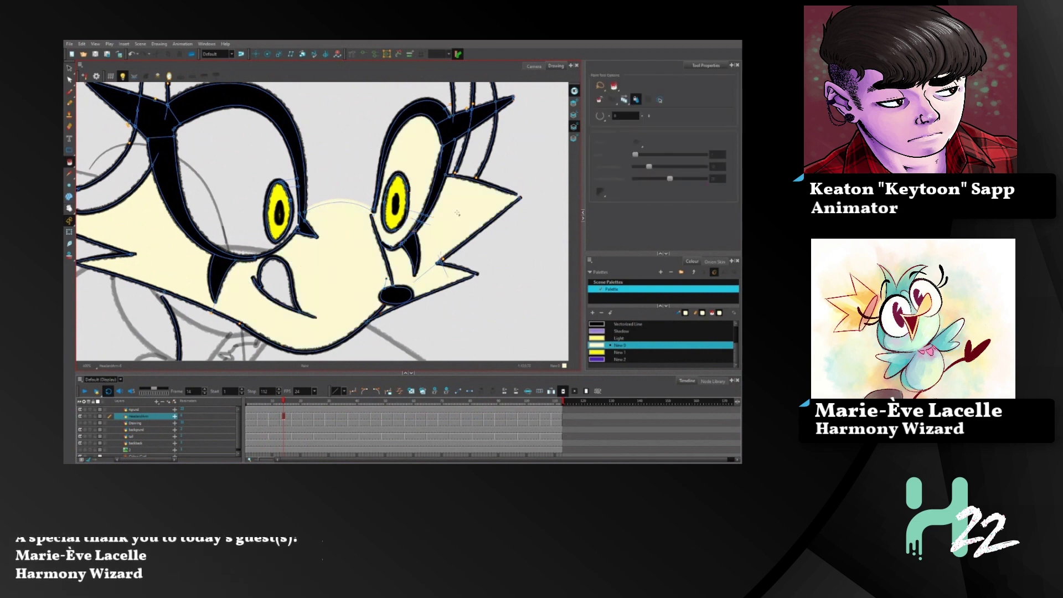
key(ctrl+z)
- Work on the open face contours with Close Gap and Stroke, and fill the muzzle and right cheek with New 0
drag(69, 162, 97, 164)
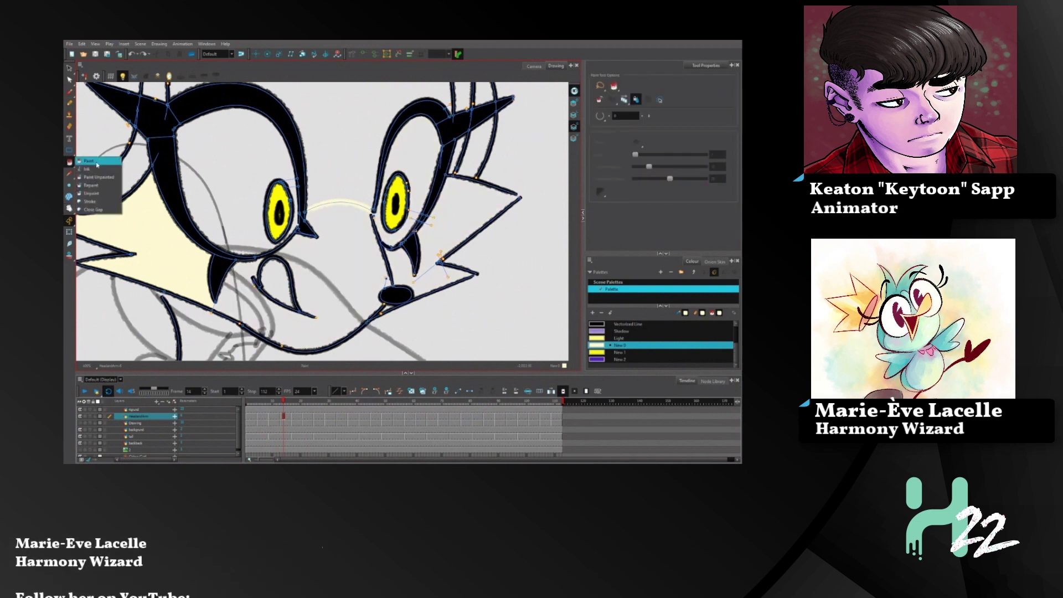
click(98, 210)
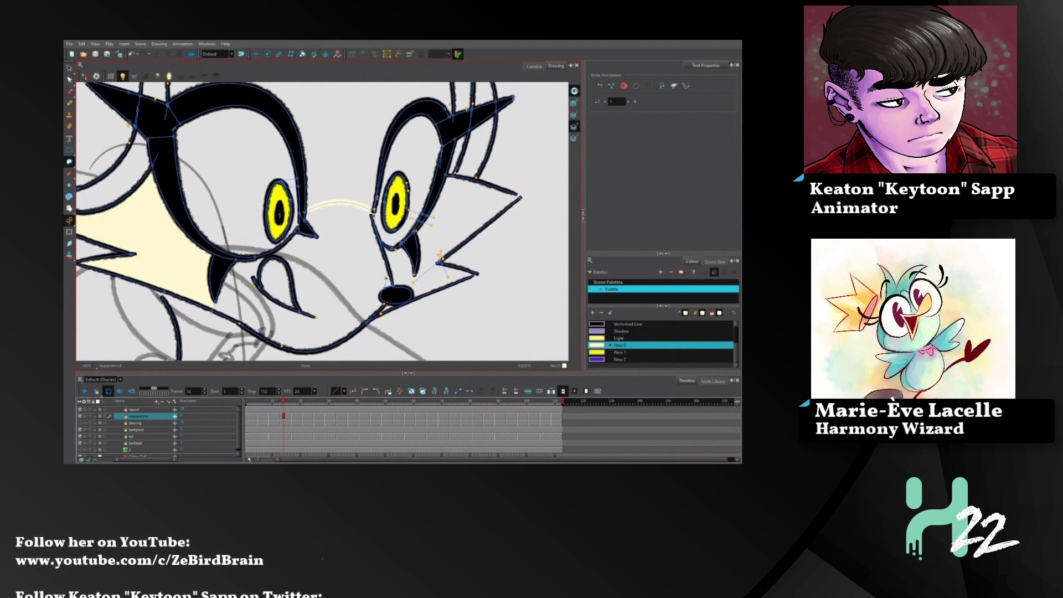
click(71, 163)
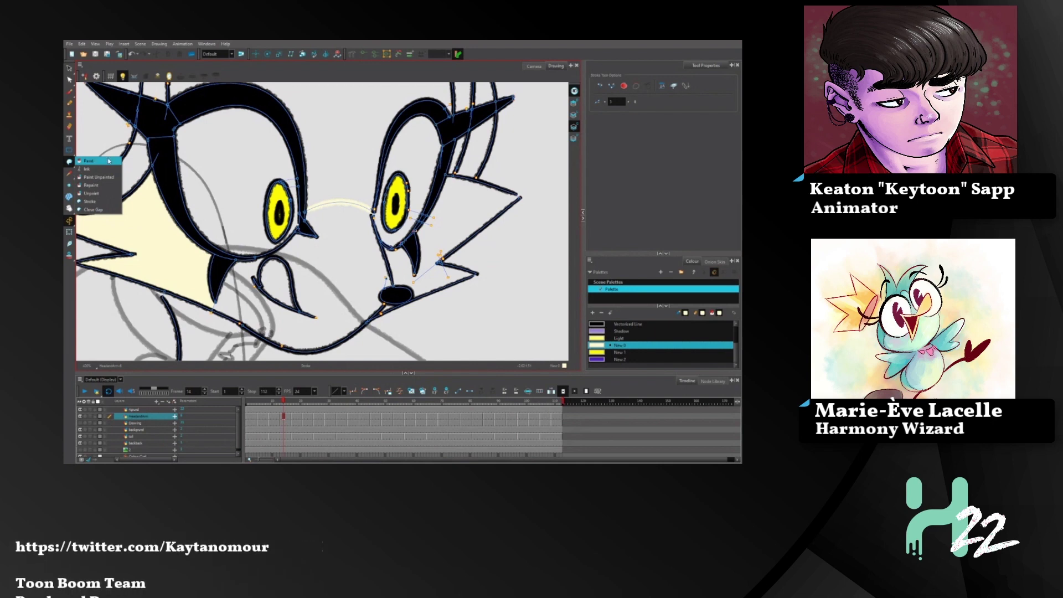
click(109, 161)
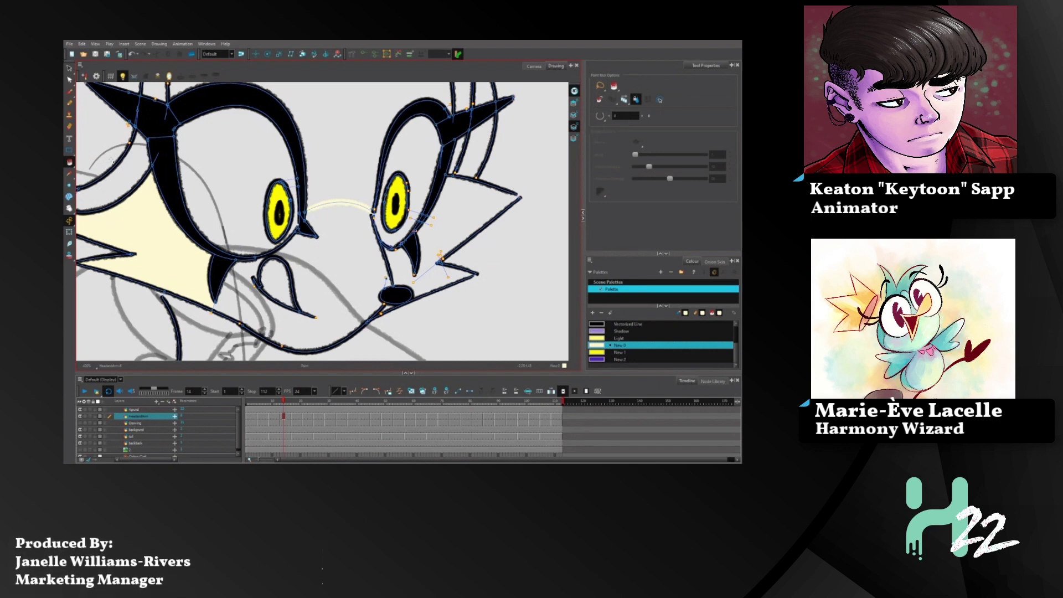
click(247, 296)
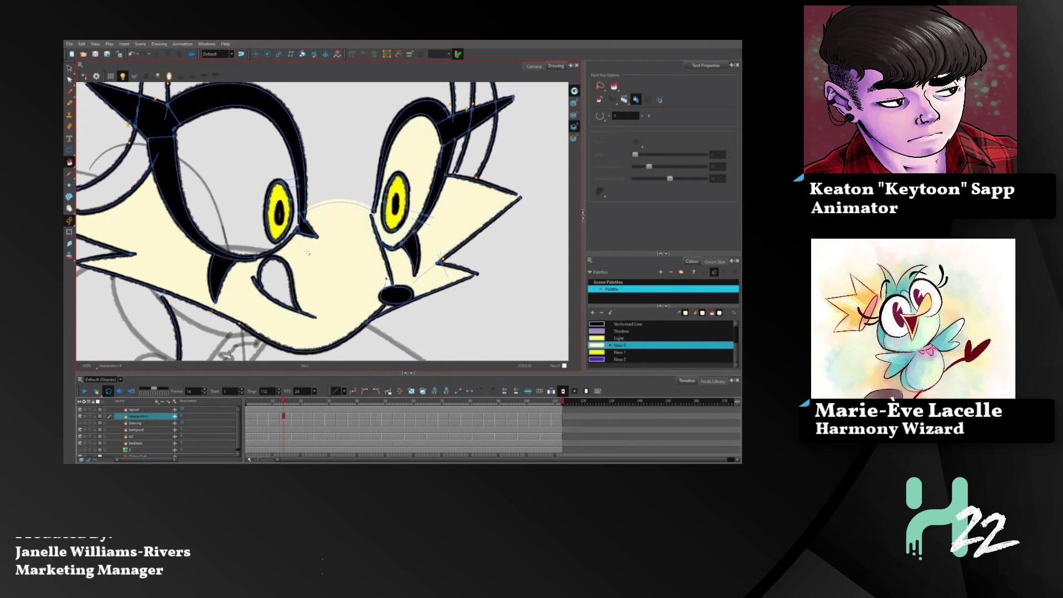
- Undo the muzzle and right cheek fill, and work on the open contour around the right eye with the Stroke tool
key(ctrl+z)
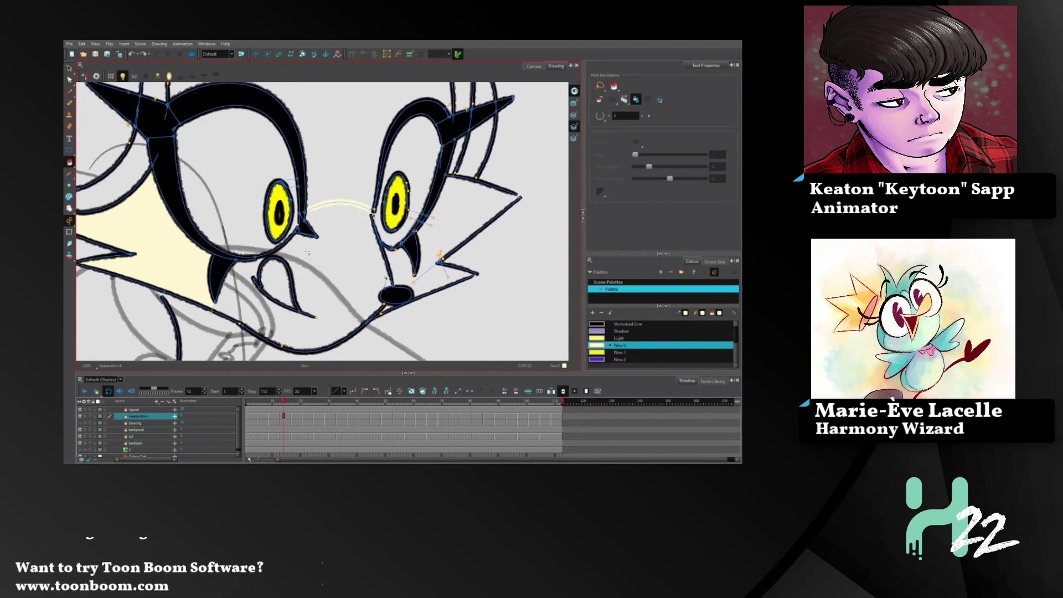
click(69, 162)
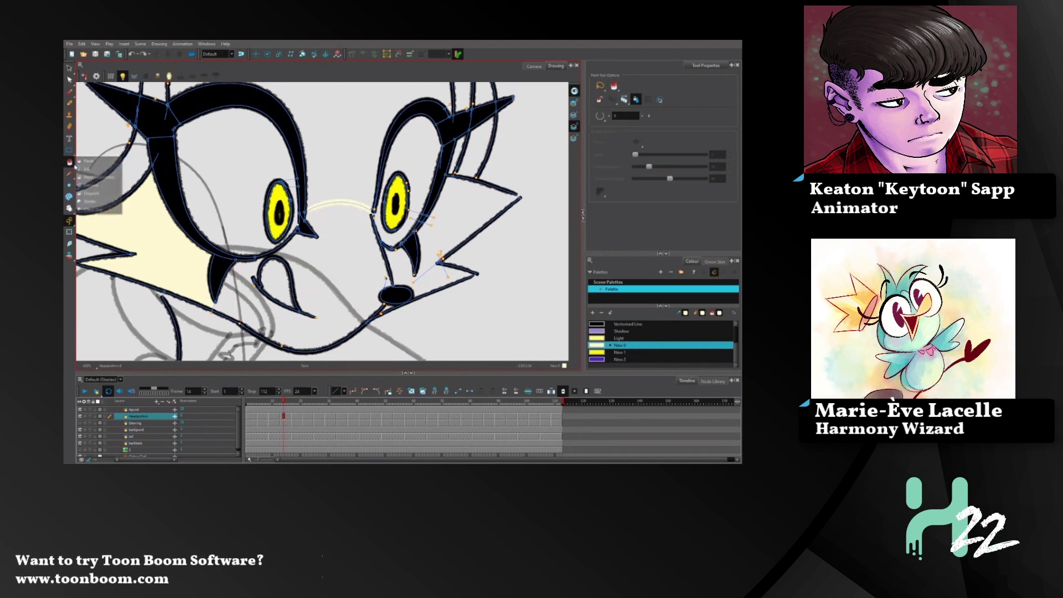
click(94, 200)
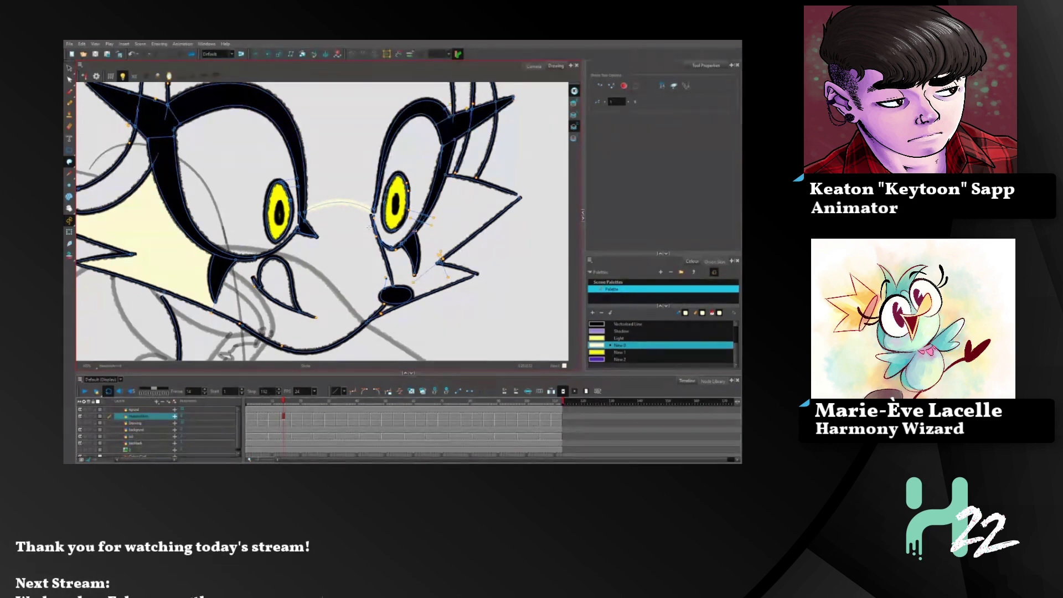
- Try filling the muzzle and right cheek again with pale cream New 0, and undo that fill
drag(69, 162, 95, 162)
click(310, 270)
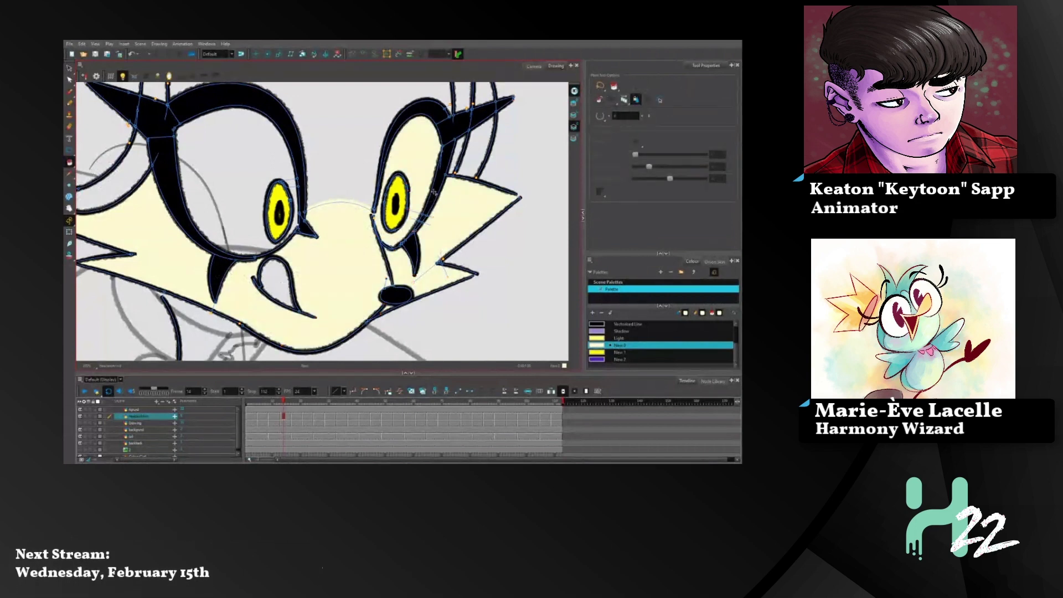
key(ctrl+z)
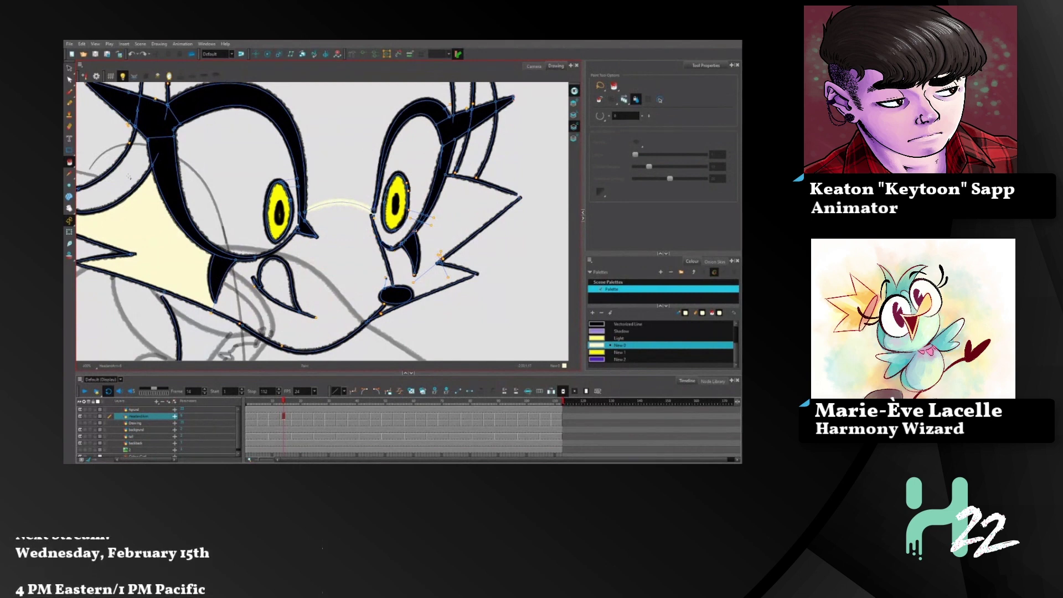
- Close the remaining contour gap with Stroke, and fill the muzzle and right cheek with New 0, leaving the right eye unpainted
click(69, 161)
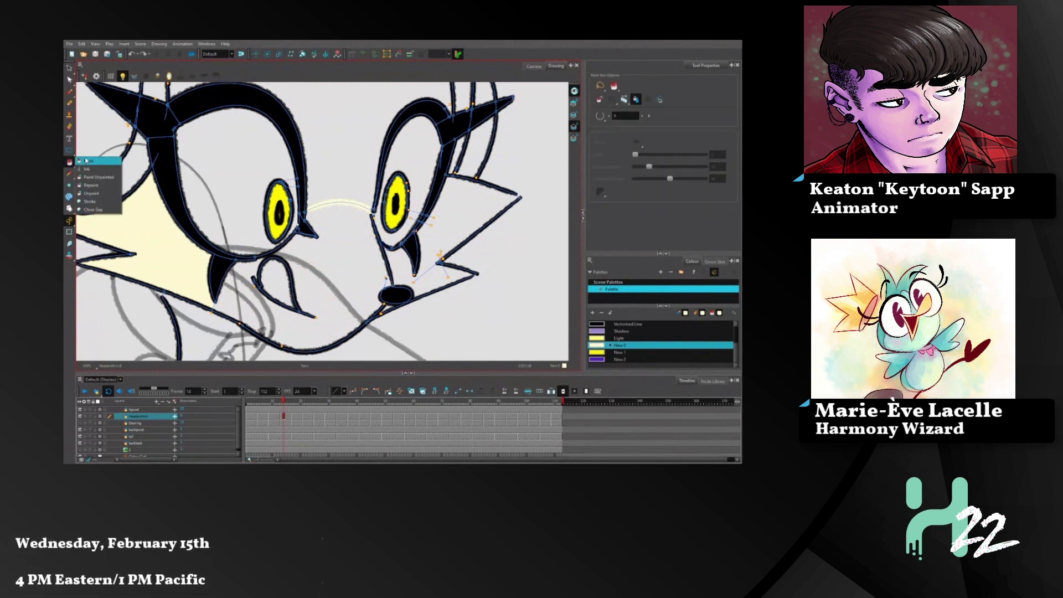
click(90, 201)
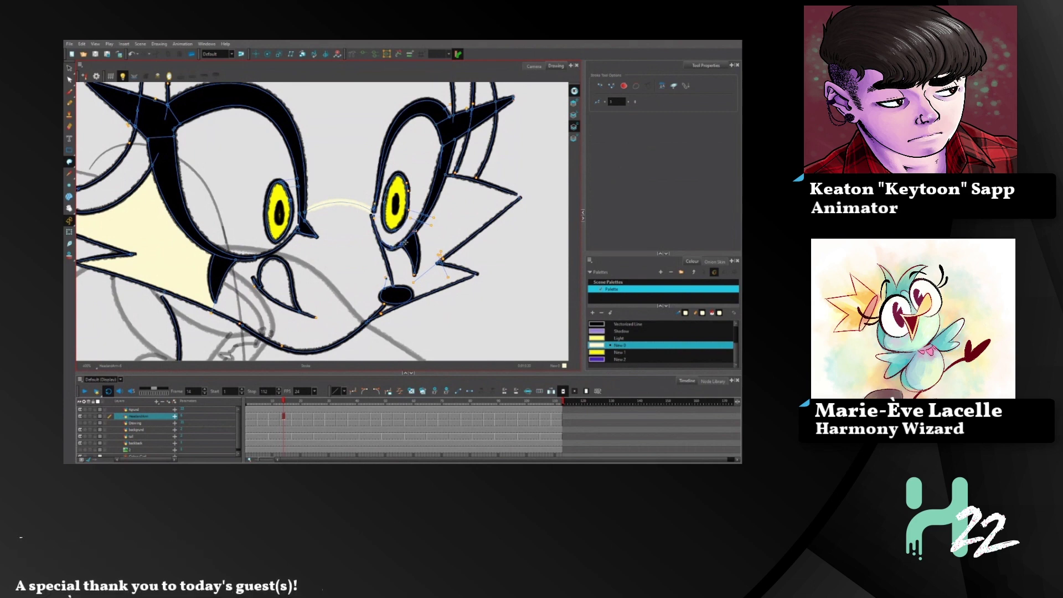
click(69, 162)
click(86, 168)
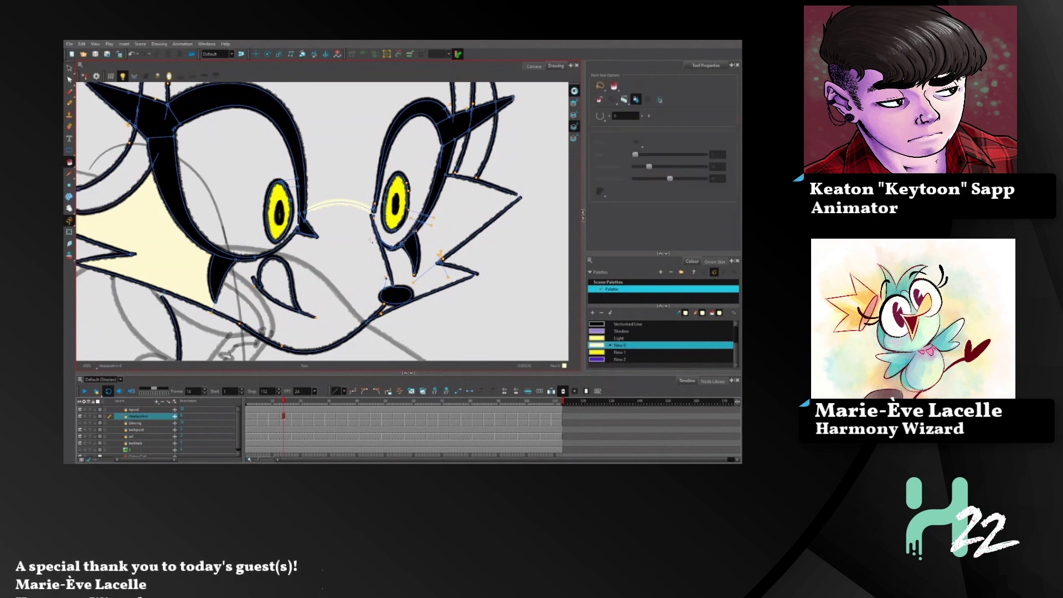
click(433, 245)
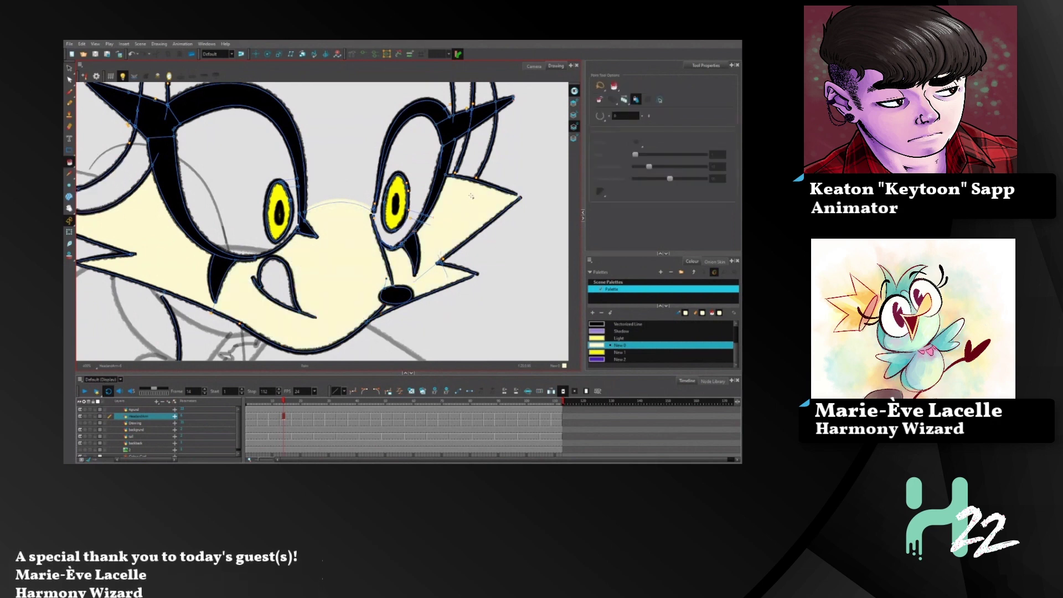
key(space)
drag(325, 181, 373, 232)
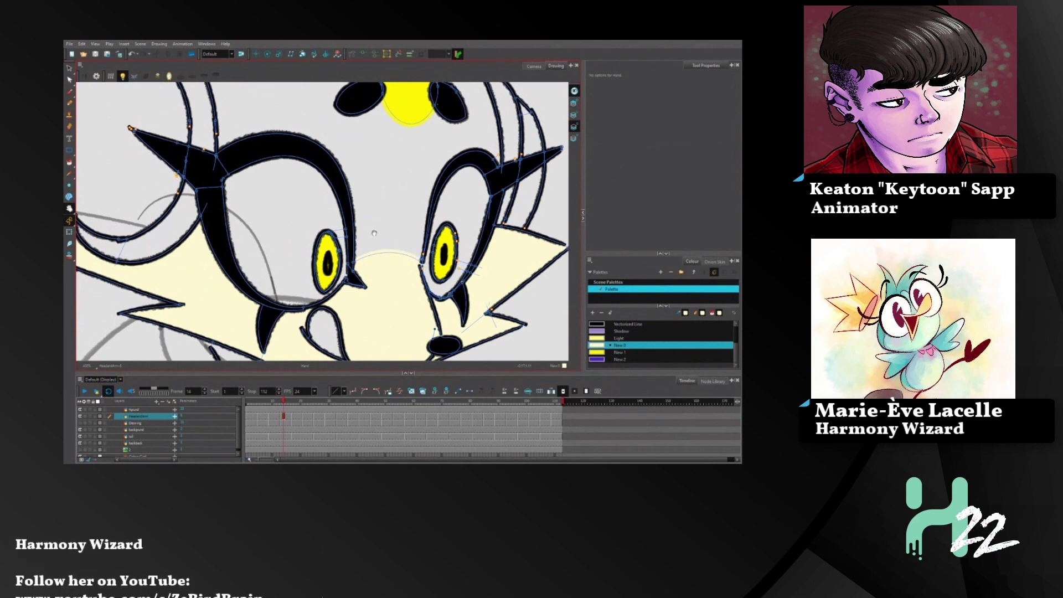
drag(421, 259, 395, 245)
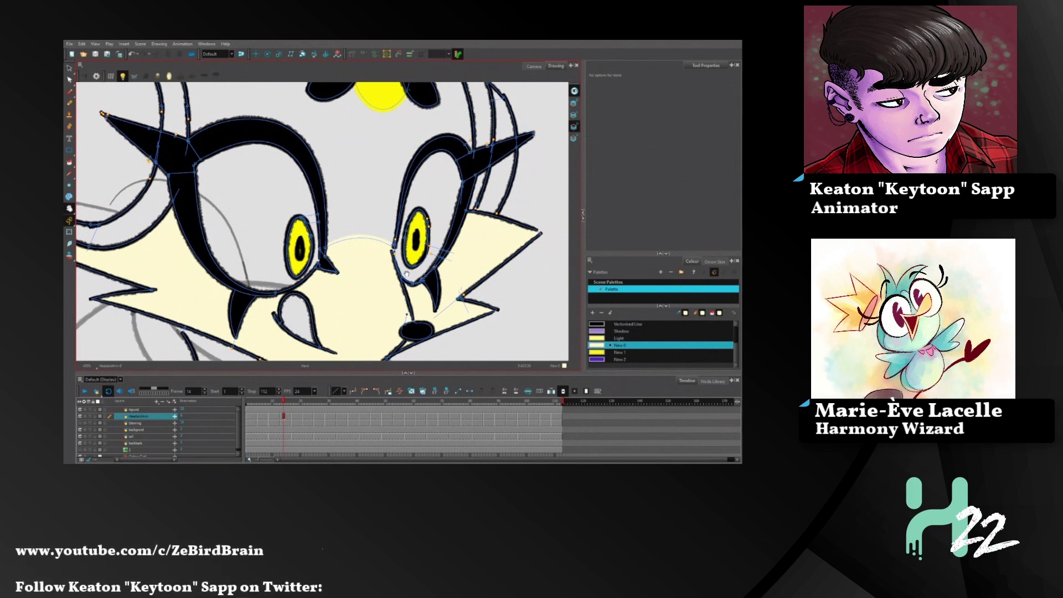
- Go to the next unpainted drawing, work on its left cheek contour with Stroke, and try filling the cheek's tip with New 0
click(293, 403)
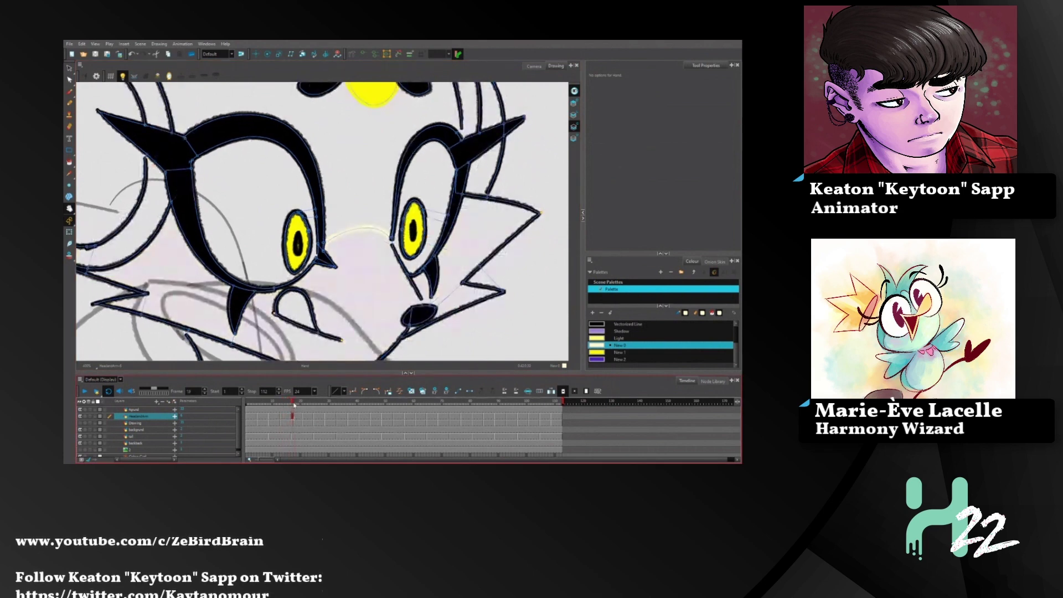
drag(368, 307, 447, 273)
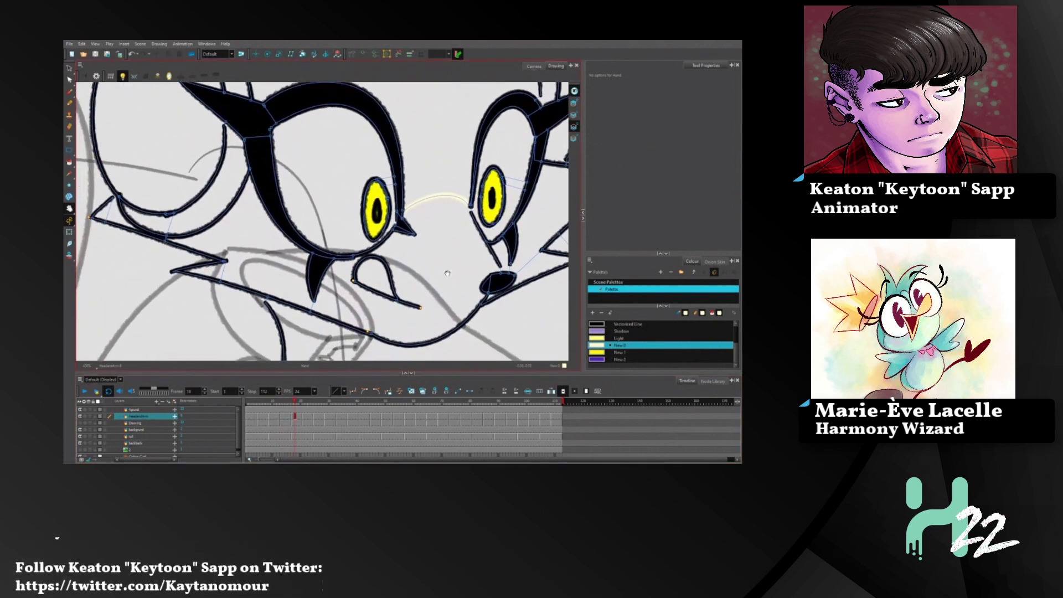
click(70, 153)
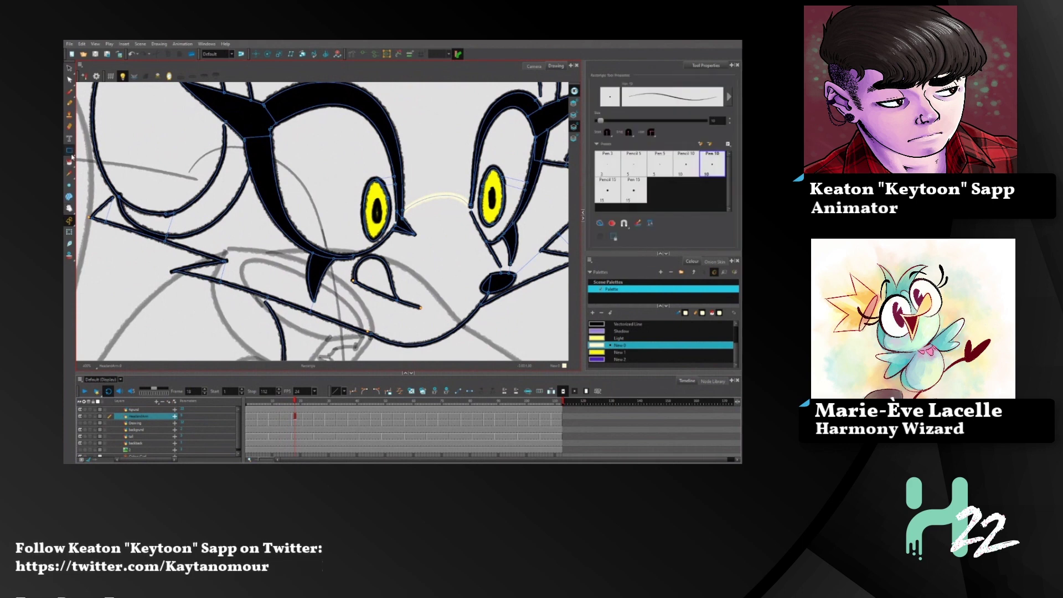
click(71, 162)
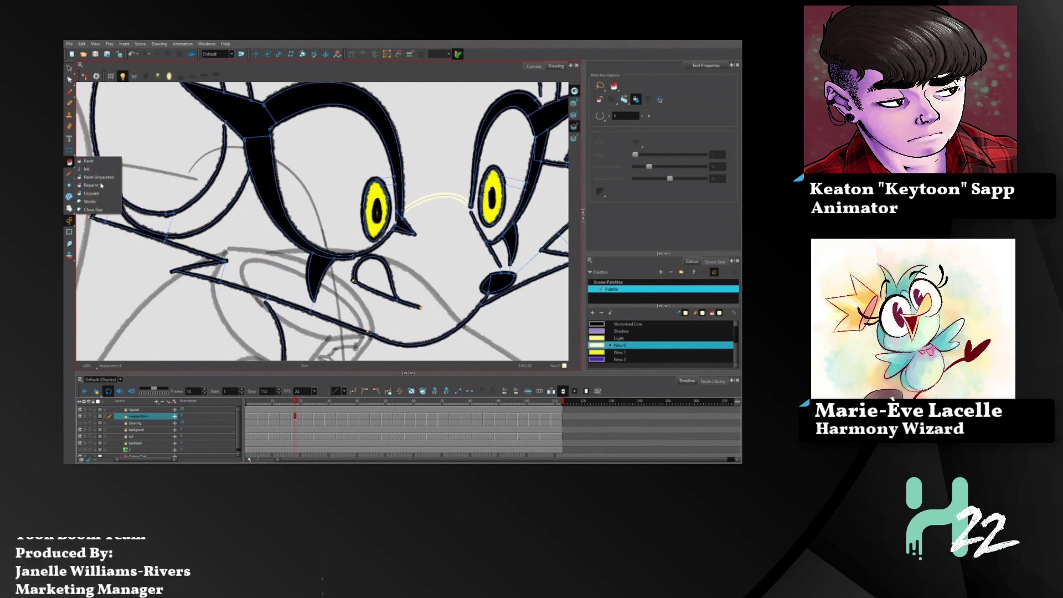
click(97, 202)
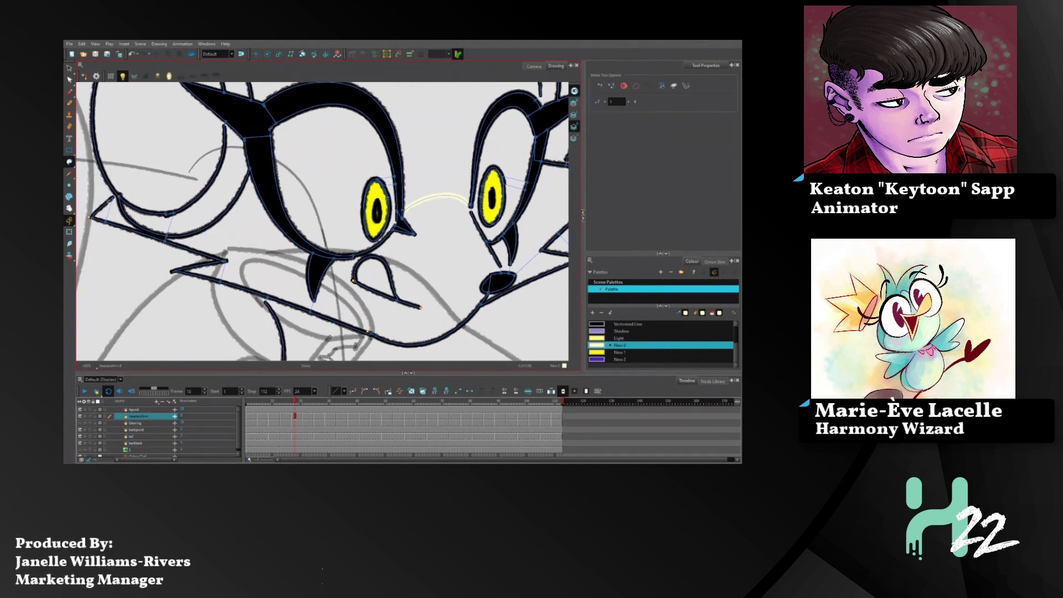
click(73, 164)
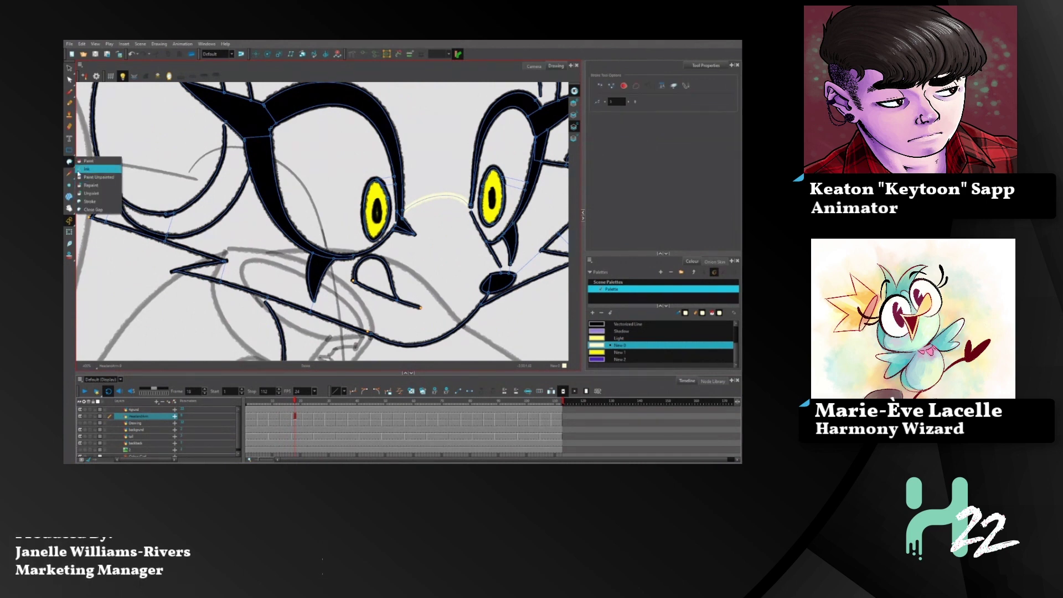
click(74, 164)
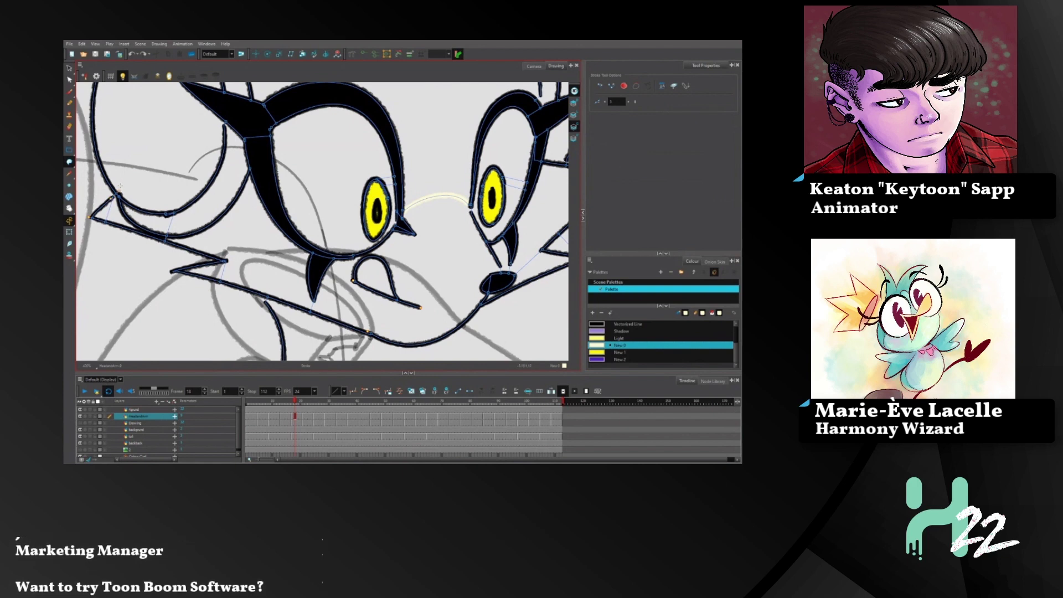
click(73, 164)
click(92, 170)
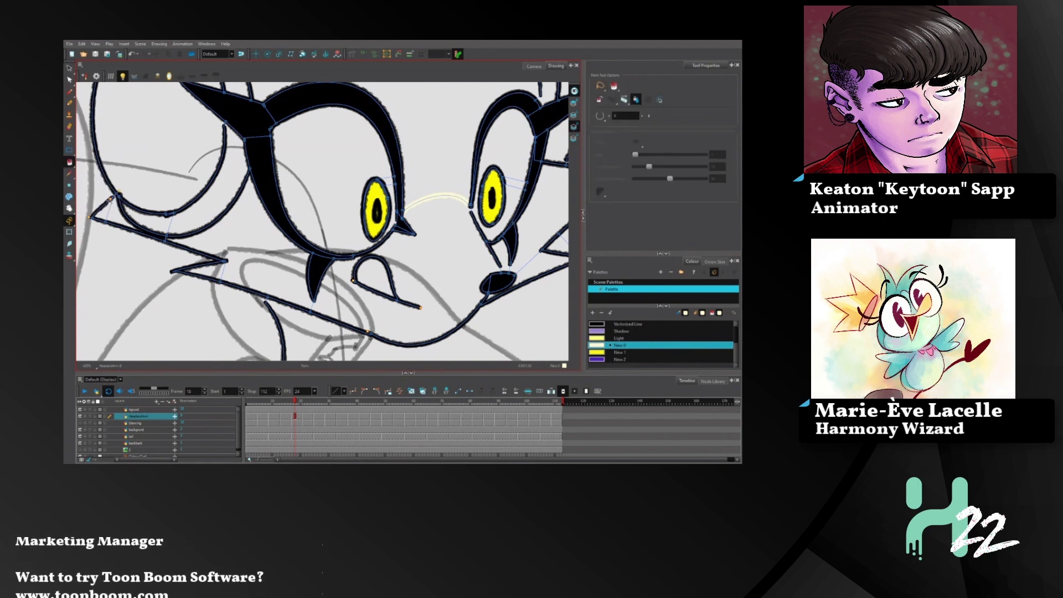
click(105, 213)
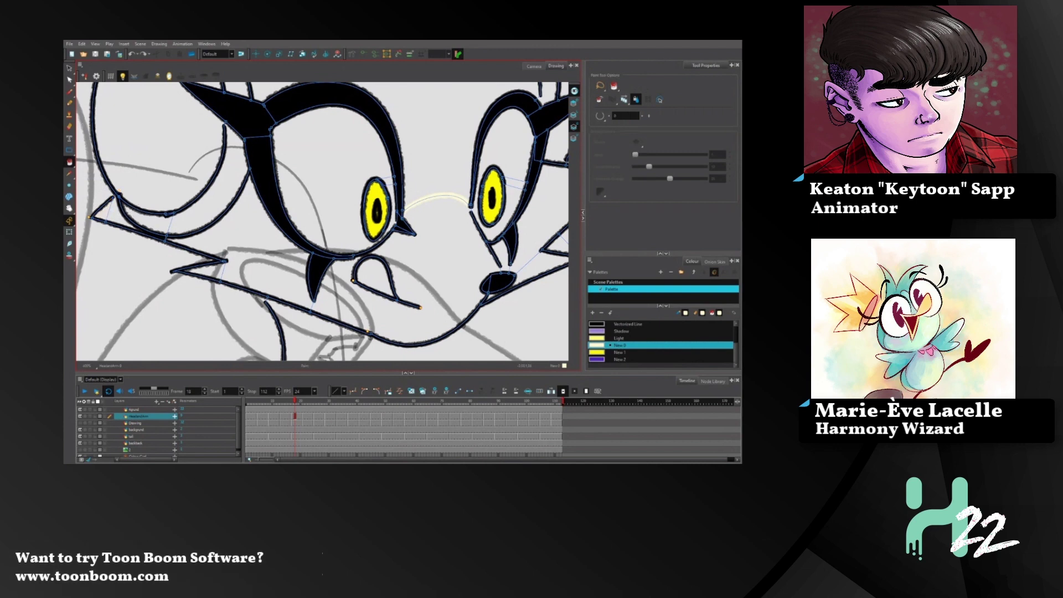
- Close the gap at the left cheek's tip and fill both the tip and the rest of the left cheek with New 0
click(73, 163)
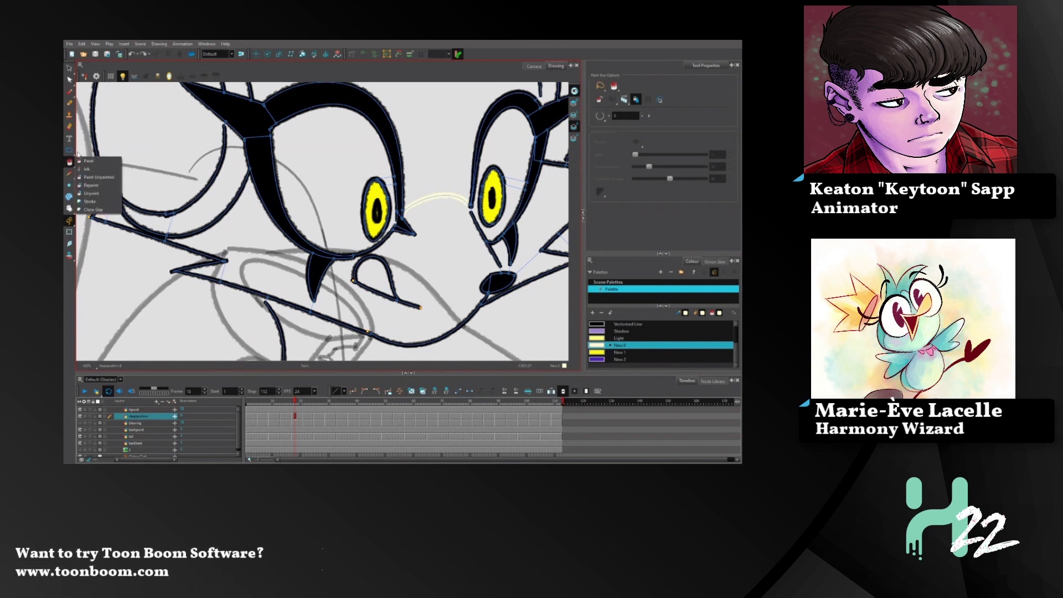
click(97, 208)
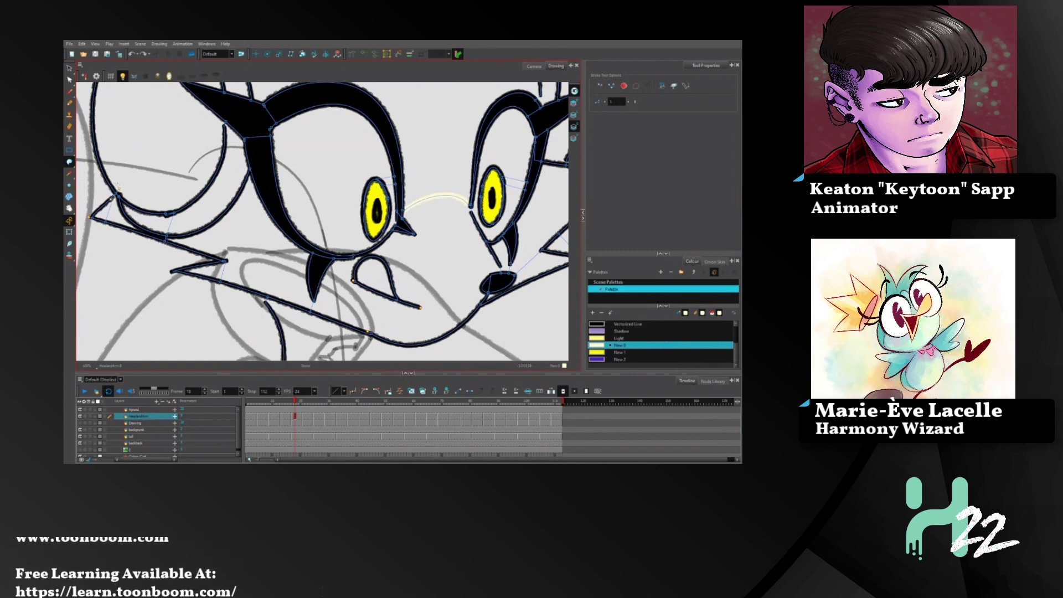
click(69, 162)
click(99, 167)
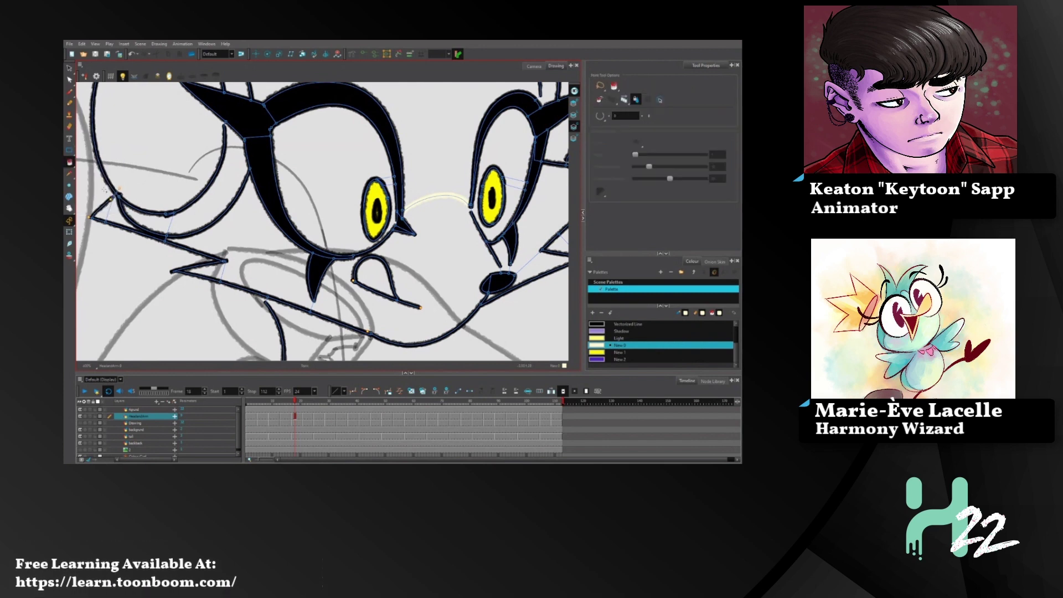
click(114, 213)
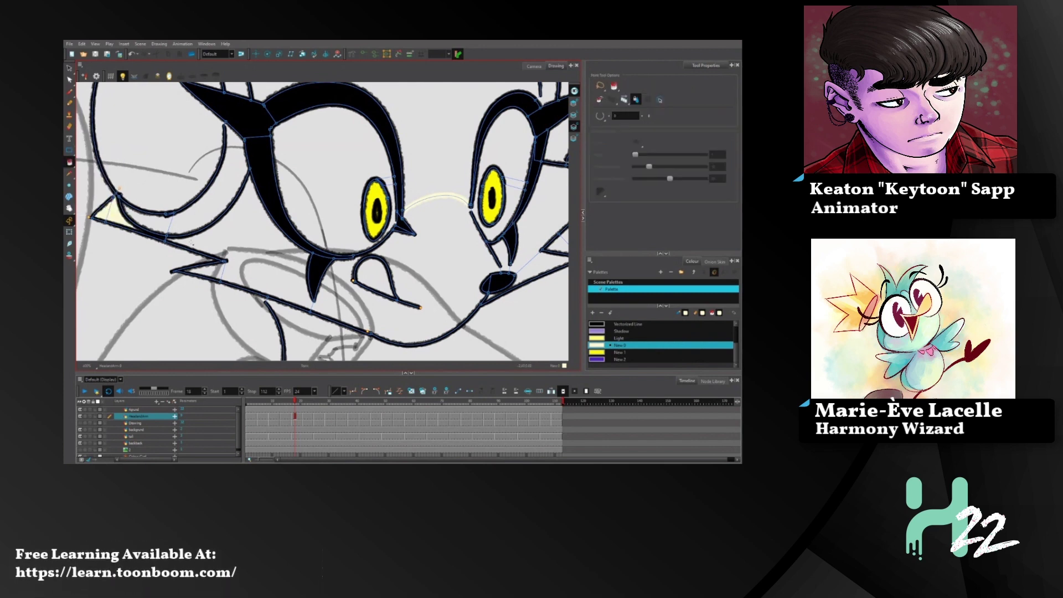
click(191, 243)
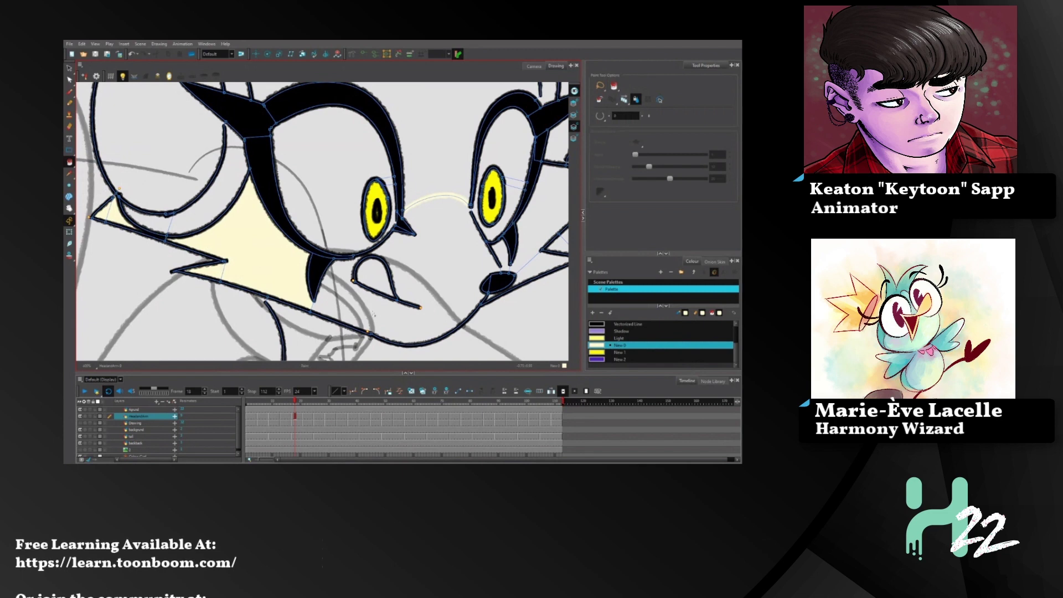
- Fill this drawing's muzzle and right cheek with pale cream New 0
click(373, 316)
key(space)
drag(503, 283, 408, 287)
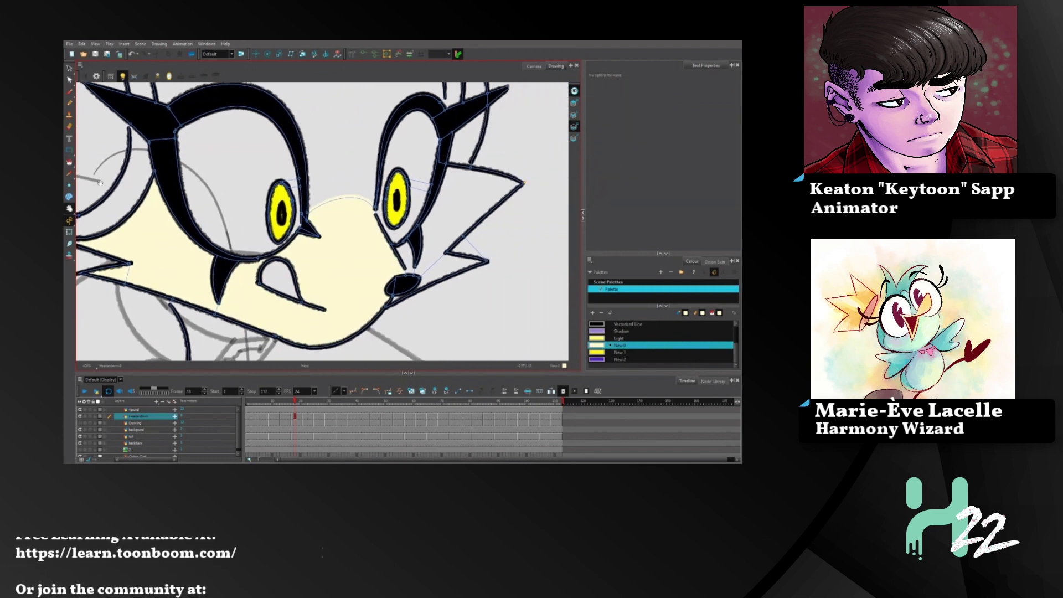
click(69, 162)
click(455, 220)
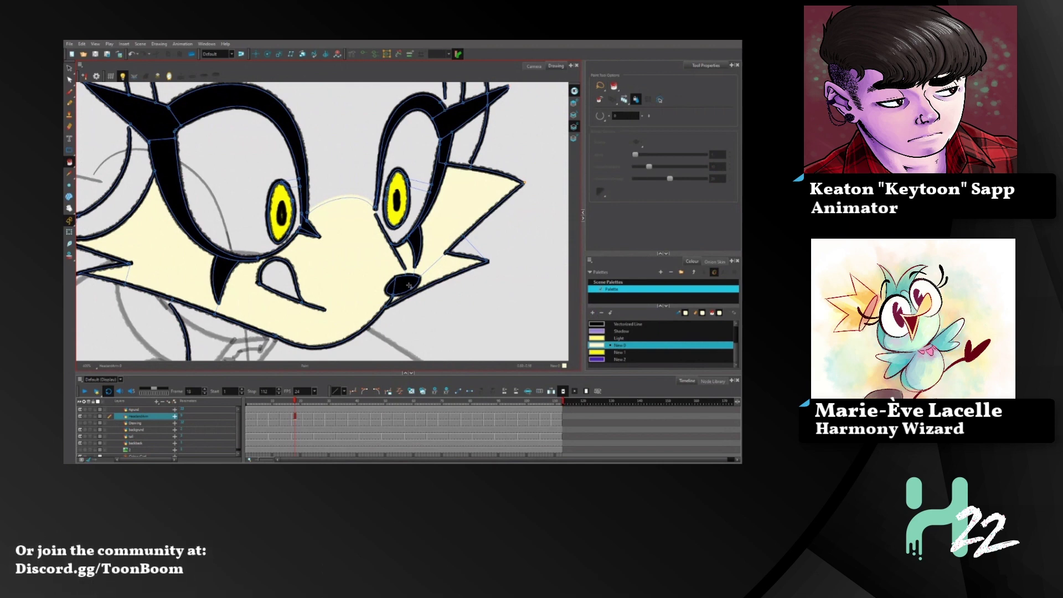
drag(408, 285, 441, 266)
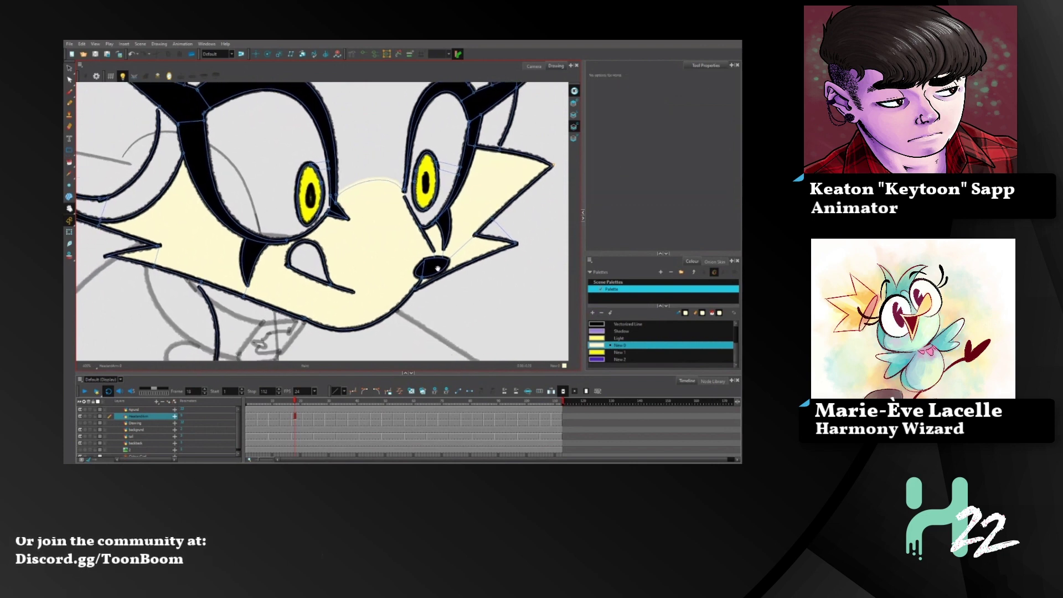
- Go to the following unpainted drawing and fill the outer tip of its left cheek with New 0
click(306, 422)
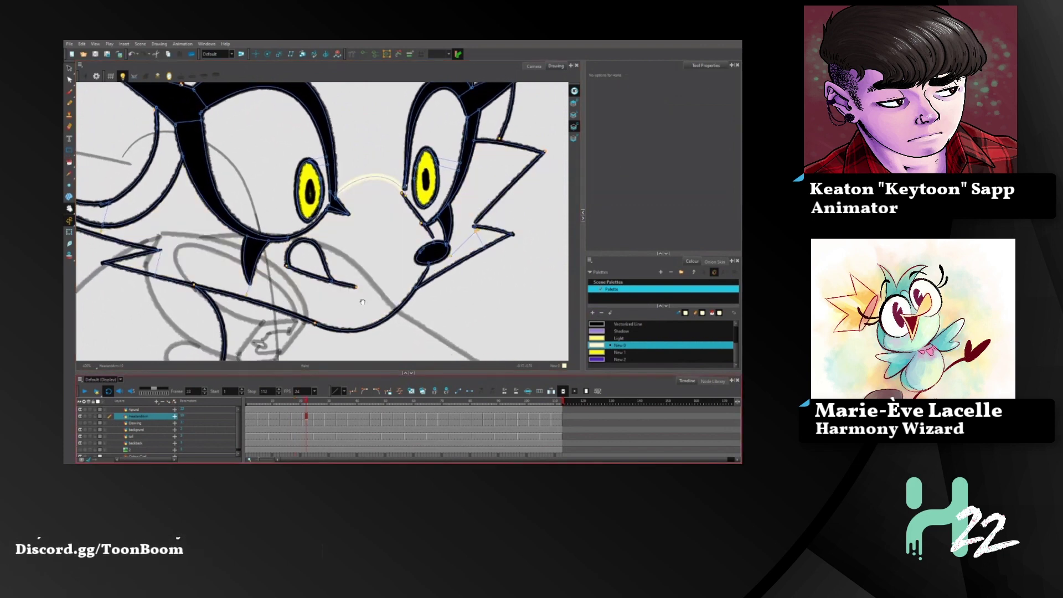
drag(391, 295, 441, 292)
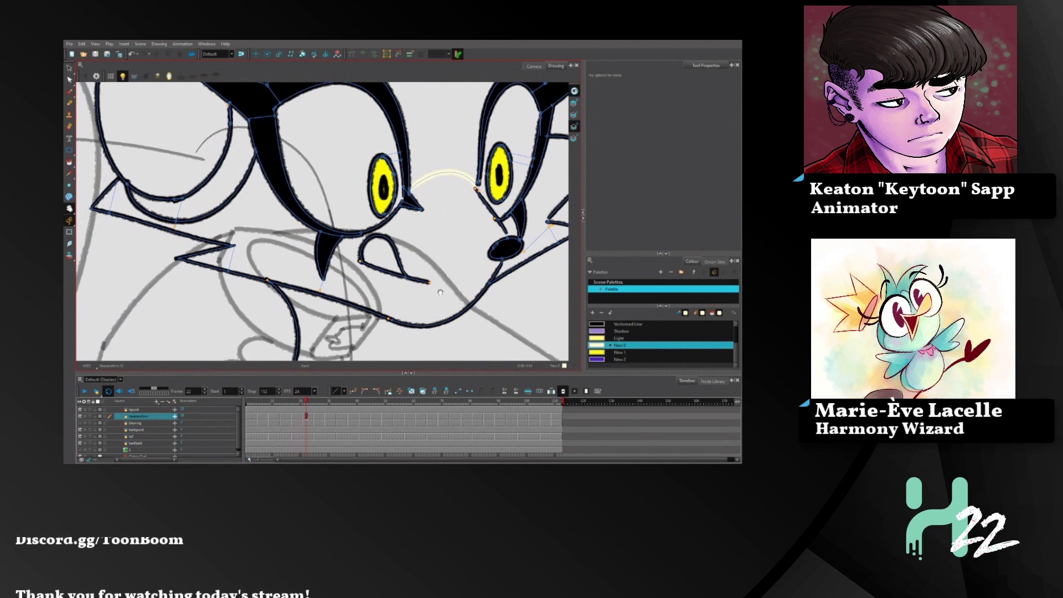
click(70, 162)
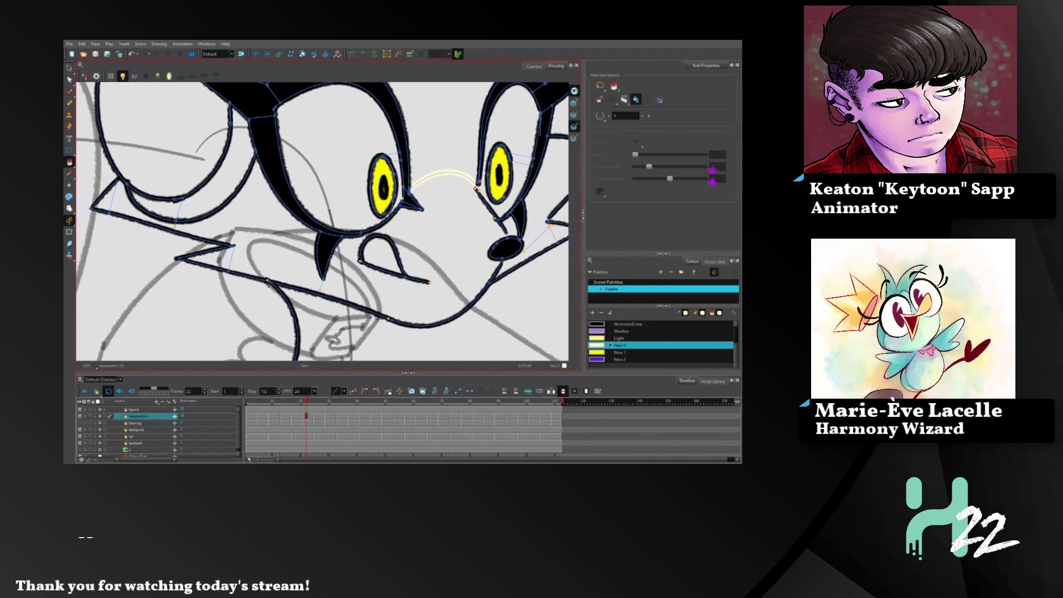
click(104, 198)
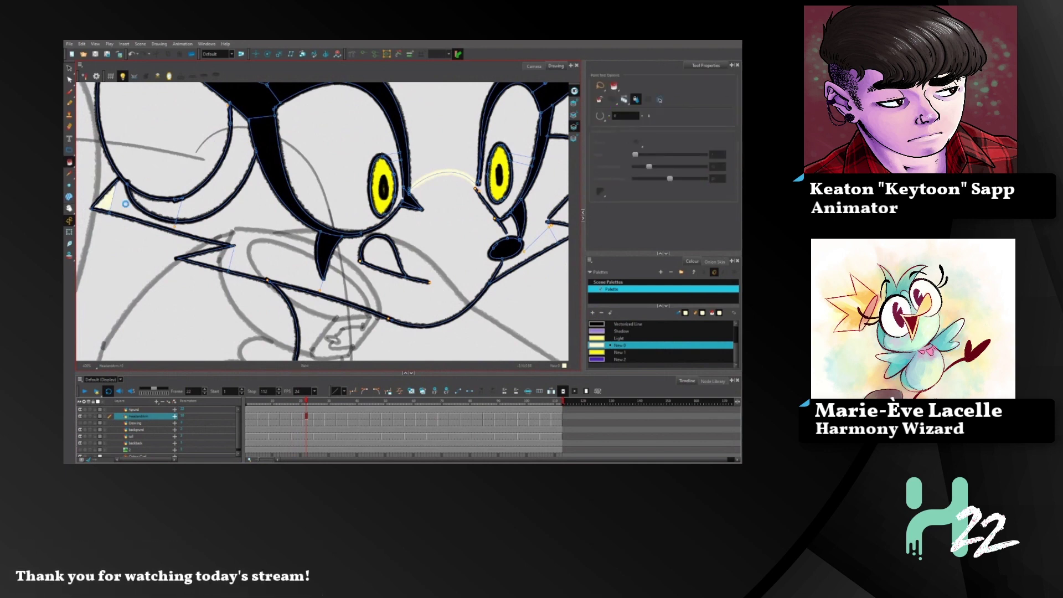
- Work on the left cheek's contour with Stroke, and fill the remaining left cheek and the muzzle with New 0
mouse_move(70, 162)
mouse_down()
mouse_move(86, 161)
mouse_move(94, 204)
mouse_up()
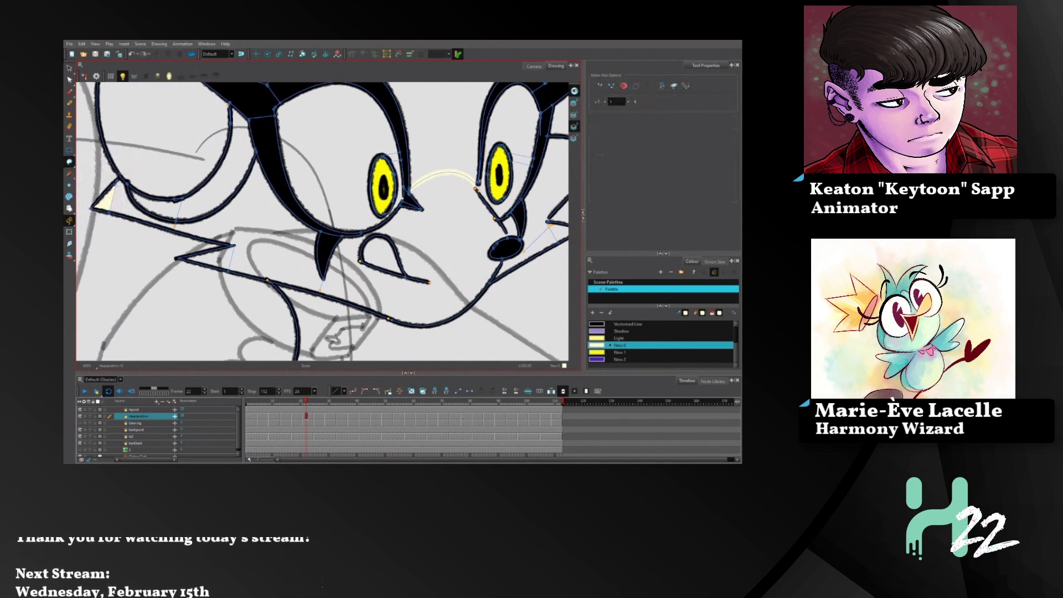
click(71, 164)
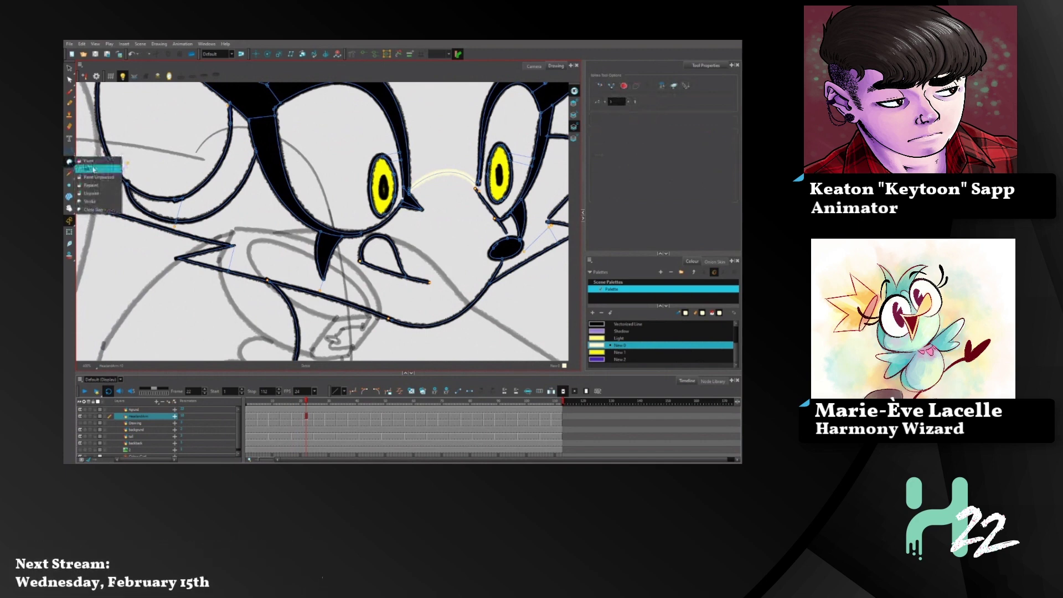
click(89, 160)
click(133, 202)
click(237, 262)
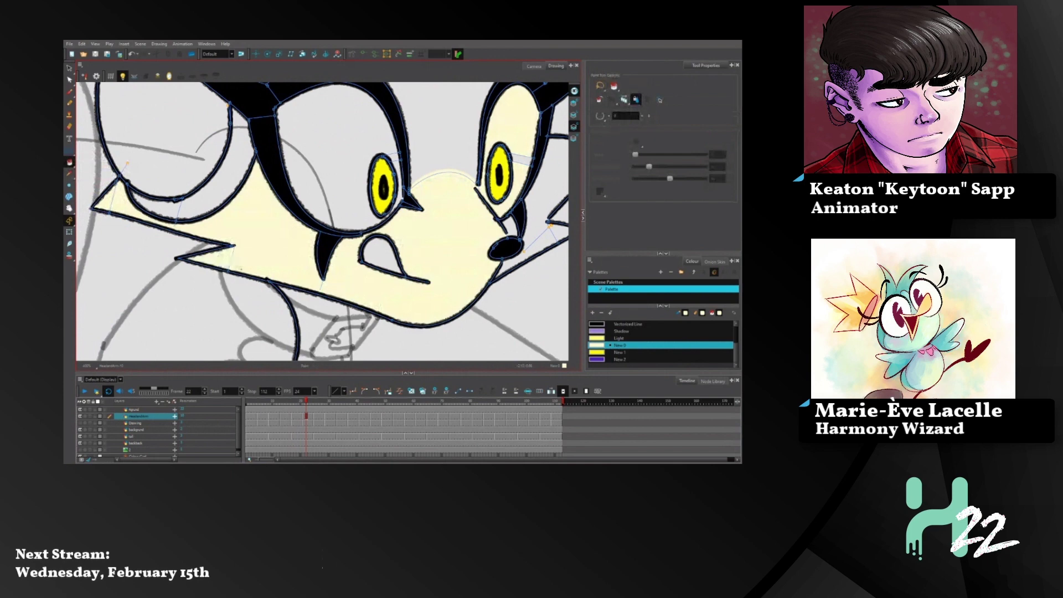
- Undo the last New 0 fills covering the muzzle, left cheek and right eye
key(space)
drag(485, 268, 433, 277)
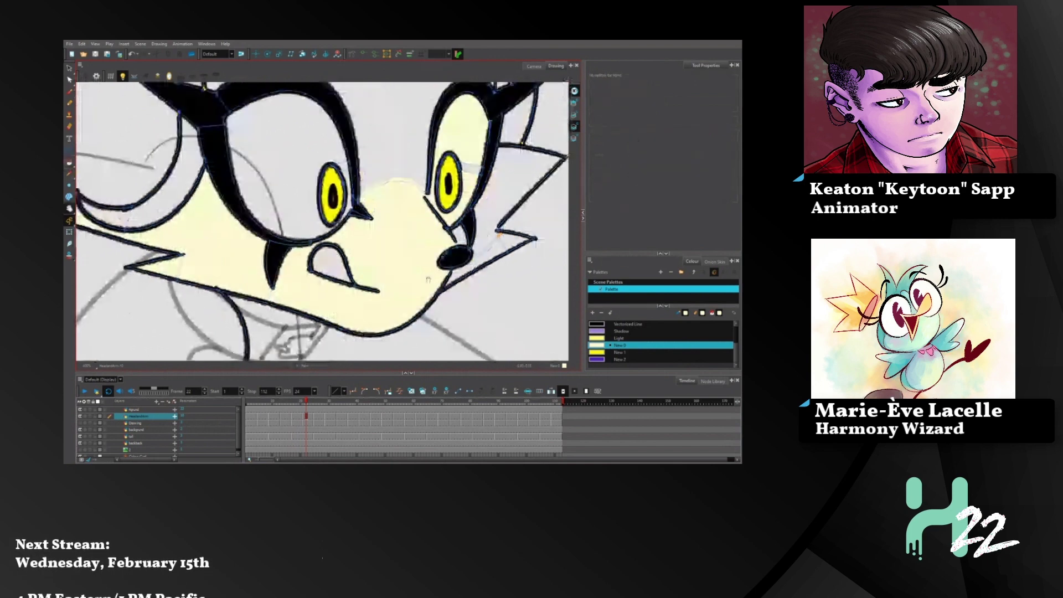
key(ctrl+z)
key(ctrl+z)
- Use Close Gap and Stroke to seal the open contour at the right eye's lower inner edge
click(72, 153)
click(72, 154)
click(72, 161)
click(73, 161)
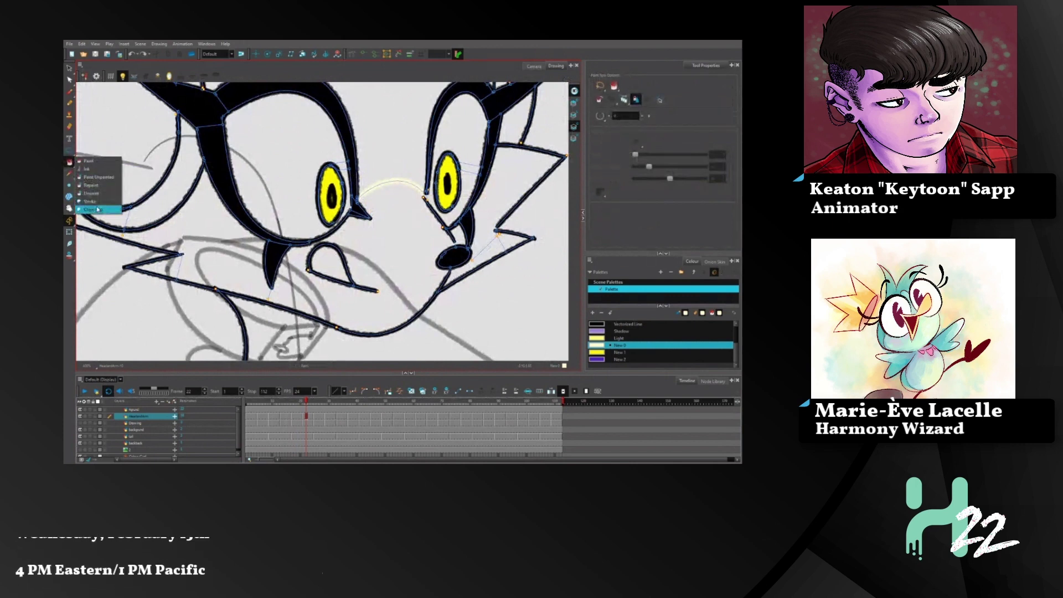
click(96, 210)
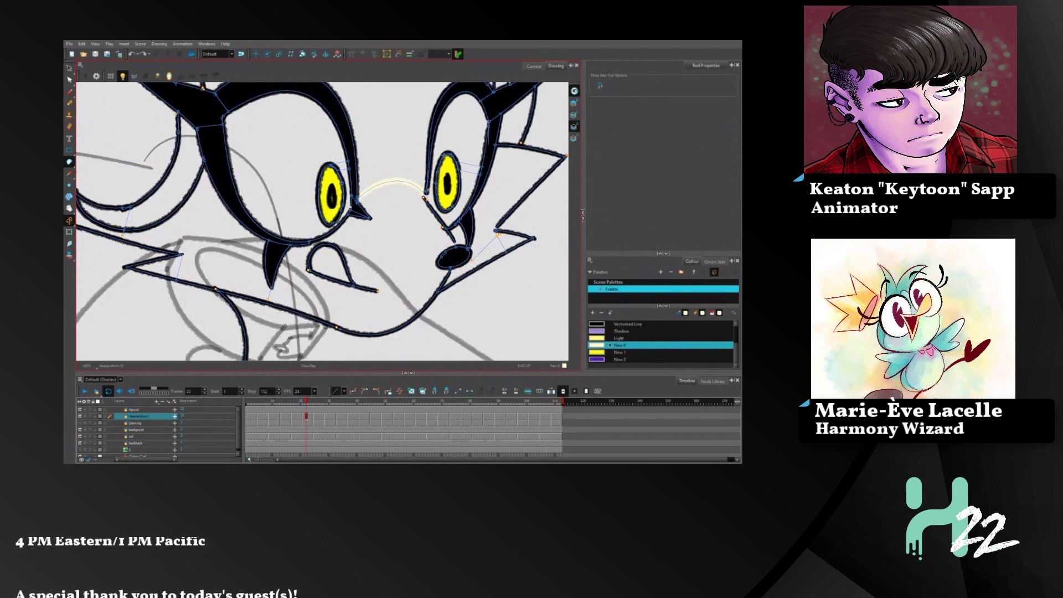
key(space)
drag(283, 263, 360, 274)
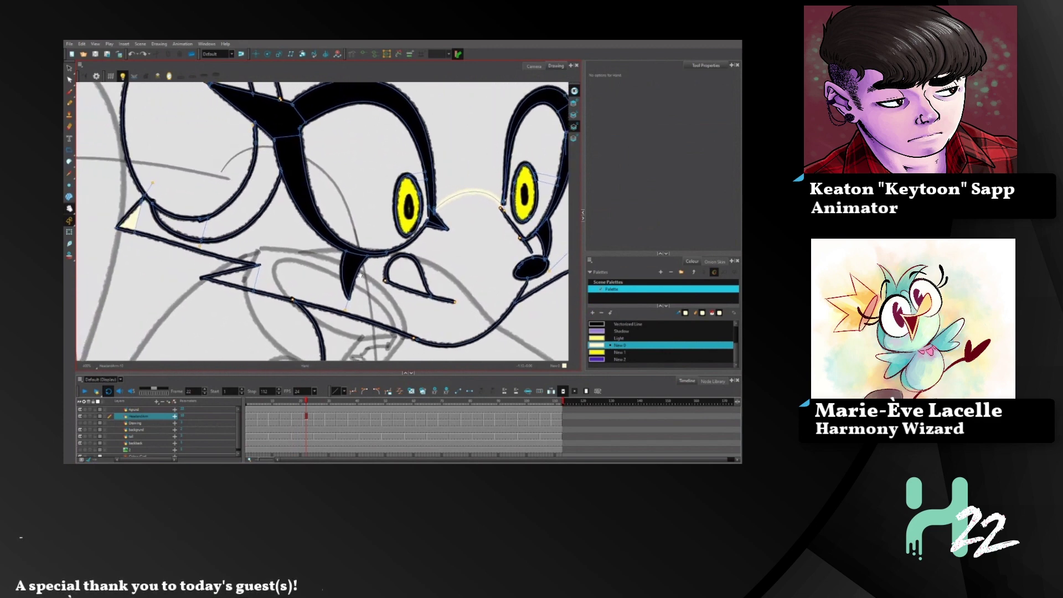
drag(495, 222, 413, 215)
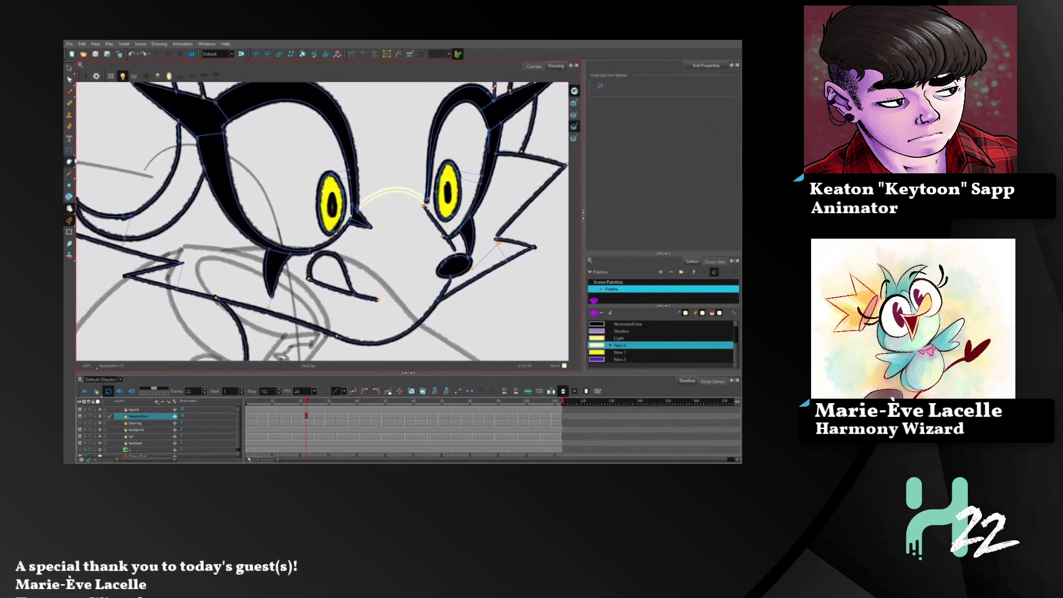
drag(69, 161, 87, 202)
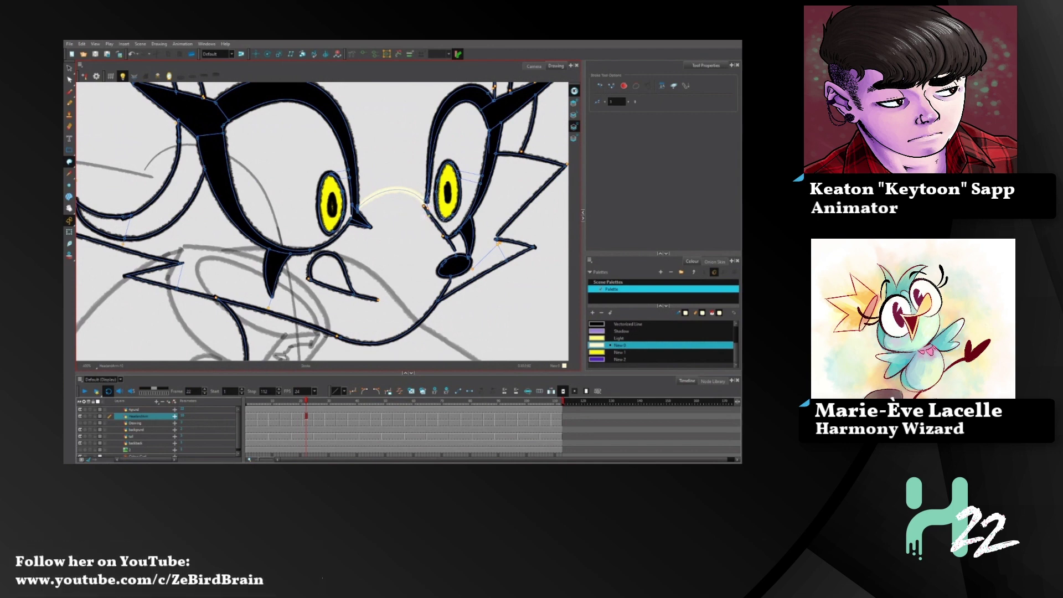
- Select and remove the invisible stroke that separates the right cheek from the muzzle
click(69, 68)
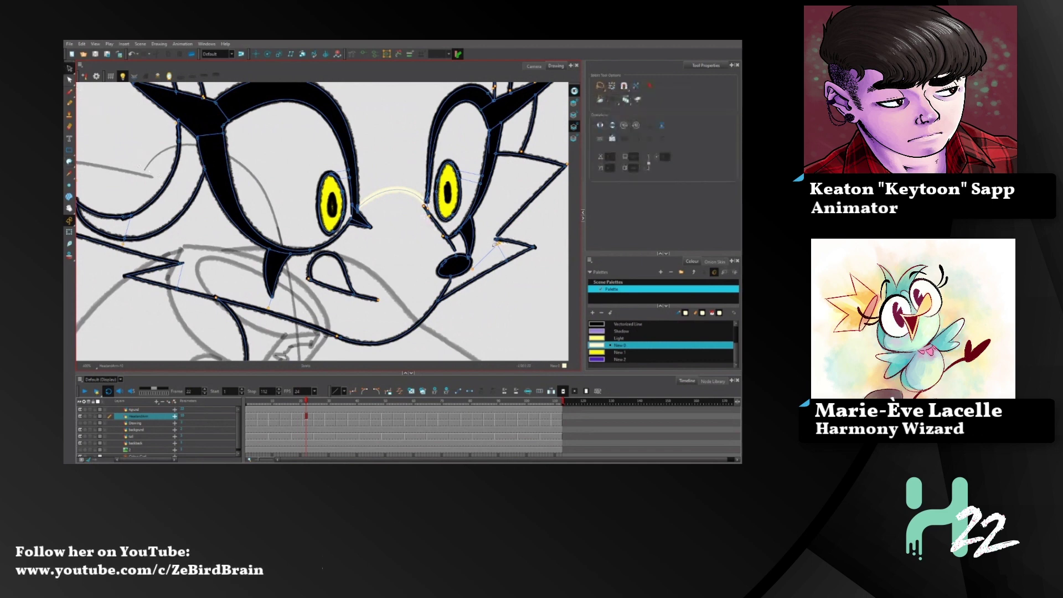
click(501, 242)
click(506, 256)
click(519, 244)
click(513, 255)
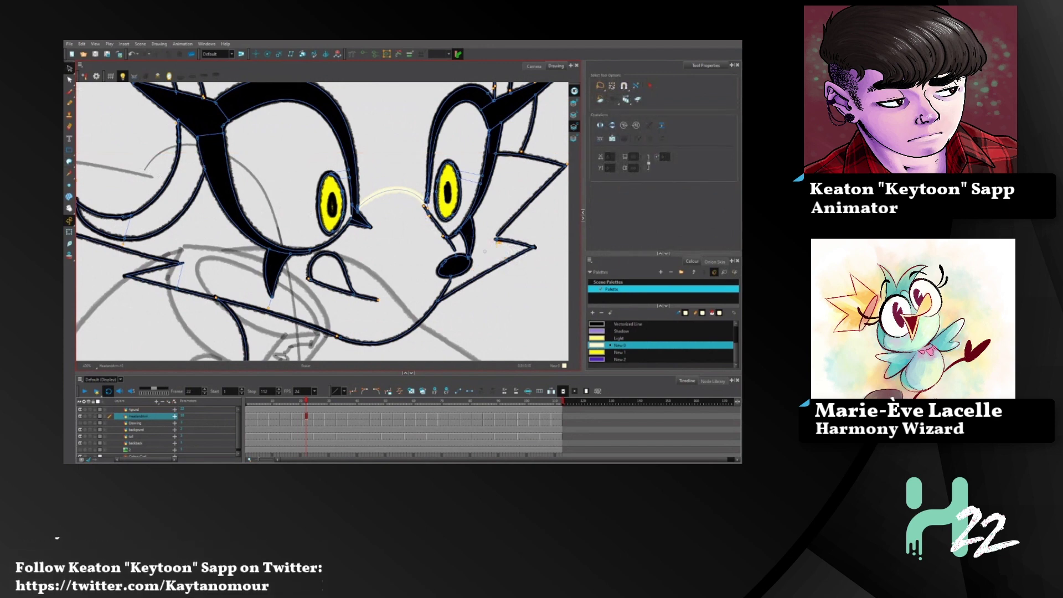
- Fill the left cheek, muzzle and connected right cheek with pale cream New 0 using Paint
drag(174, 211, 236, 201)
click(69, 162)
click(81, 161)
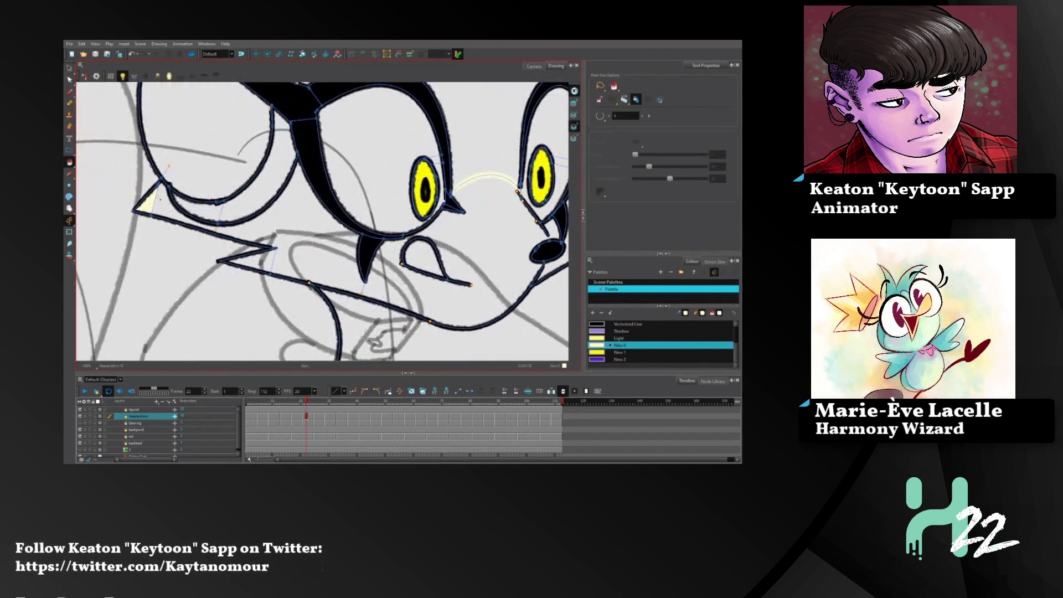
click(302, 253)
click(268, 260)
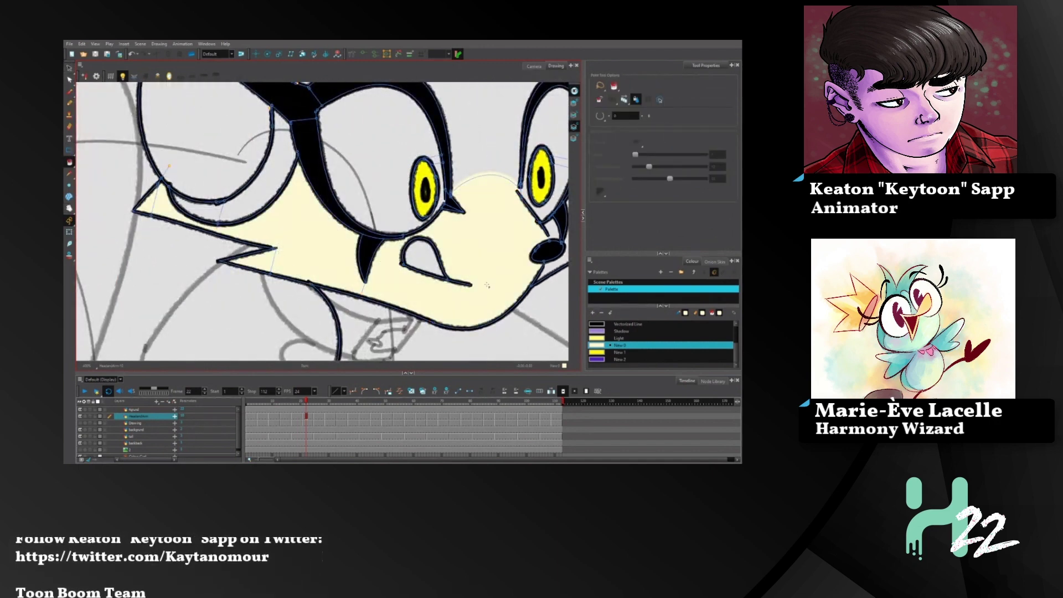
key(space)
drag(482, 288, 334, 293)
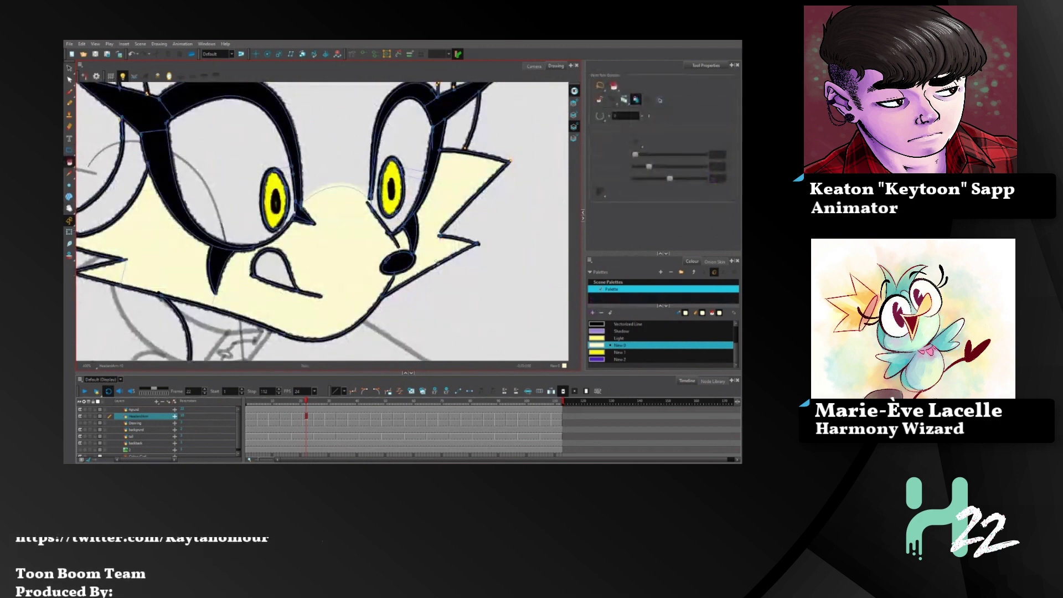
- Go to the next unpainted drawing and fill its left cheek, including the outer tip, with New 0
key(space)
drag(420, 257, 437, 261)
mouse_move(306, 402)
mouse_down()
mouse_move(254, 396)
mouse_move(317, 401)
mouse_up()
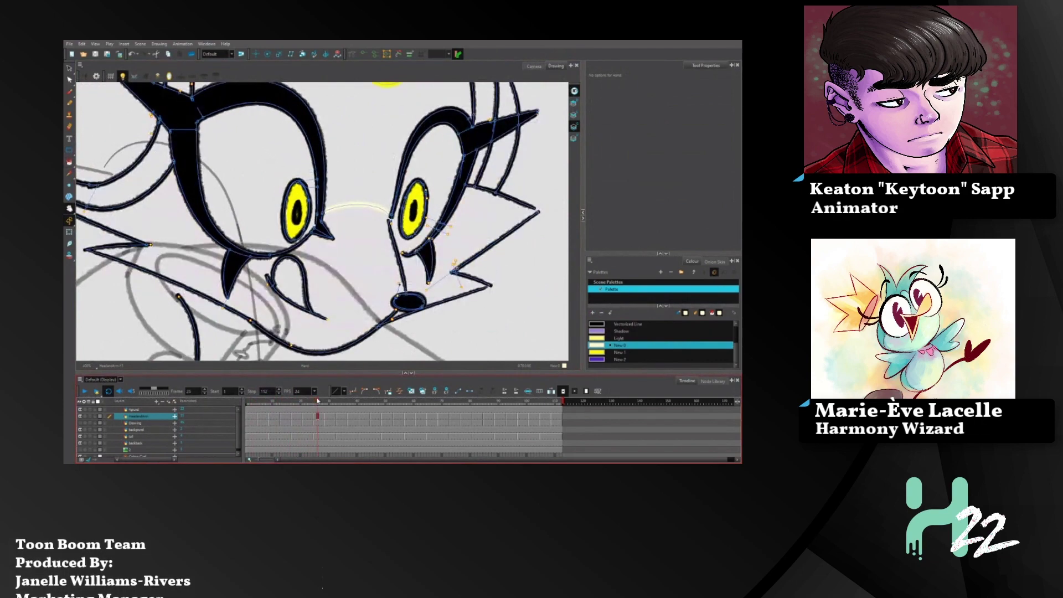
drag(333, 293, 394, 284)
key(alt+i)
click(148, 184)
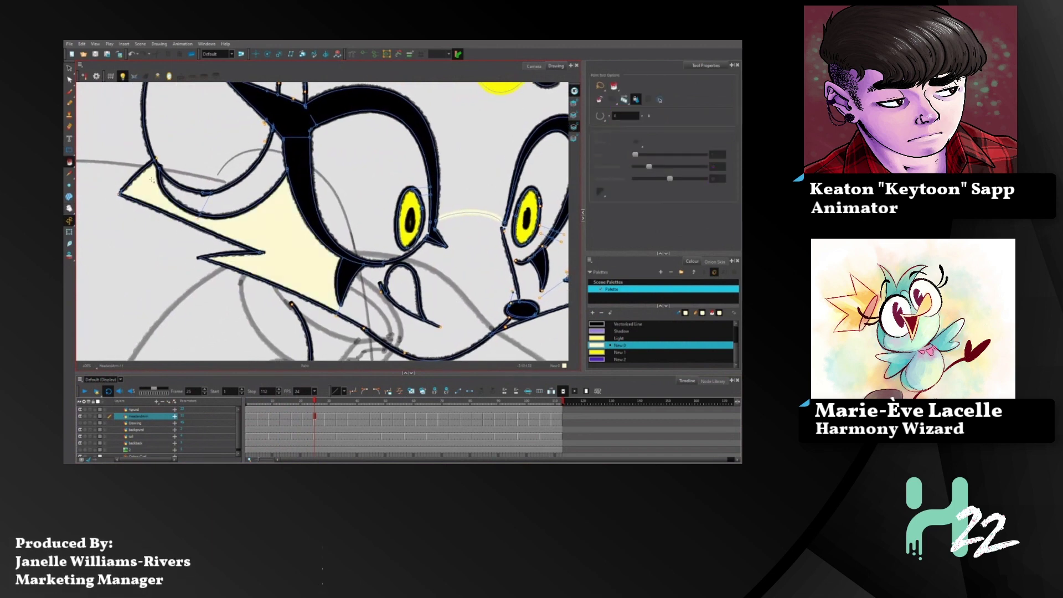
- Close the gaps in the head's muzzle and cheek outline with the Close Gap and Stroke tools
drag(420, 305, 384, 312)
mouse_move(69, 161)
mouse_down()
mouse_move(84, 161)
mouse_move(93, 209)
mouse_up()
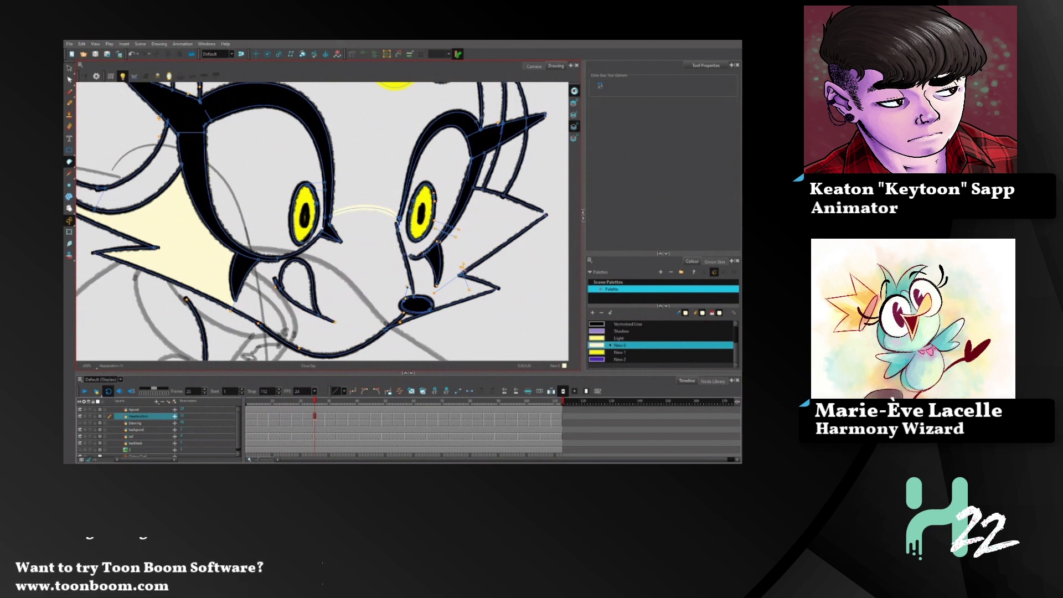
drag(73, 168, 96, 195)
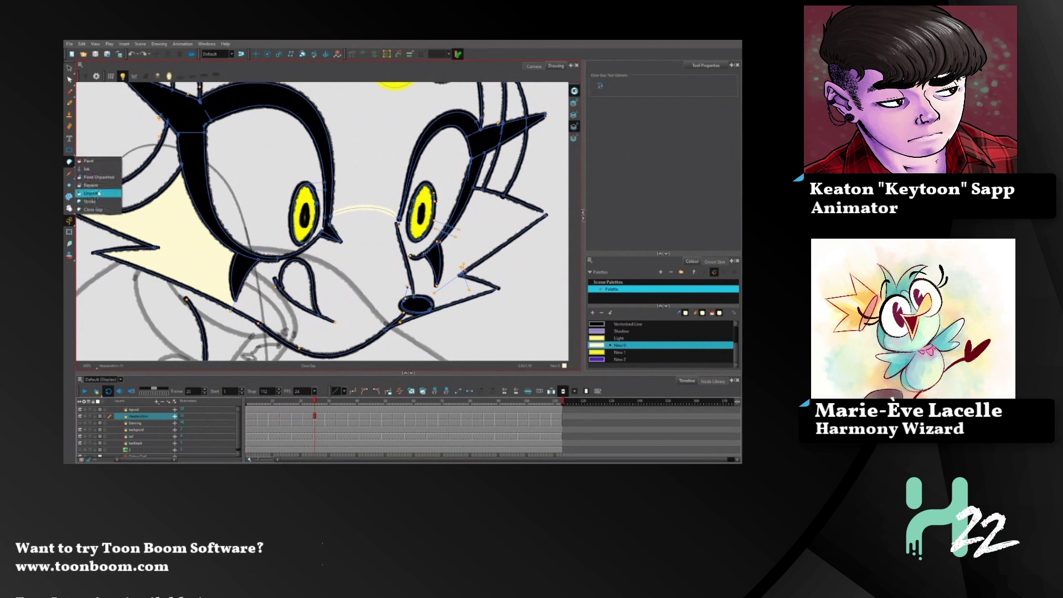
drag(100, 194, 100, 201)
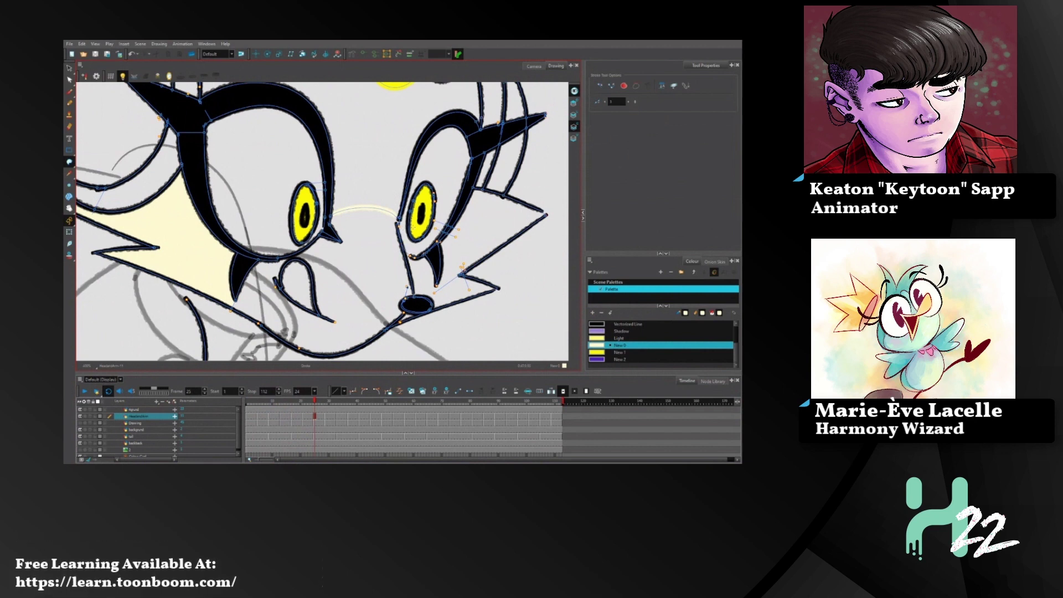
- Seal the remaining outline gap with the Stroke tool and paint the muzzle and unfilled cheek fur cream
drag(69, 162, 95, 163)
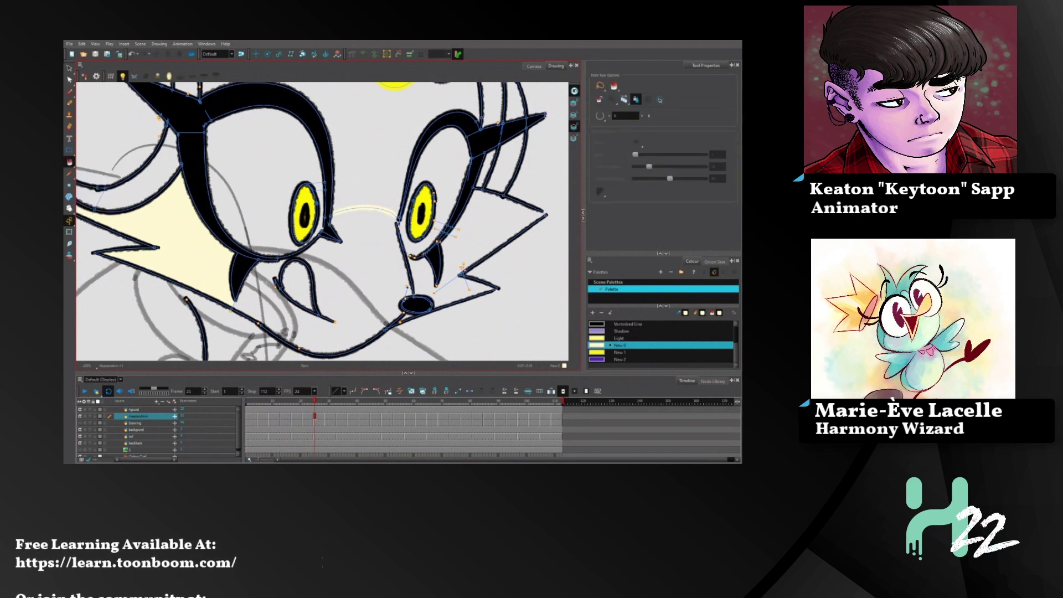
click(265, 286)
key(ctrl+z)
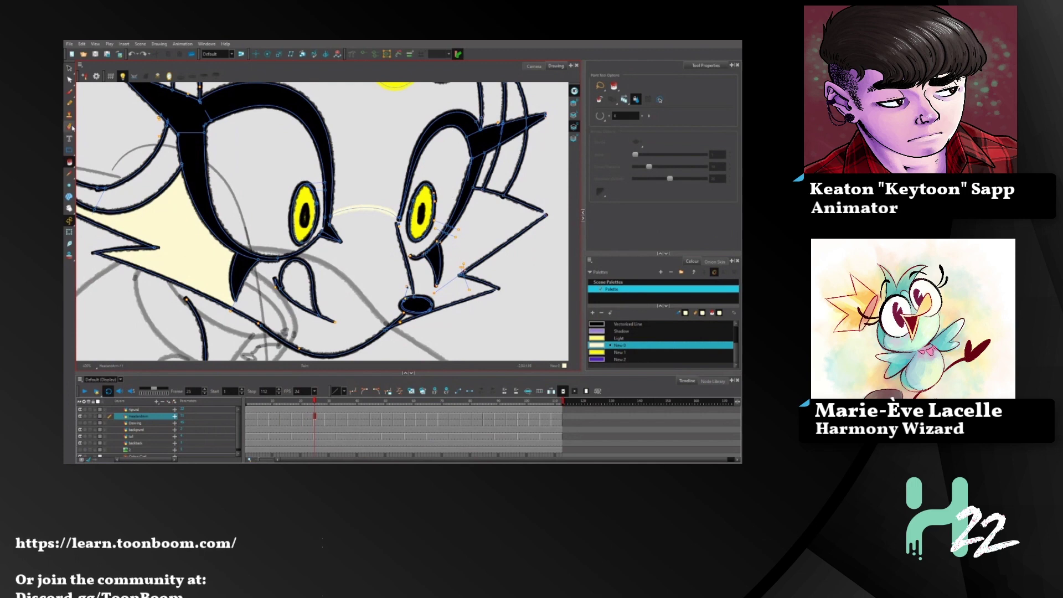
drag(69, 163, 94, 203)
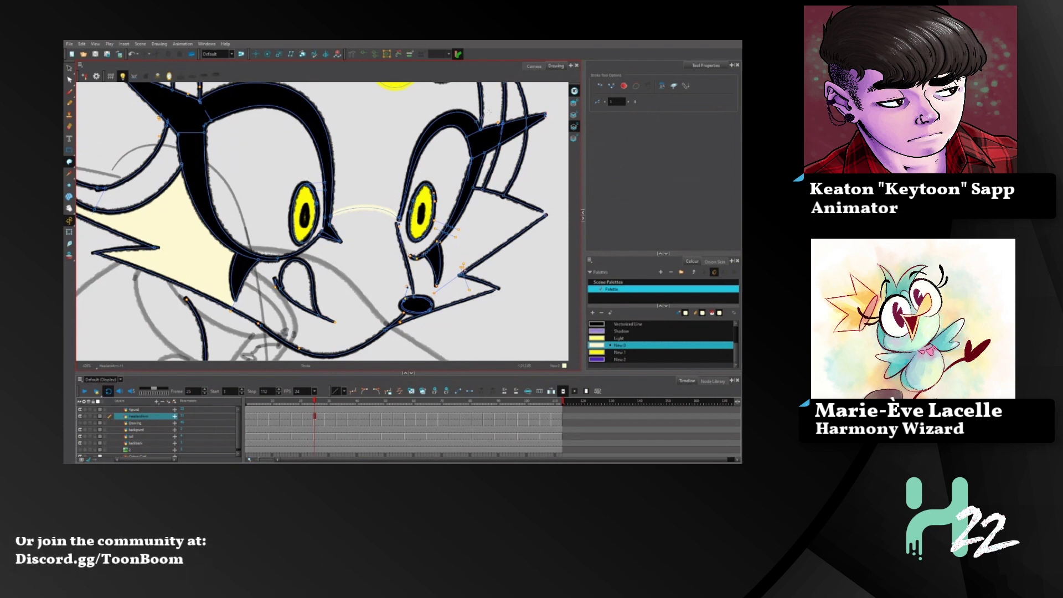
drag(74, 162, 85, 160)
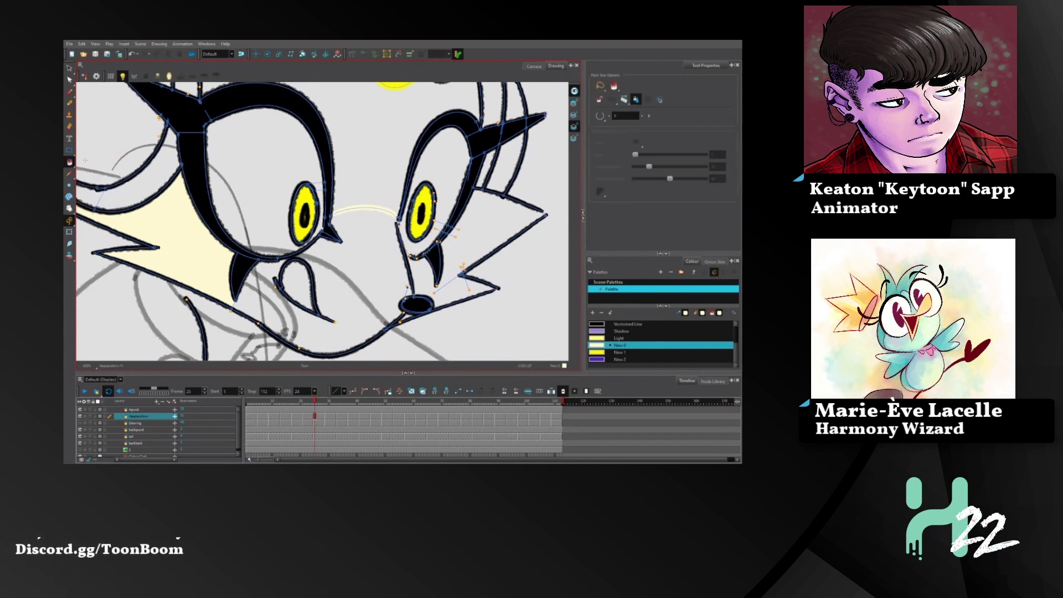
click(278, 287)
- Play the animation back in the Camera view to review the painted head drawings
key(space)
mouse_move(483, 238)
mouse_down()
mouse_move(496, 264)
mouse_move(481, 269)
mouse_move(507, 253)
mouse_move(460, 282)
mouse_move(455, 303)
mouse_up()
click(540, 67)
key(Return)
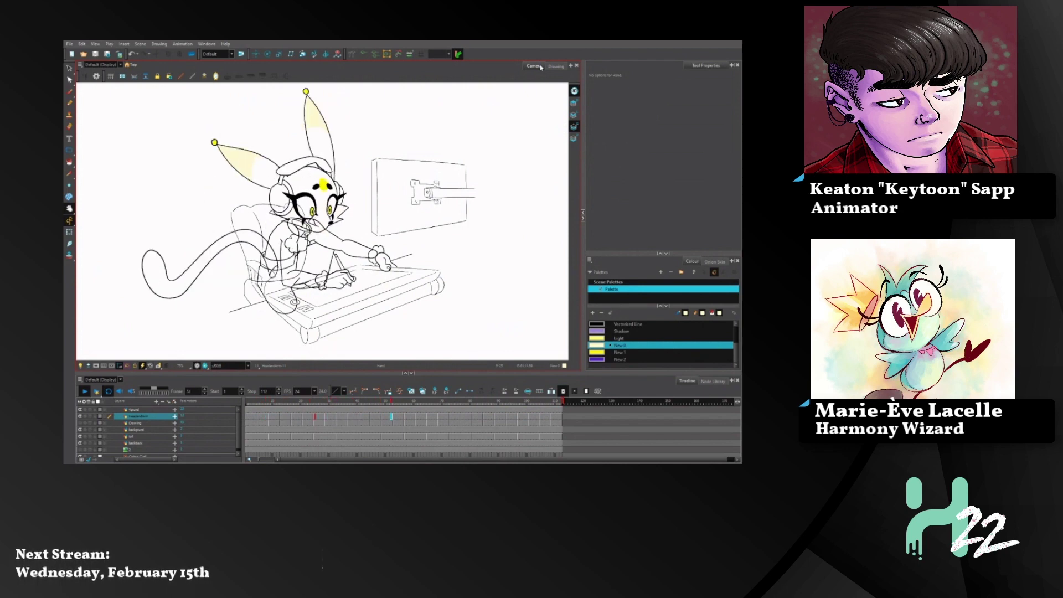
key(Return)
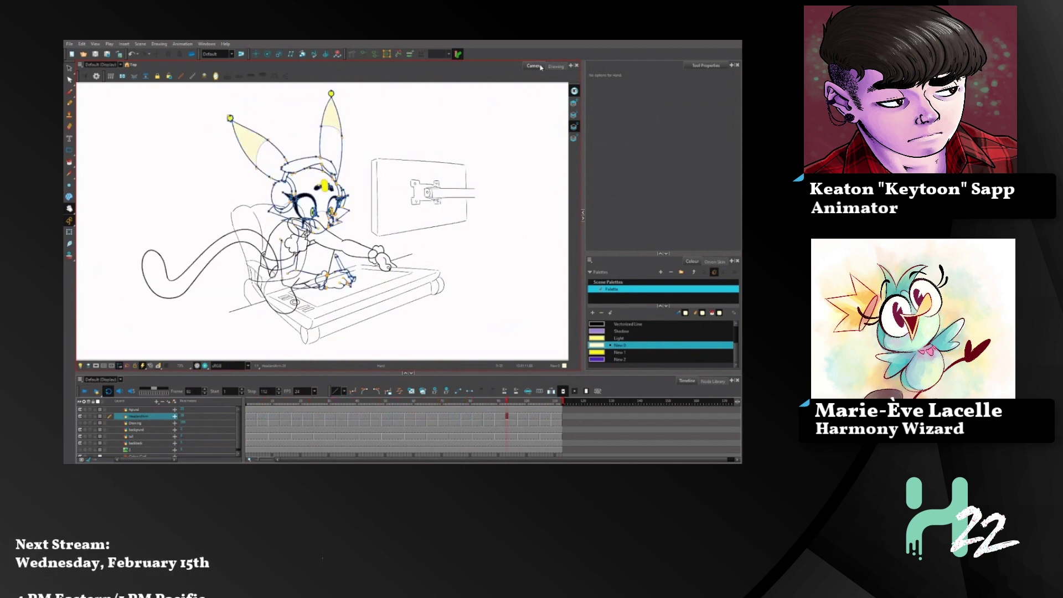
key(Return)
key(Return)
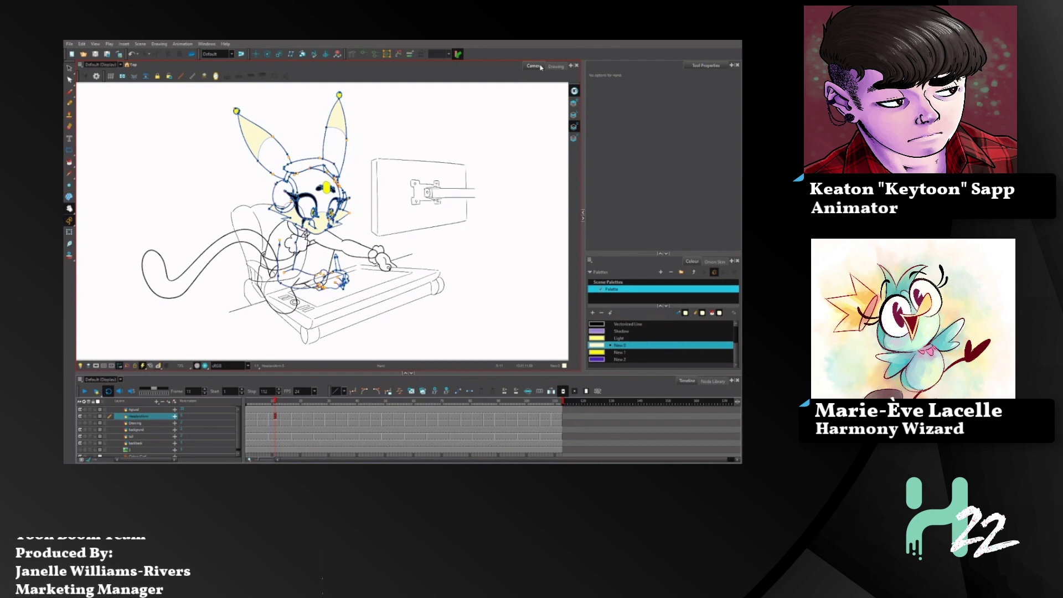
- Check the head drawings on the early frames in the Camera and Drawing views for missing muzzle paint
click(286, 413)
click(298, 414)
click(303, 414)
click(300, 408)
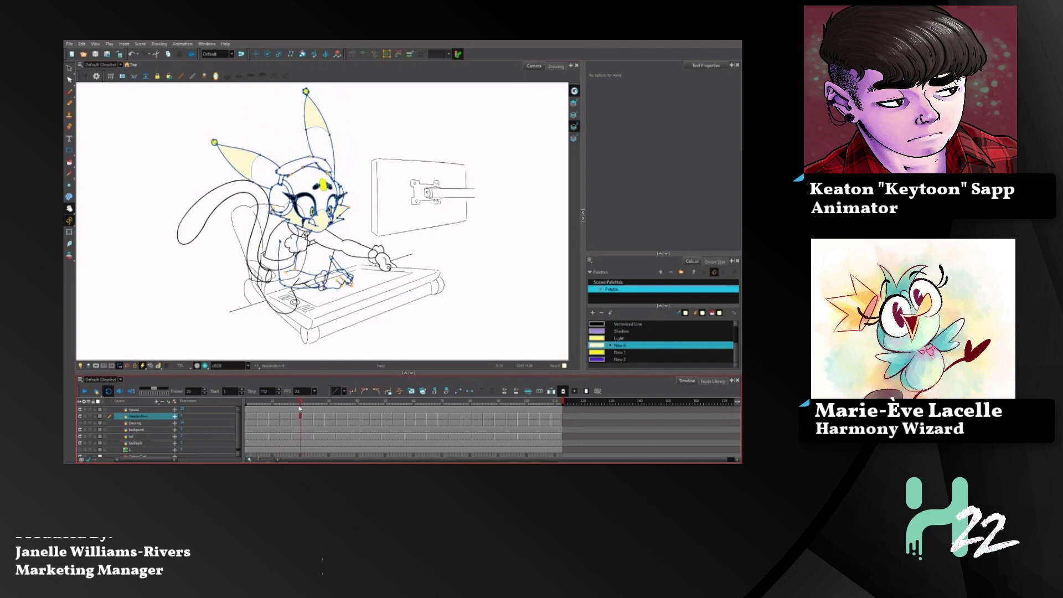
drag(292, 408, 294, 411)
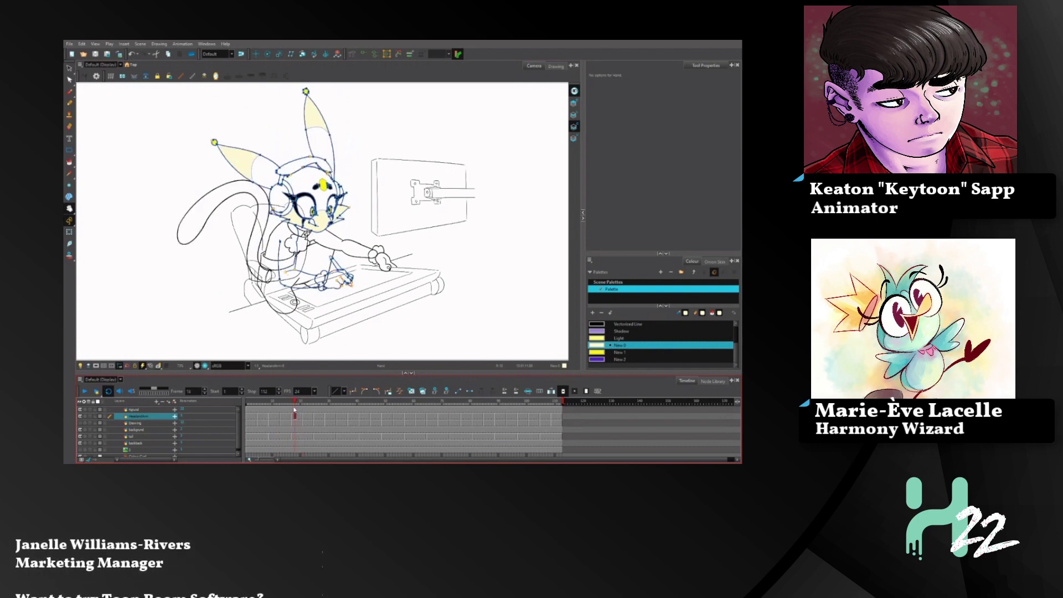
click(557, 66)
drag(433, 131, 602, 104)
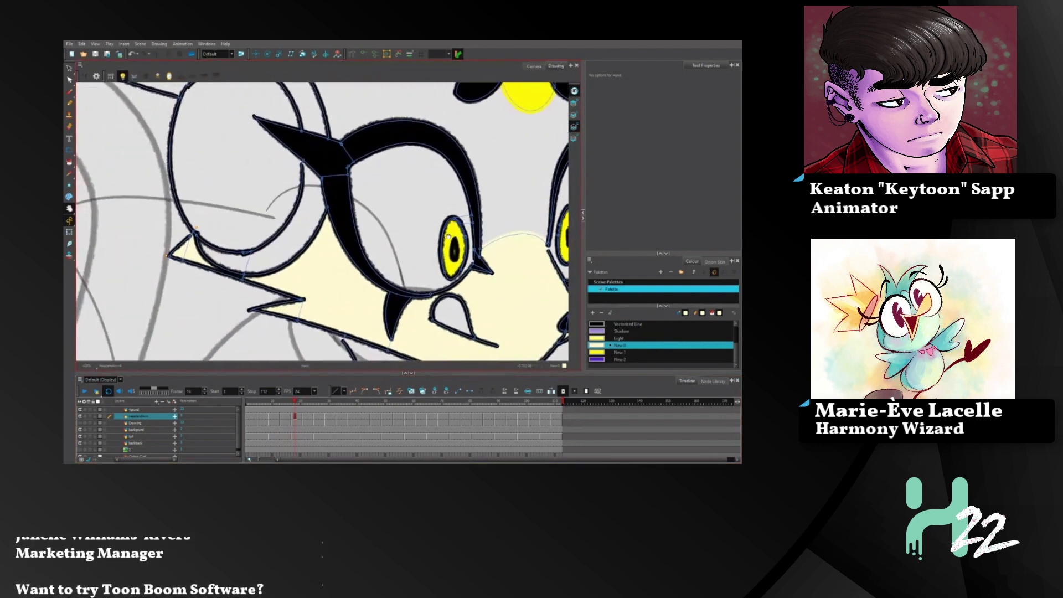
click(309, 416)
click(317, 415)
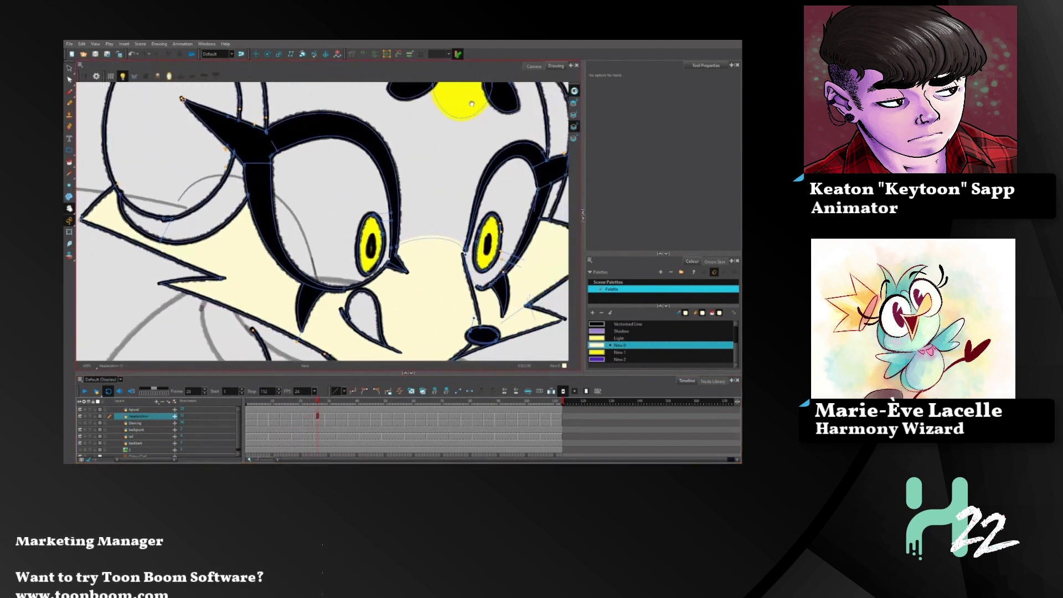
click(534, 65)
click(556, 66)
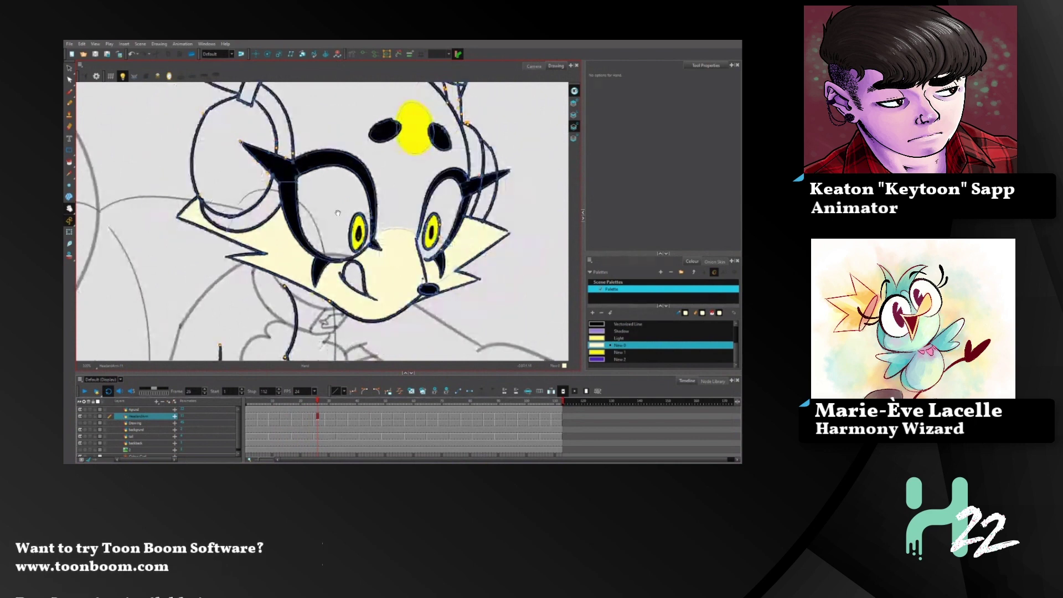
- Close the gaps in the muzzle and cheek outline on frame 30 with the Stroke tool
drag(319, 402, 329, 400)
drag(468, 293, 461, 297)
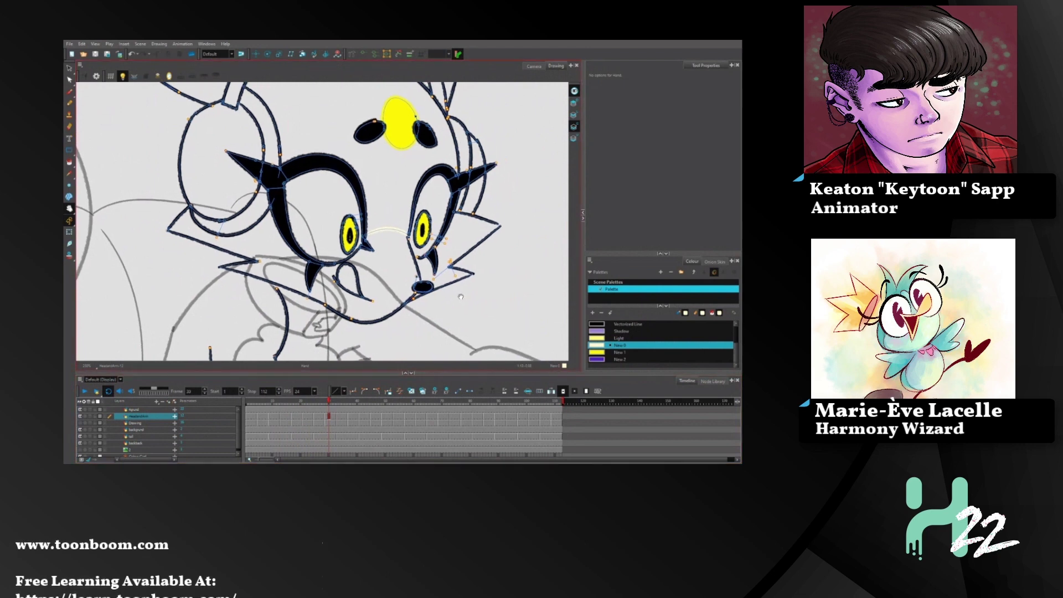
click(70, 79)
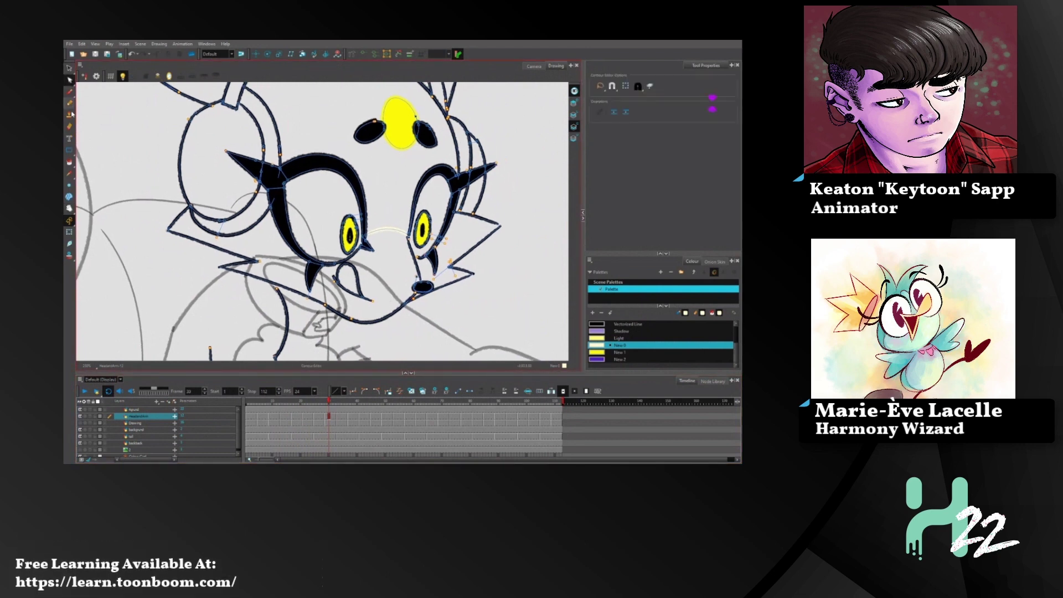
click(71, 163)
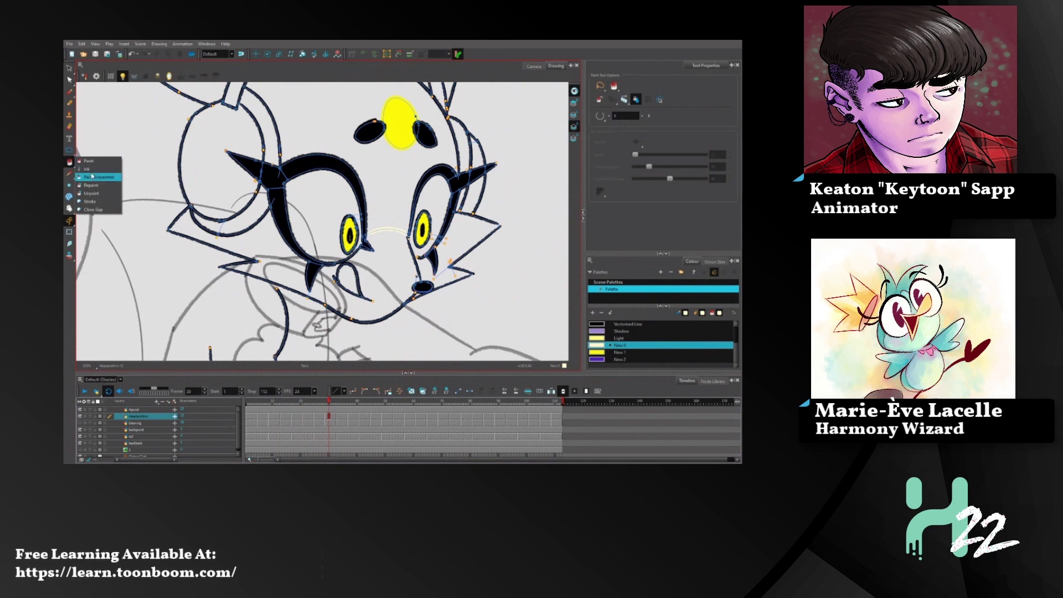
click(99, 204)
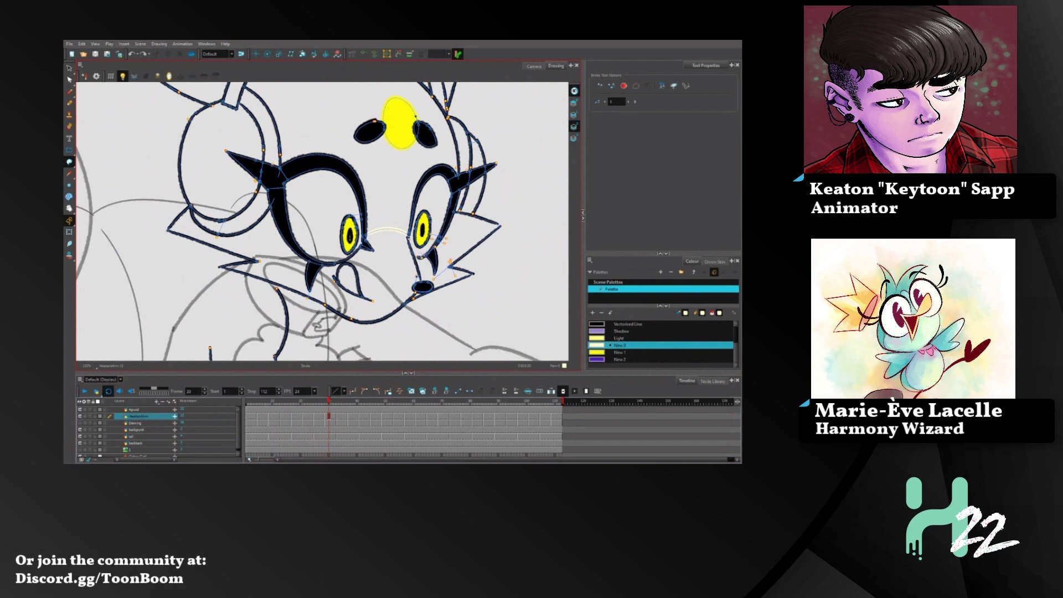
- Paint the cheek fur and muzzle cream on the frame 30 head drawing
click(70, 162)
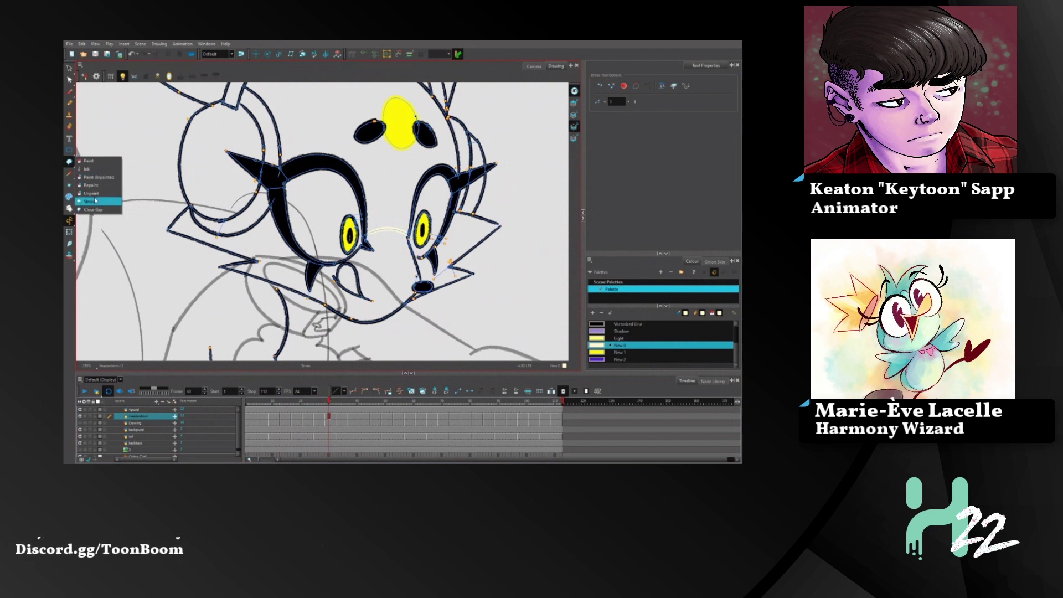
click(89, 161)
click(263, 228)
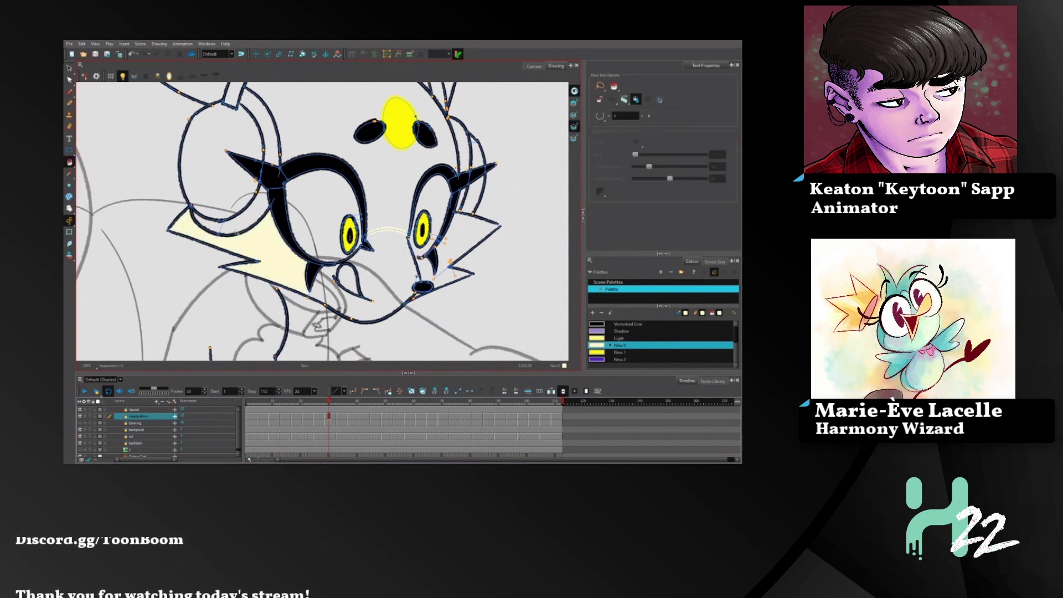
click(479, 215)
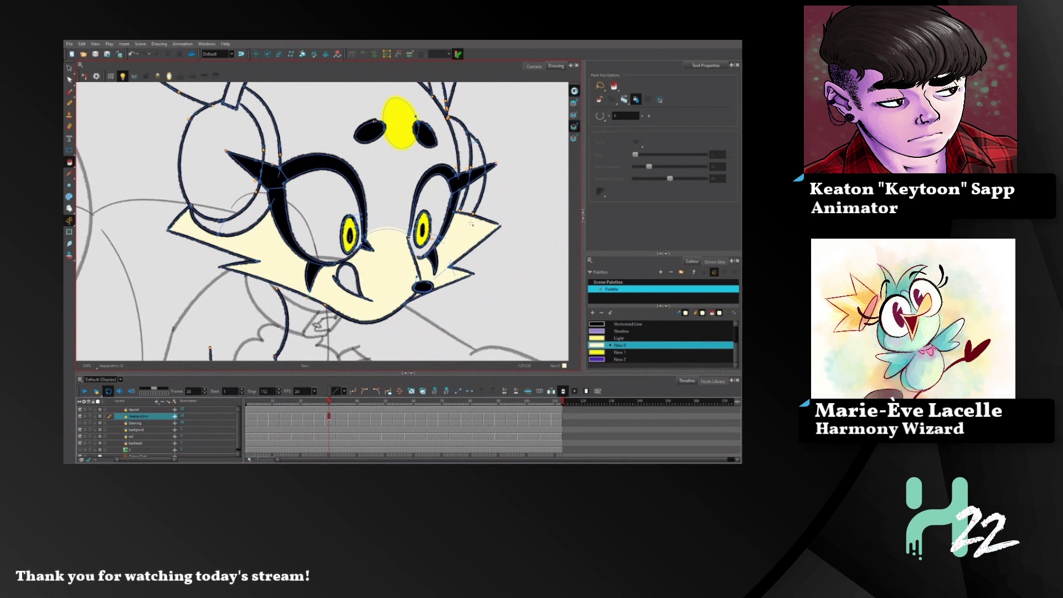
- Go to the unpainted head drawing on frame 34 and close its muzzle outline gaps with the Stroke tool
click(332, 399)
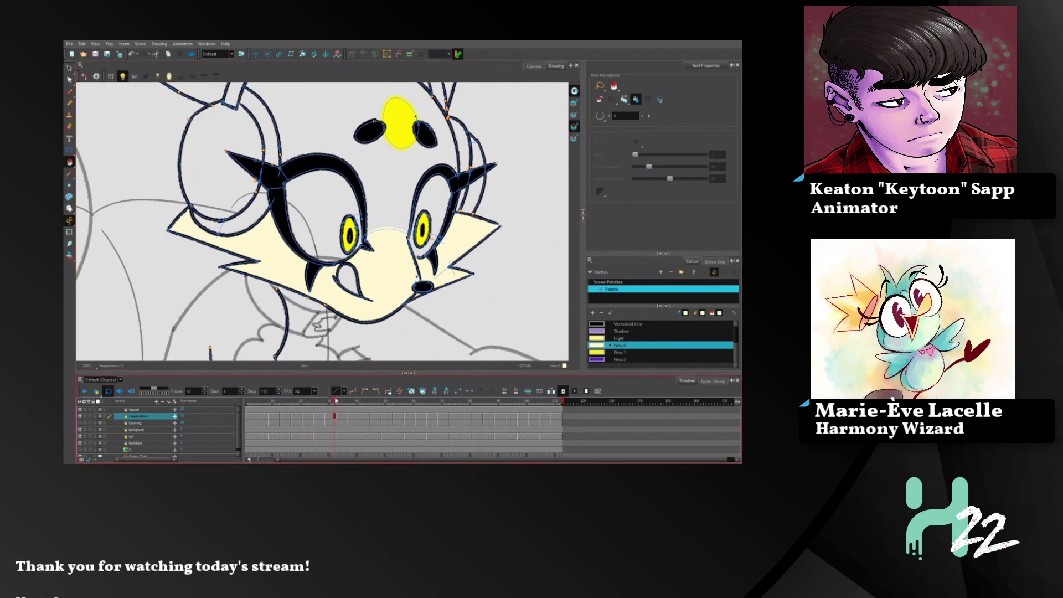
click(329, 401)
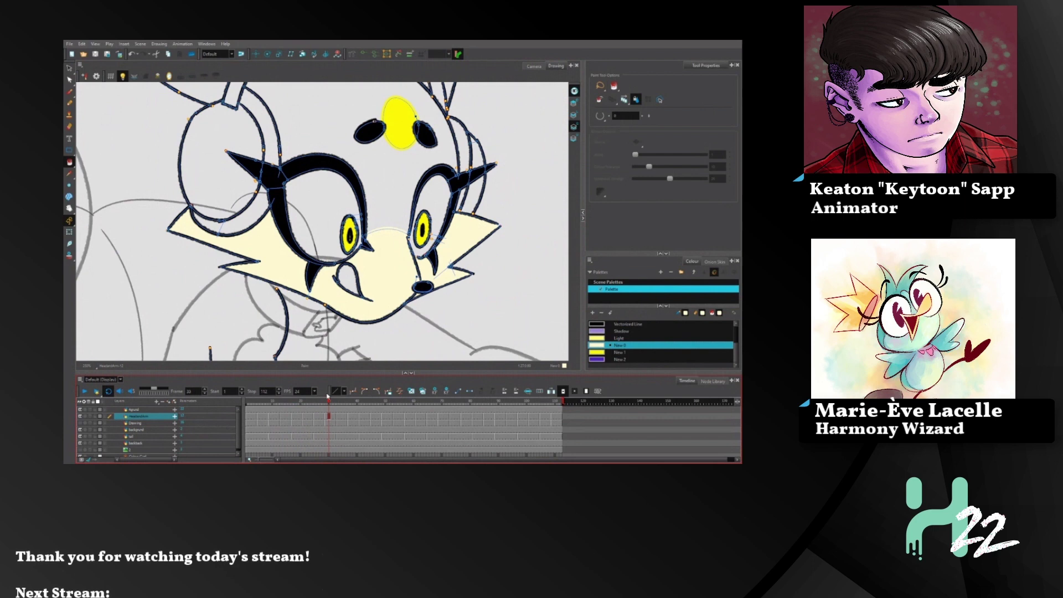
click(339, 416)
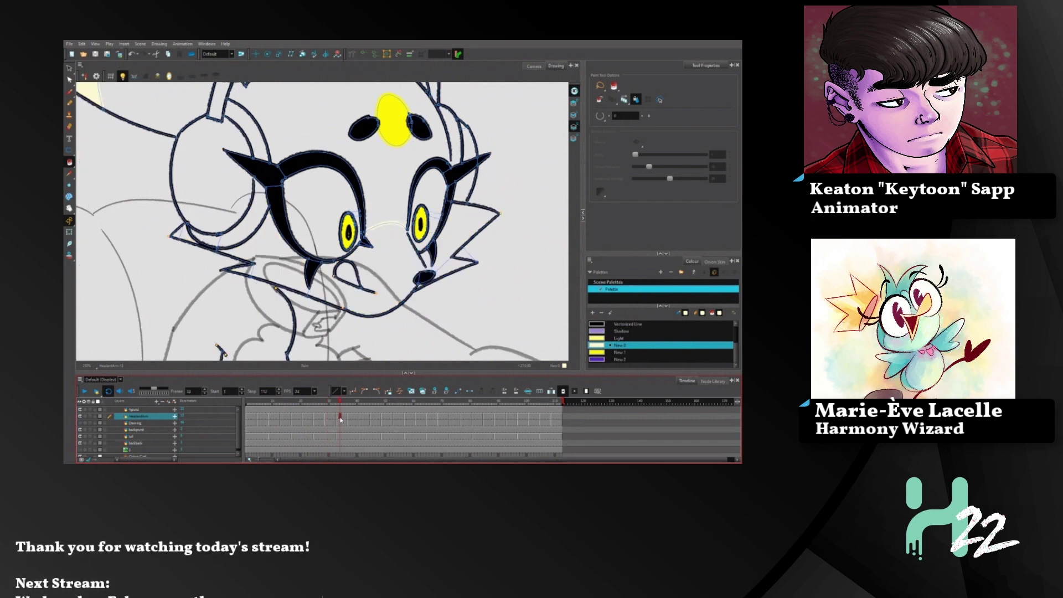
mouse_move(69, 162)
mouse_down()
mouse_move(85, 170)
mouse_move(93, 210)
mouse_up()
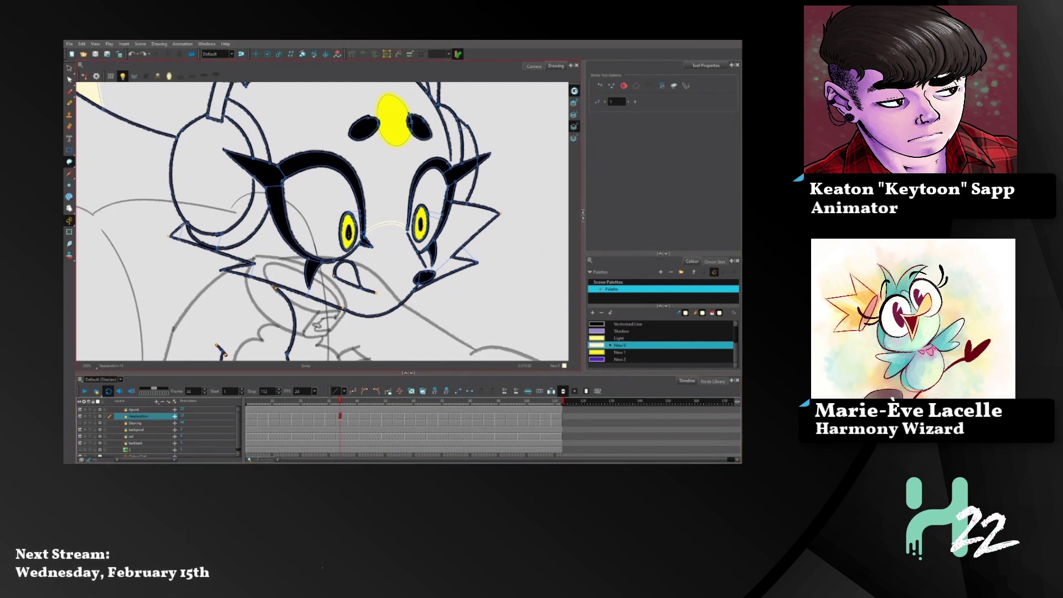
- Paint both cheek fur areas and the muzzle cream on the frame 34 head drawing
click(70, 162)
click(92, 162)
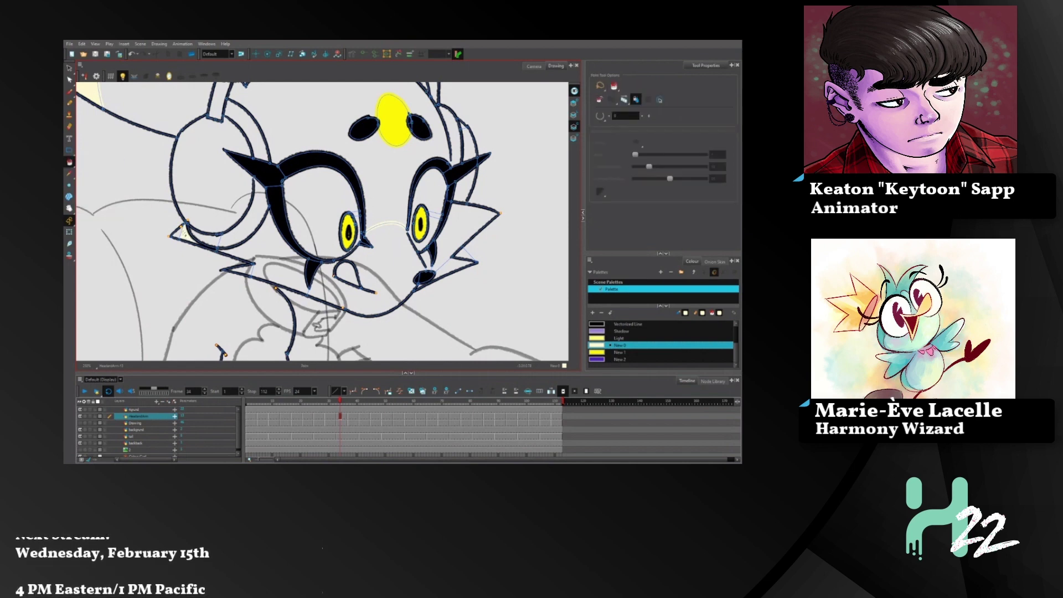
click(266, 250)
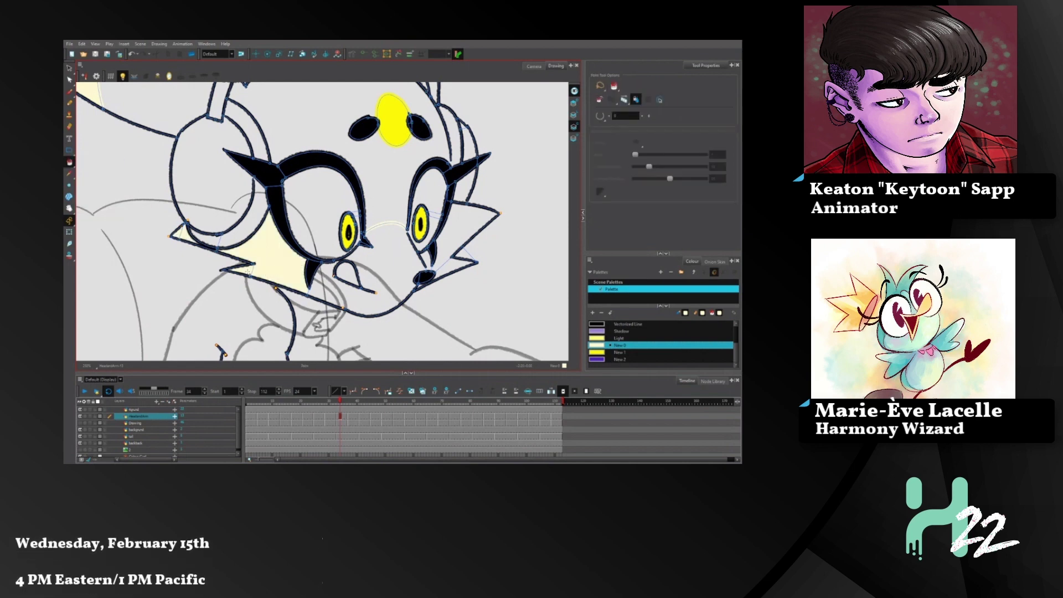
click(351, 293)
click(431, 258)
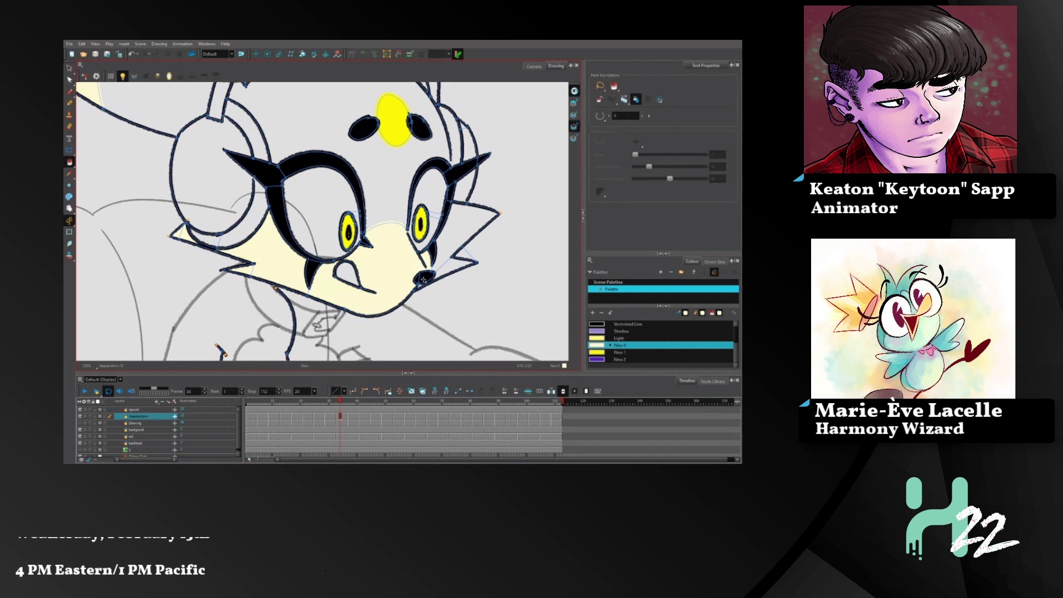
click(468, 234)
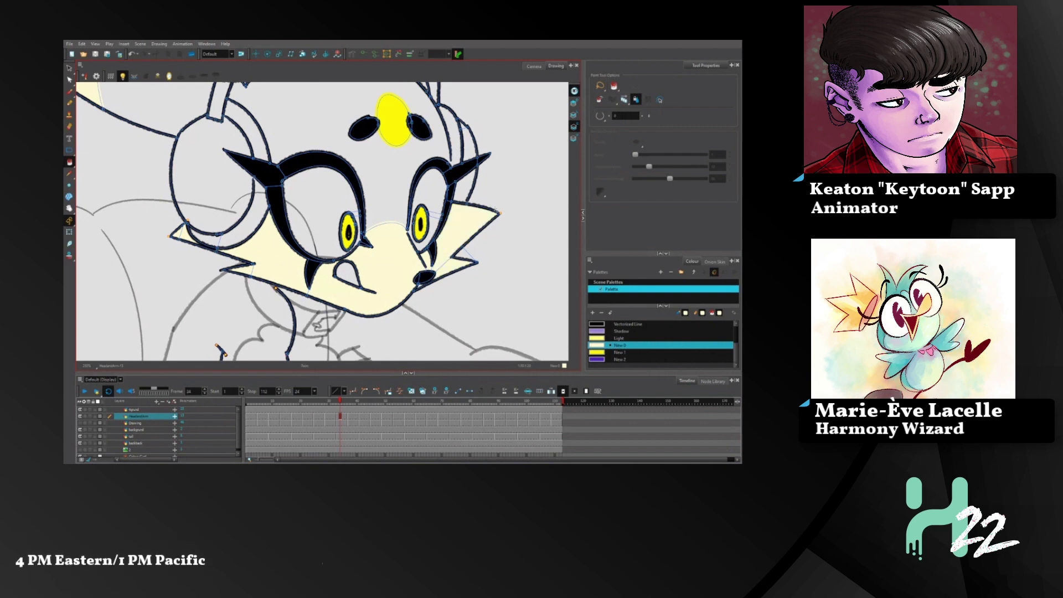
- Compare the head drawings on neighbouring frames from about frame 27 to frame 39
click(352, 419)
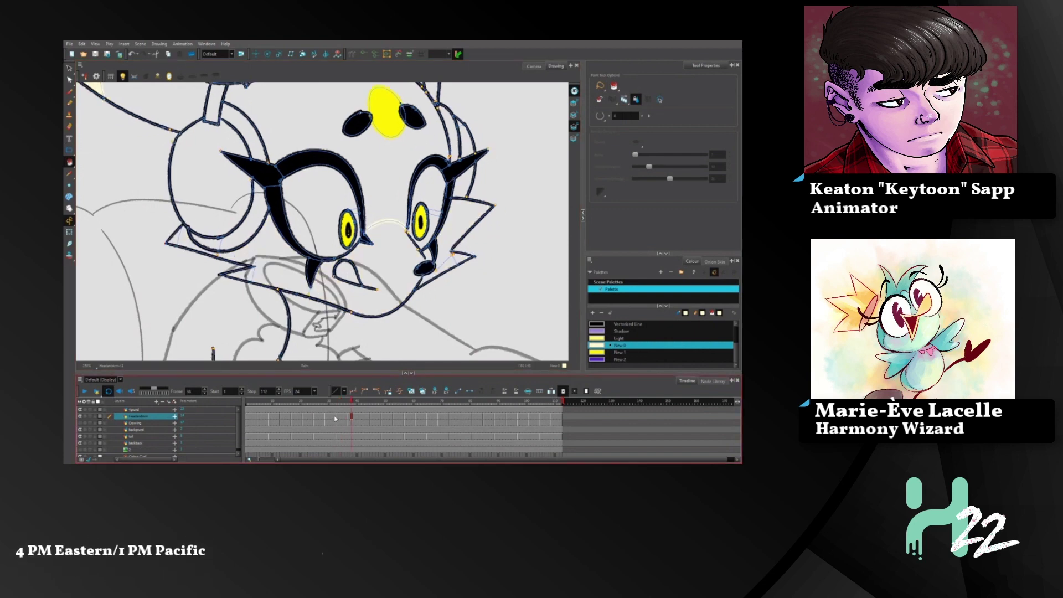
click(335, 419)
click(326, 416)
click(320, 410)
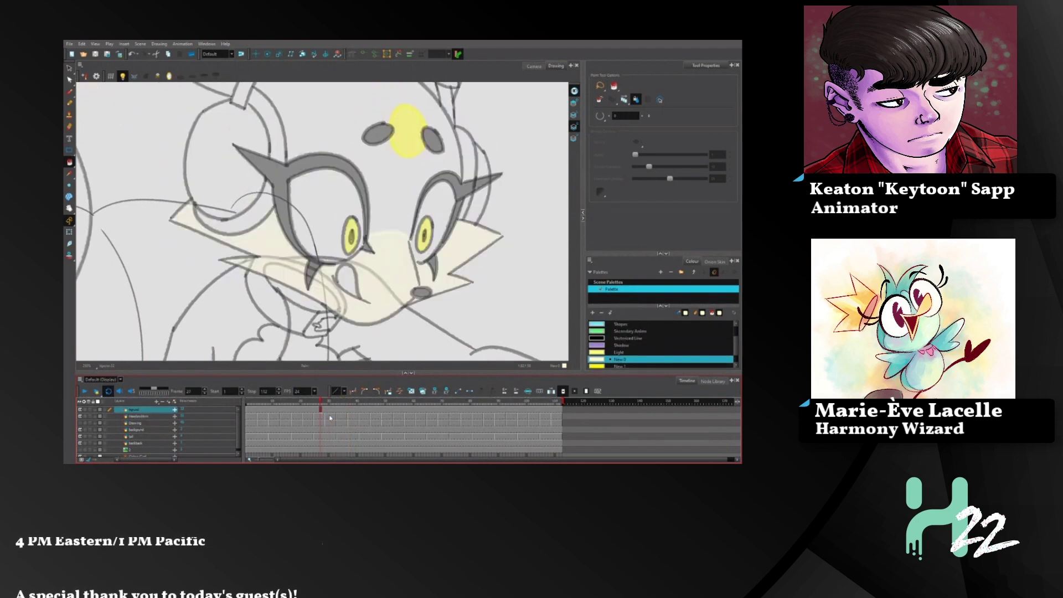
click(332, 415)
click(341, 417)
click(348, 417)
click(355, 417)
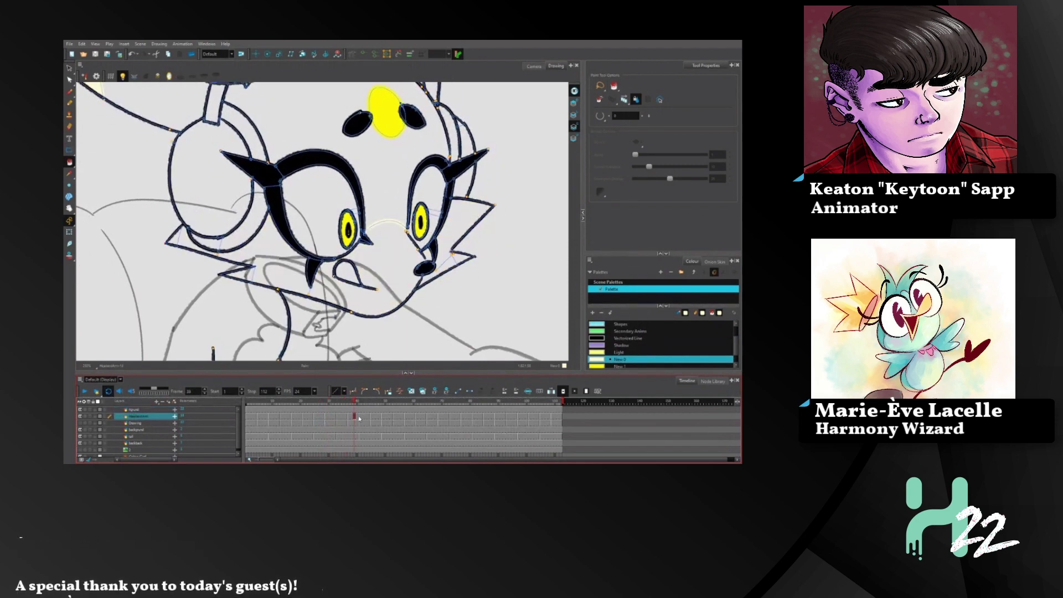
- Go to the unpainted head drawing around frame 38 and close the gaps in its cheek and muzzle outlines with the Stroke tool
click(343, 419)
click(351, 419)
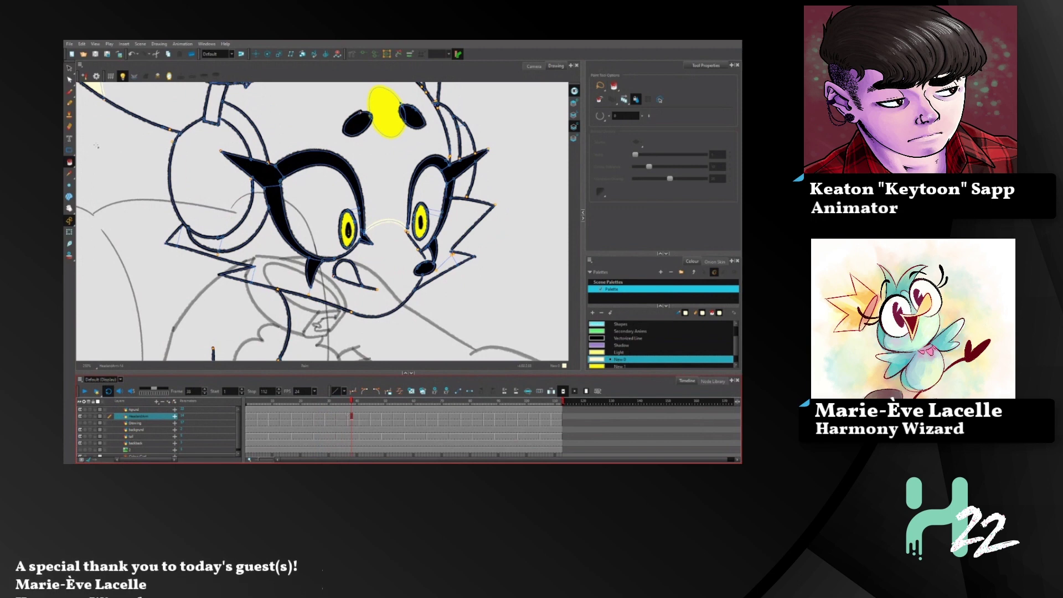
drag(72, 165, 100, 205)
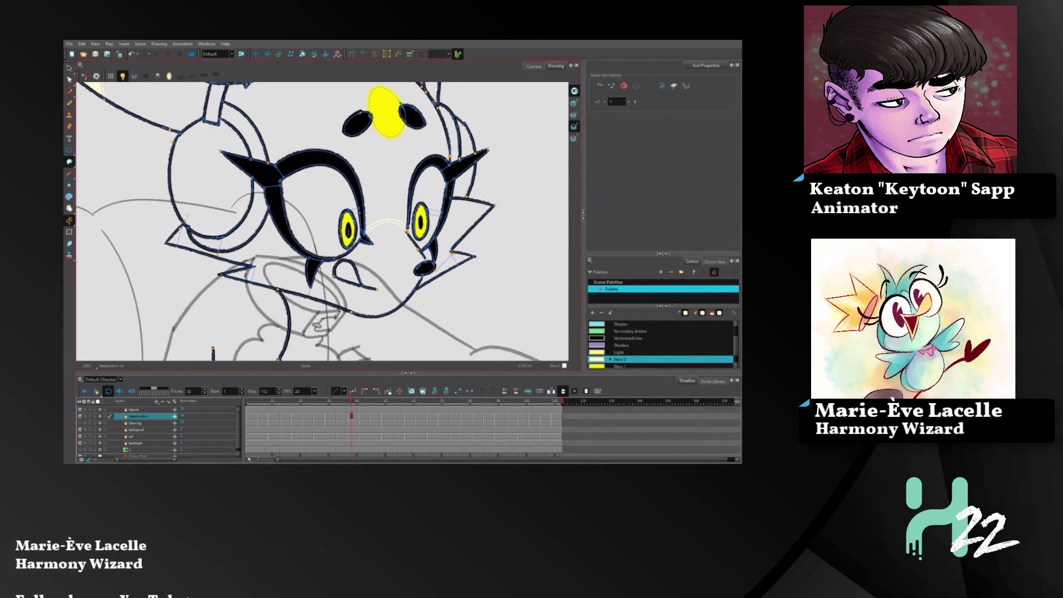
drag(70, 162, 94, 166)
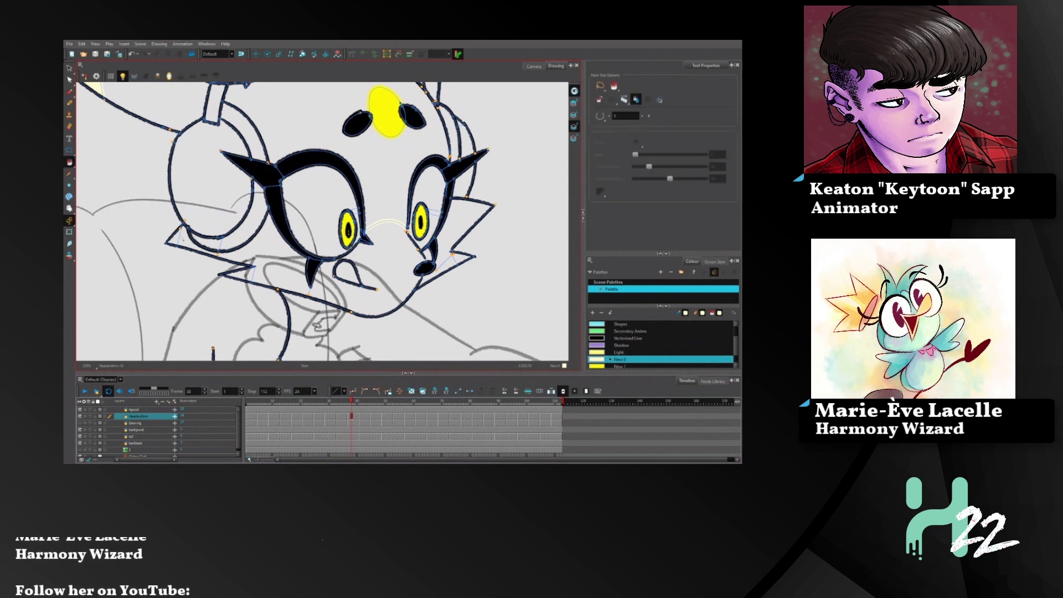
click(187, 242)
click(249, 276)
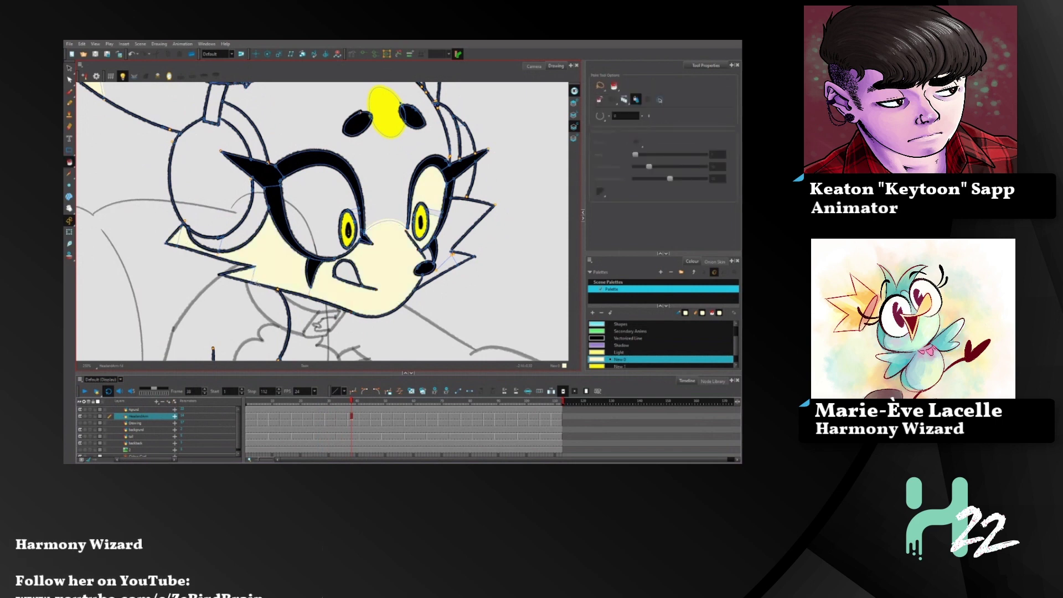
key(ctrl+z)
key(ctrl+z)
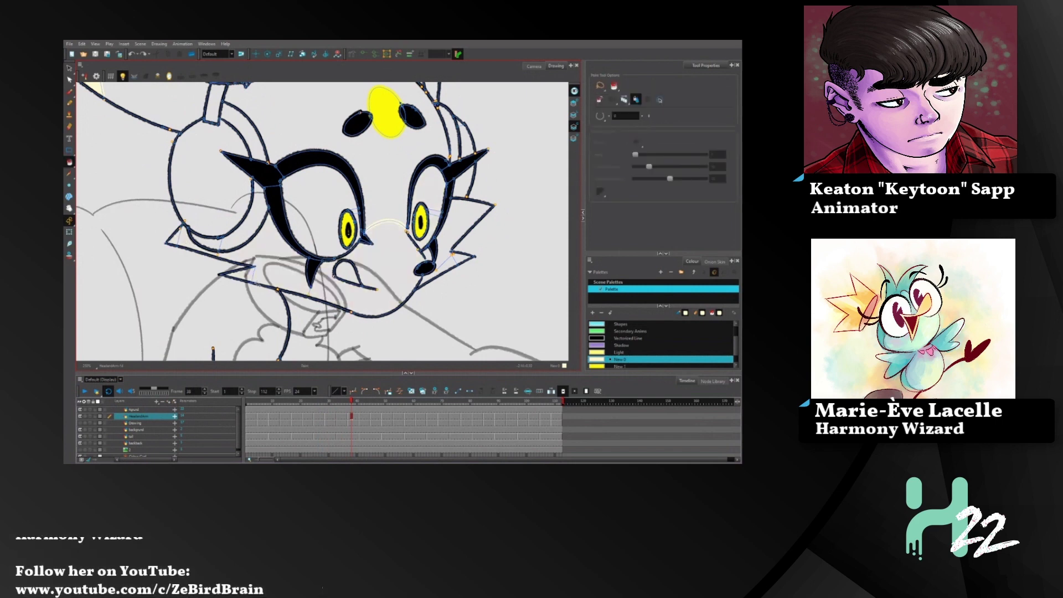
- Close the remaining gap beside the right eye with the Stroke tool and paint both cheek fur areas and the muzzle cream
drag(70, 162, 98, 210)
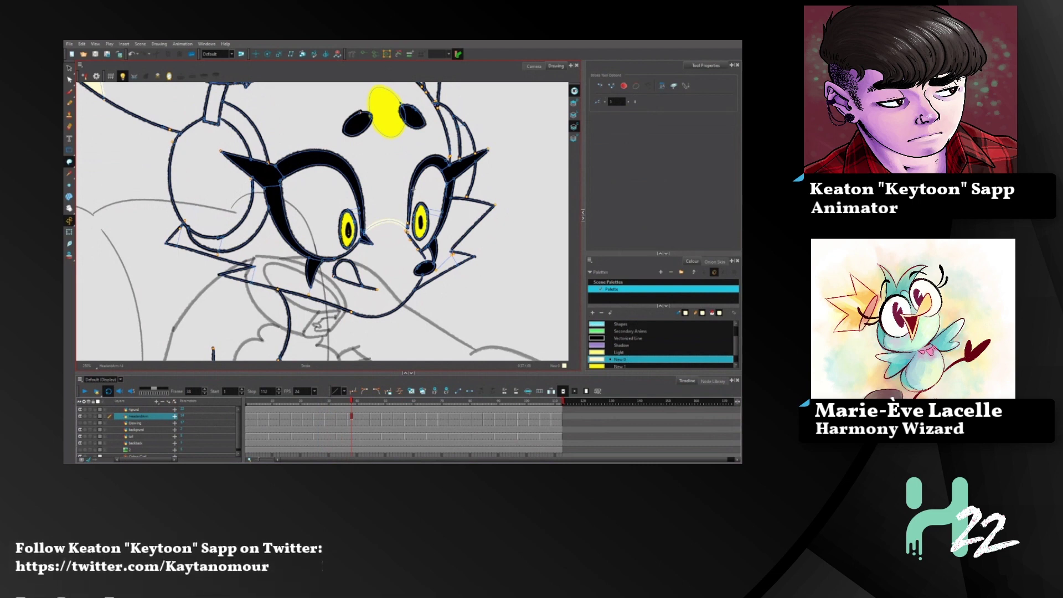
click(69, 162)
click(94, 161)
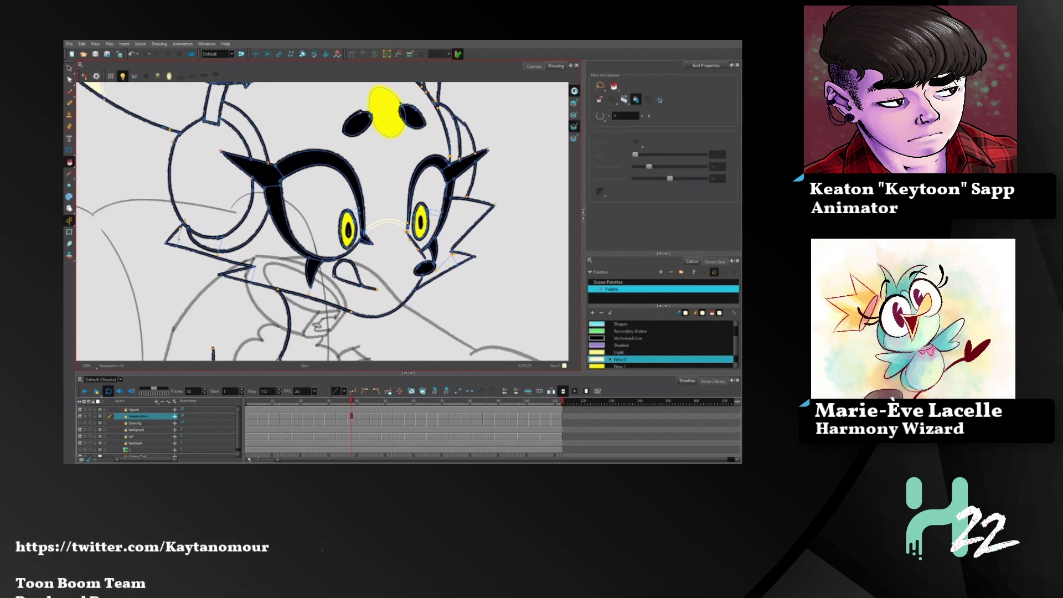
drag(178, 237, 199, 235)
click(249, 276)
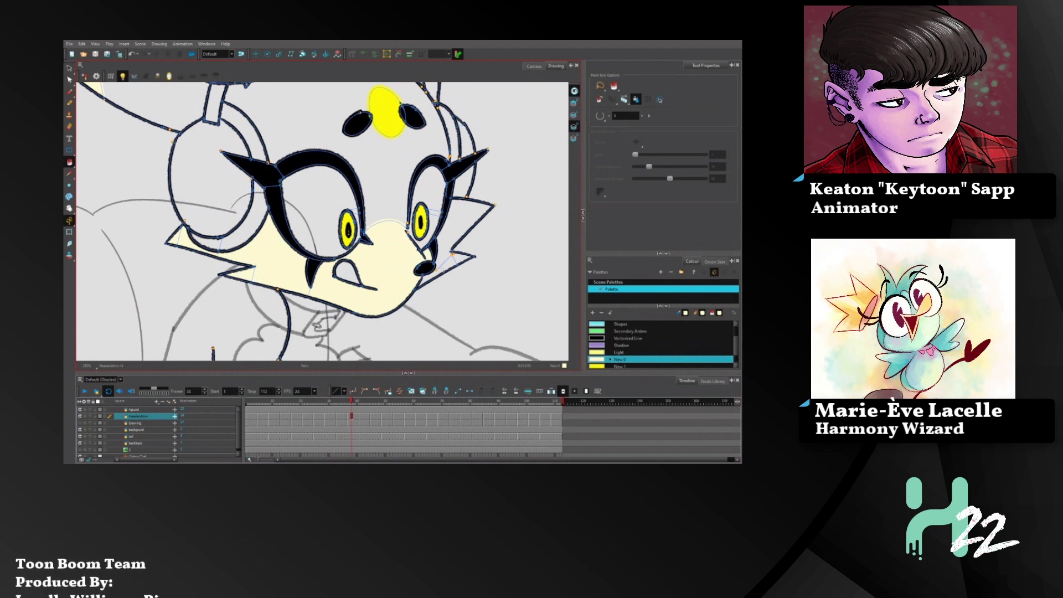
click(453, 255)
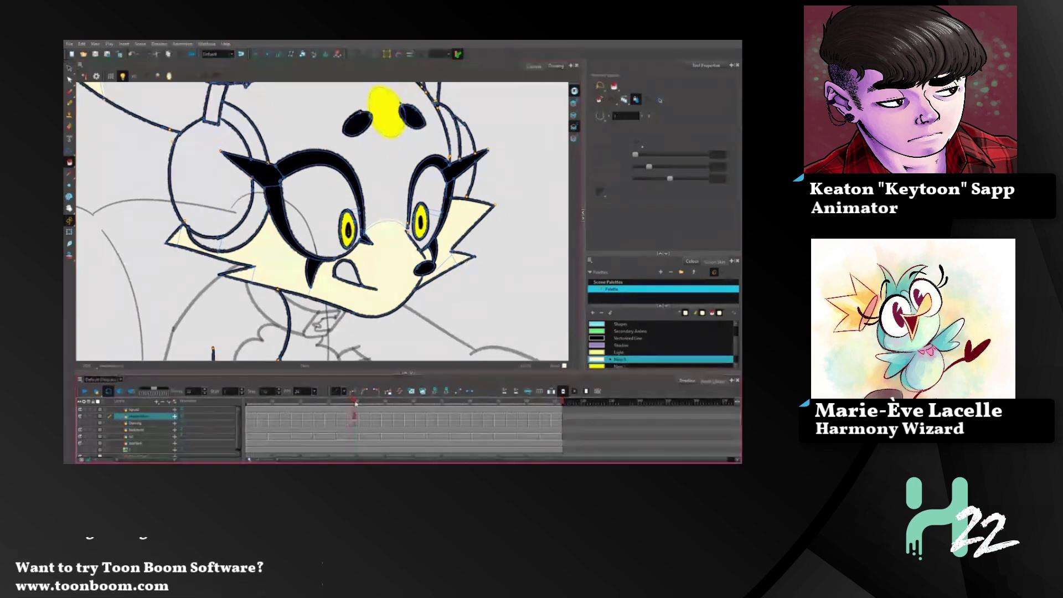
- Paint the left cheek fur cream on the head drawing around frame 41 and undo the muzzle fill
drag(355, 403, 359, 403)
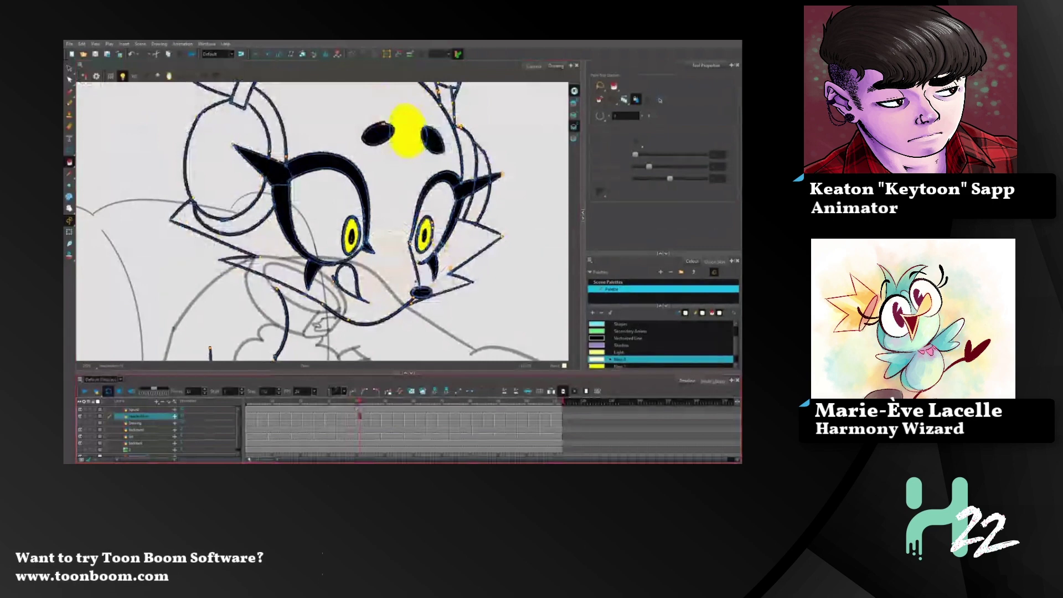
click(234, 198)
click(326, 284)
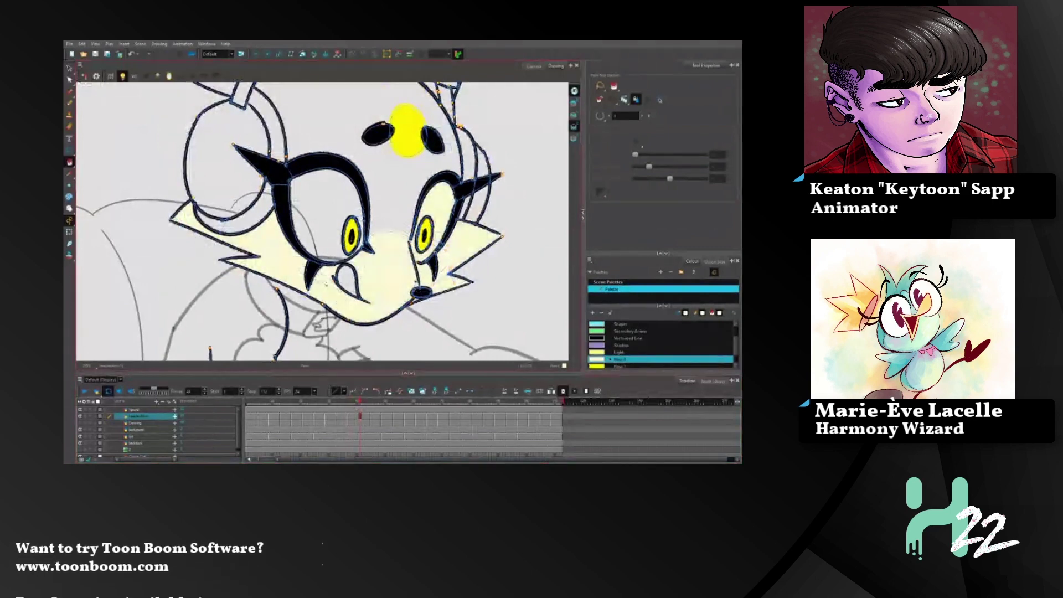
key(ctrl+z)
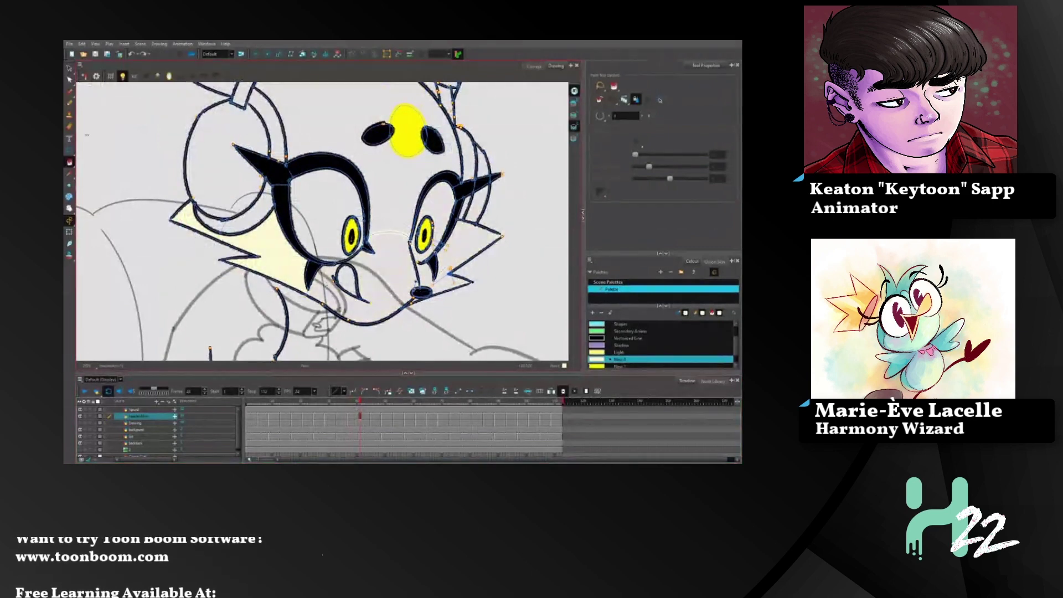
- Close the gap beside the right eye with the Stroke tool and paint the muzzle and right cheek fur cream around frame 41
click(69, 162)
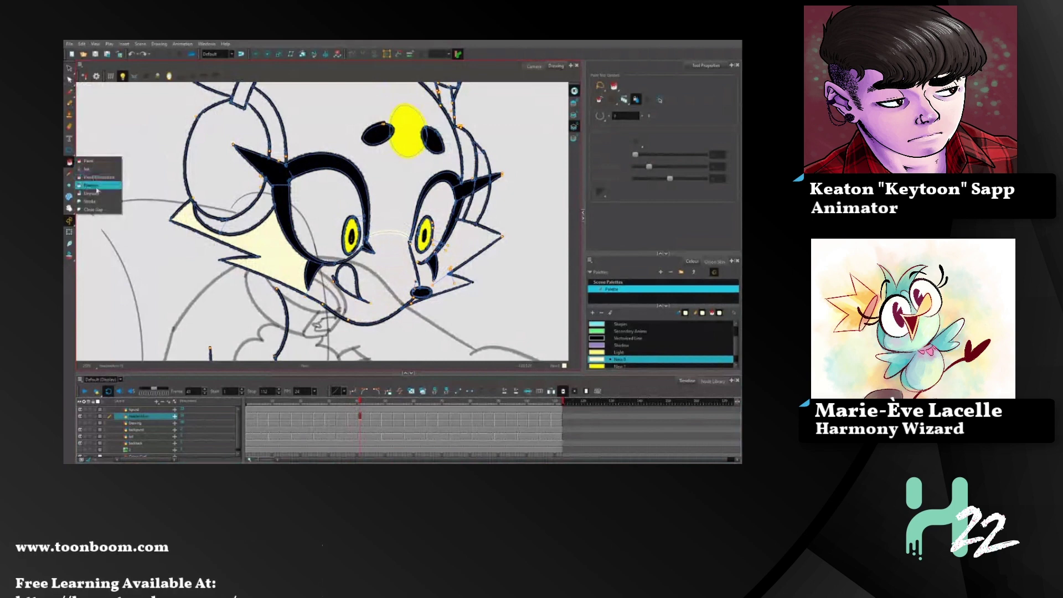
click(98, 202)
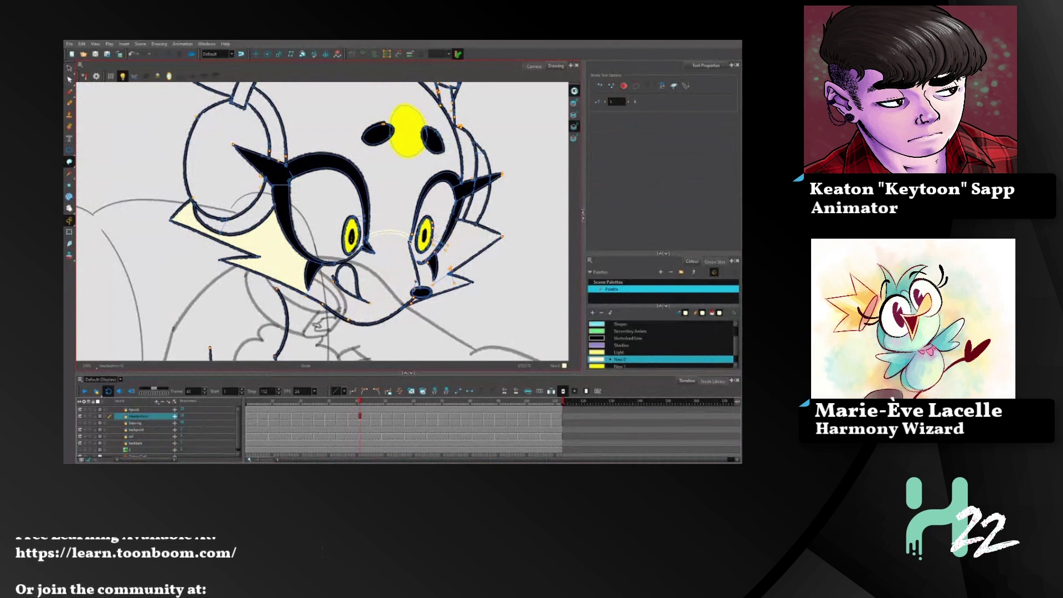
drag(70, 162, 95, 162)
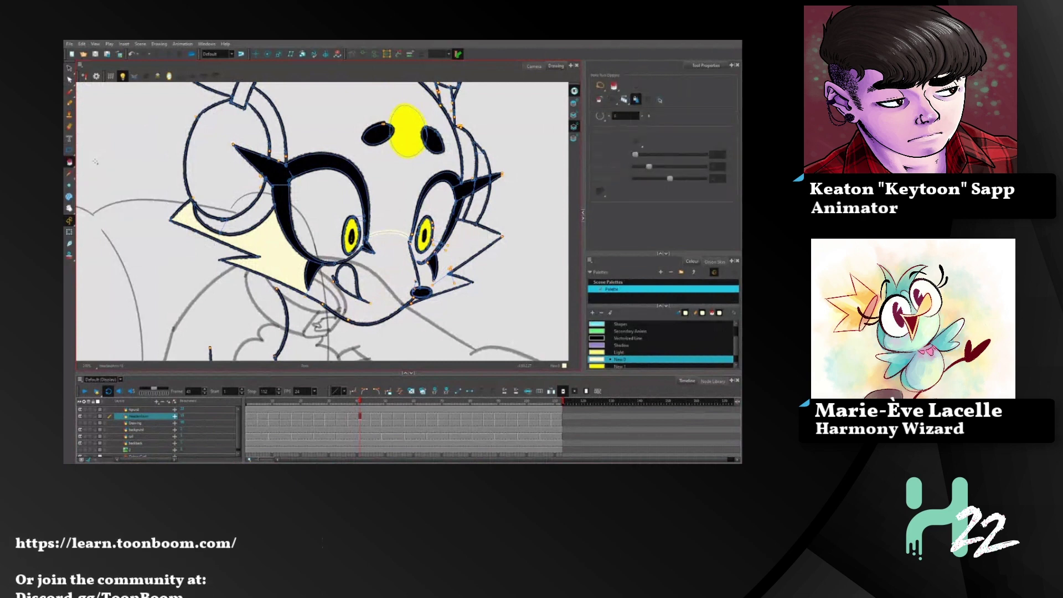
click(330, 298)
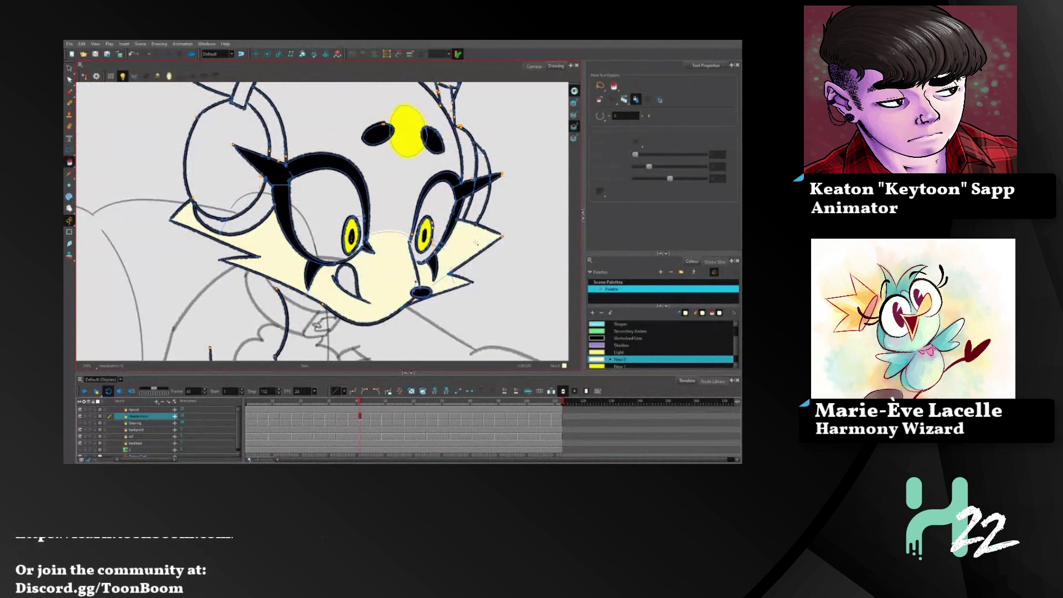
- Paint the left cheek fur cream on the head drawing around frame 45 and close gaps in the muzzle outline with the Stroke tool
drag(360, 402, 300, 401)
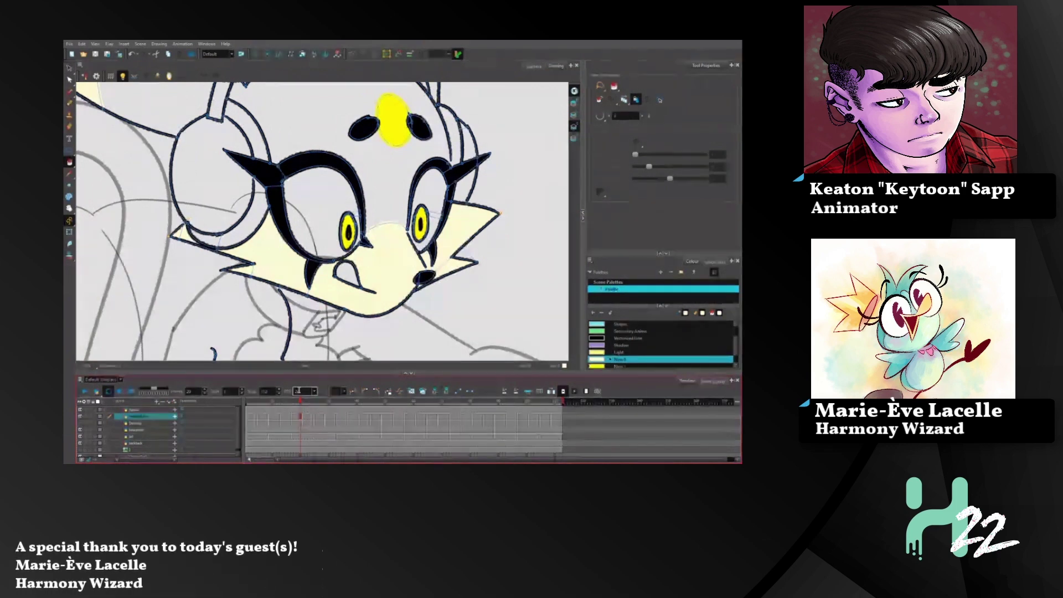
mouse_move(302, 401)
mouse_down()
mouse_move(371, 404)
mouse_move(368, 373)
mouse_move(373, 408)
mouse_up()
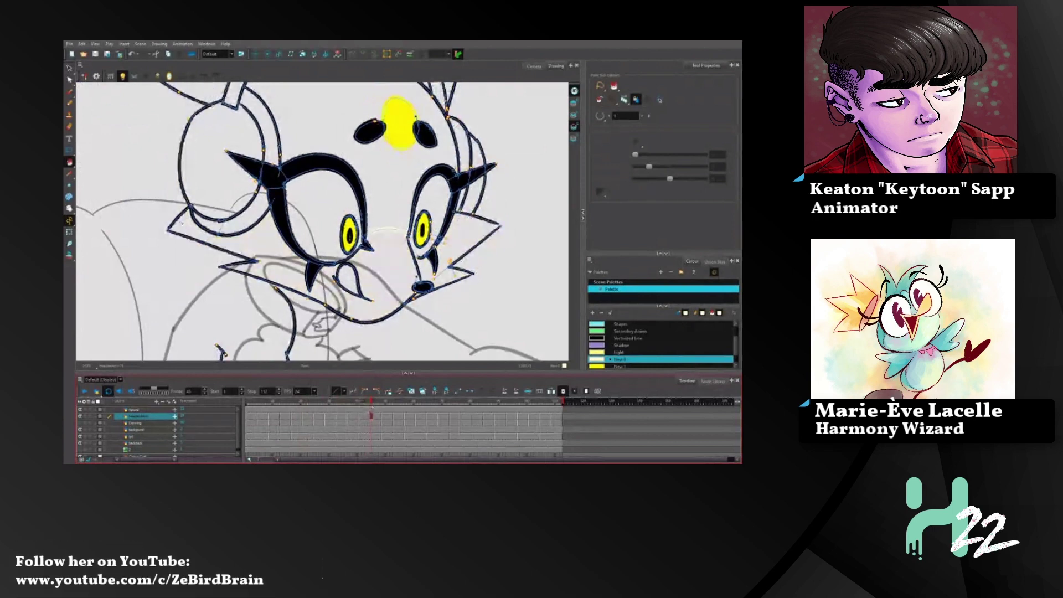
click(280, 263)
click(450, 245)
key(ctrl+z)
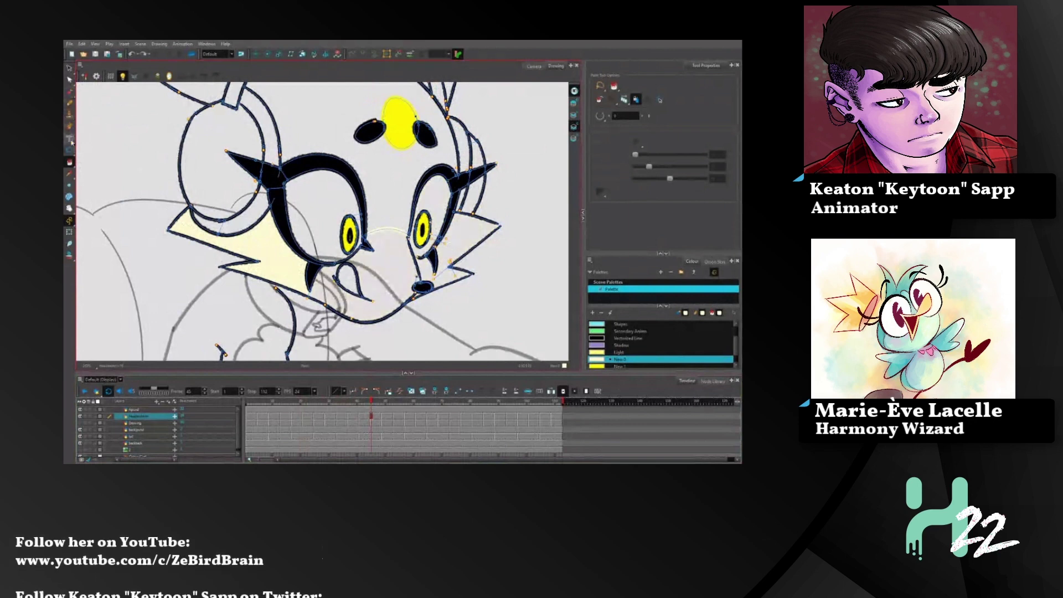
click(71, 164)
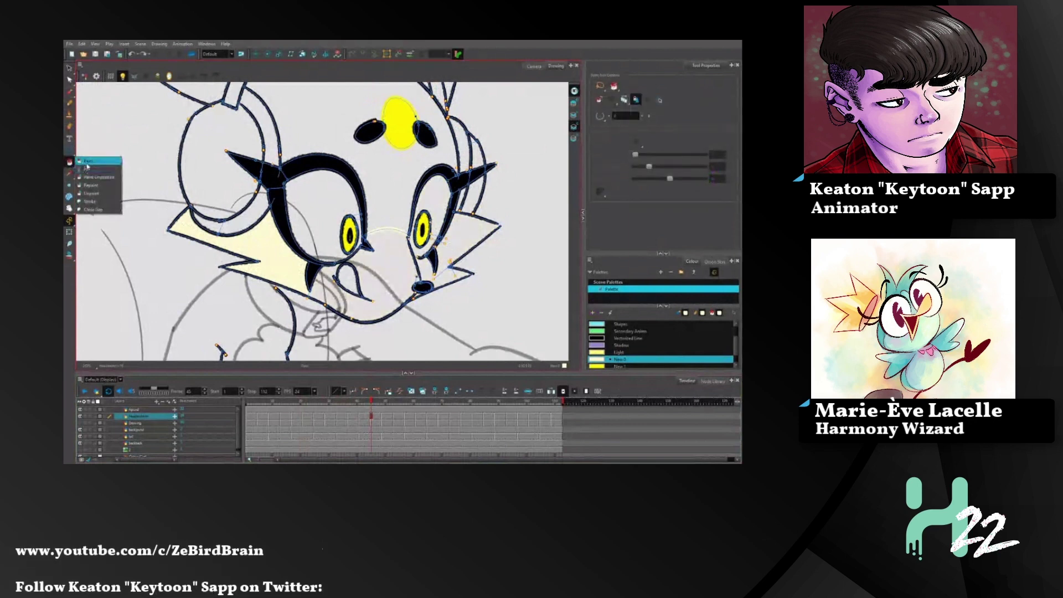
click(97, 200)
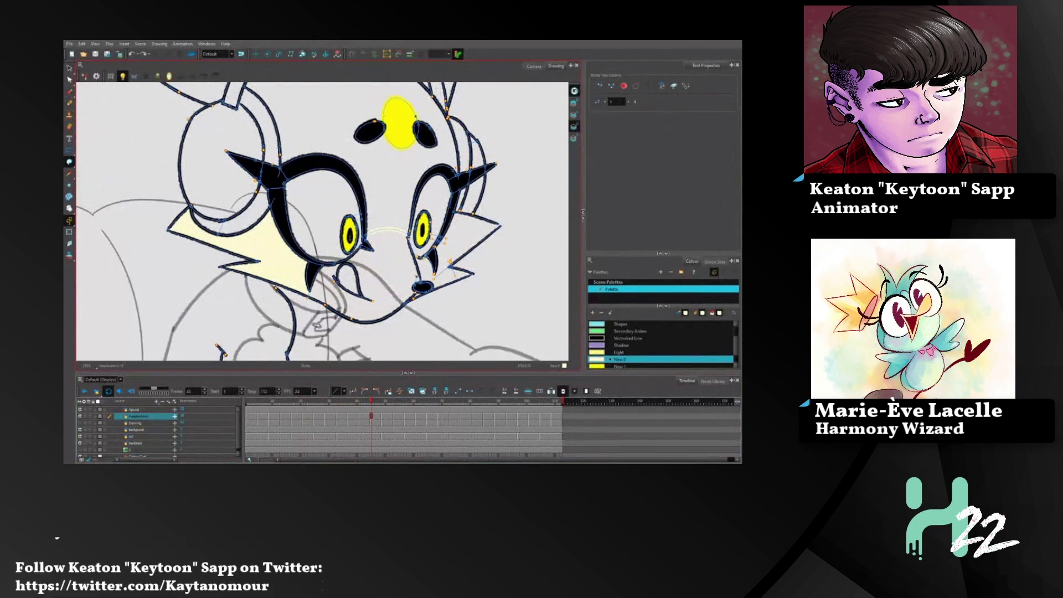
click(69, 161)
click(94, 161)
click(383, 260)
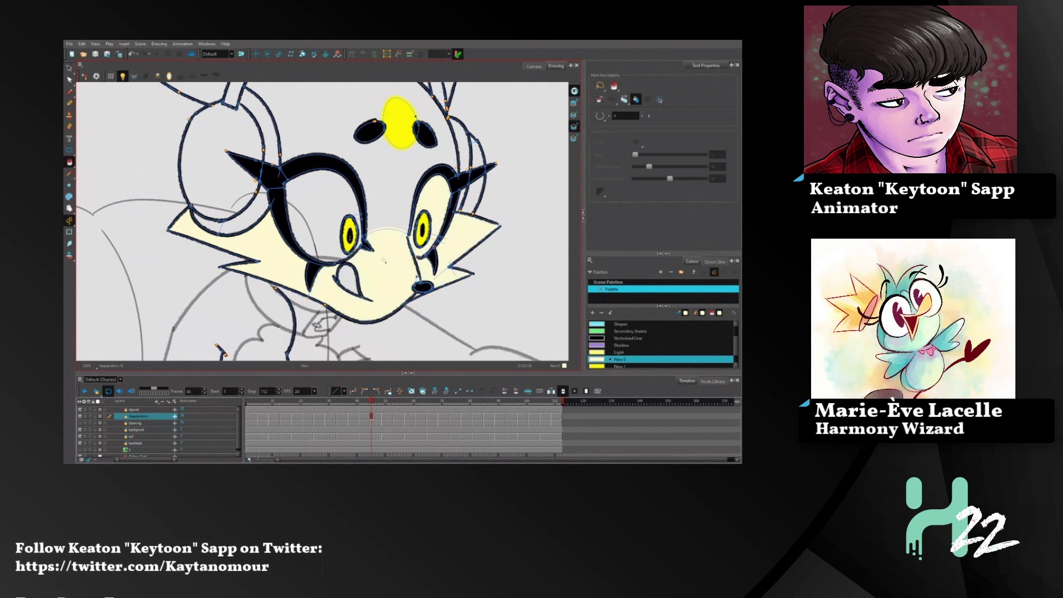
key(ctrl+z)
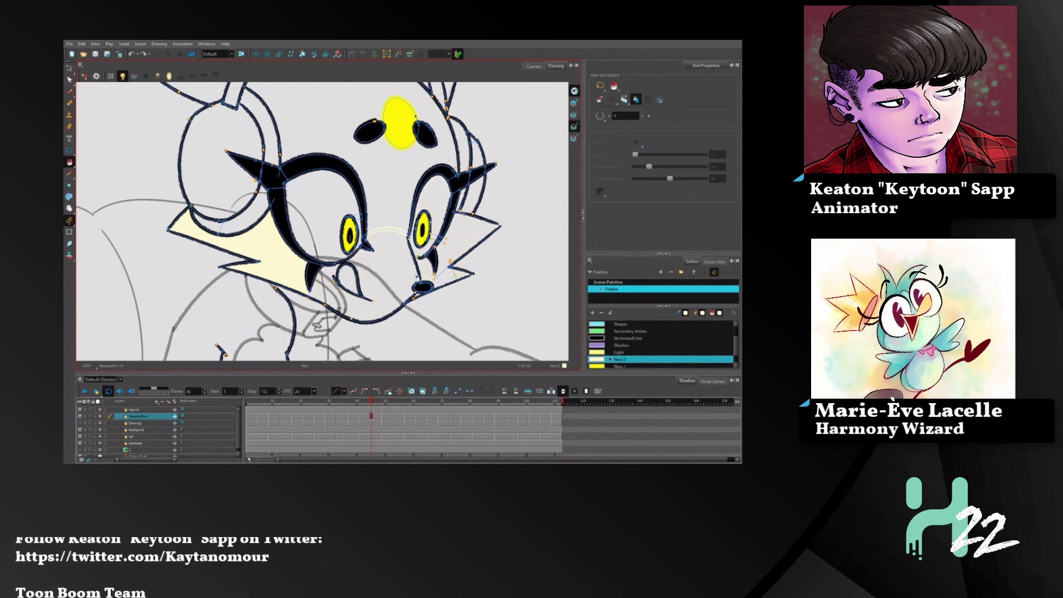
- Close the remaining gap at the right eye with the Stroke tool and paint the muzzle and right cheek fur cream around frame 45
click(69, 162)
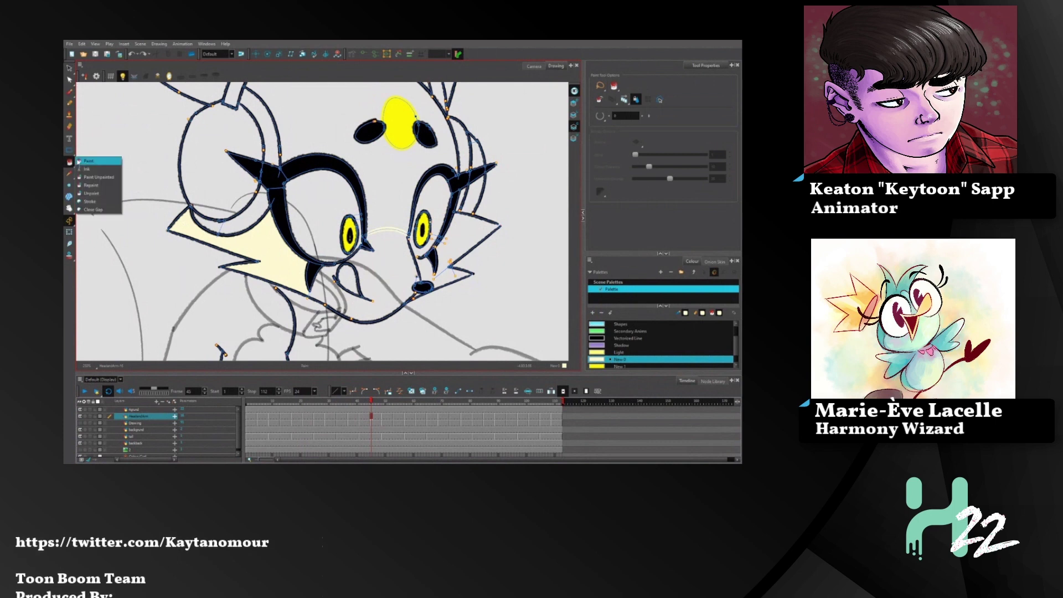
click(89, 202)
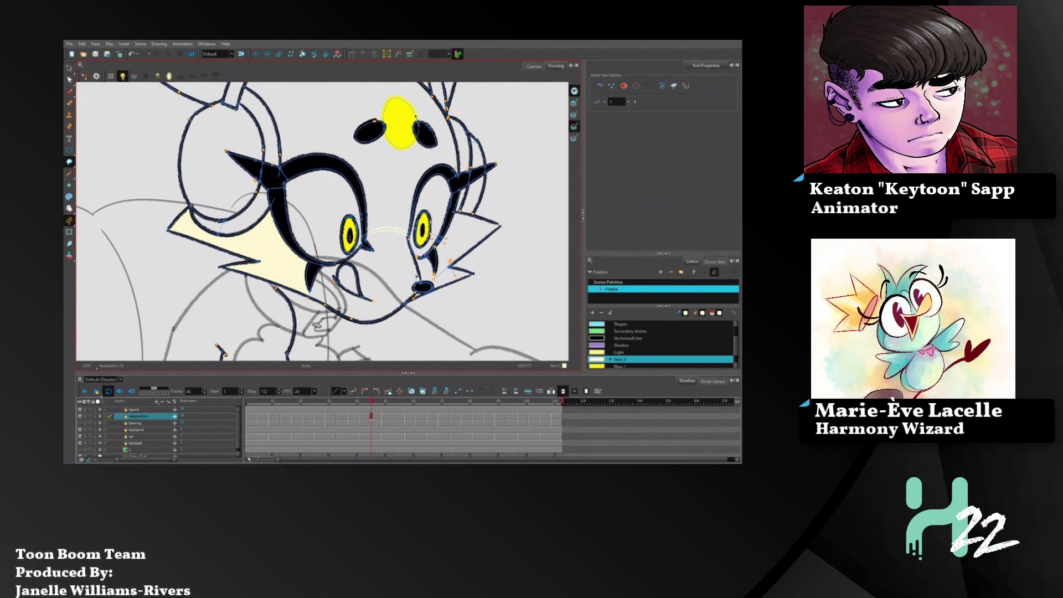
click(69, 161)
click(89, 160)
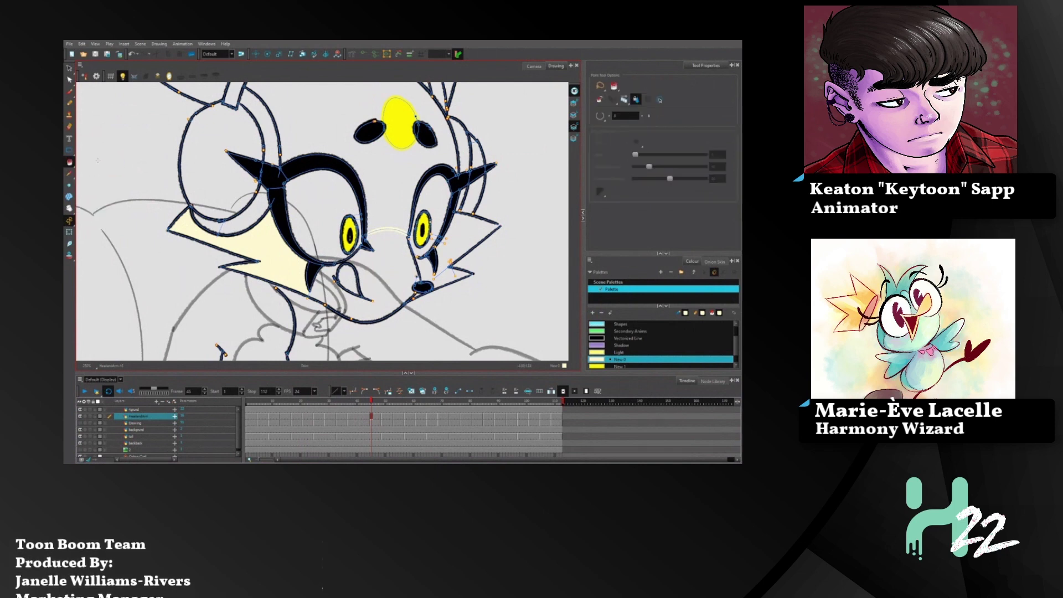
click(408, 255)
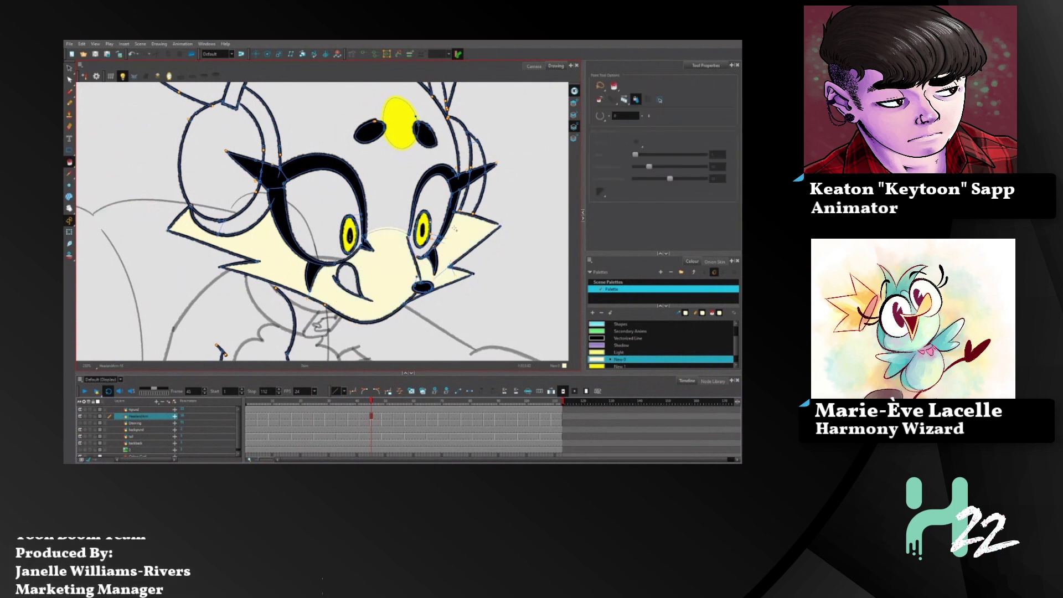
- Close the outline gaps on the head drawing around frame 49 with the Stroke tool, checking it in mirrored view, and return to Paint
click(370, 403)
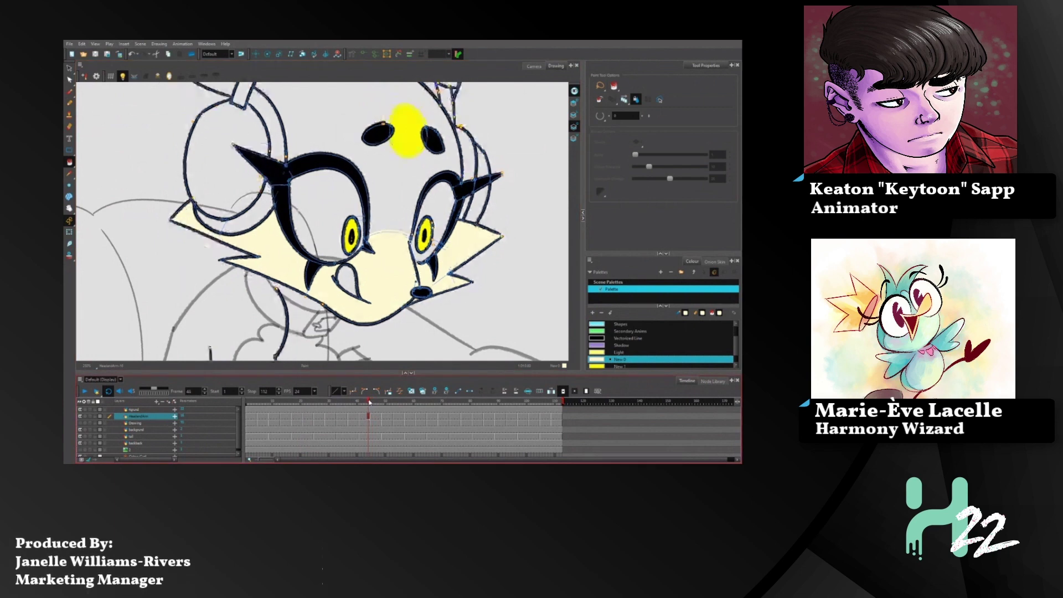
drag(369, 403, 382, 403)
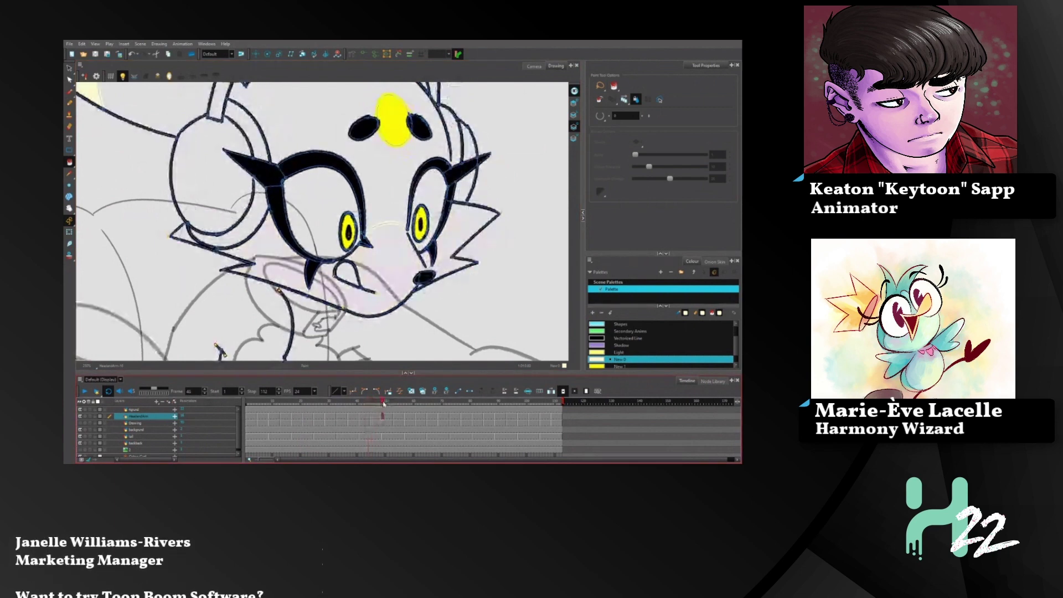
click(69, 162)
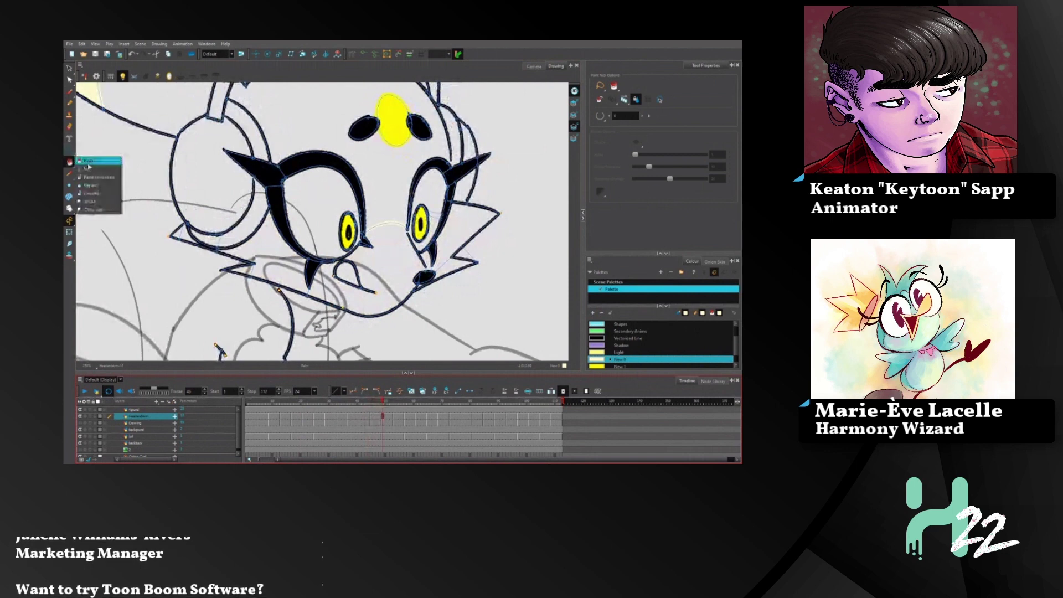
click(93, 203)
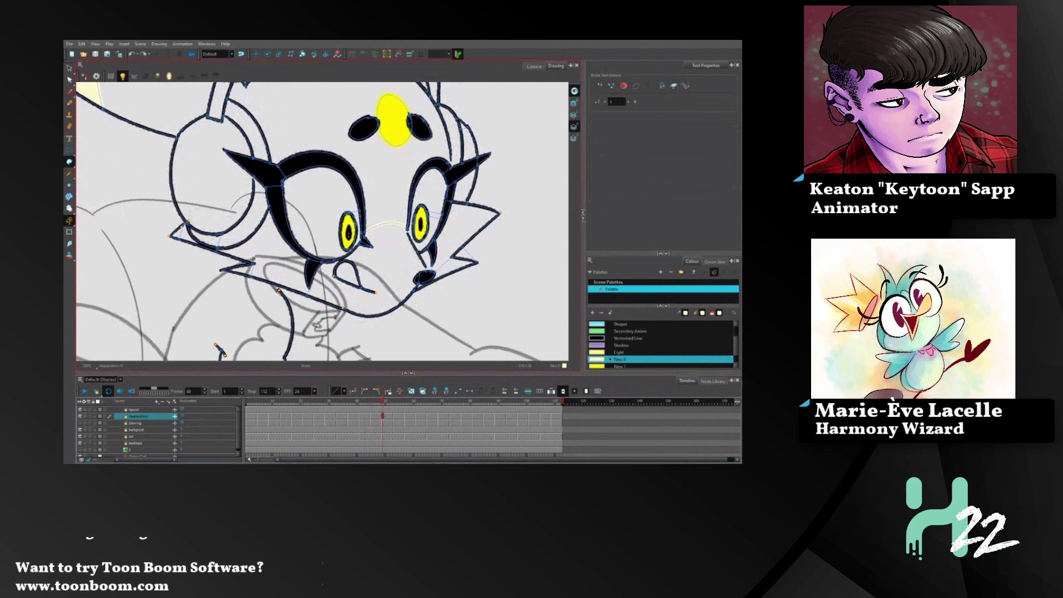
click(84, 76)
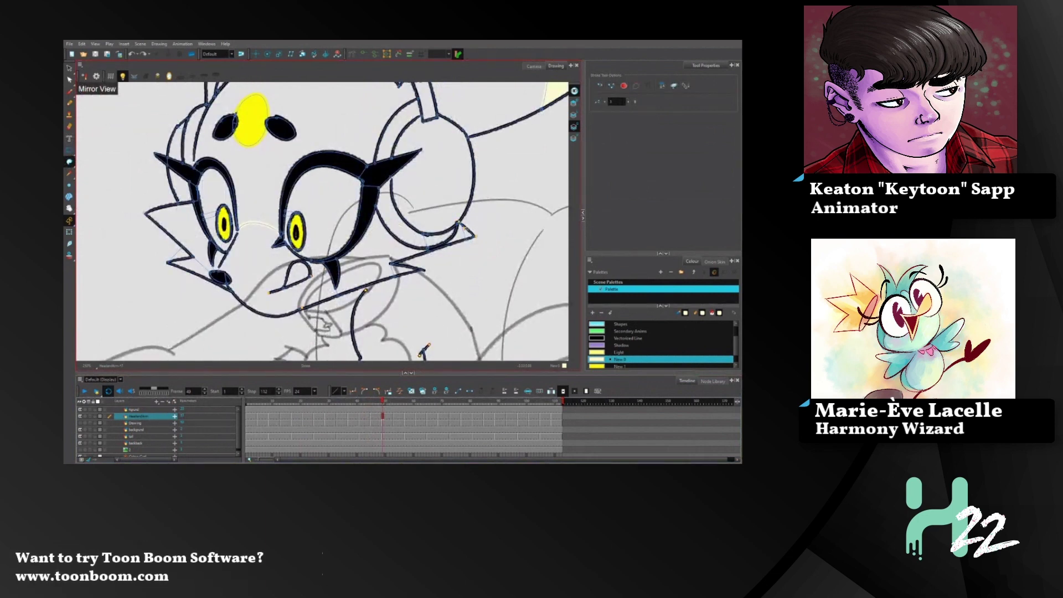
click(84, 76)
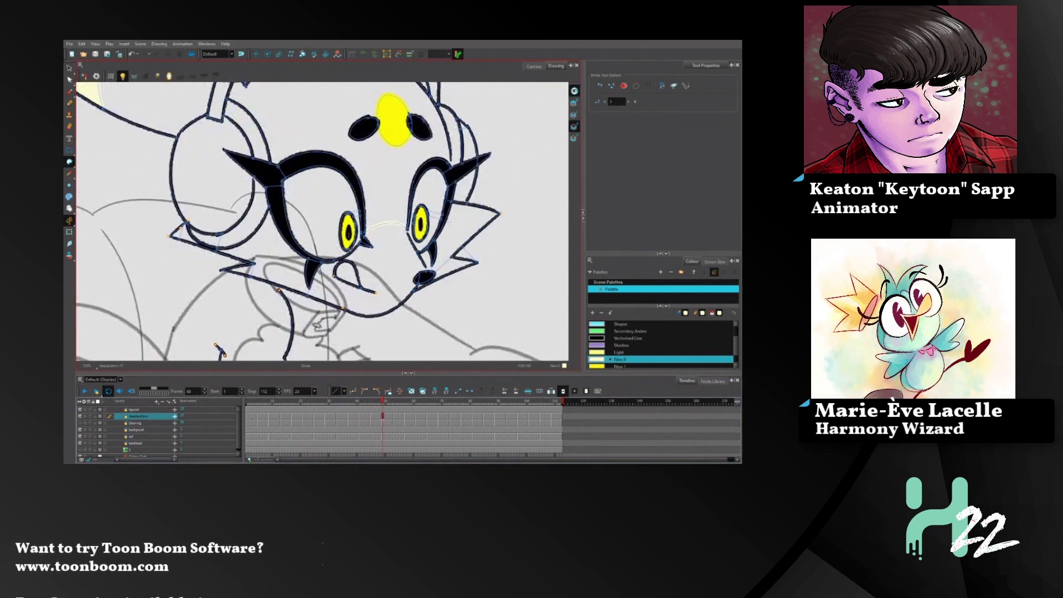
click(70, 163)
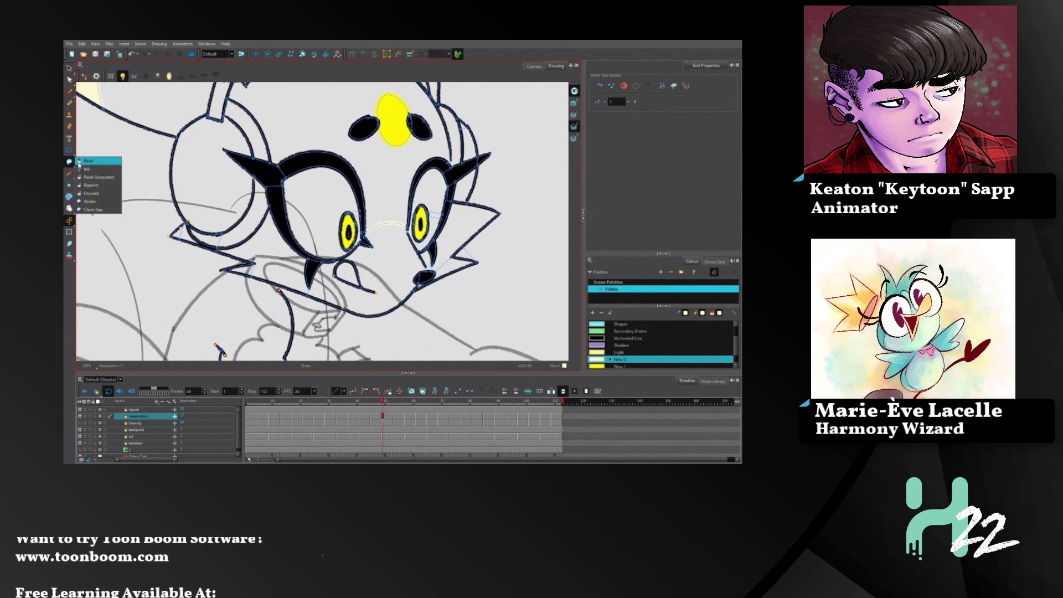
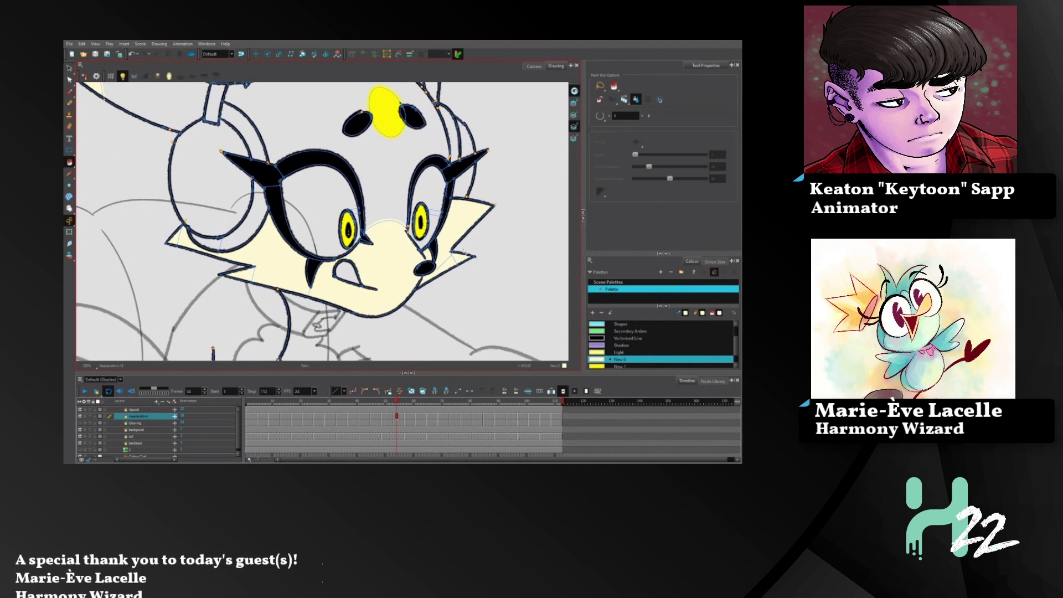
- Scrub through the animation and go to the unpainted head drawing around frame 58
click(382, 399)
drag(382, 400, 304, 400)
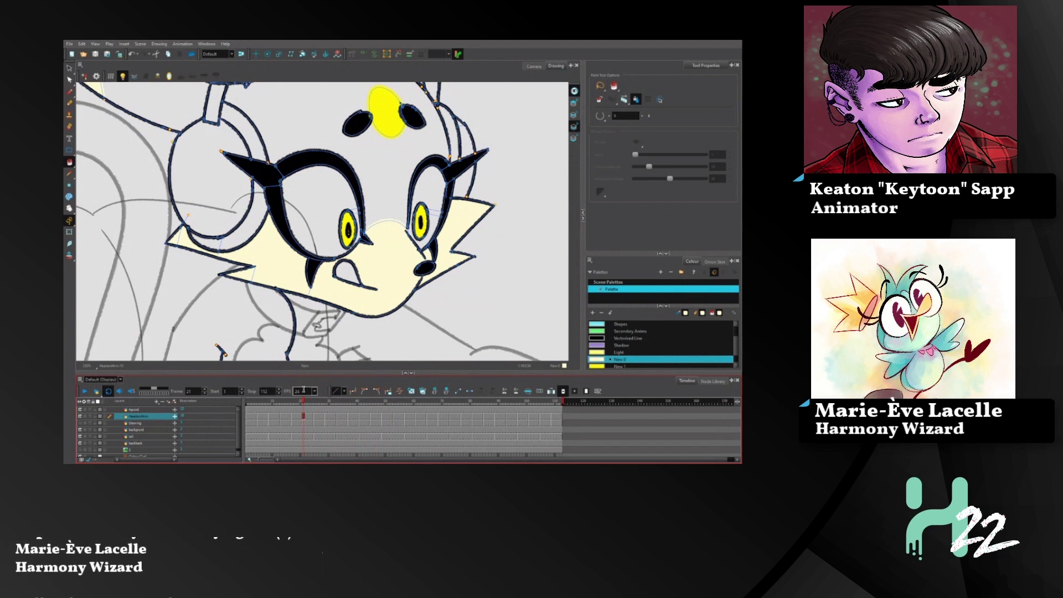
drag(390, 399, 408, 404)
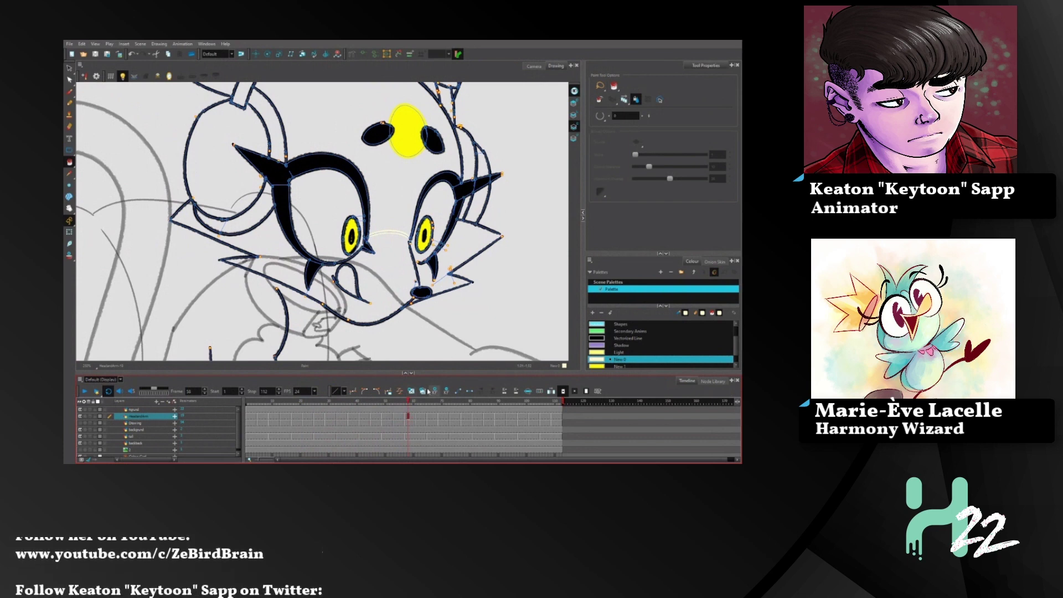
drag(408, 403, 408, 403)
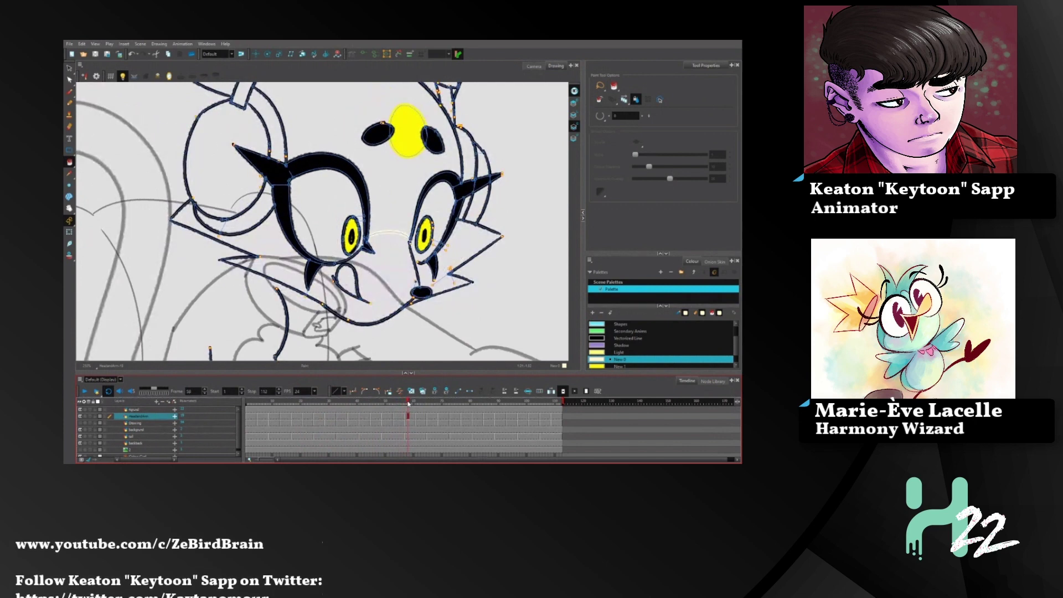
- Try to stretch the left black forehead mark upward with the Contour Editor around frame 58 and undo the change
click(523, 145)
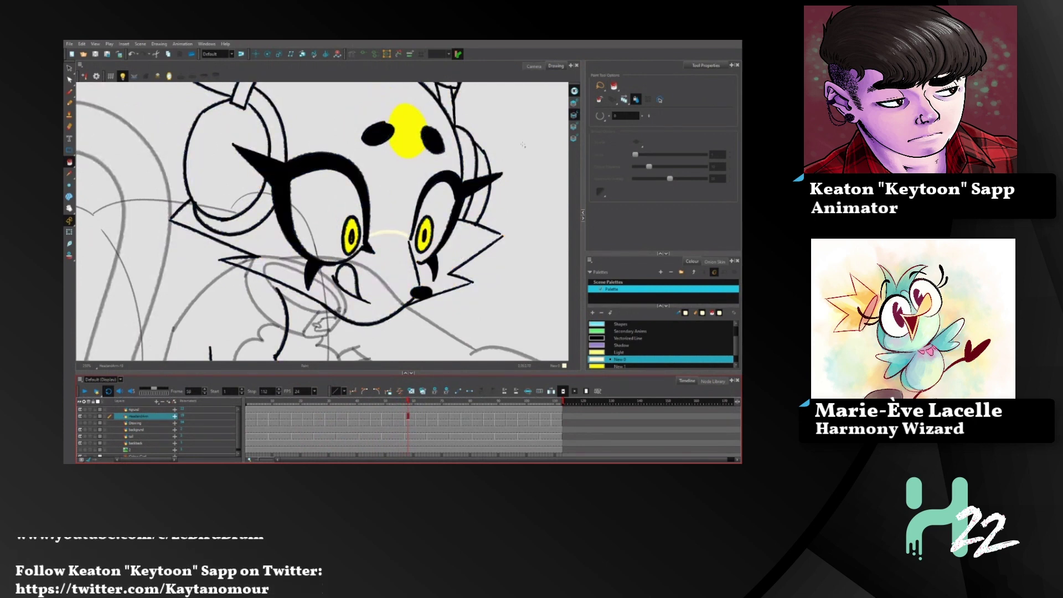
click(69, 79)
click(378, 131)
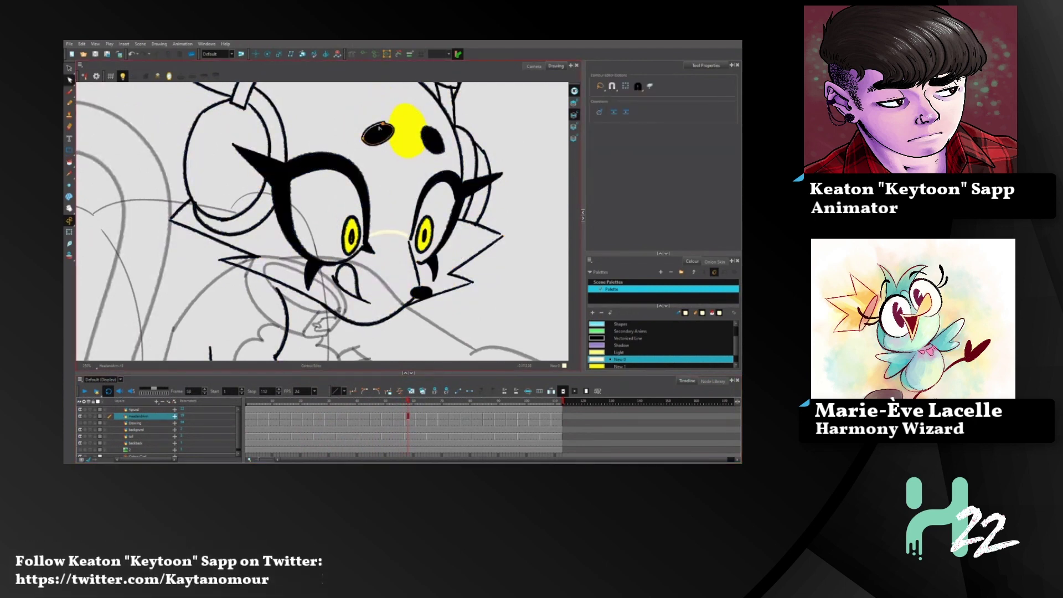
drag(364, 136, 380, 104)
key(ctrl+z)
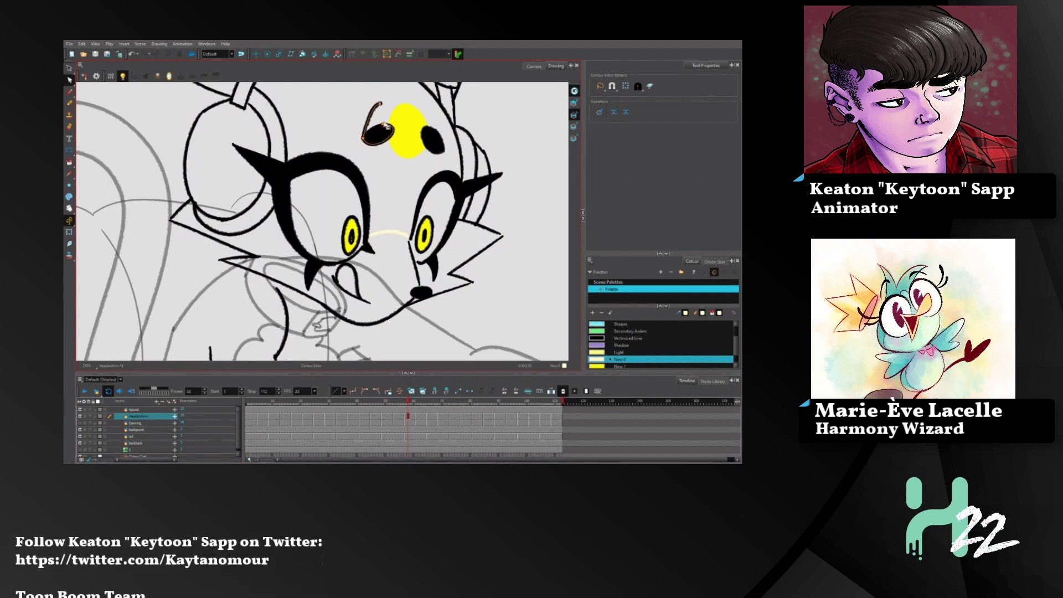
key(ctrl+z)
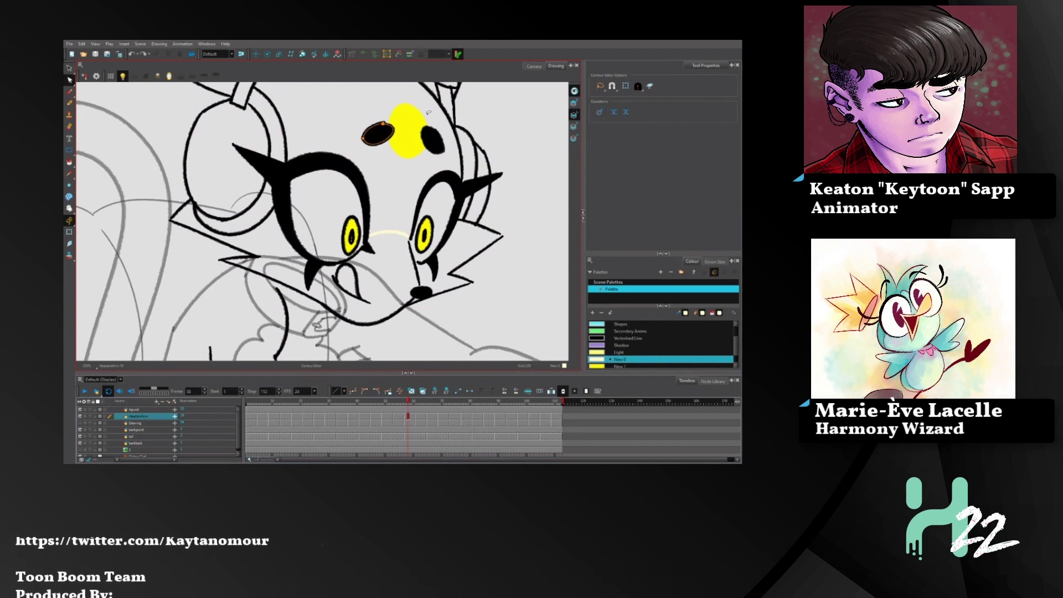
click(399, 417)
click(408, 420)
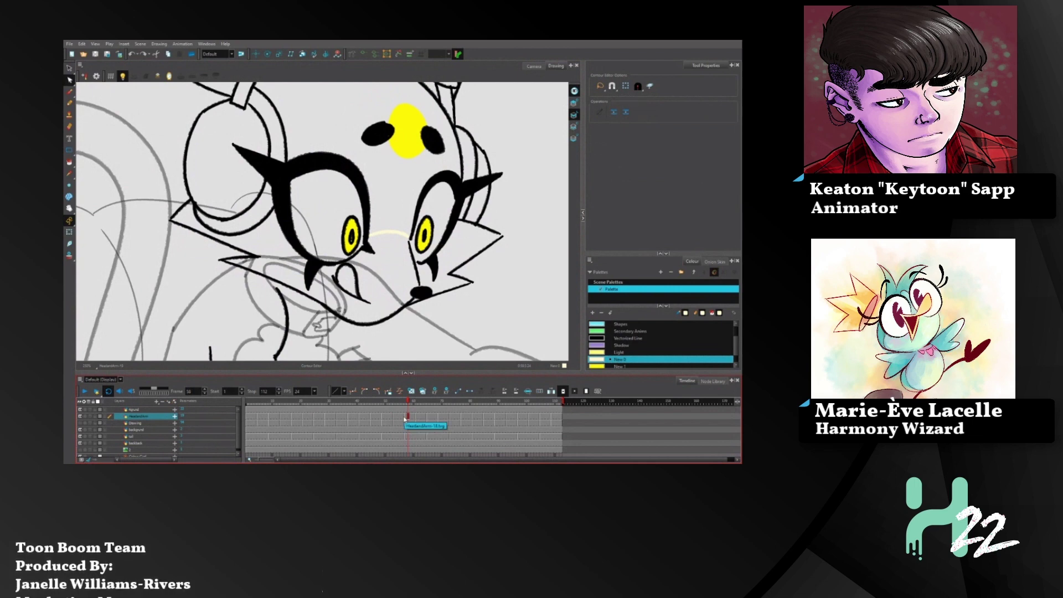
key(ctrl+a)
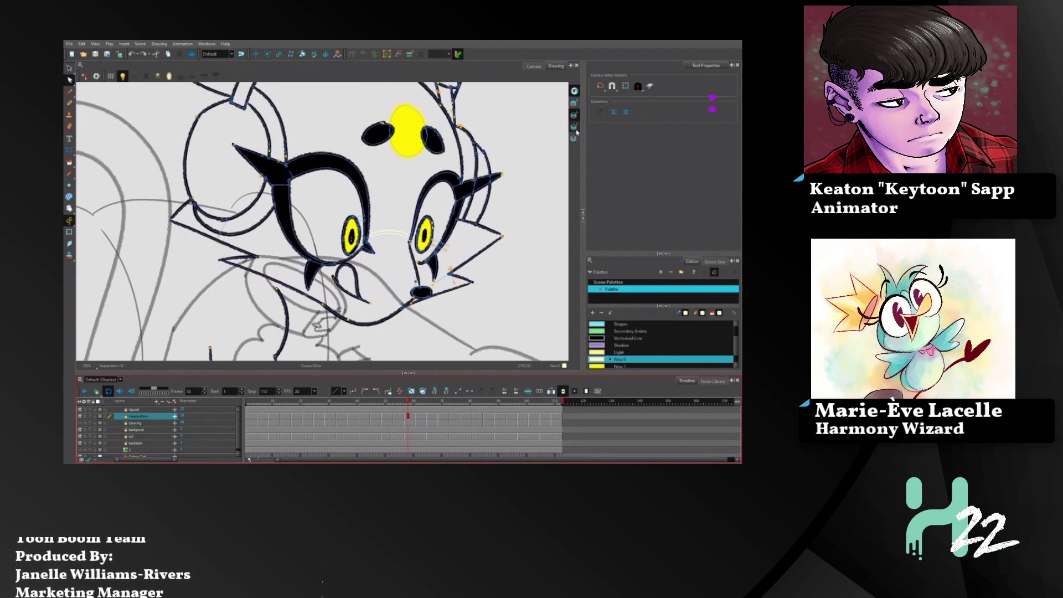
- Paint the left cheek fur cream on the head drawing around frame 58 and undo the muzzle fill
click(69, 162)
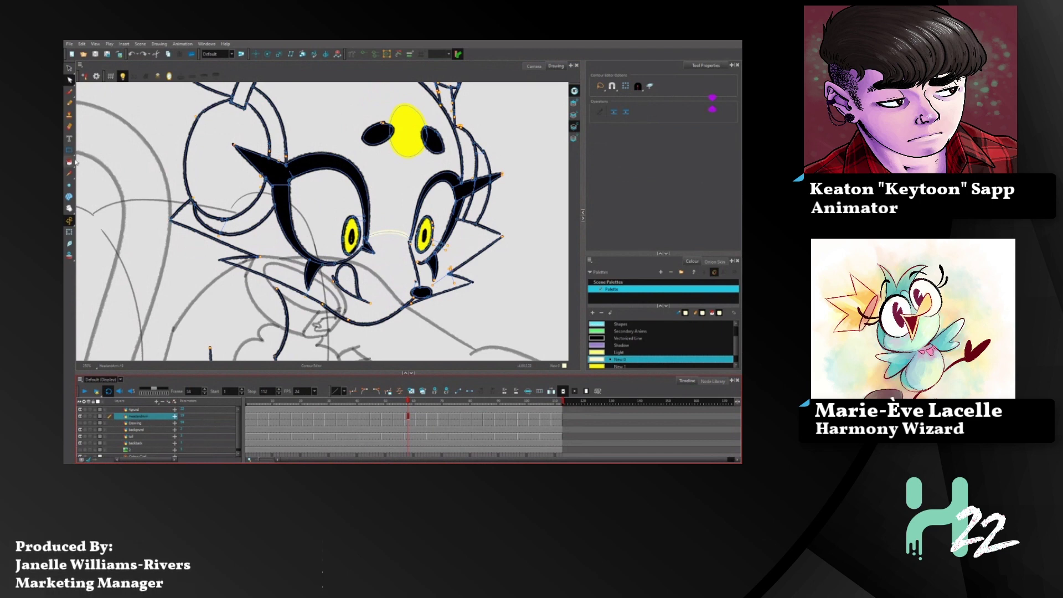
click(190, 216)
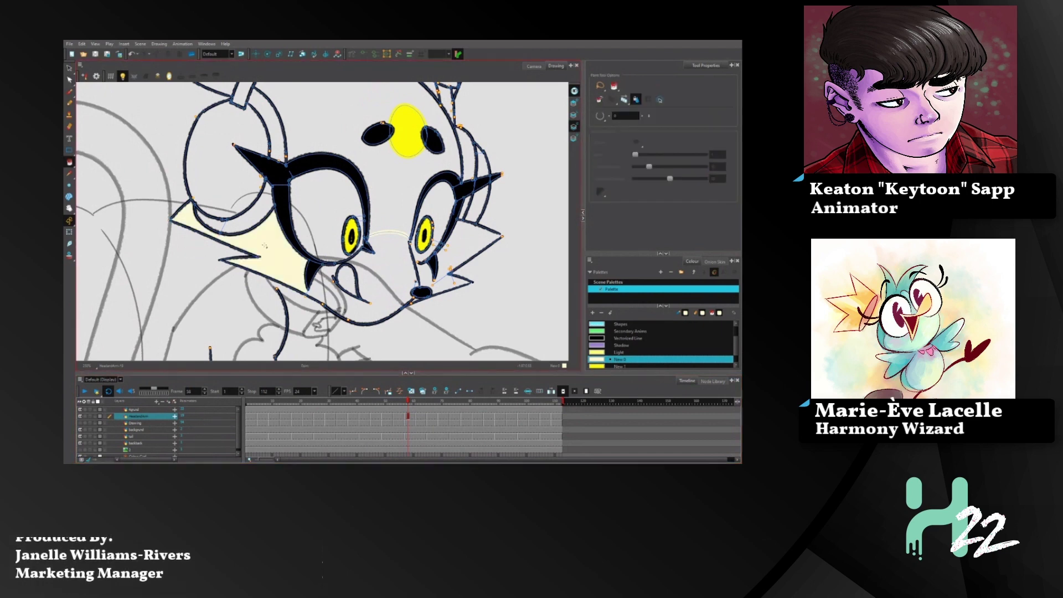
click(331, 290)
key(ctrl+z)
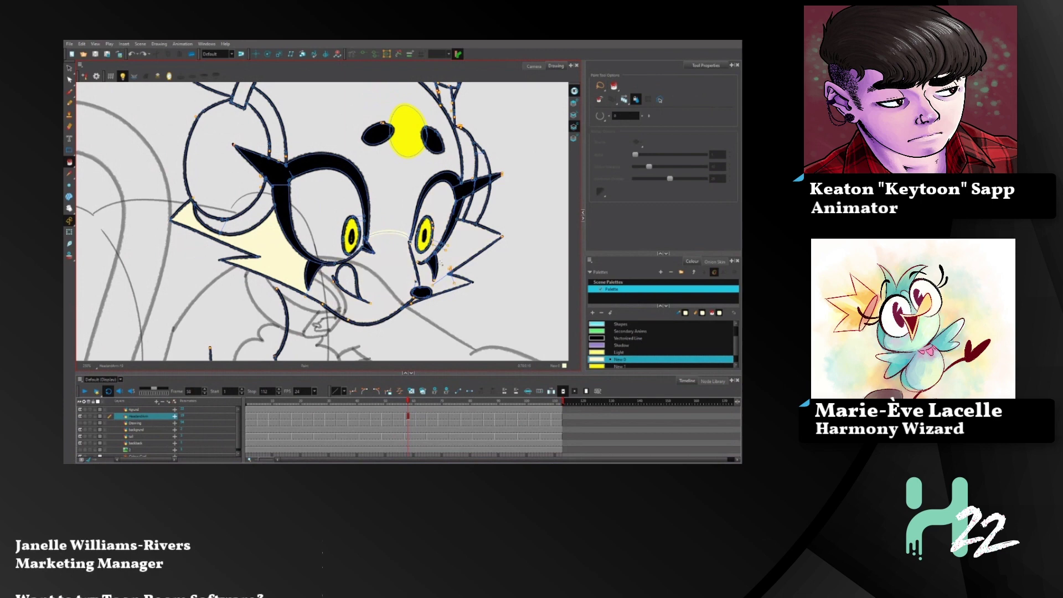
- Close the muzzle outline gaps with the Stroke tool and paint the muzzle and right cheek fur cream around frame 58
click(74, 163)
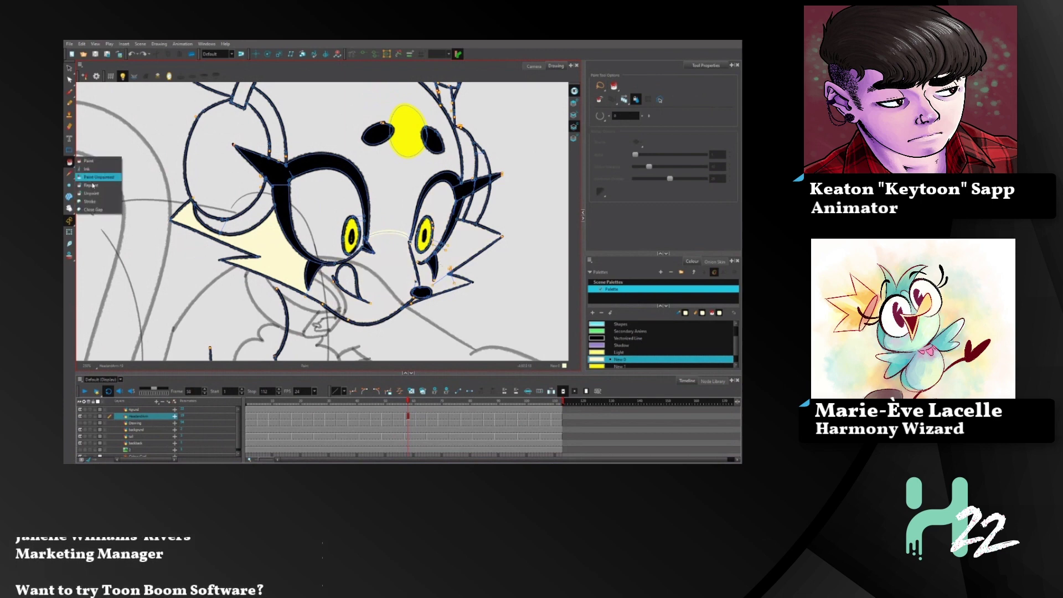
click(95, 200)
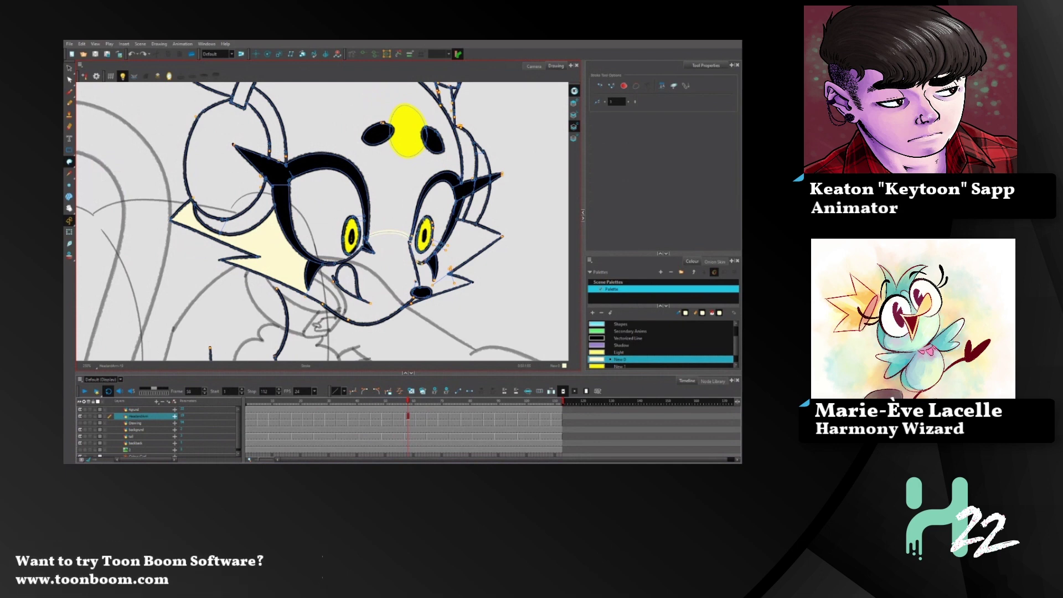
click(70, 161)
click(94, 162)
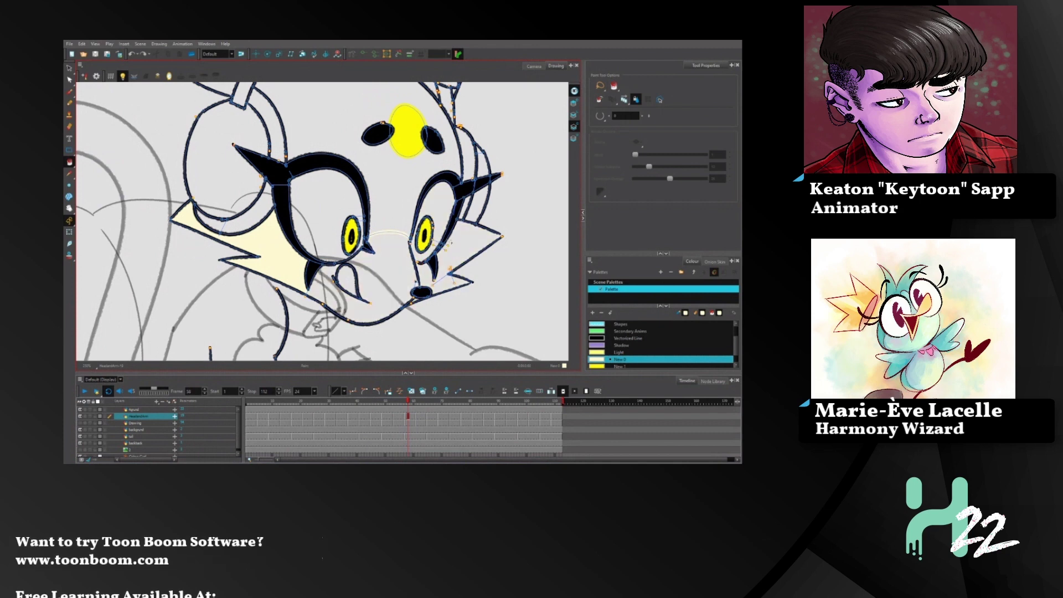
click(70, 161)
click(100, 203)
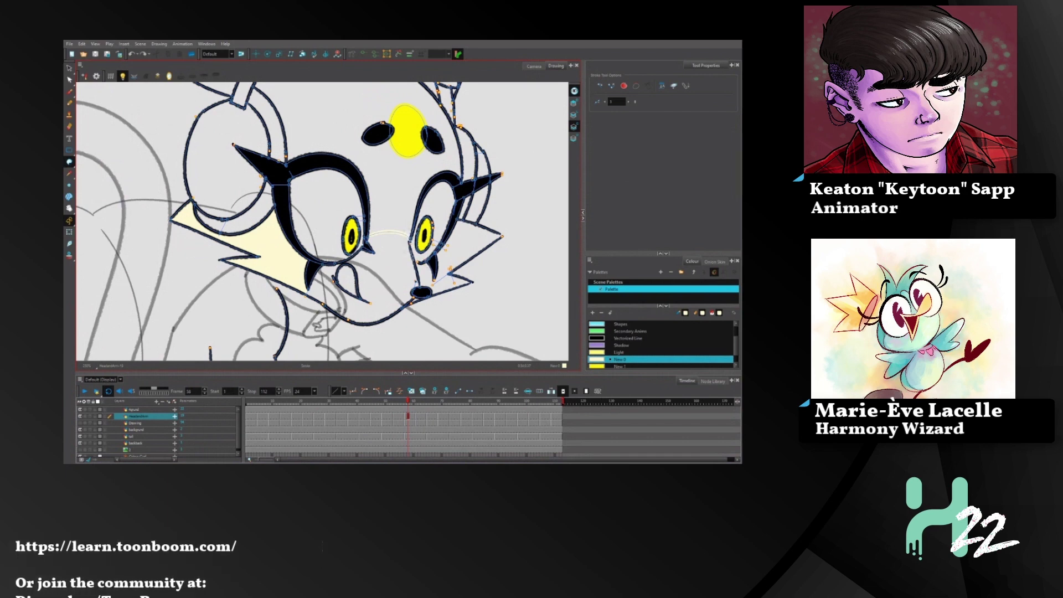
key(ctrl+z)
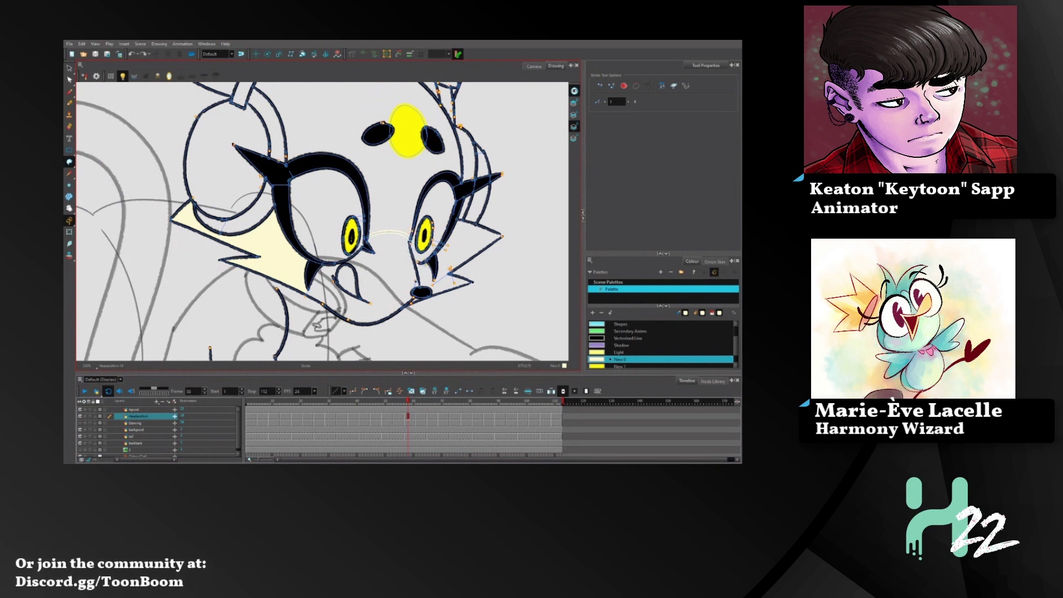
drag(72, 162, 89, 166)
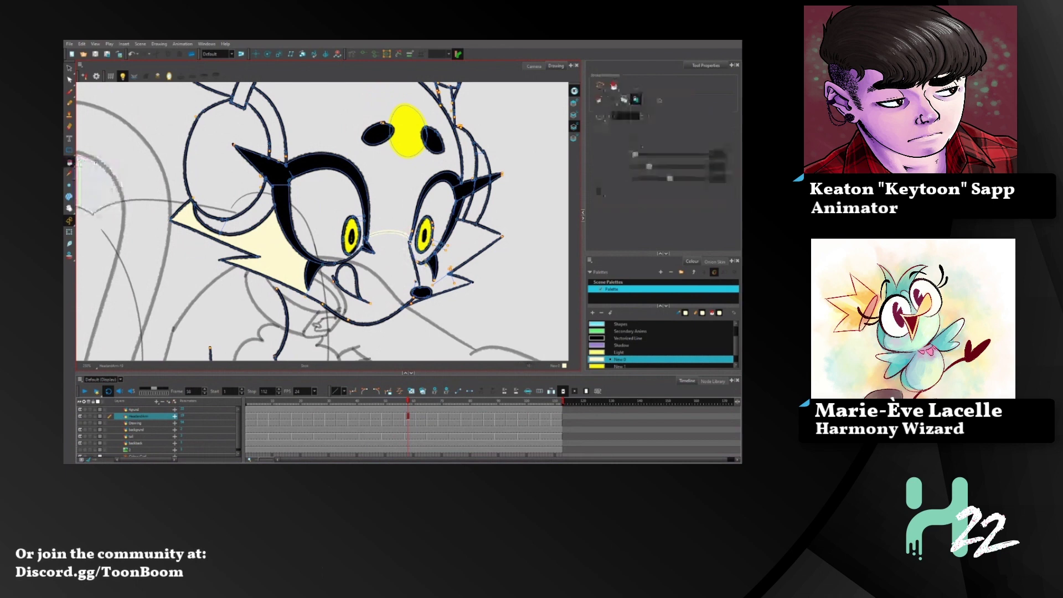
click(386, 259)
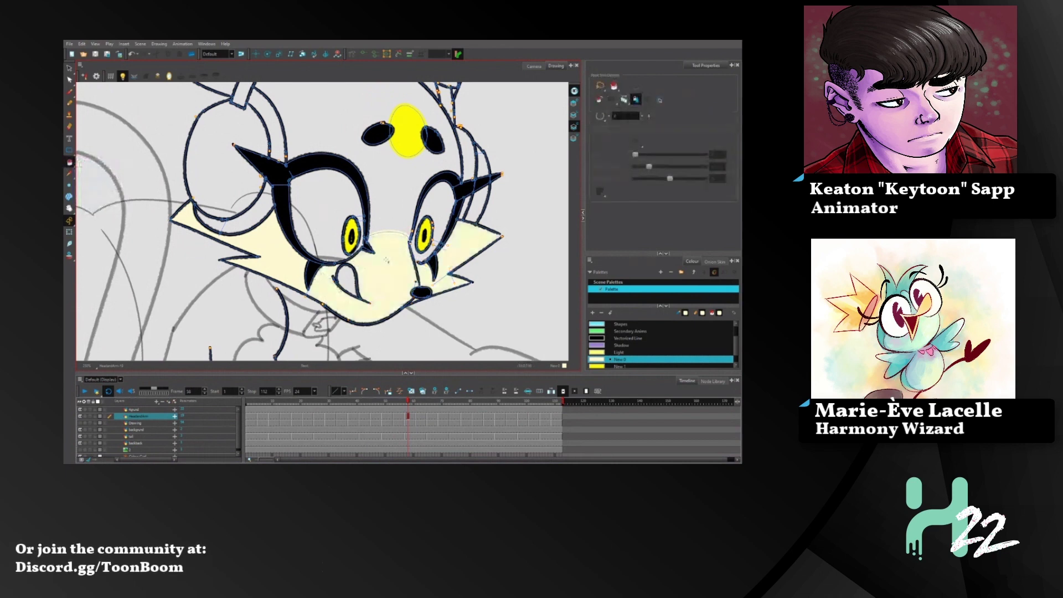
- Paint the left cheek fur cream on the head drawing around frame 62 and undo the muzzle fill
click(421, 416)
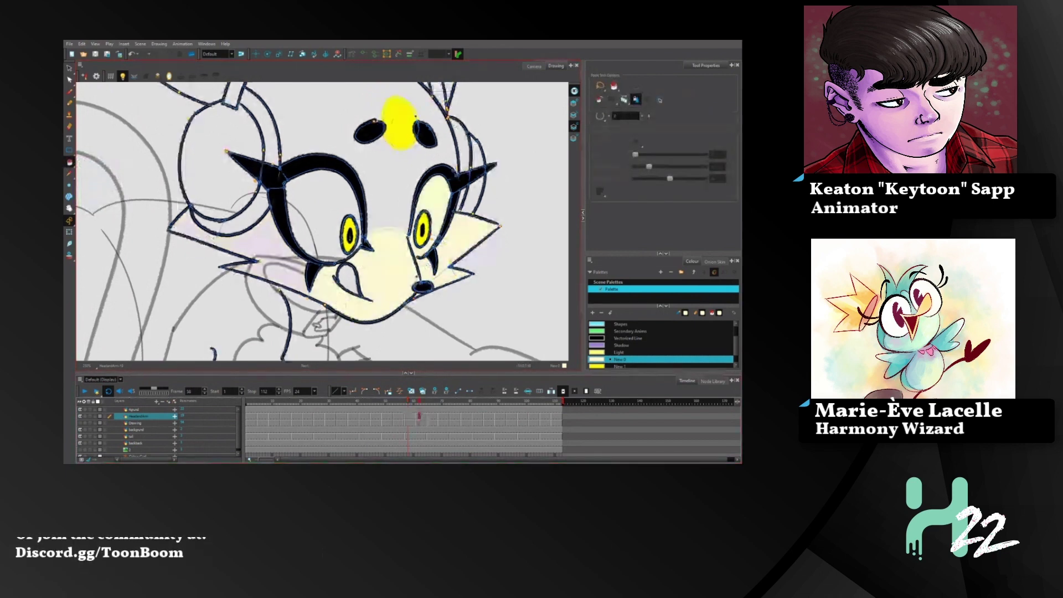
key(ctrl+z)
click(275, 254)
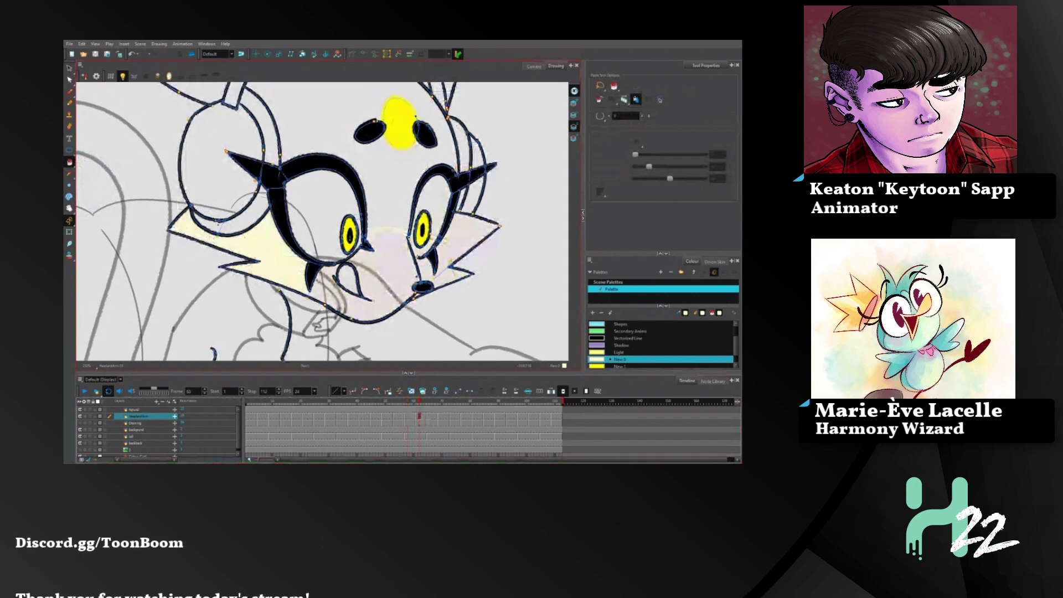
click(381, 272)
key(ctrl+z)
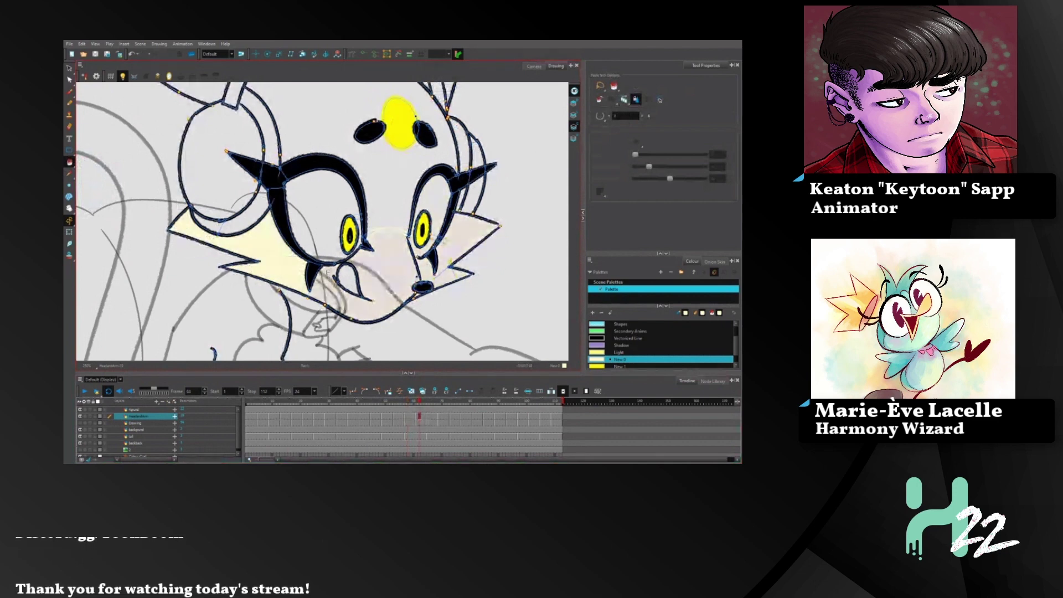
- Close gaps in the muzzle outline around frame 62 with the Stroke tool, test the muzzle fill and undo it
drag(69, 163, 97, 200)
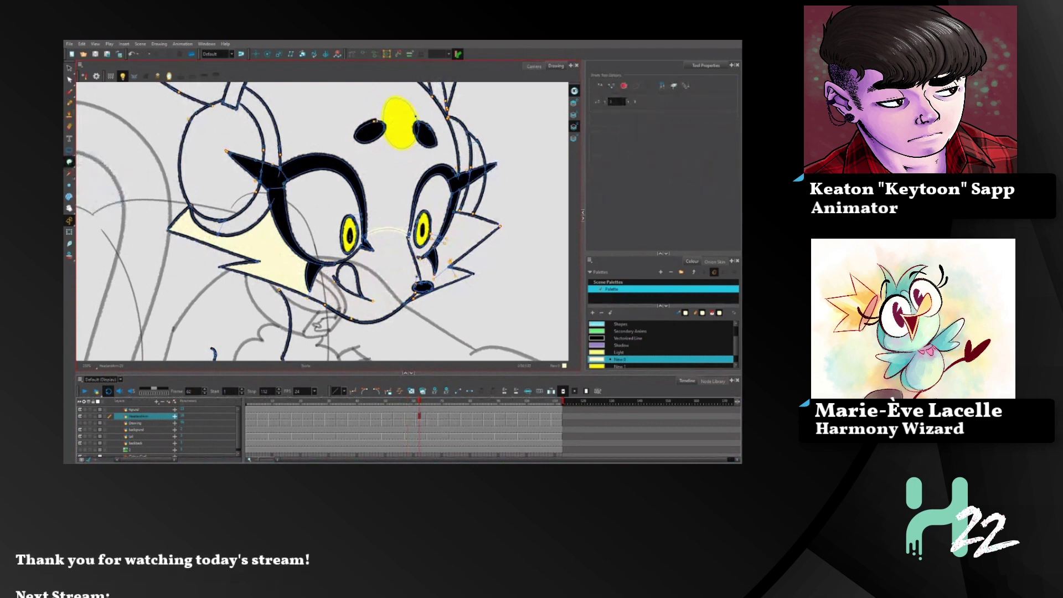
drag(69, 162, 92, 161)
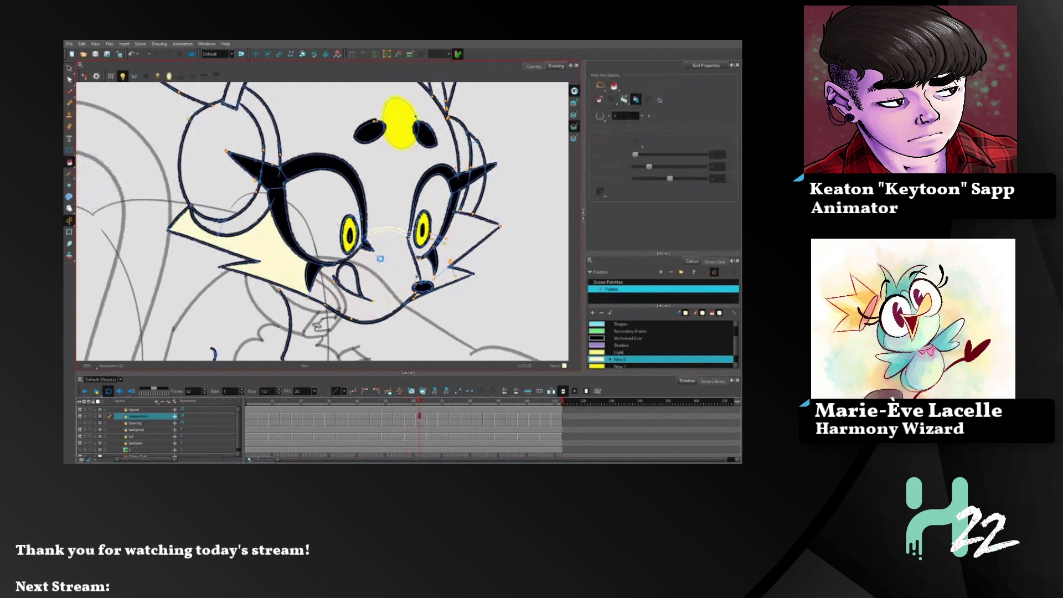
click(381, 260)
key(ctrl+z)
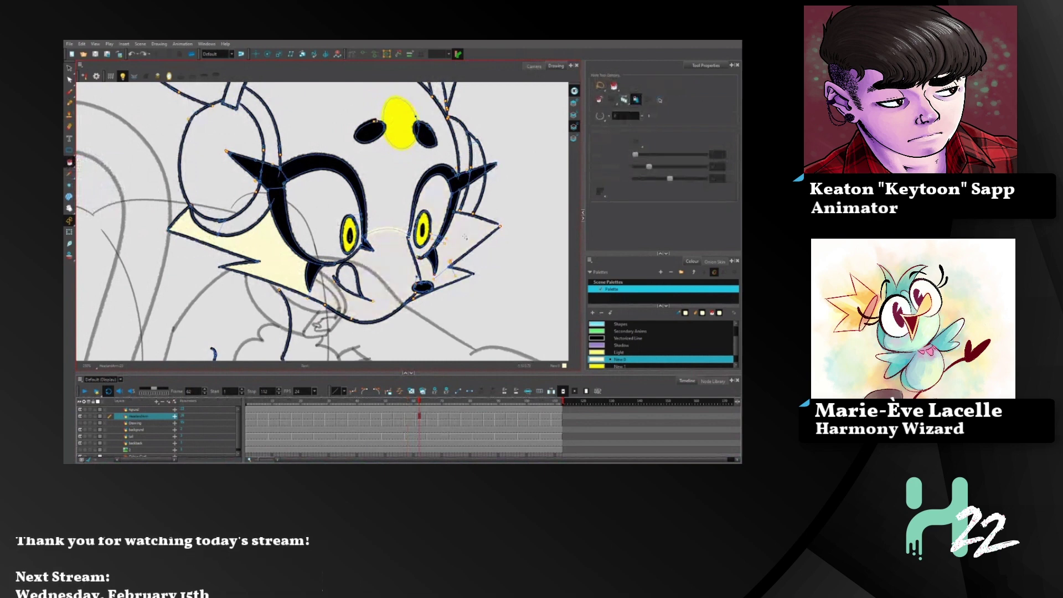
- Close the remaining outline gap with the Stroke tool and paint the muzzle and right cheek fur cream around frame 62
drag(70, 162, 98, 194)
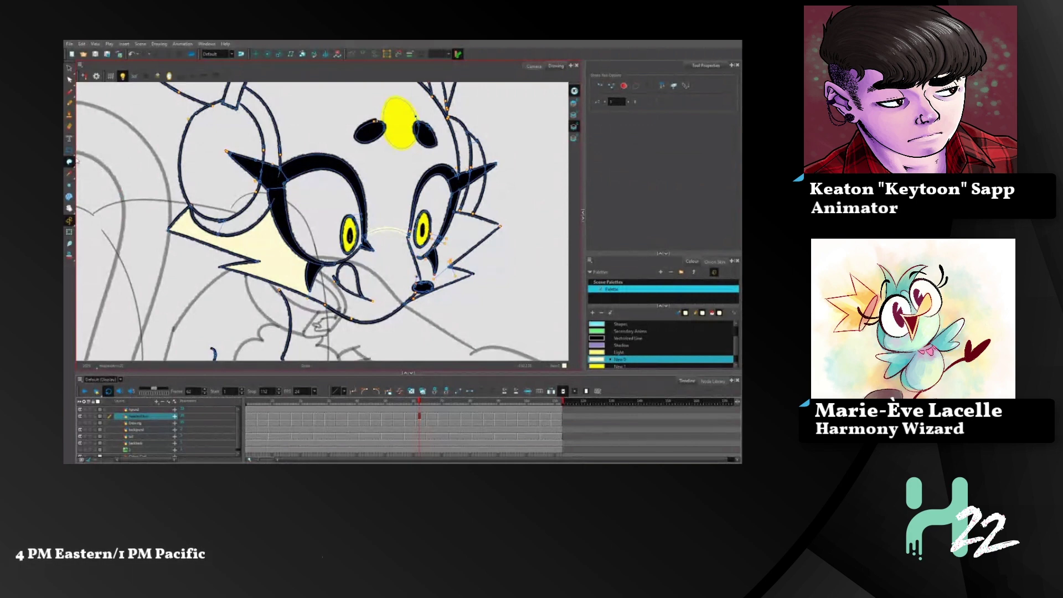
drag(69, 161, 93, 161)
click(393, 234)
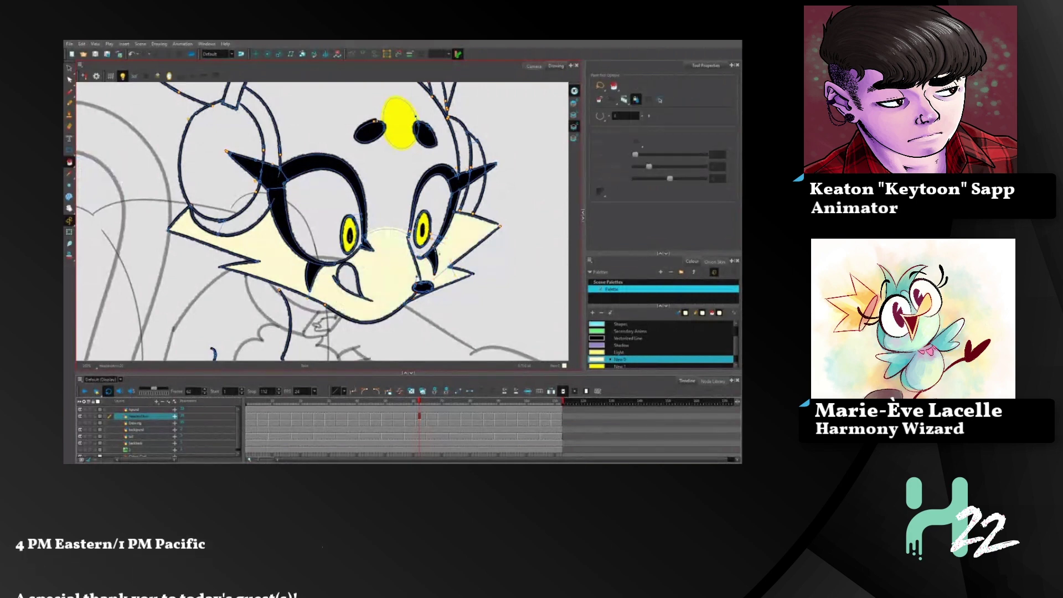
- Go to the head drawing around frame 66 and close the gaps in the face outline with the Stroke tool
click(431, 403)
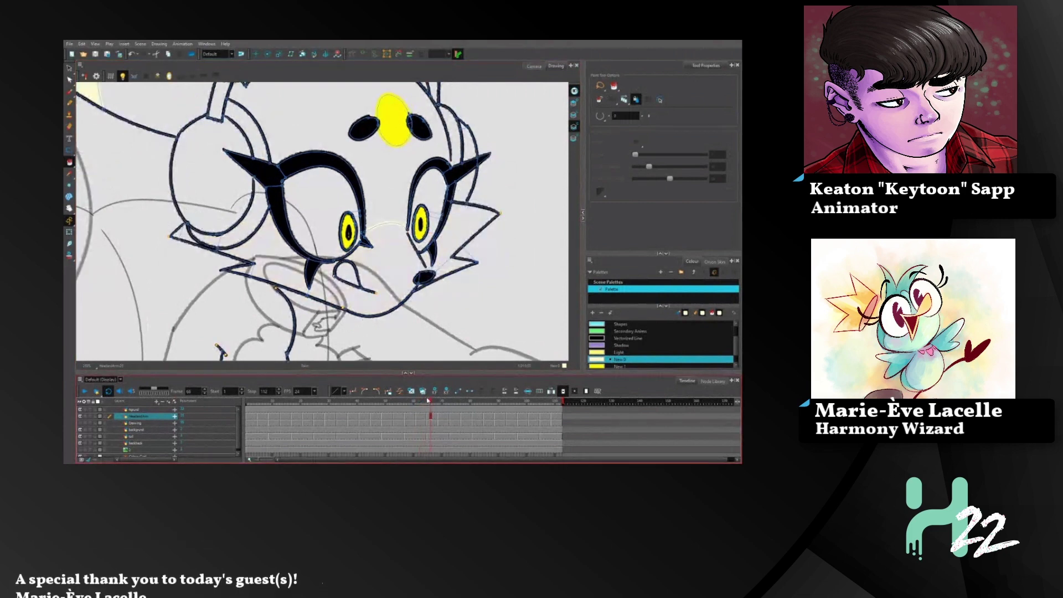
mouse_move(69, 162)
mouse_down()
mouse_move(91, 162)
mouse_move(99, 200)
mouse_up()
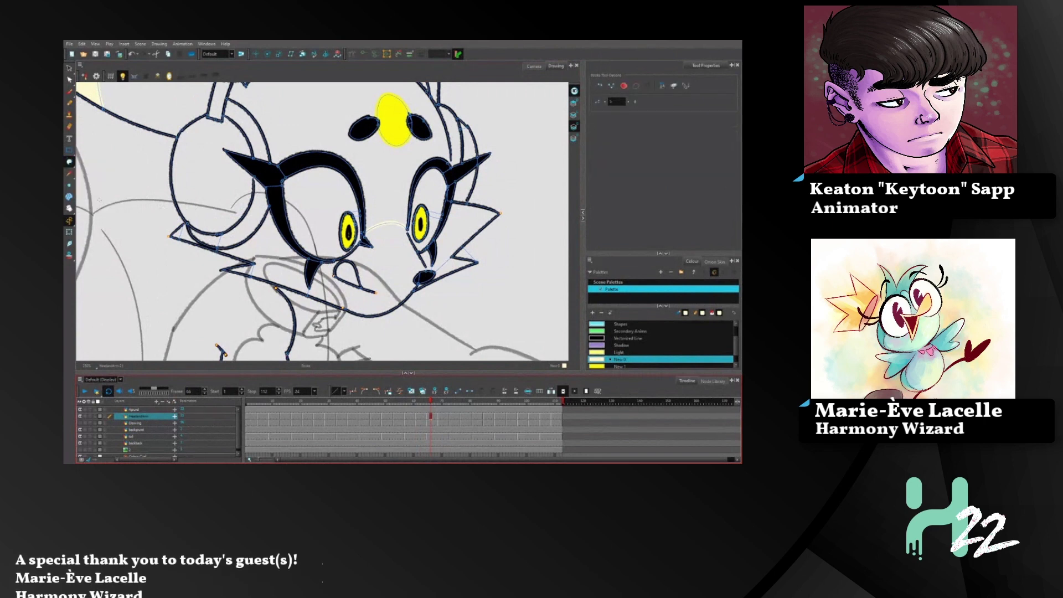
click(84, 76)
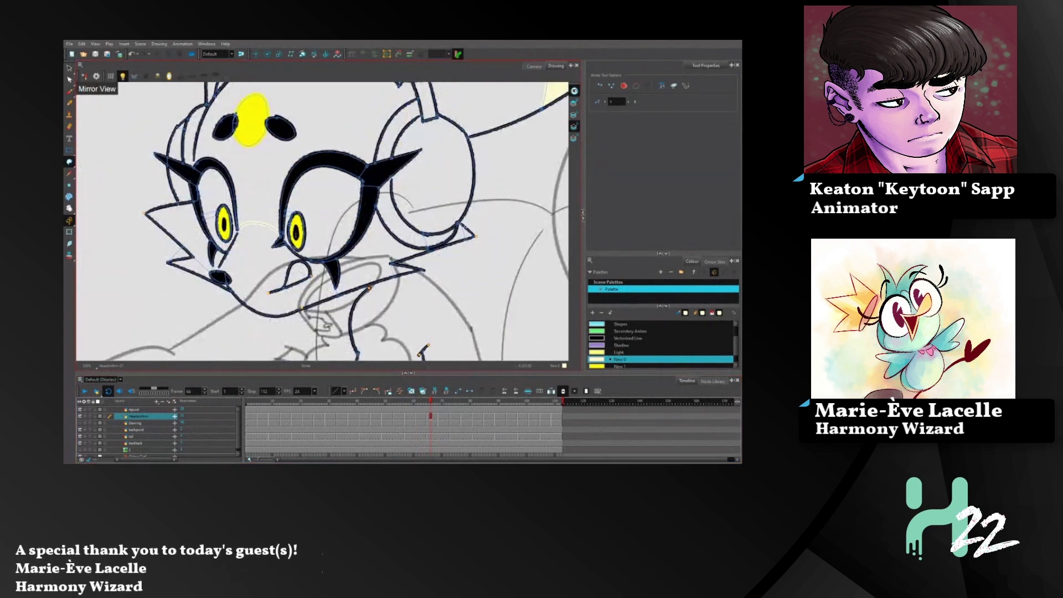
click(85, 75)
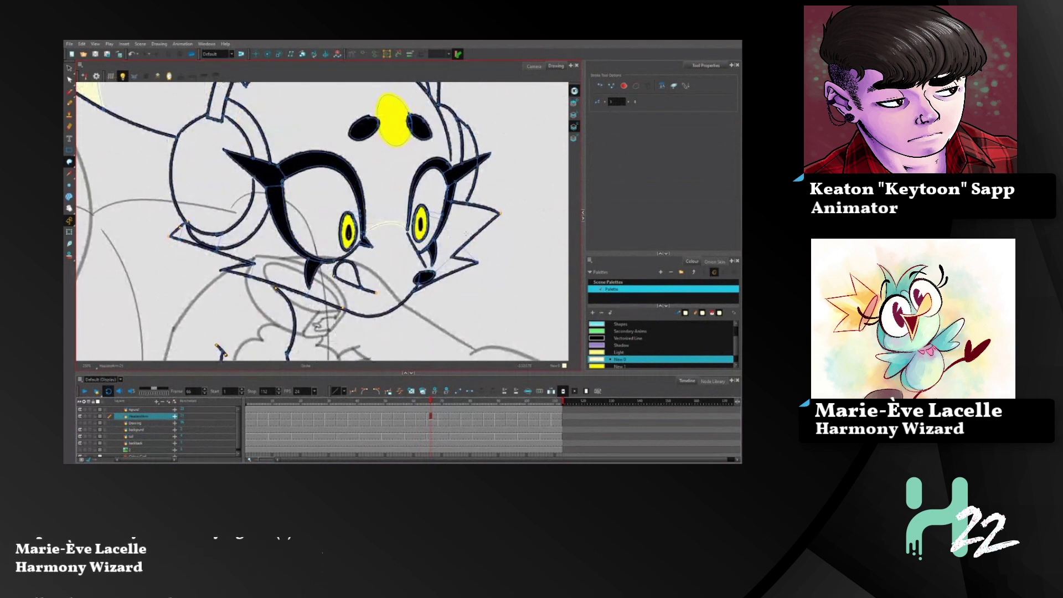
- Paint the left cheek fur with its tip, the muzzle and the right cheek fur cream around frame 66
click(69, 162)
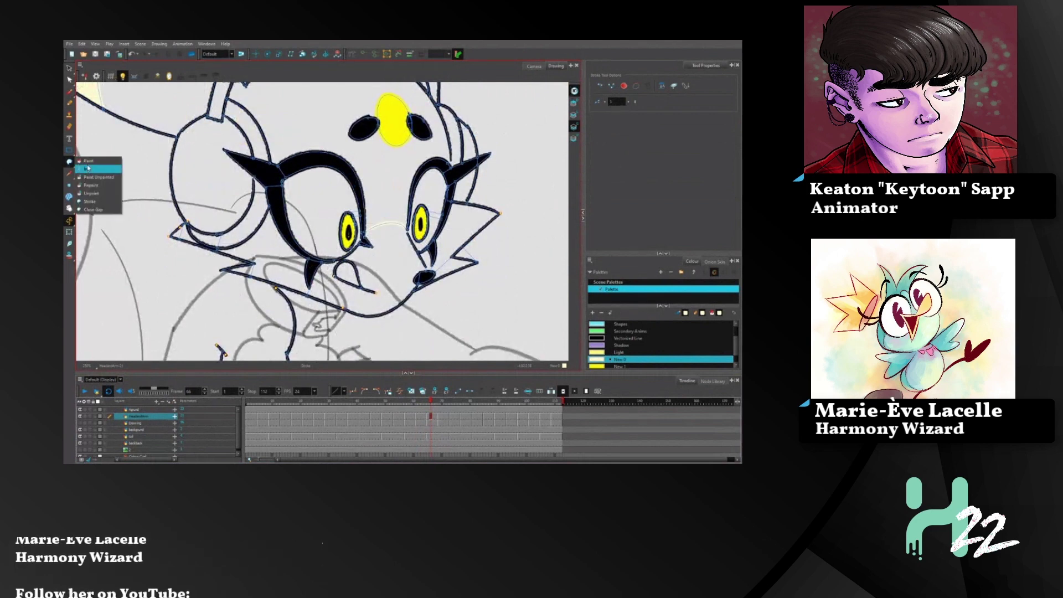
click(87, 166)
click(259, 242)
click(243, 267)
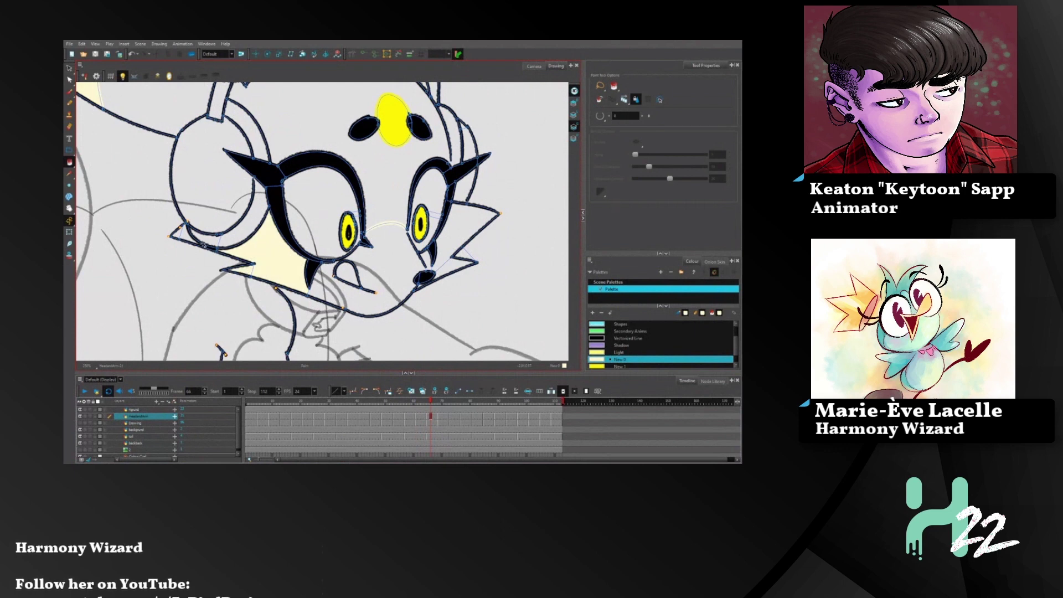
click(180, 232)
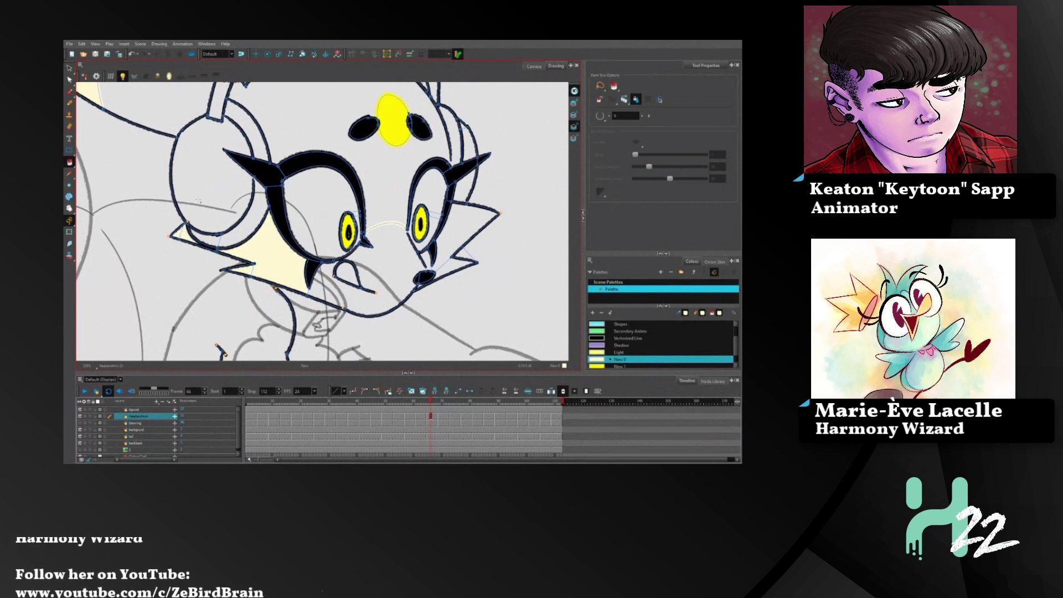
click(350, 291)
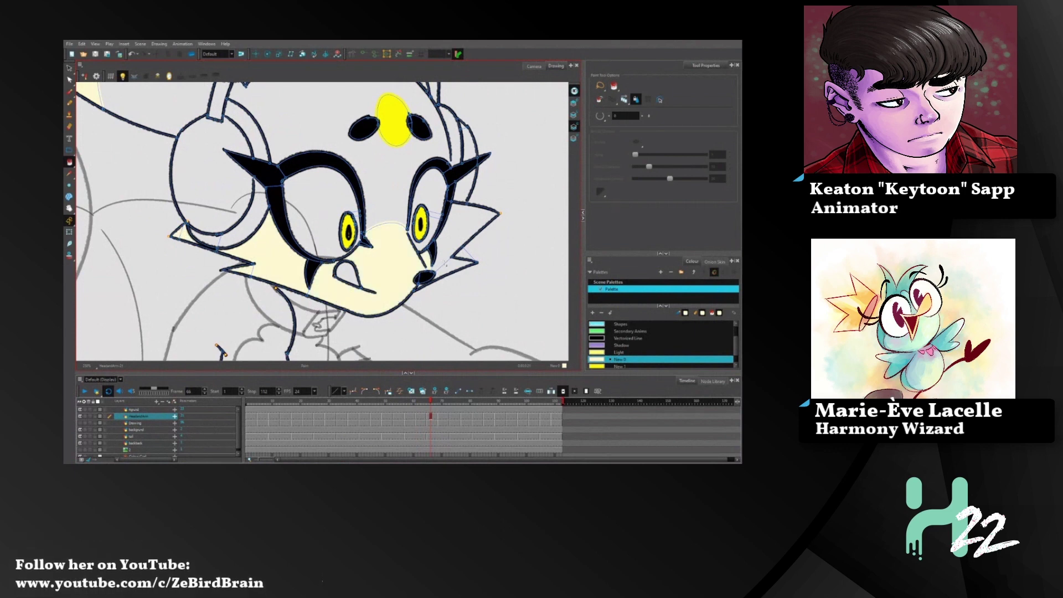
click(447, 264)
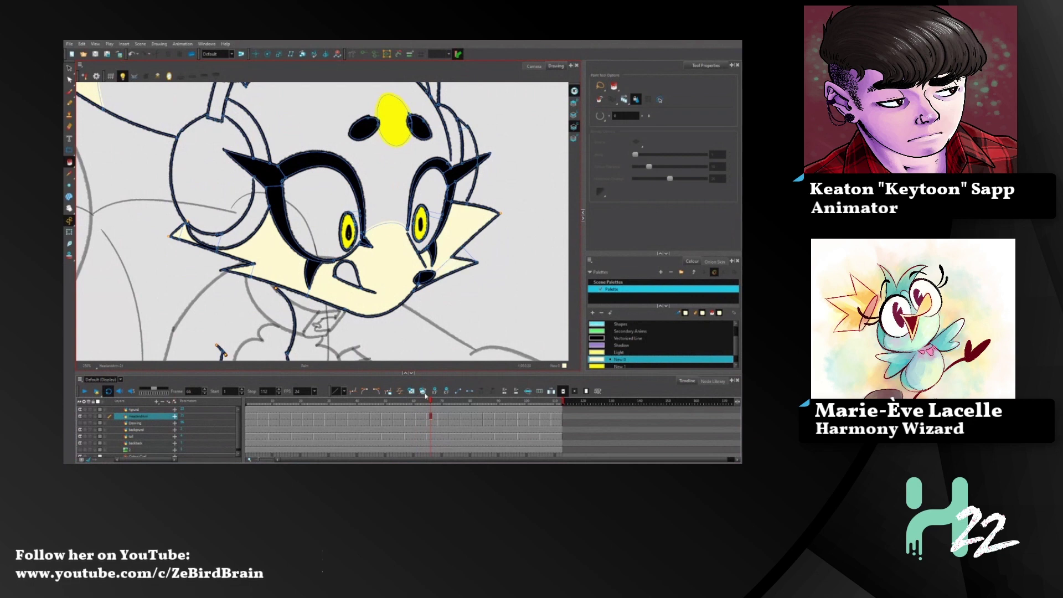
- Paint the left cheek fur tip cream on the head drawing around frame 70 and close outline gaps with the Stroke tool
drag(432, 405, 441, 404)
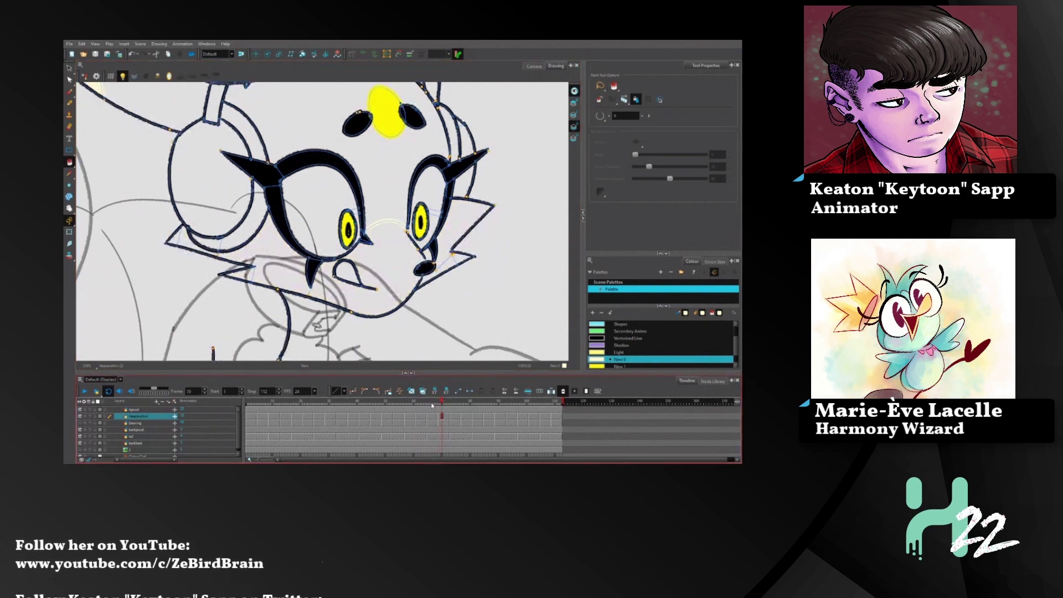
click(175, 238)
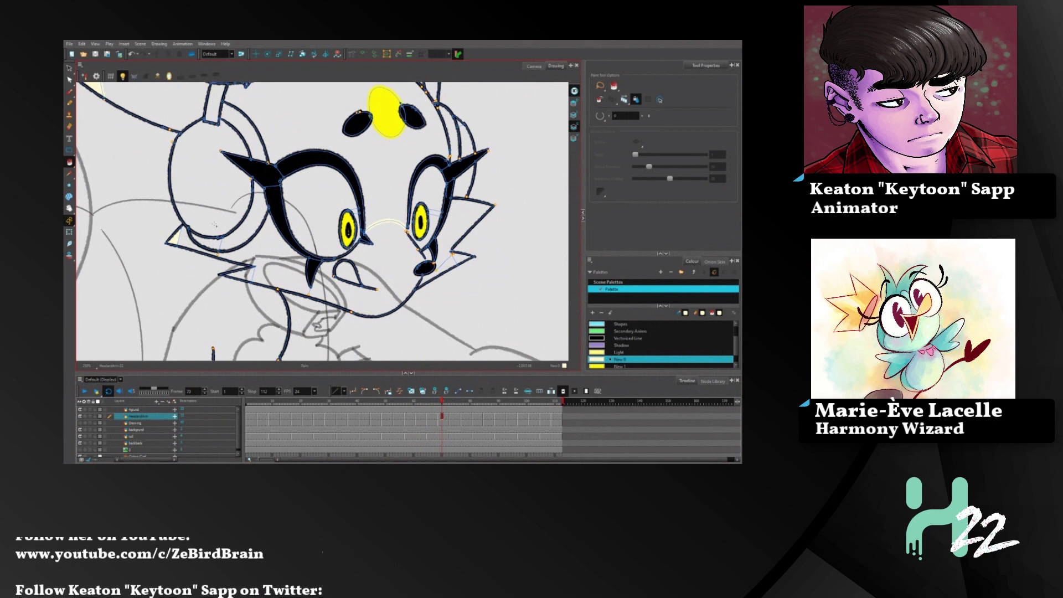
click(70, 162)
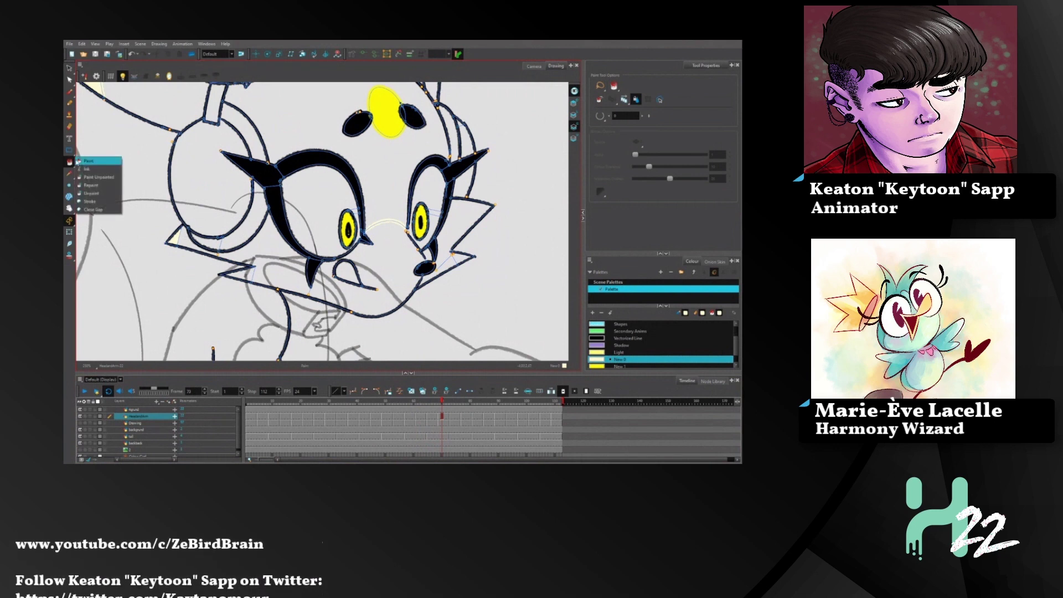
click(70, 150)
click(70, 161)
click(70, 162)
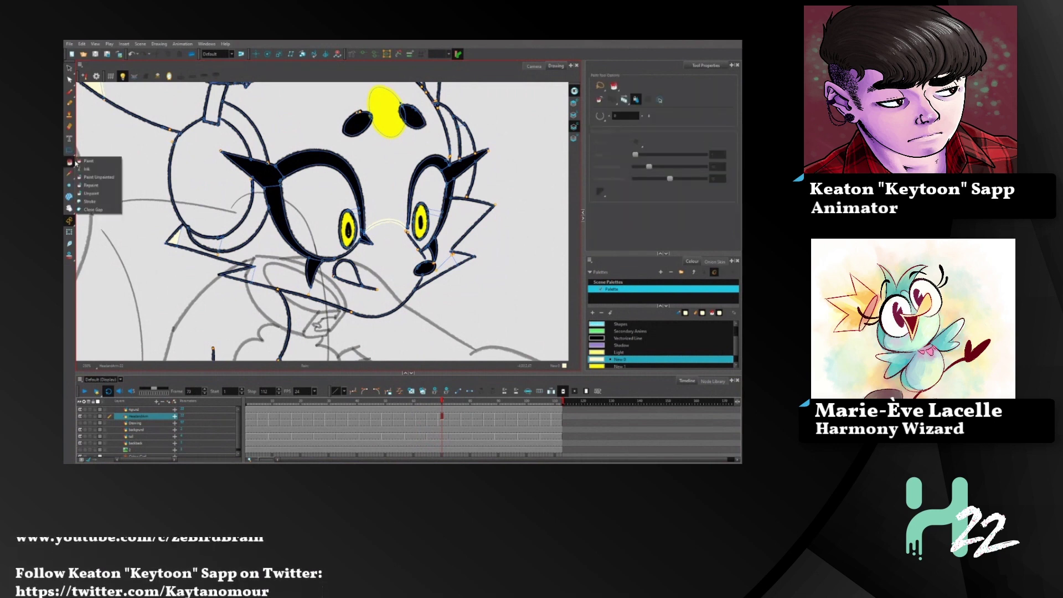
click(100, 202)
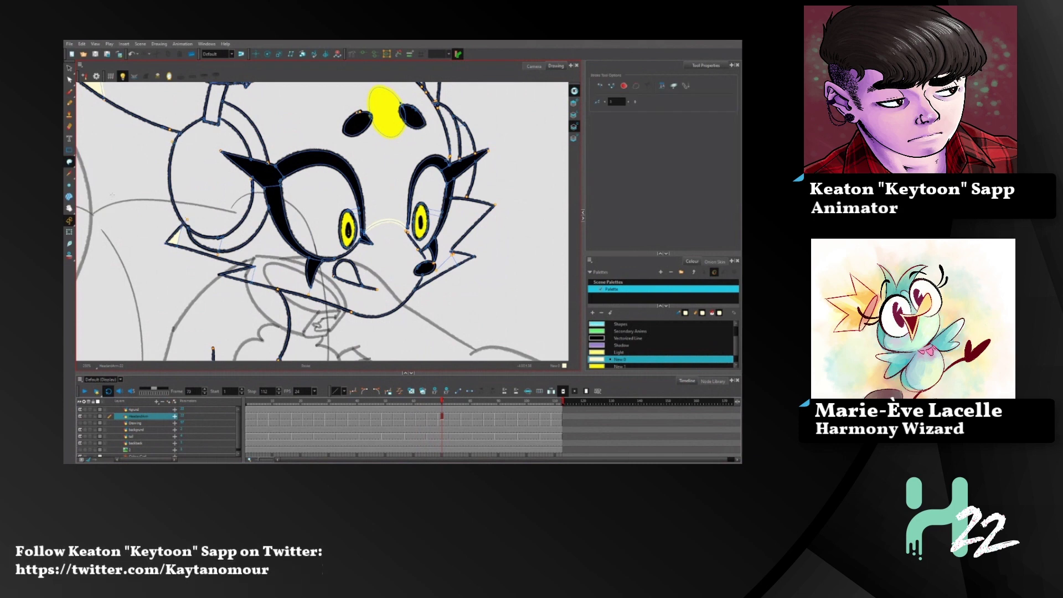
- Try to paint the left cheek fur and muzzle cream around frame 70
click(70, 162)
click(100, 162)
click(381, 267)
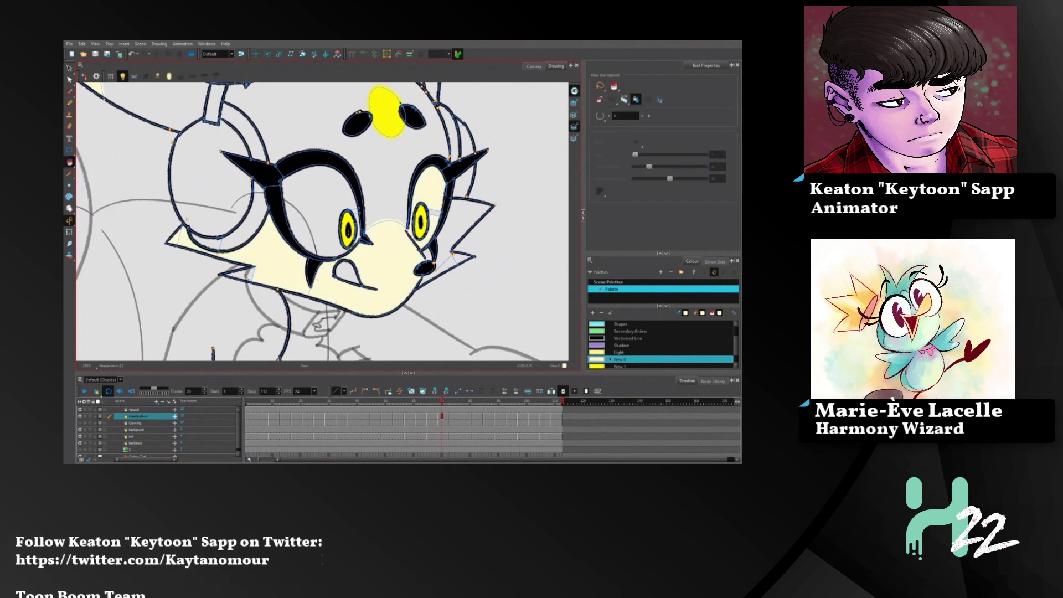
click(456, 258)
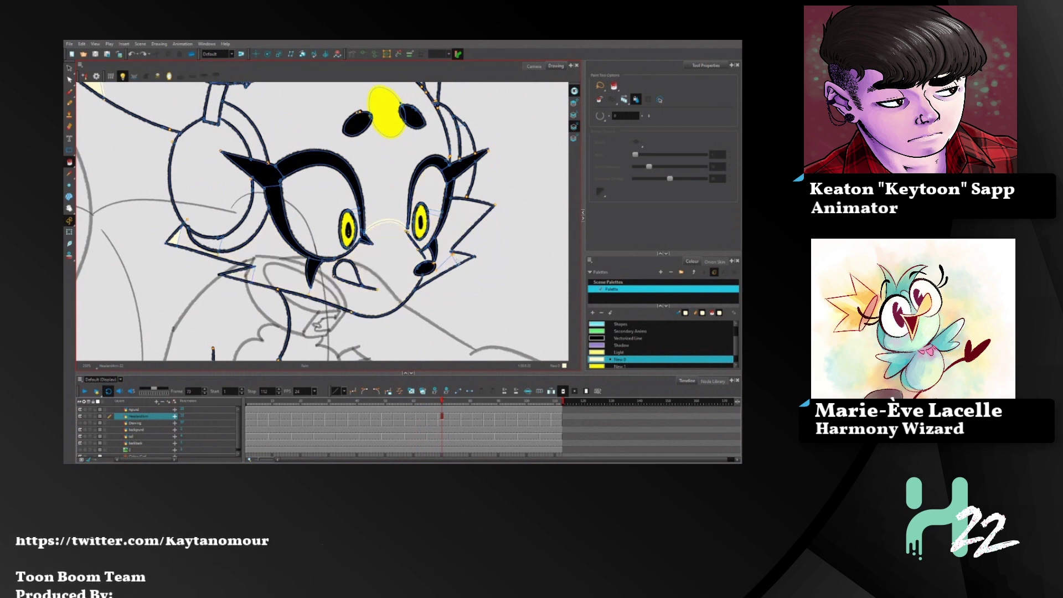
- Close the outline gap beside the right eye with the Stroke tool and paint the cheek fur and muzzle cream around frame 70
click(70, 161)
click(92, 202)
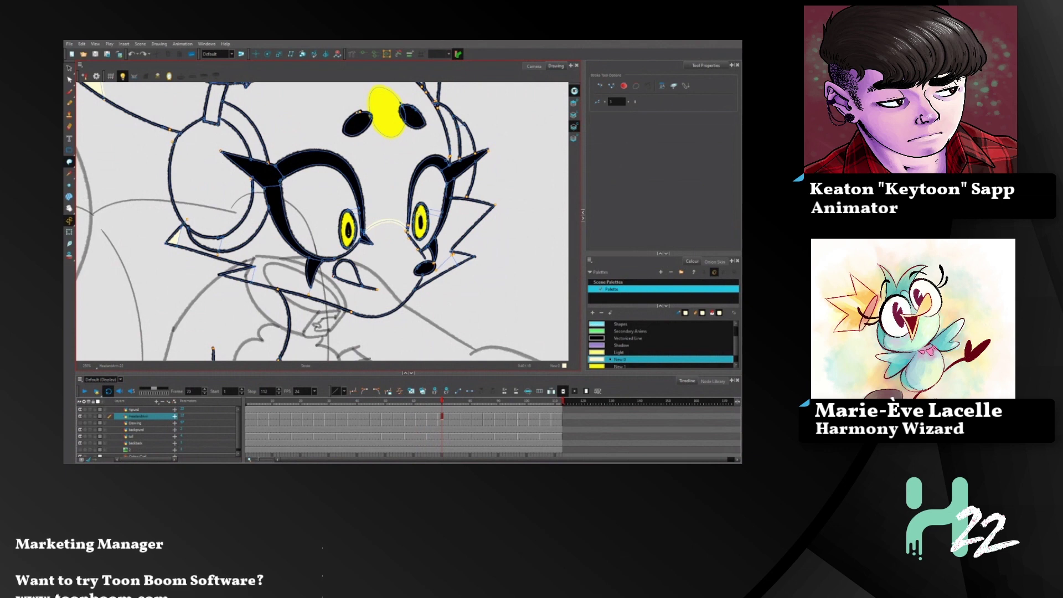
click(72, 161)
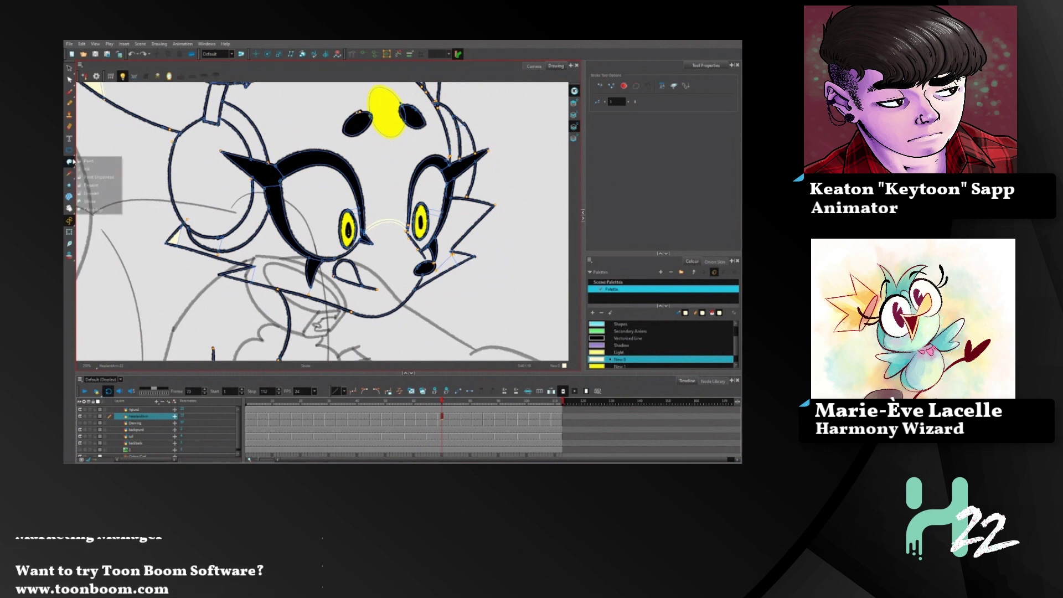
click(89, 161)
click(414, 246)
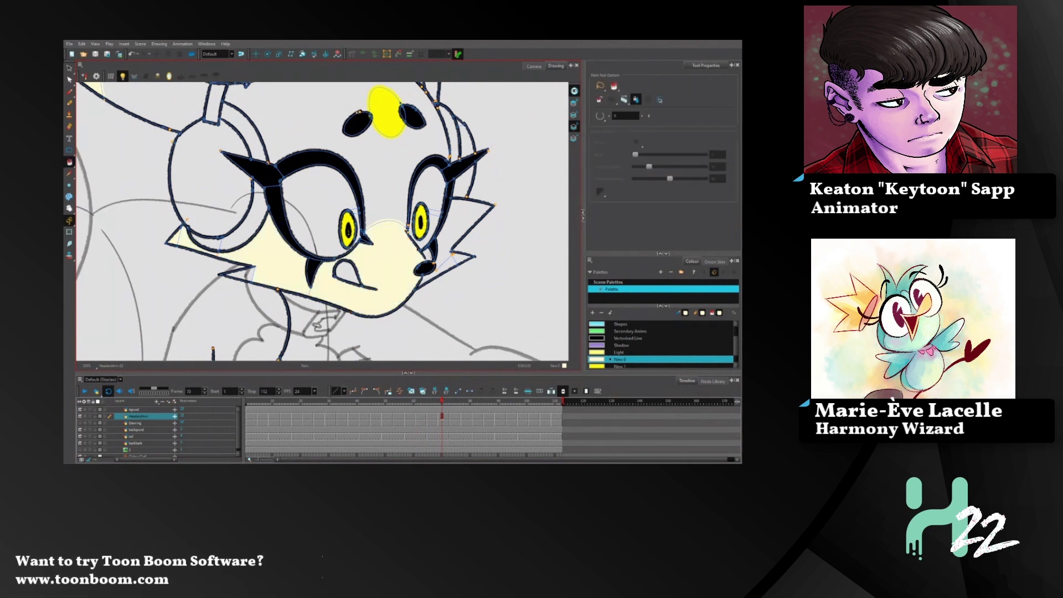
click(444, 258)
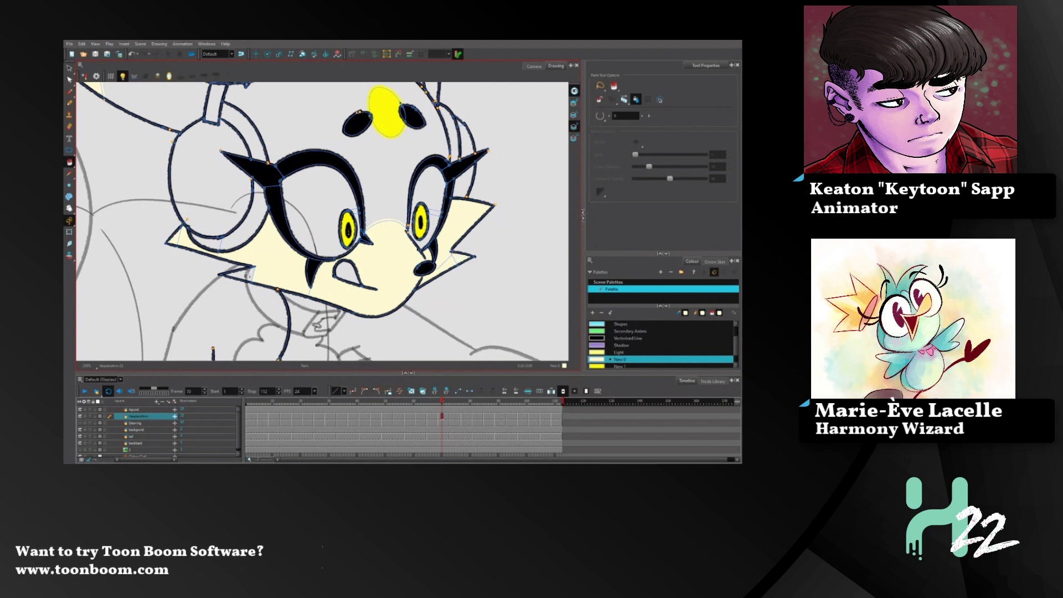
- Close the outline gaps on the head drawing around frame 74 with the Stroke tool and paint the cheek fur and muzzle cream
click(454, 419)
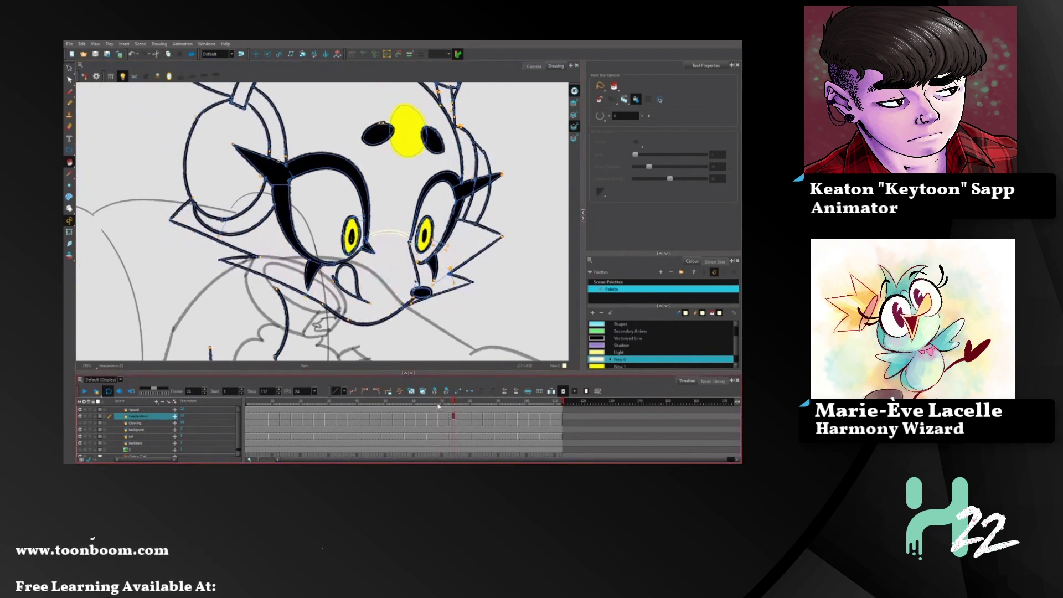
drag(70, 162, 93, 202)
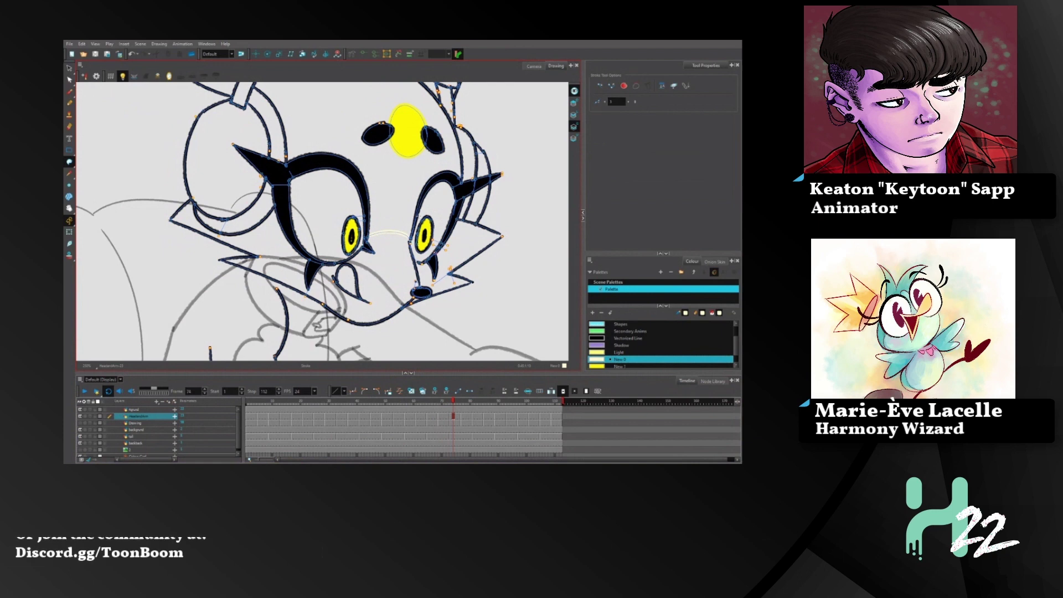
click(70, 161)
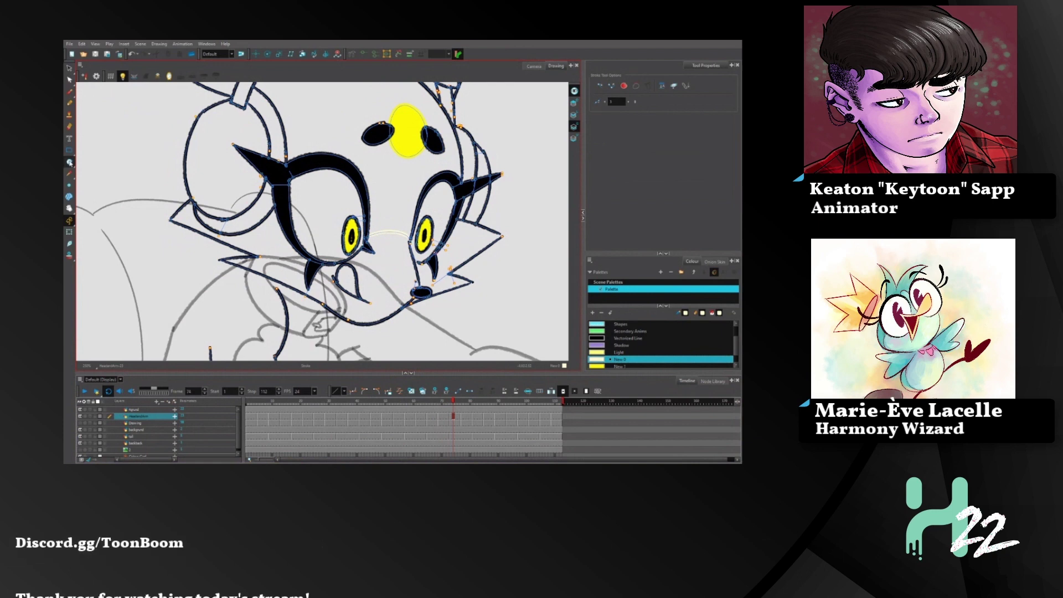
click(91, 163)
click(190, 213)
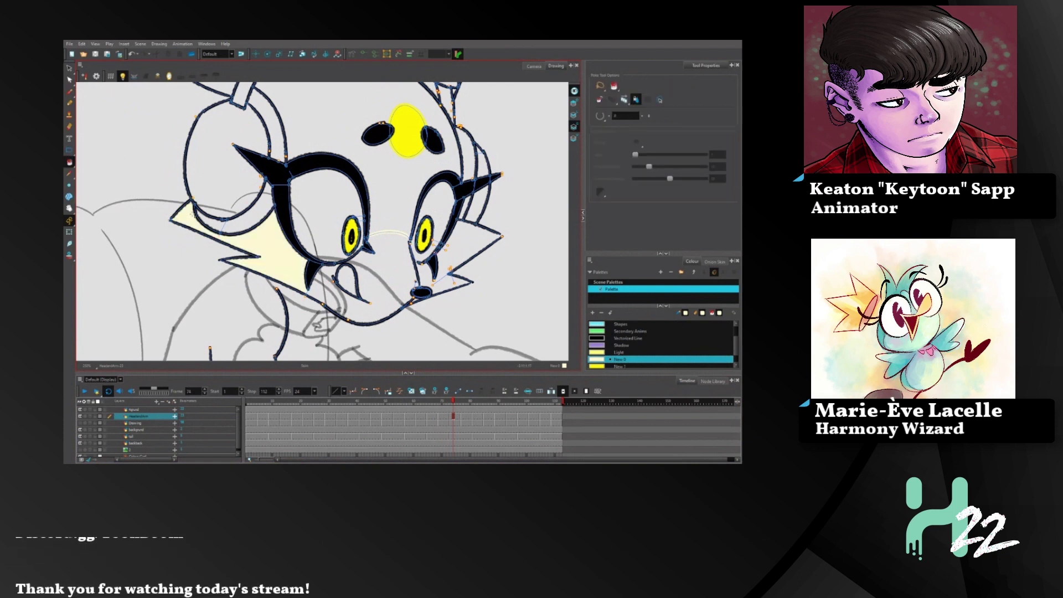
click(370, 307)
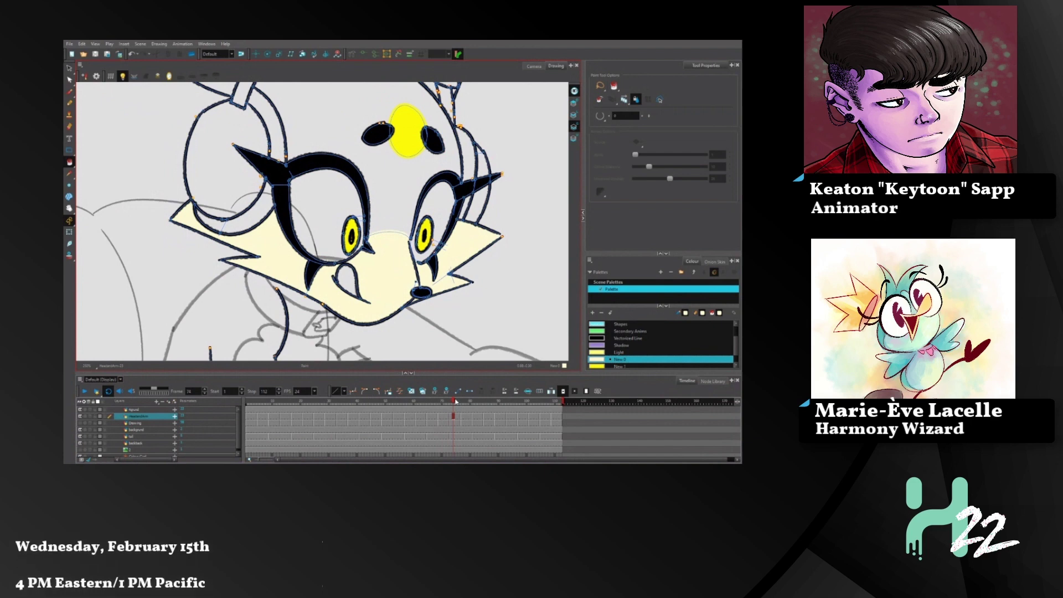
- Close outline gaps on the head drawing around frame 77 with the Stroke tool, test the cheek and muzzle fills and undo them
drag(456, 401, 462, 401)
mouse_move(69, 161)
mouse_down()
mouse_move(98, 187)
mouse_move(93, 202)
mouse_up()
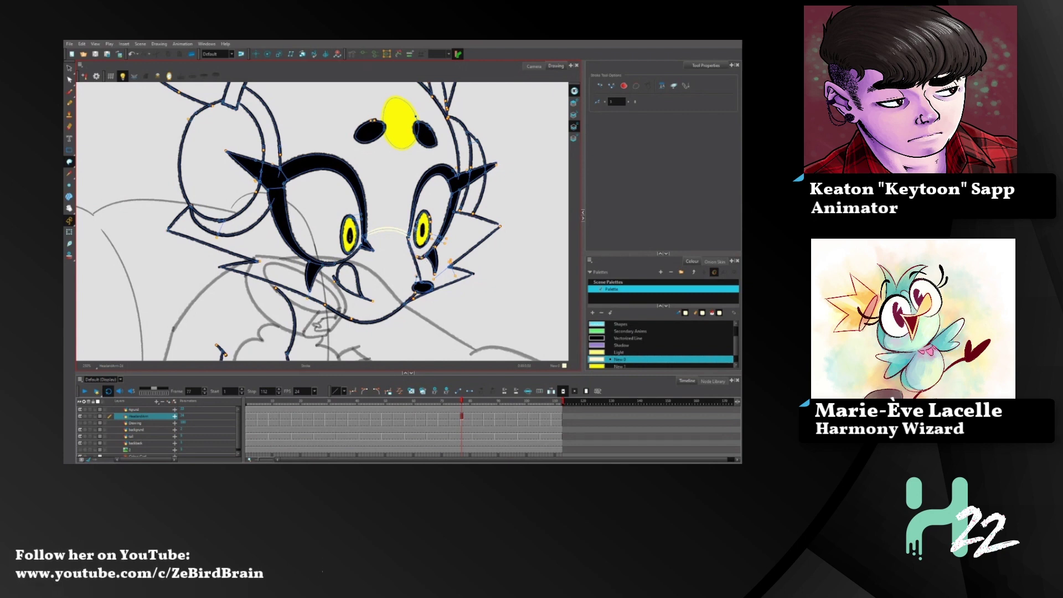
click(70, 163)
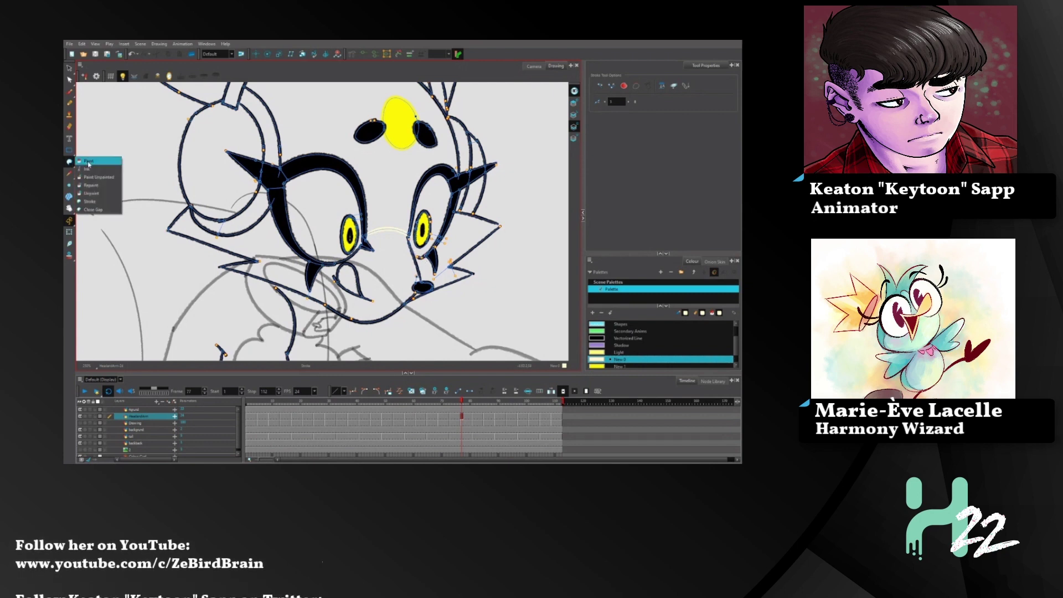
click(87, 163)
click(237, 228)
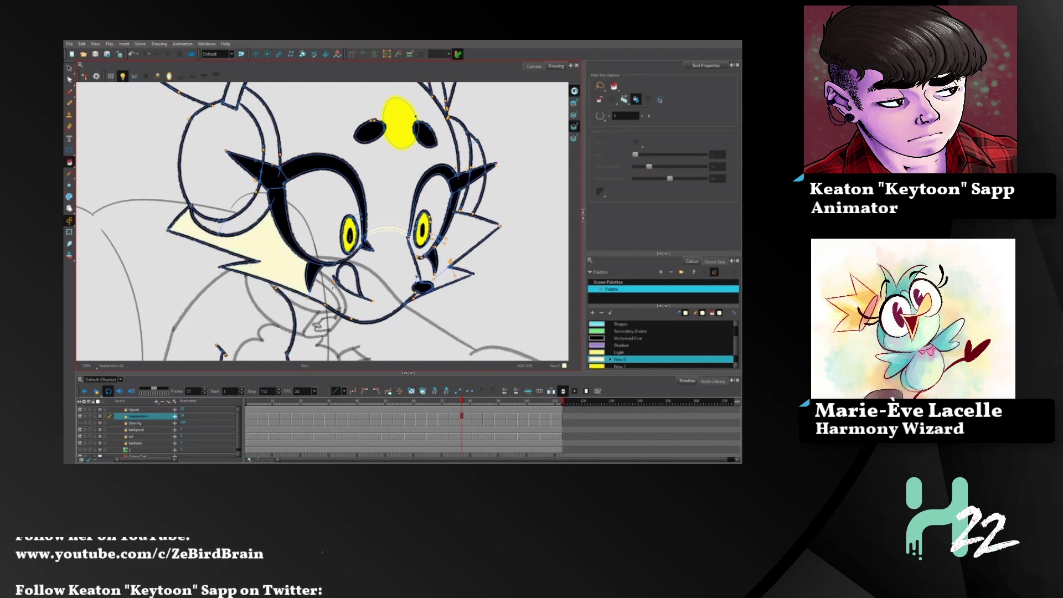
click(343, 283)
key(ctrl+z)
key(ctrl+z)
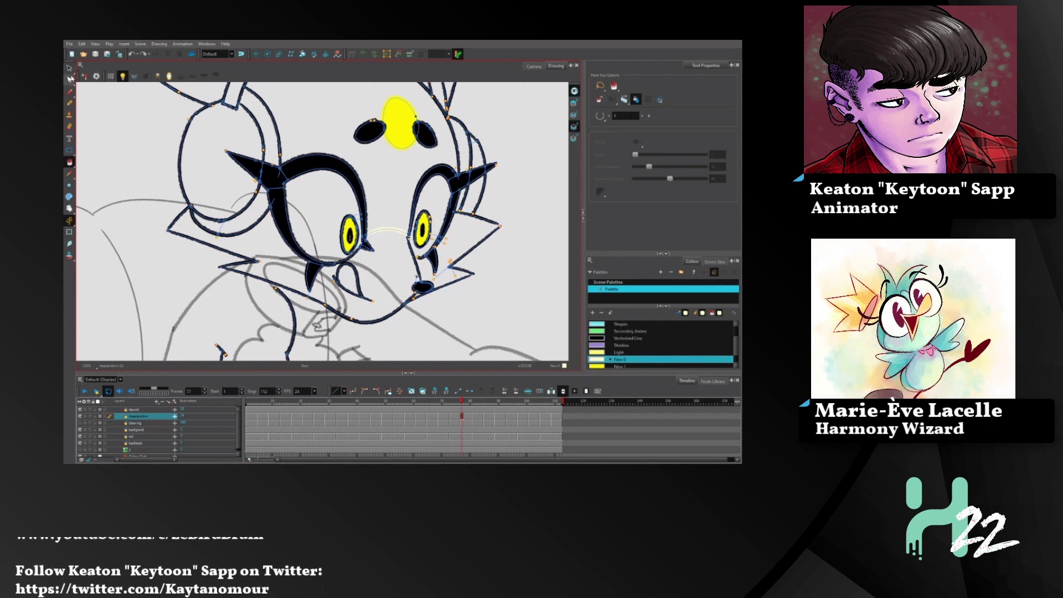
- Close further muzzle outline gaps around frame 77 with the Stroke tool, test the cream fills again and undo them
click(75, 165)
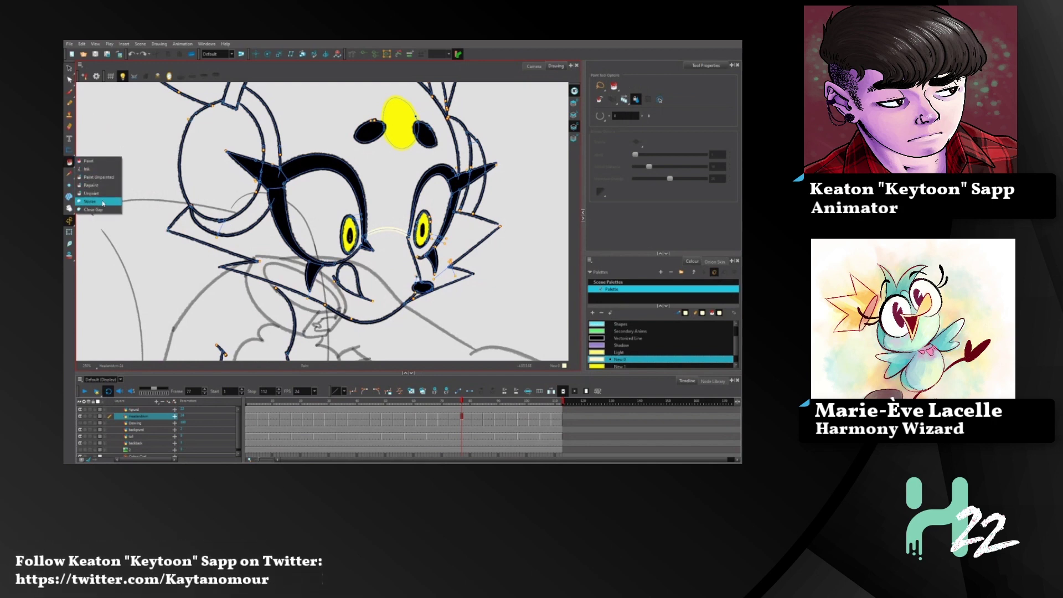
click(94, 188)
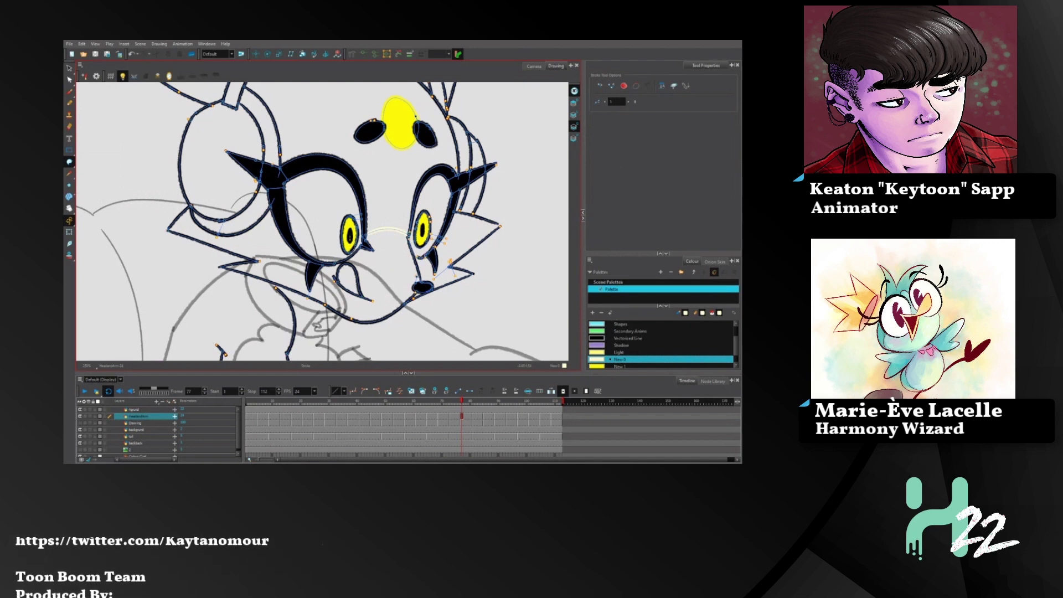
click(69, 162)
click(92, 166)
click(258, 230)
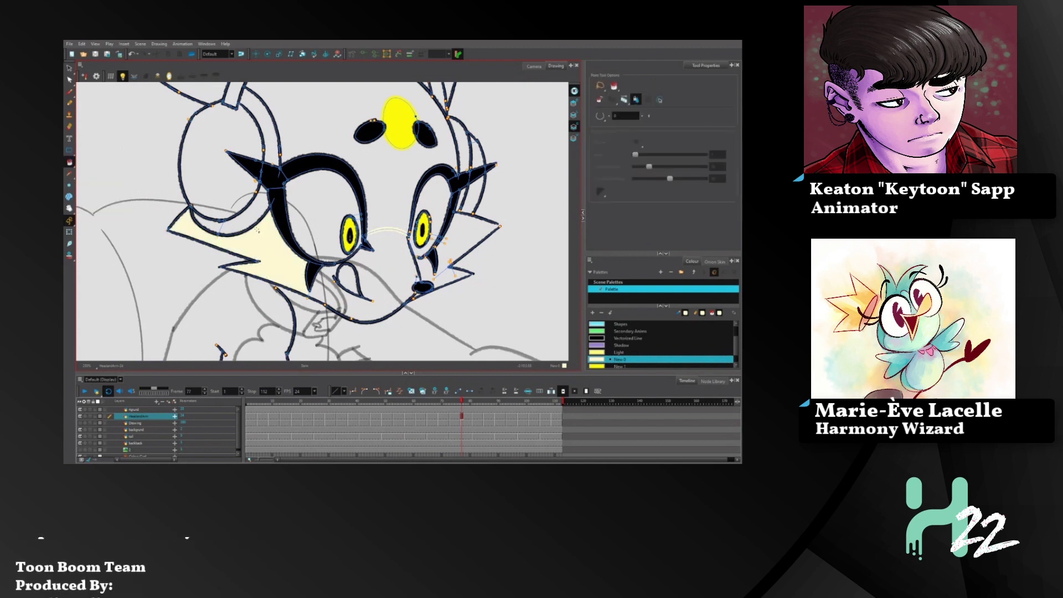
click(405, 258)
key(ctrl+z)
key(ctrl+z)
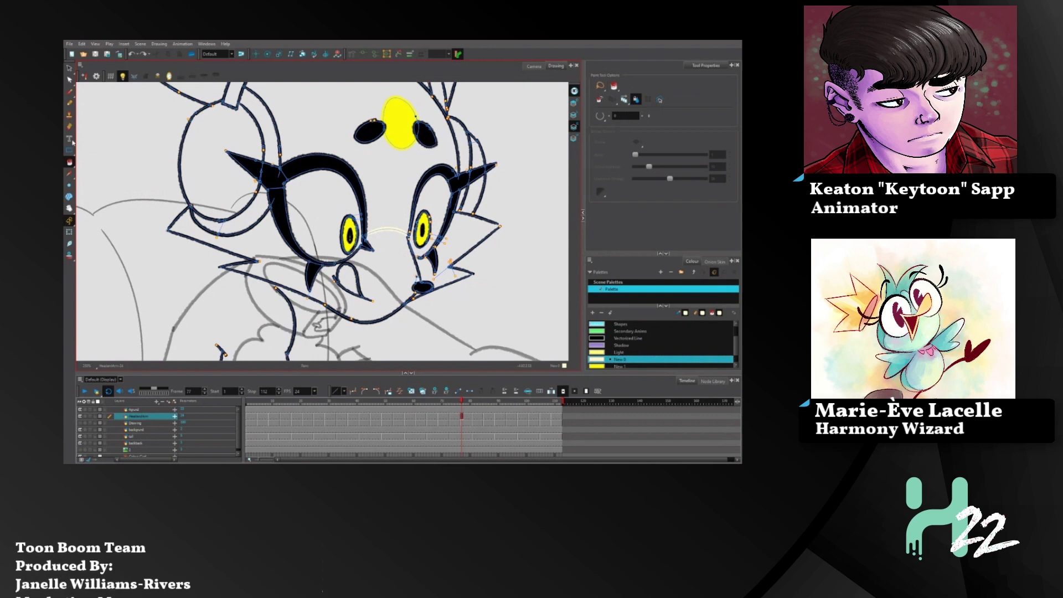
- Paint the cheek fur and muzzle cream on the head drawing around frame 77, working in a temporarily mirrored view
click(70, 162)
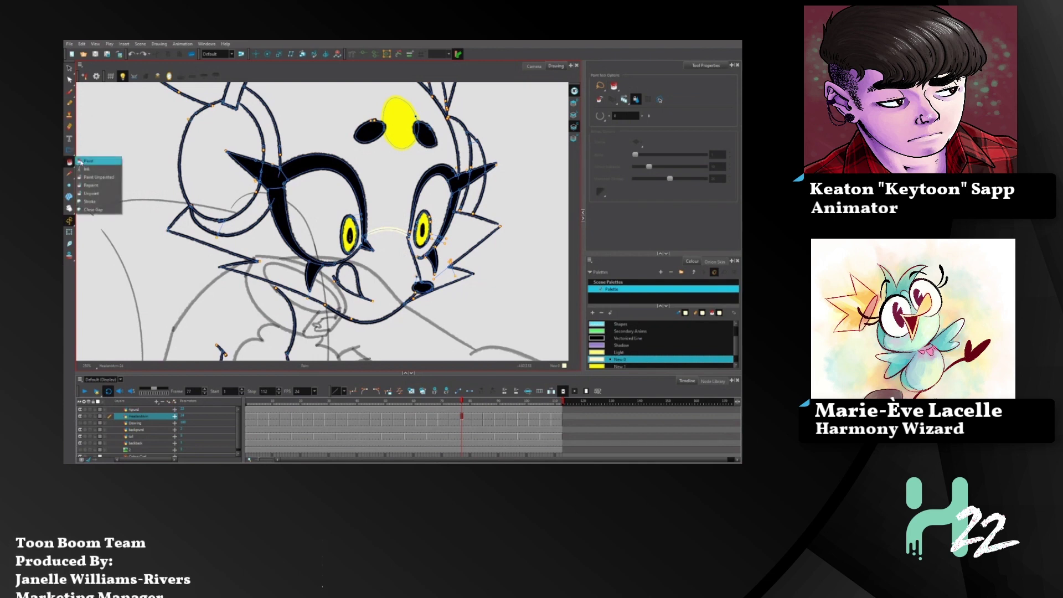
click(107, 200)
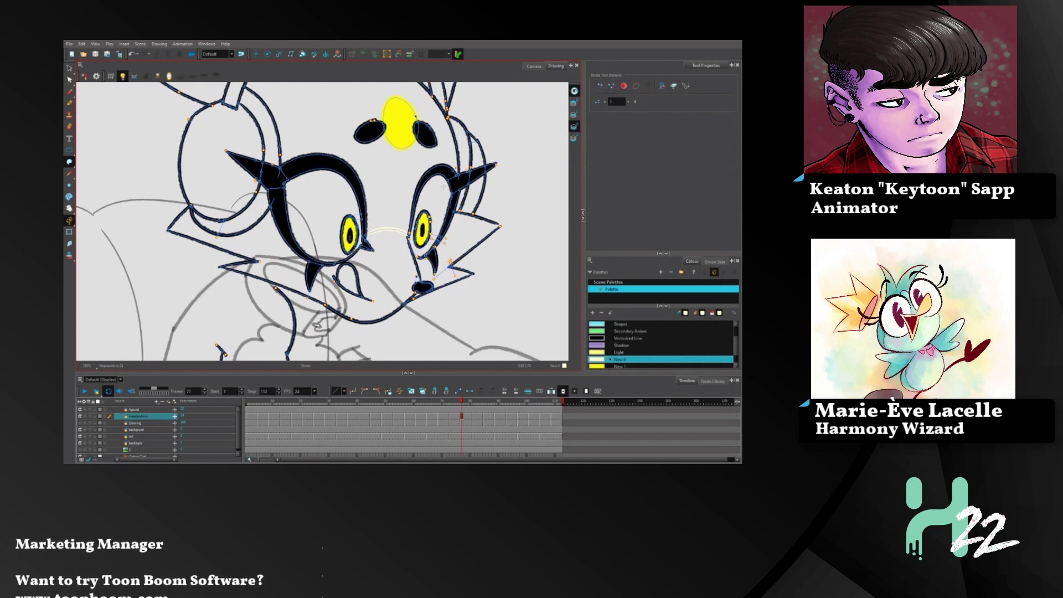
click(85, 76)
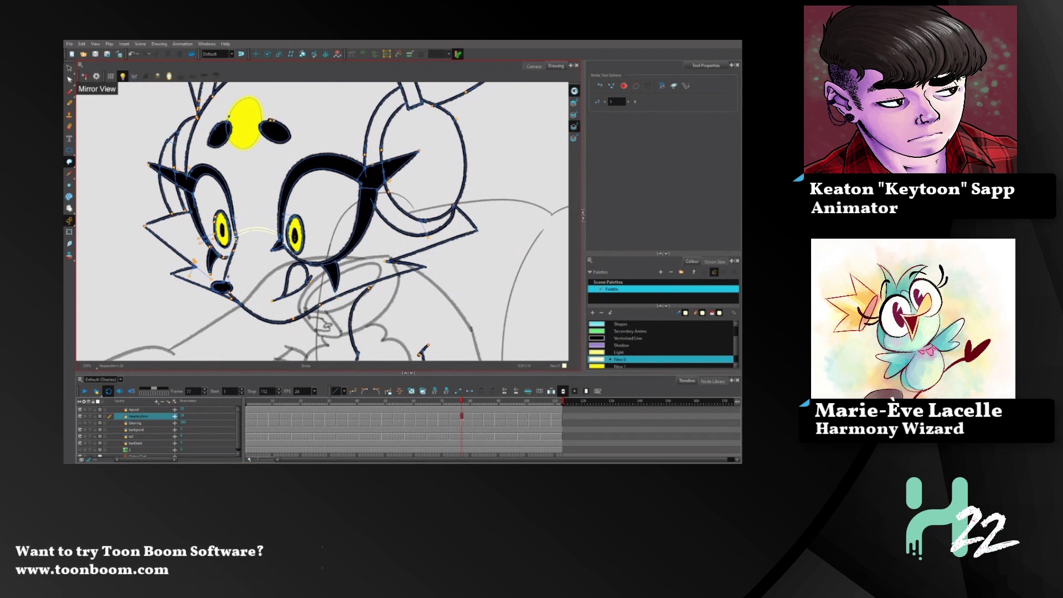
drag(70, 162, 89, 165)
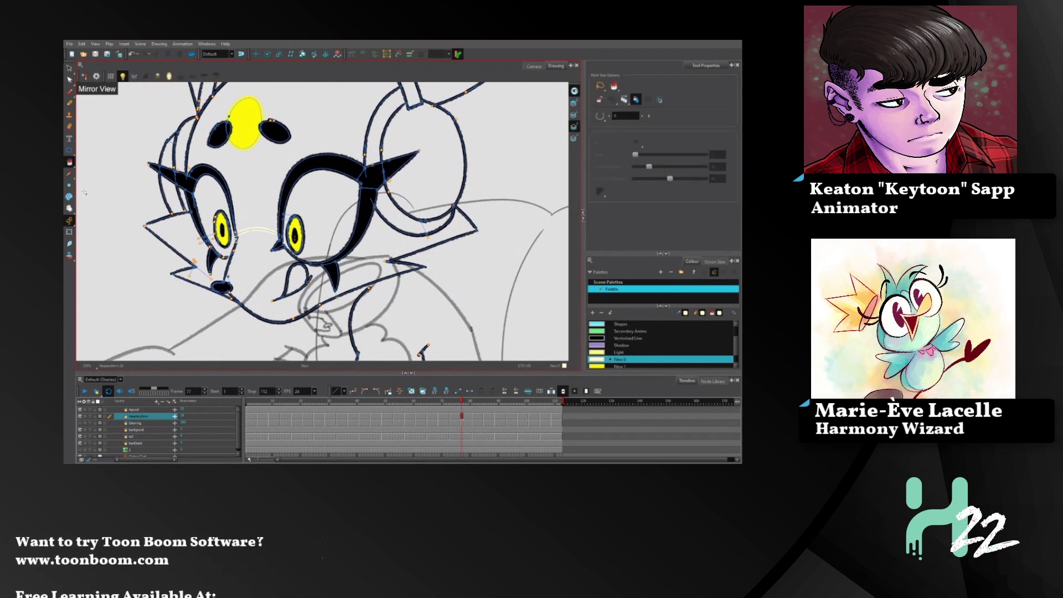
click(184, 240)
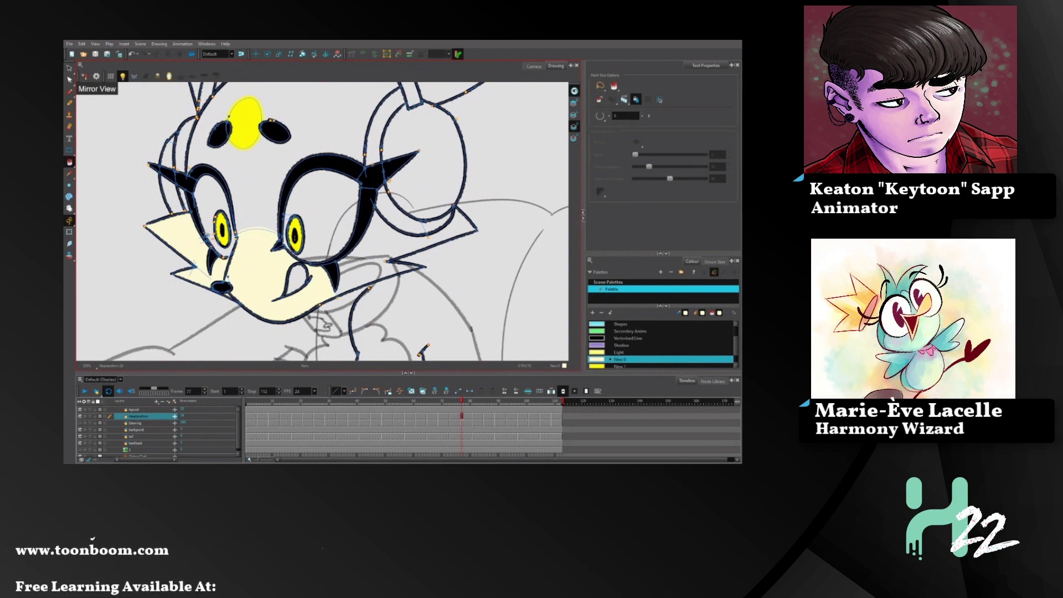
click(84, 77)
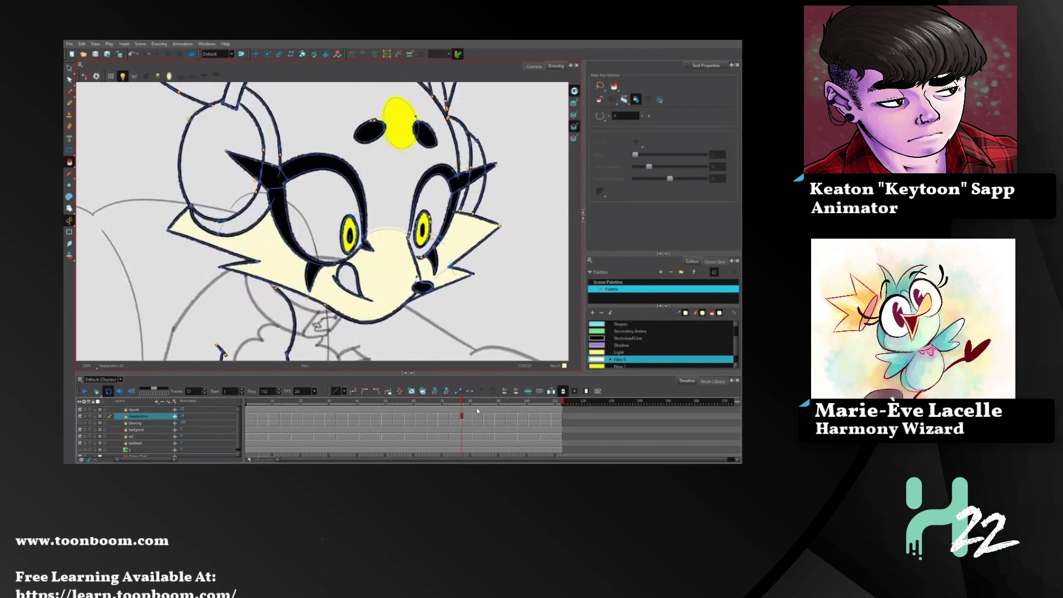
- Return to the start of the timeline and play the animation in the camera view
drag(477, 411, 222, 419)
click(533, 66)
key(Return)
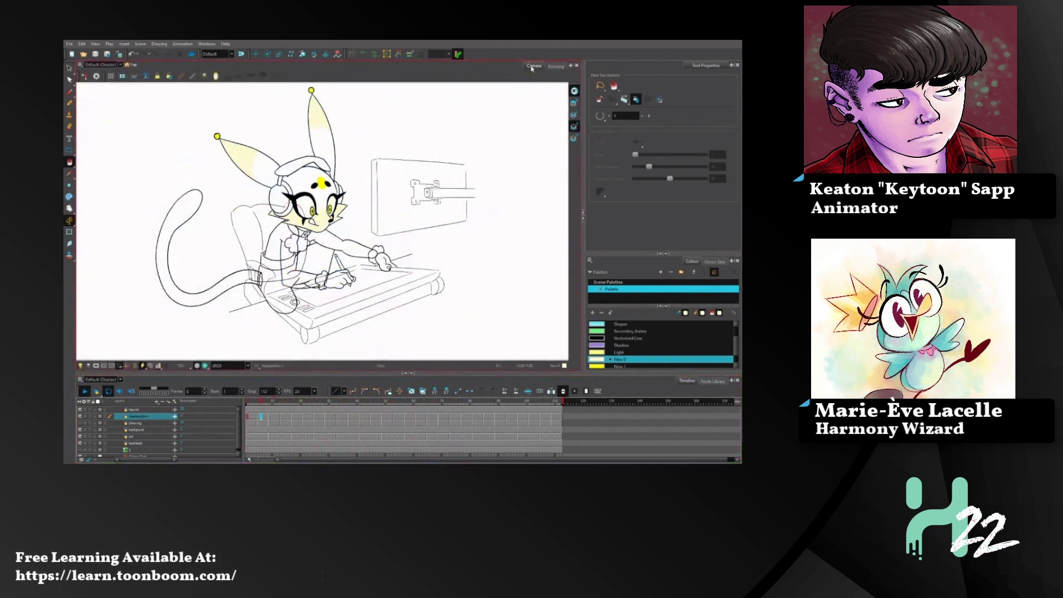
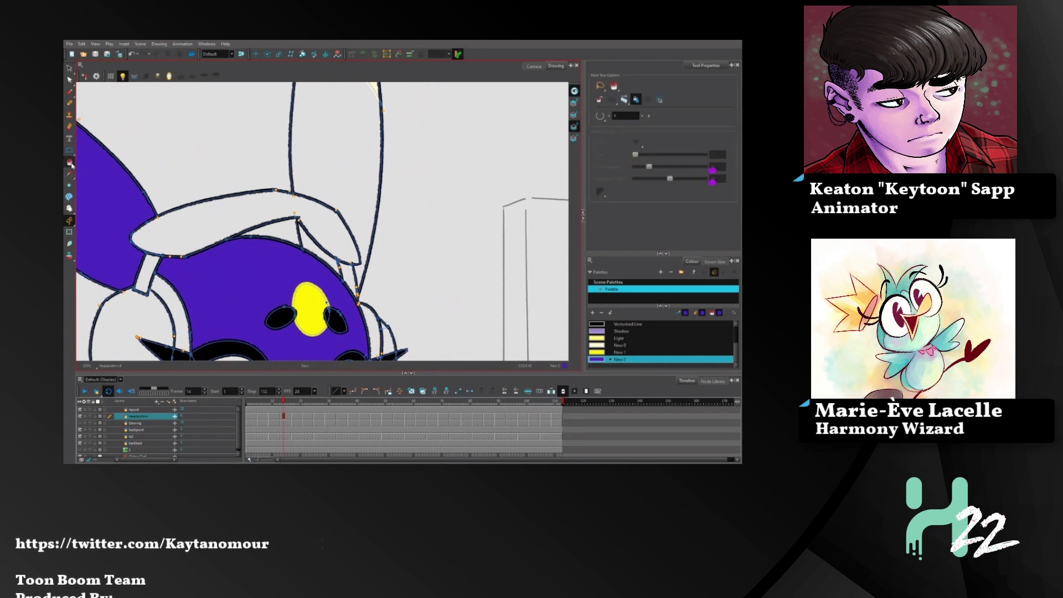
- Mirror the drawing view around frame 14 and examine the ear and headband outlines with the Contour Editor
click(72, 79)
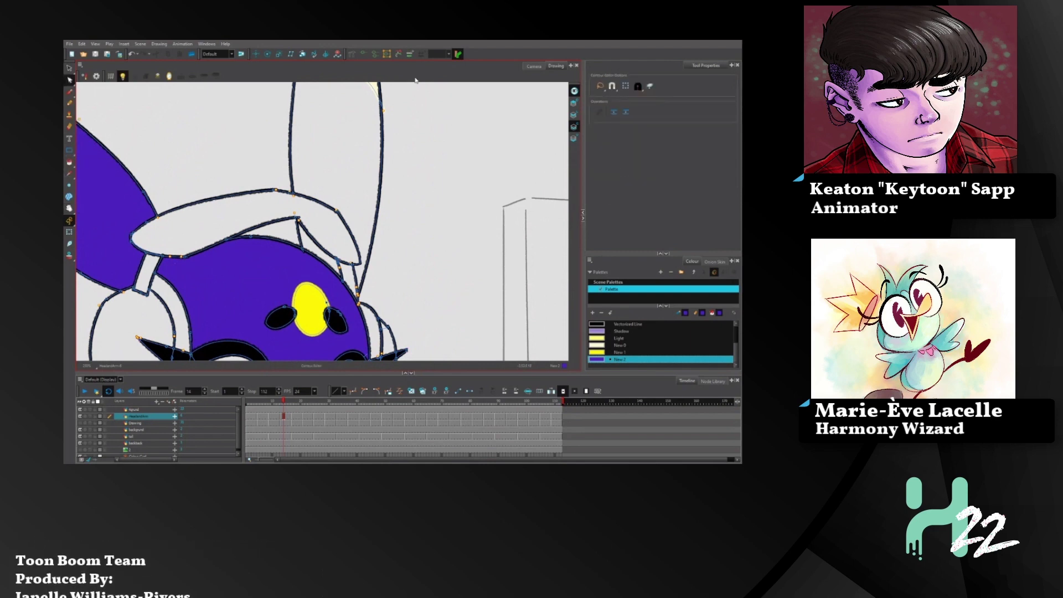
click(85, 76)
key(ctrl+a)
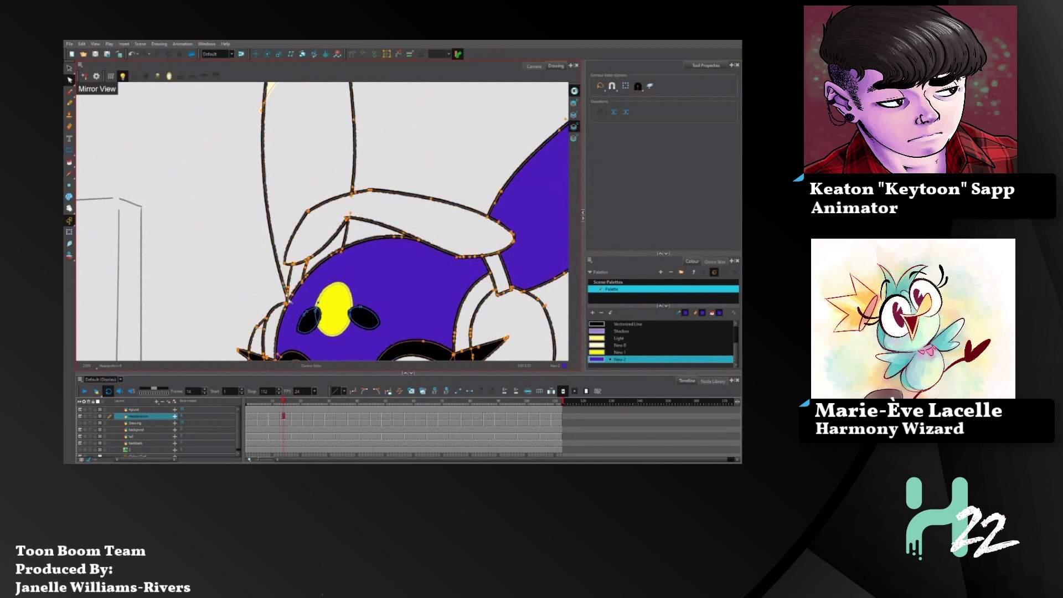
click(287, 216)
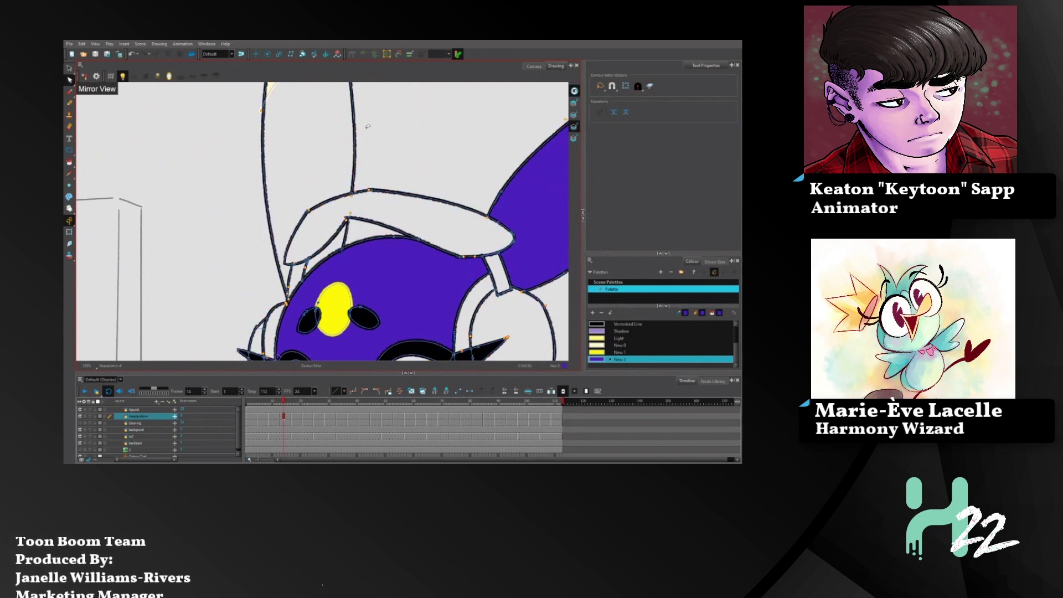
drag(403, 109, 373, 167)
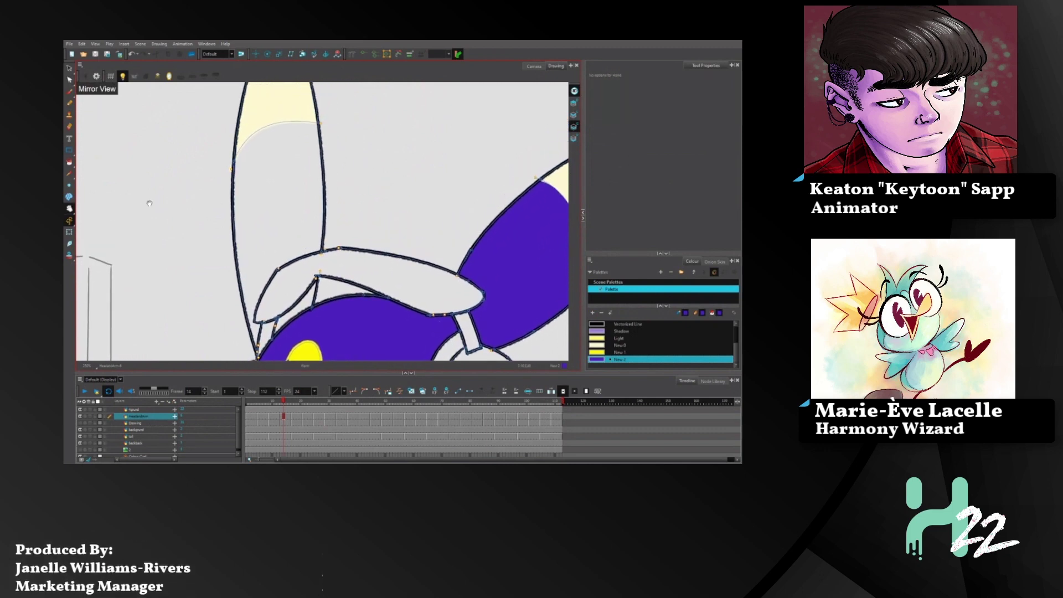
- Paint the upright ear and the gap beneath the headband purple around frame 14, and restore the unmirrored view
click(70, 163)
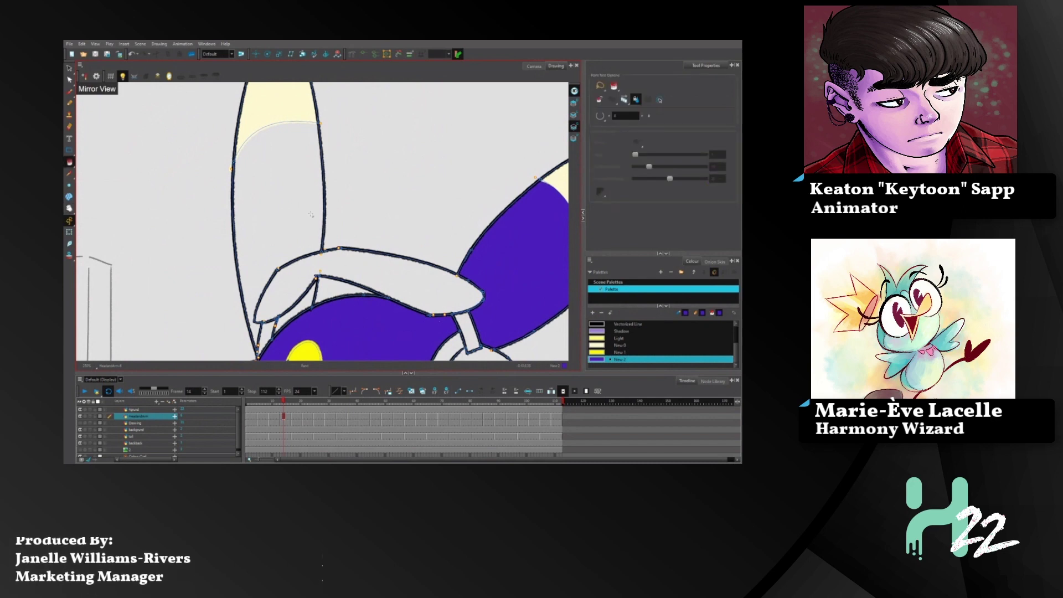
click(311, 214)
click(307, 299)
key(space)
drag(406, 220, 349, 129)
mouse_move(402, 282)
mouse_down()
mouse_move(408, 167)
mouse_move(408, 188)
mouse_up()
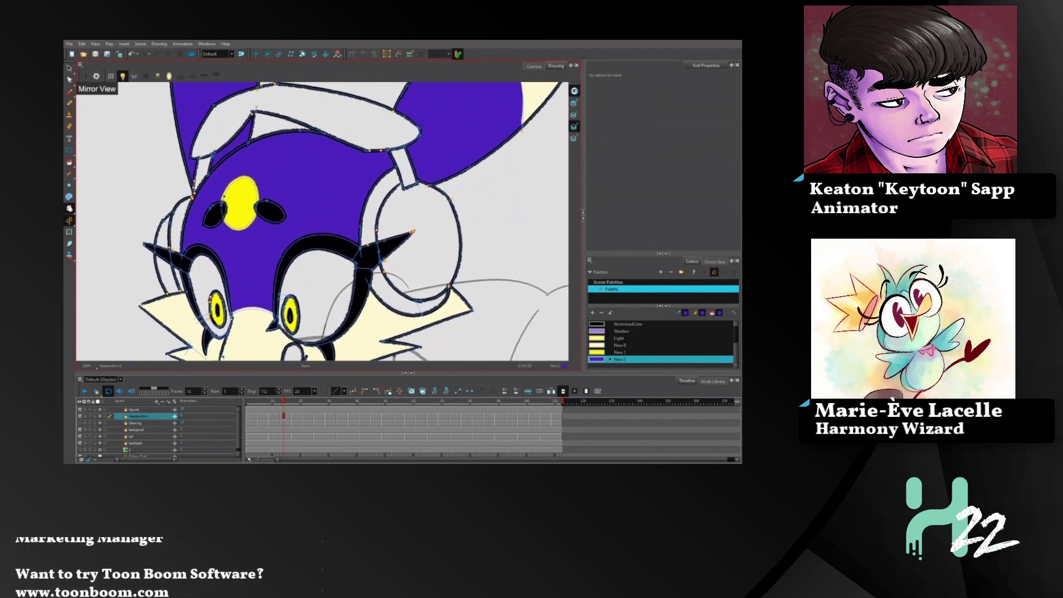
click(85, 76)
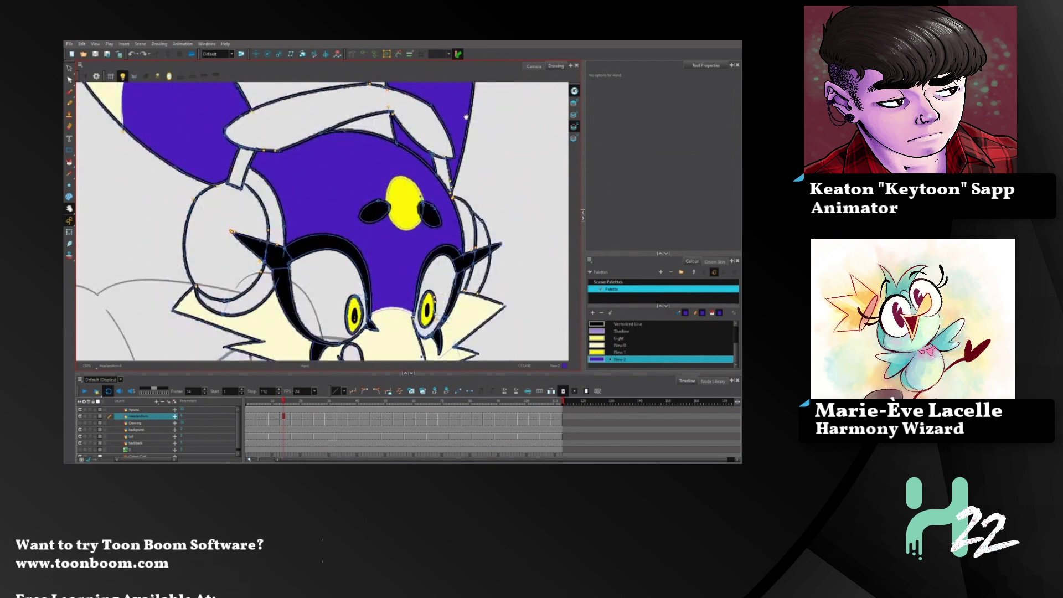
mouse_move(466, 117)
mouse_down()
mouse_move(394, 212)
mouse_move(426, 228)
mouse_move(437, 210)
mouse_up()
- Paint the head and both ears purple on the drawing around frame 18, and play the animation in the camera view
click(296, 415)
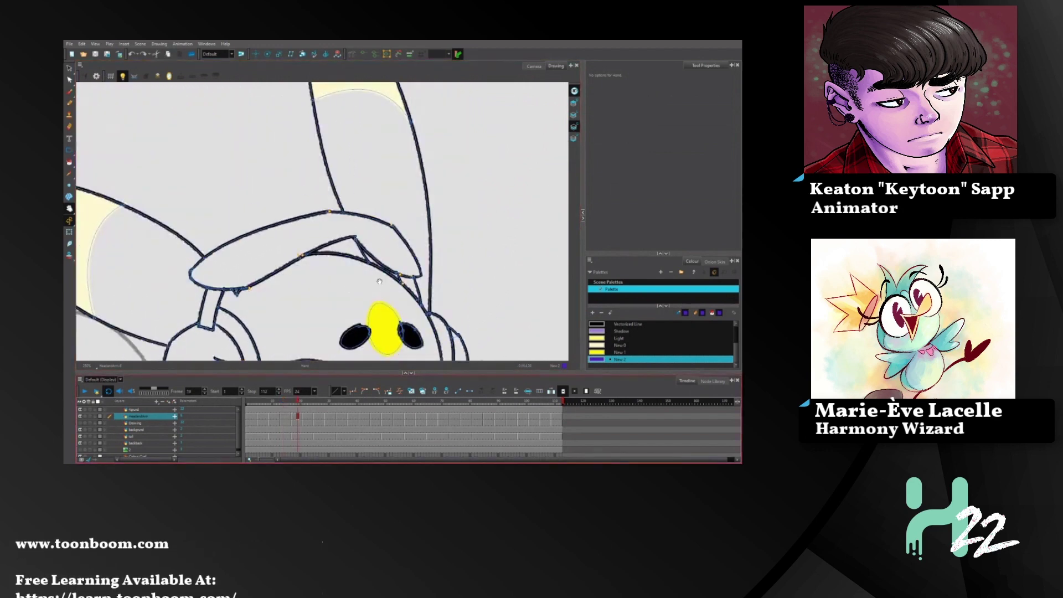
mouse_move(393, 298)
mouse_down()
mouse_move(459, 202)
mouse_move(459, 147)
mouse_up()
drag(475, 198, 478, 256)
click(69, 162)
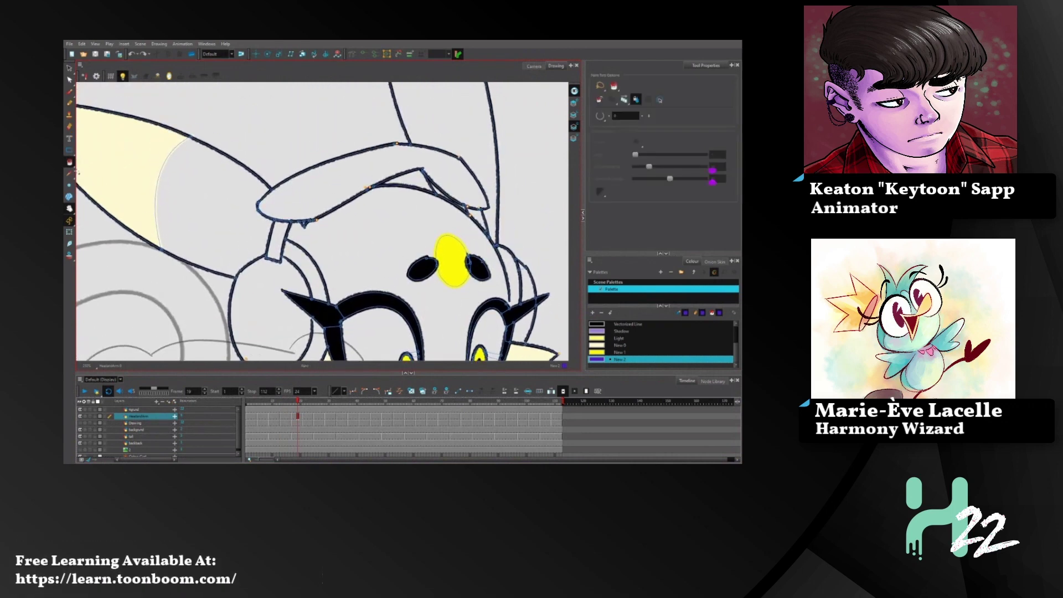
click(242, 240)
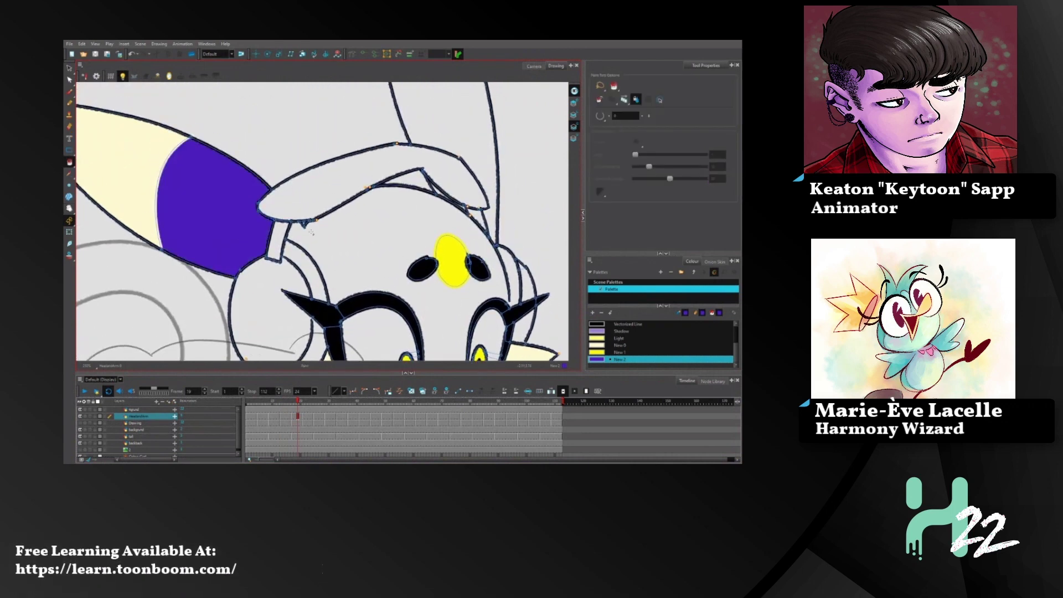
click(357, 204)
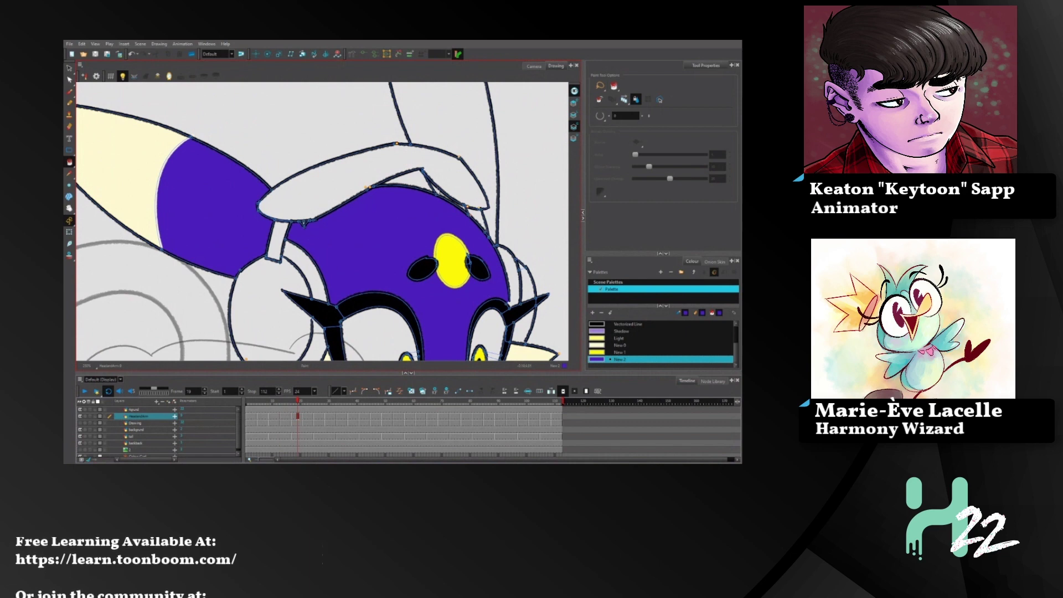
click(491, 197)
key(space)
mouse_move(491, 197)
mouse_down()
mouse_move(489, 268)
mouse_move(460, 347)
mouse_move(447, 177)
mouse_up()
drag(453, 137, 454, 68)
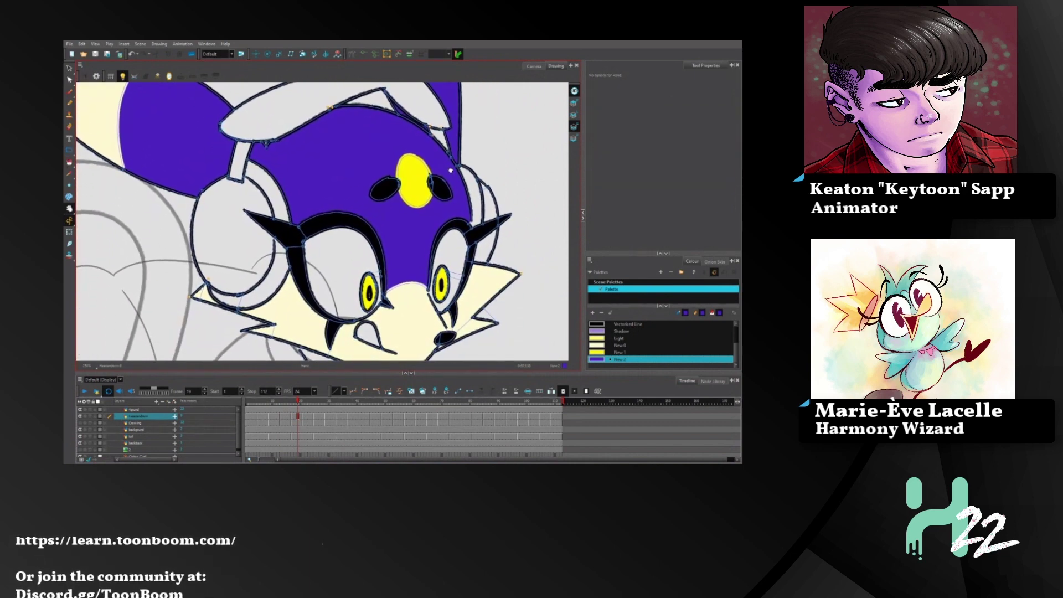
click(542, 67)
key(Return)
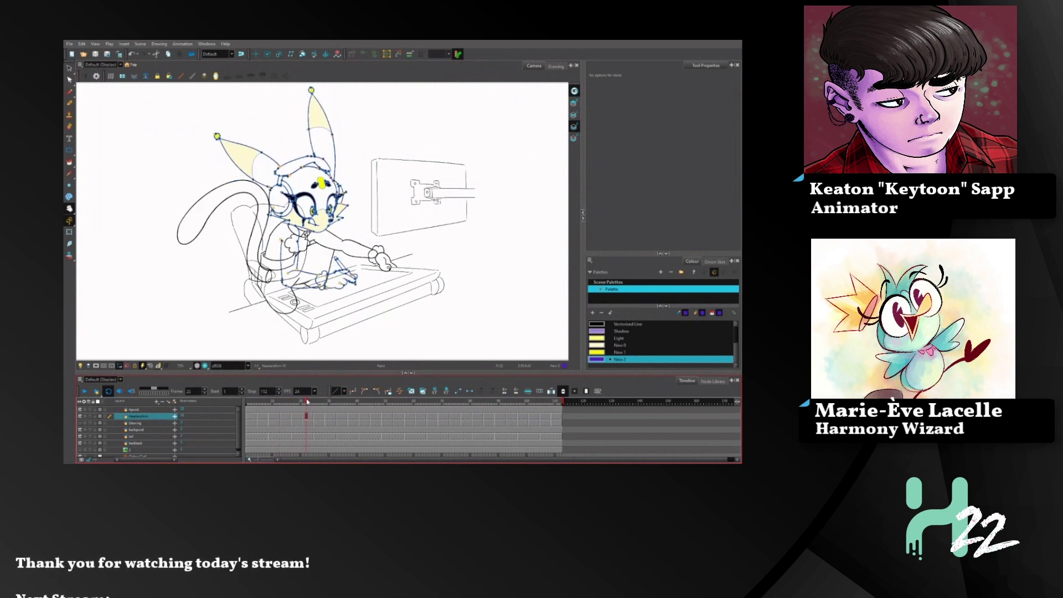
- Inspect the outlines around frame 22 with the Contour Editor and paint the base of the sideways ear purple
click(556, 66)
drag(419, 208, 465, 282)
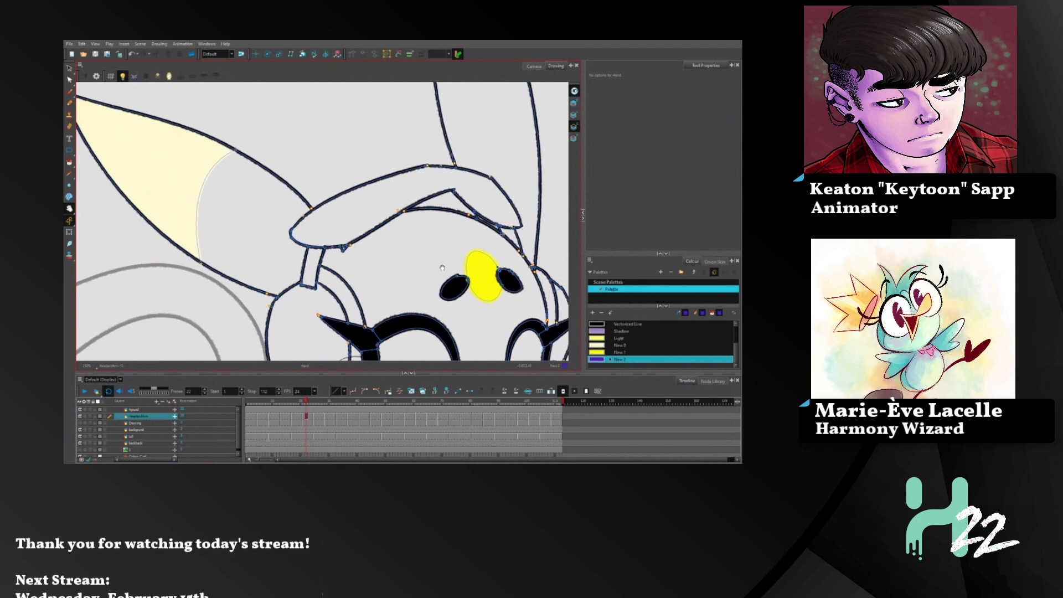
click(71, 162)
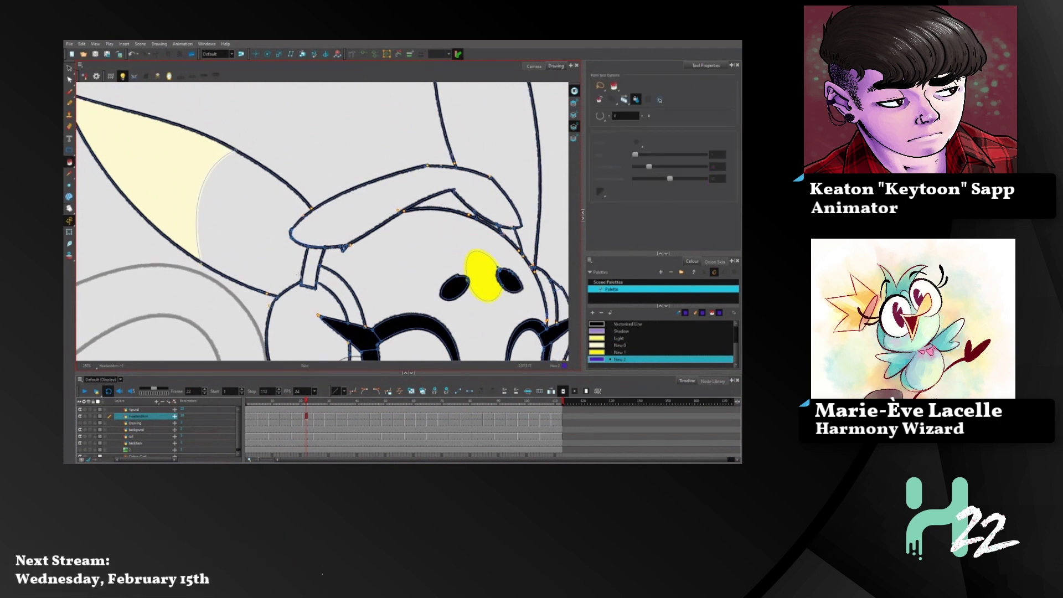
click(71, 78)
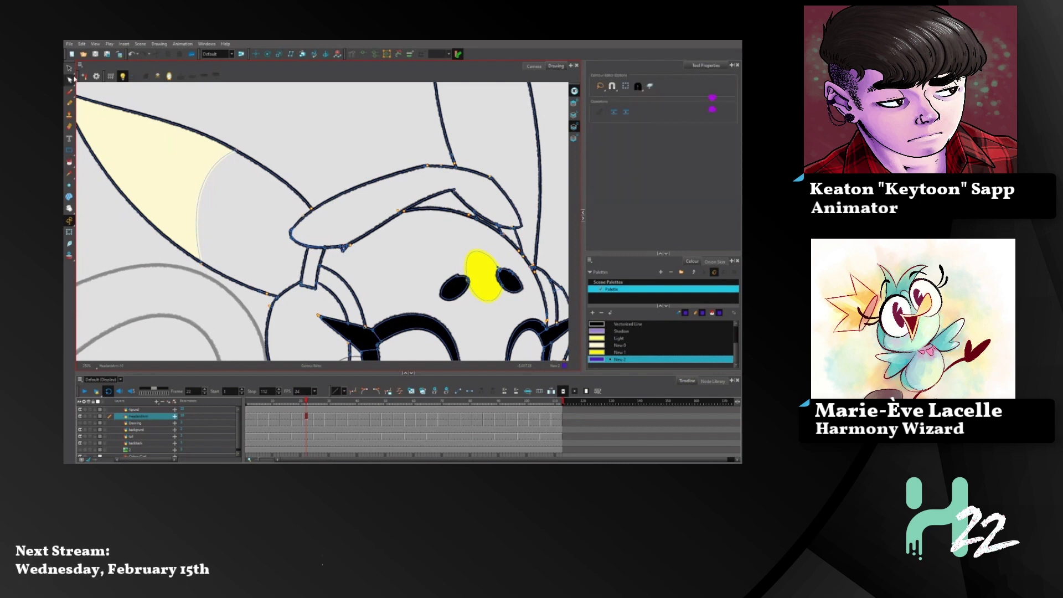
click(313, 210)
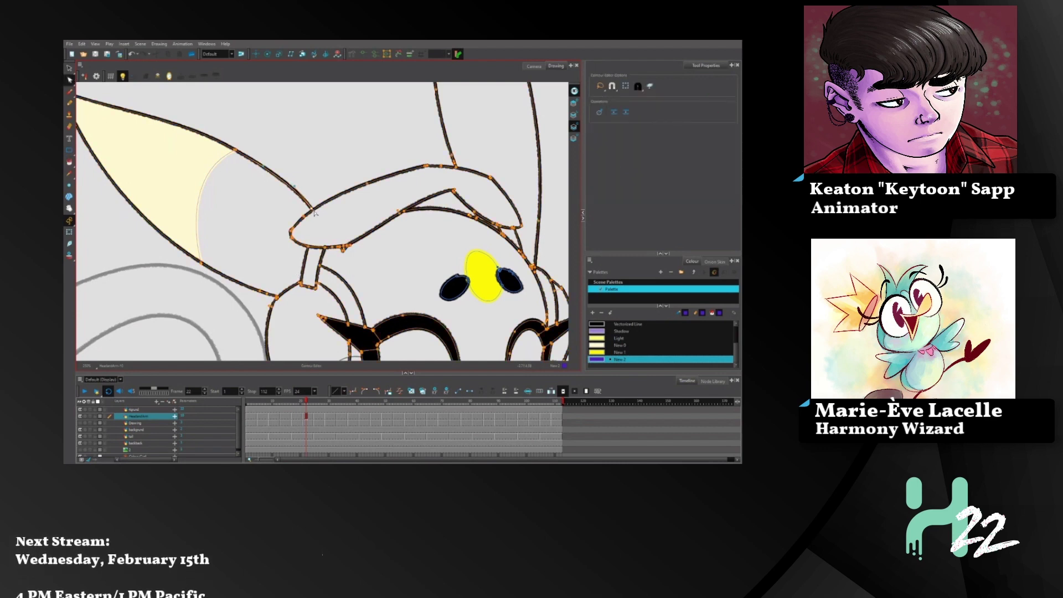
click(310, 187)
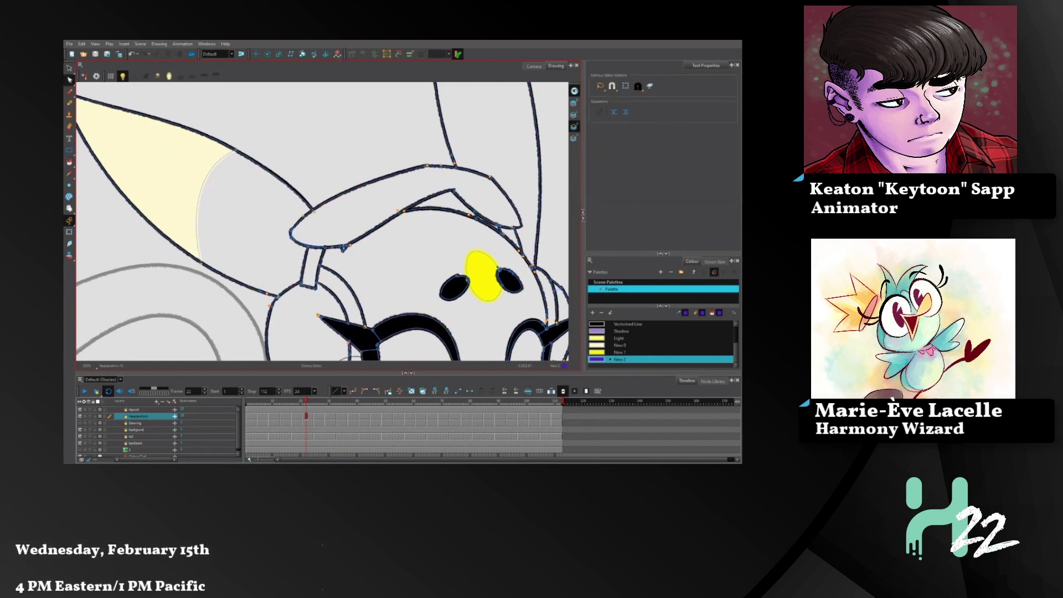
click(70, 162)
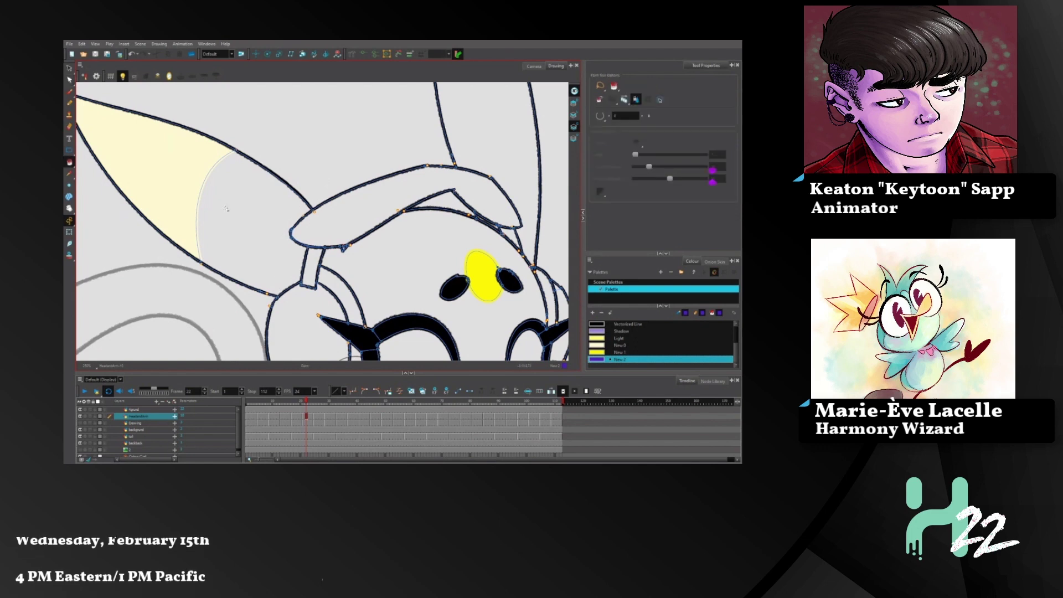
click(225, 208)
- Test a purple fill on the head around frame 22 and undo it
click(451, 257)
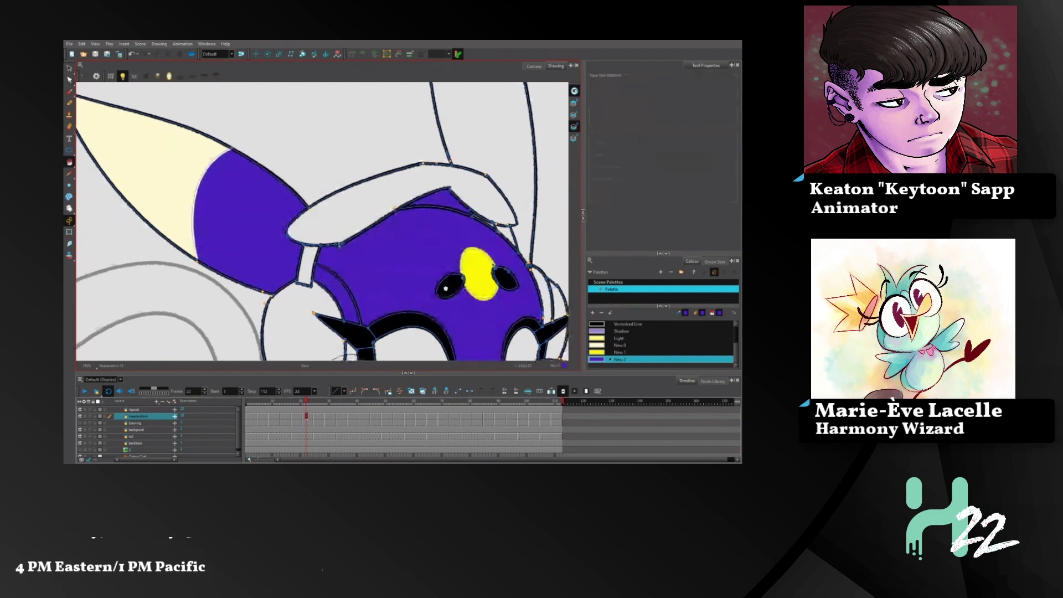
drag(445, 288, 407, 274)
key(ctrl+z)
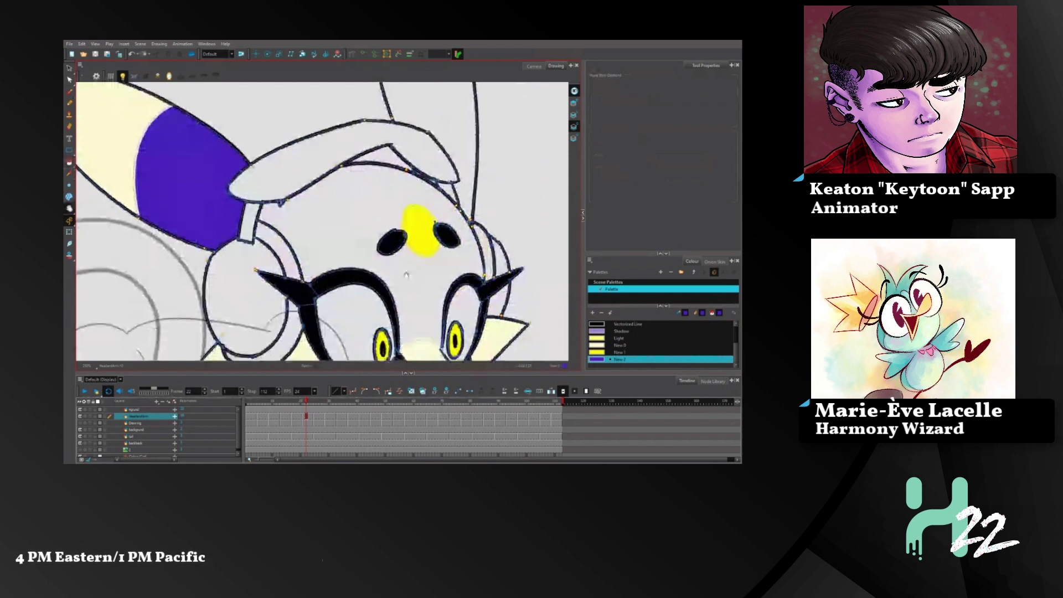
- Adjust the outline points between the headphone and the upper eyelash around frame 22 with the Contour Editor
click(71, 81)
key(ctrl+a)
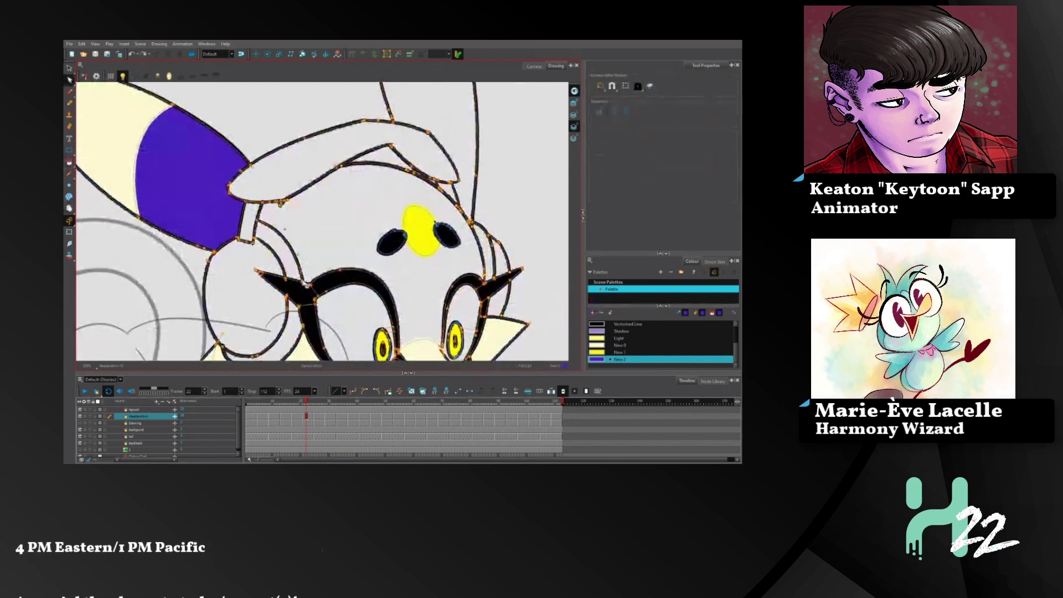
drag(306, 286, 308, 286)
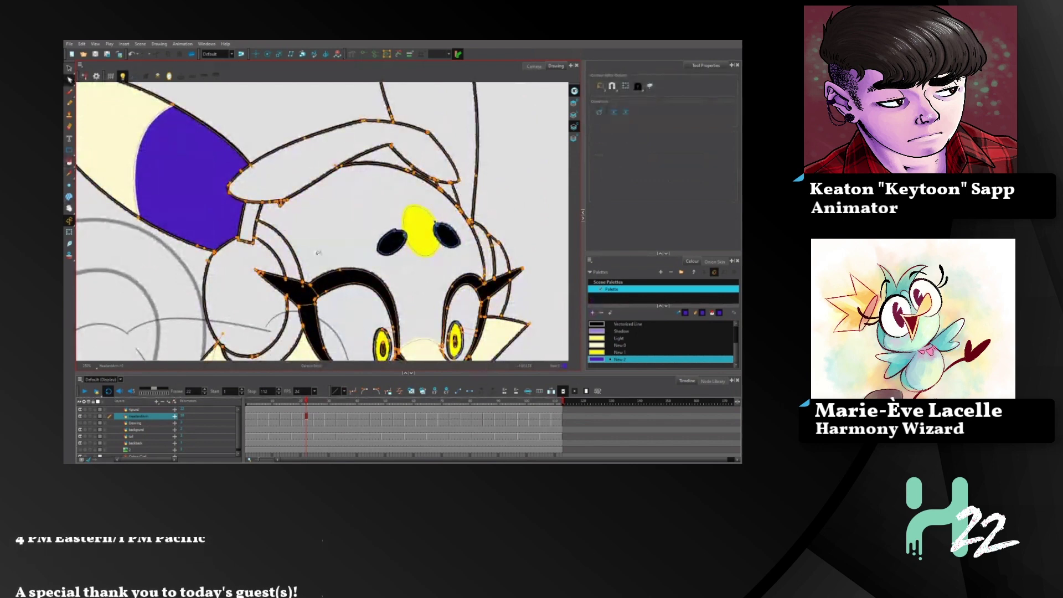
key(ctrl+a)
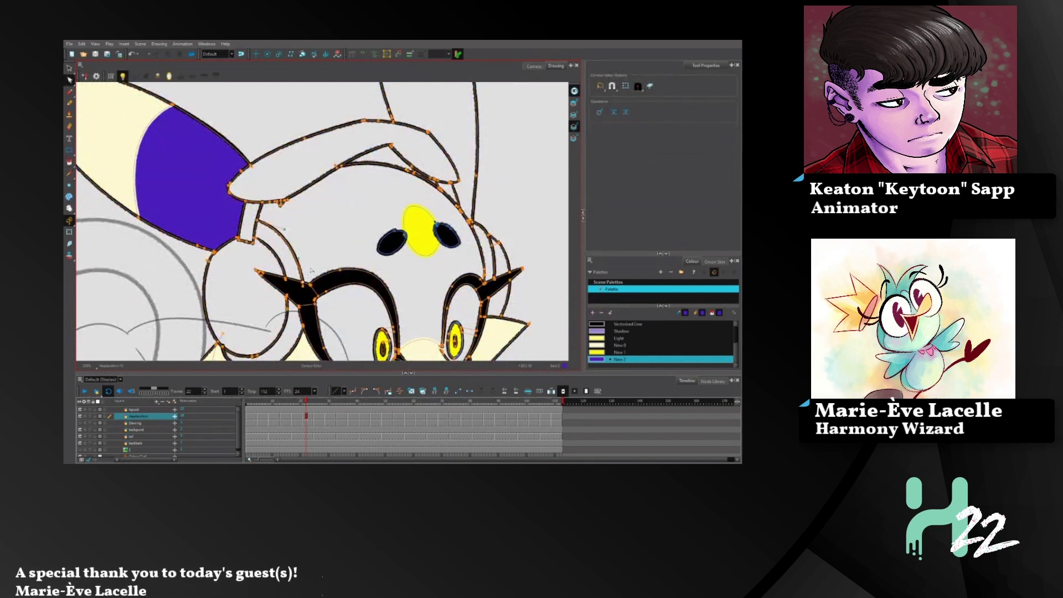
- Paint the base of the upright ear purple on the drawing around frame 22
drag(317, 253, 267, 279)
key(space)
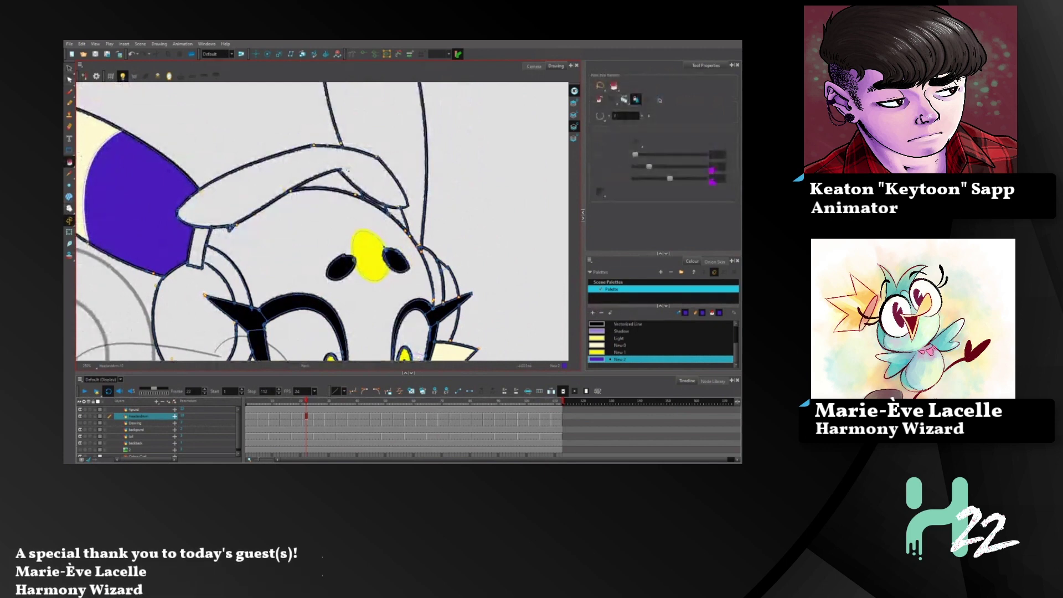
click(399, 138)
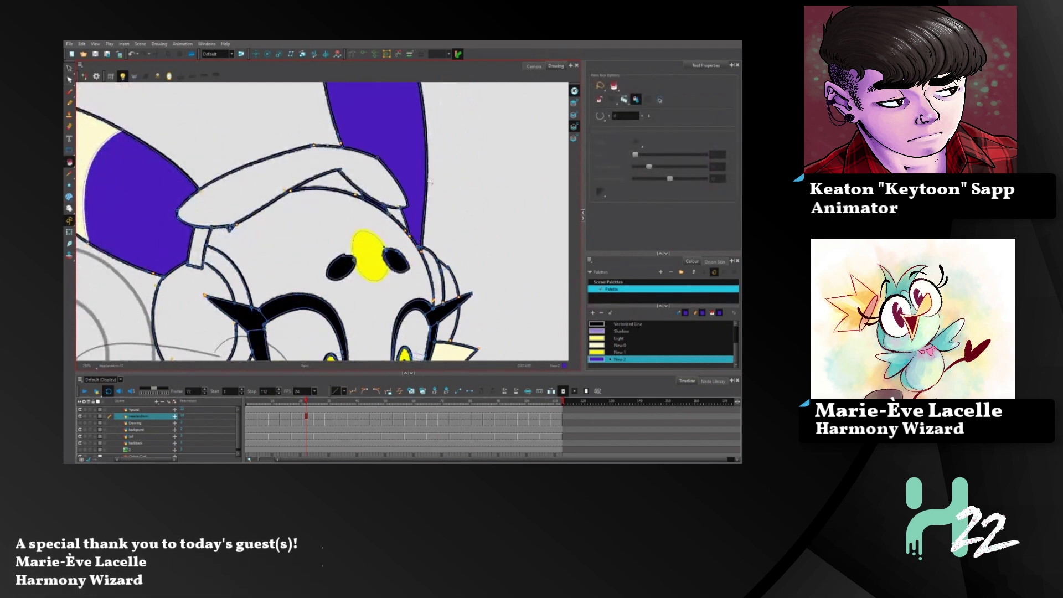
mouse_move(444, 162)
mouse_down()
mouse_move(408, 259)
mouse_move(452, 134)
mouse_up()
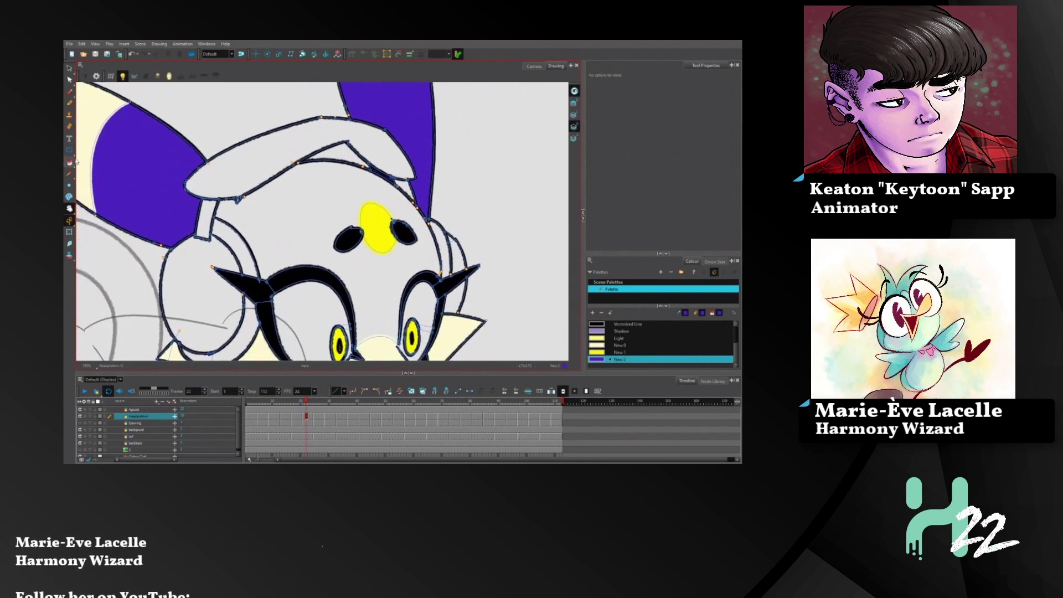
- Try a purple fill on the head around frame 22 and undo it
click(70, 162)
click(282, 228)
key(ctrl+z)
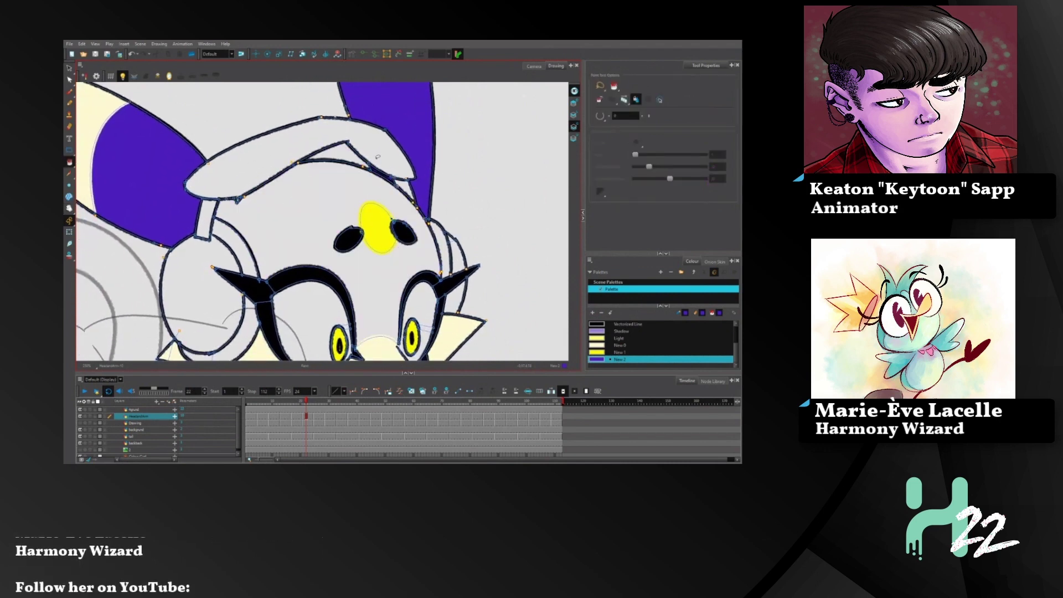
- Adjust the outline point where the headphone band meets the top of the head around frame 22 with the Contour Editor
key(alt+q)
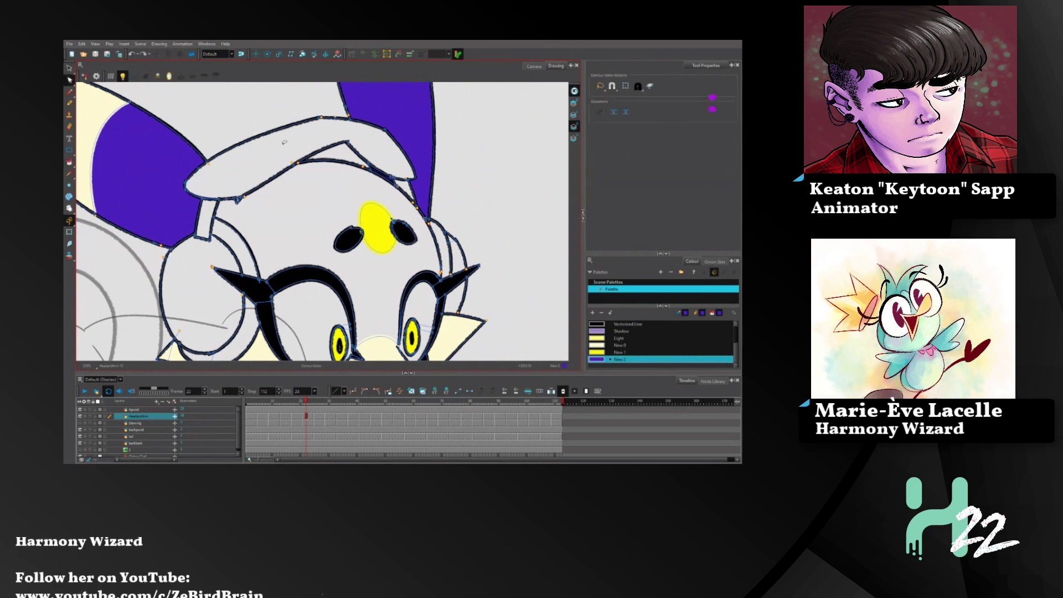
click(298, 164)
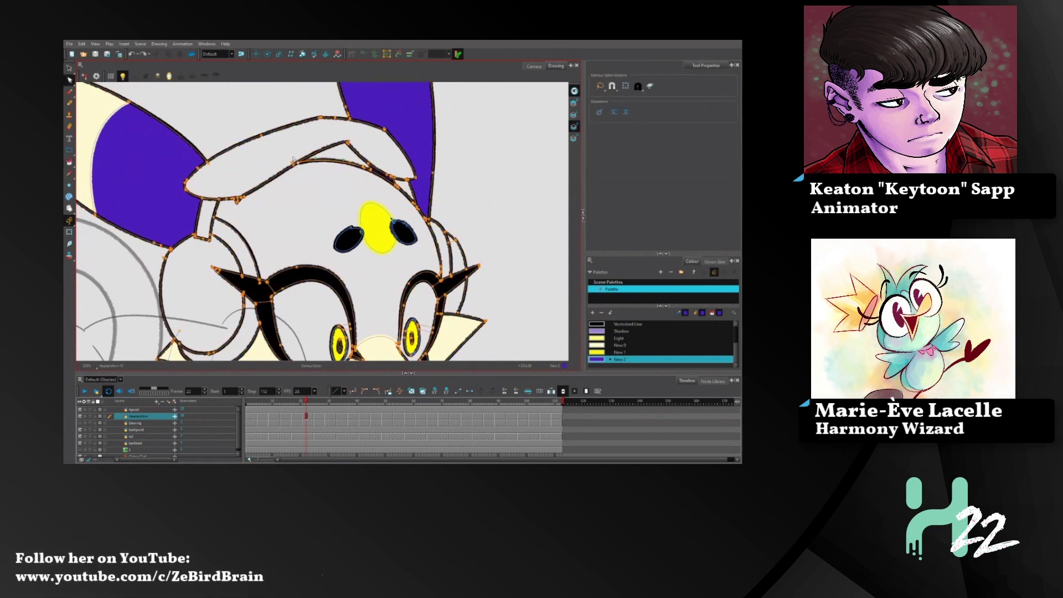
click(299, 145)
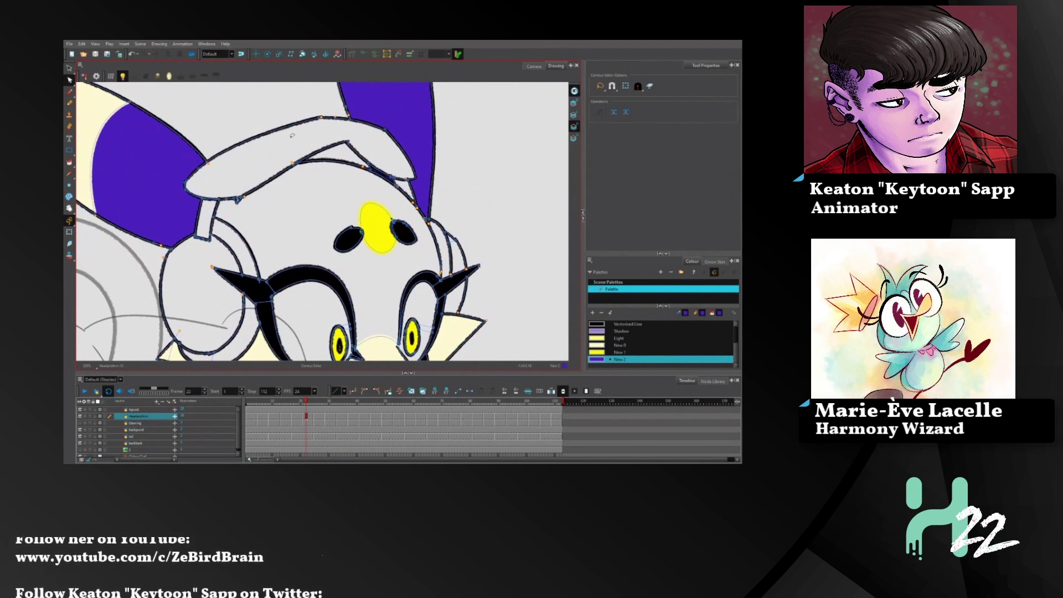
- Paint the head purple on the drawing around frame 22
key(alt+i)
click(305, 210)
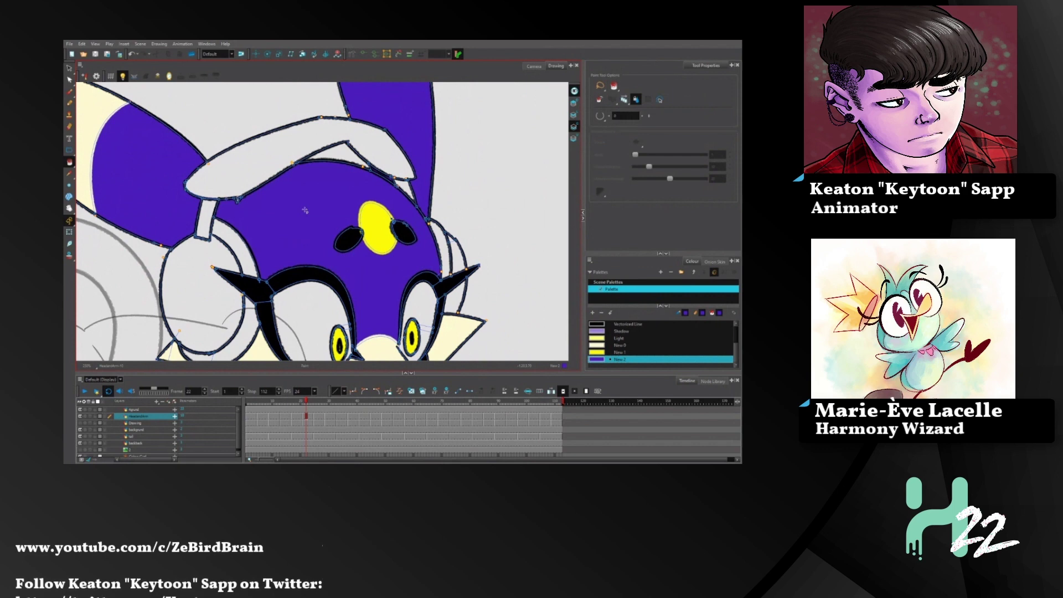
key(space)
drag(305, 210, 287, 150)
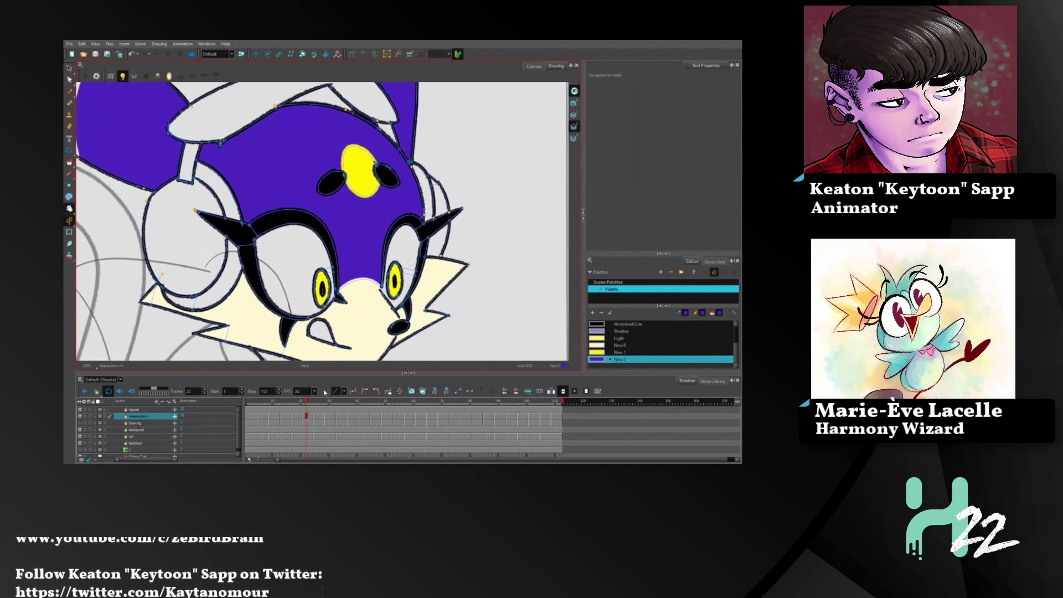
- Advance four frames to the drawing around frame 26 and paint the base of the sideways ear purple
key(period)
key(period)
key(period)
key(period)
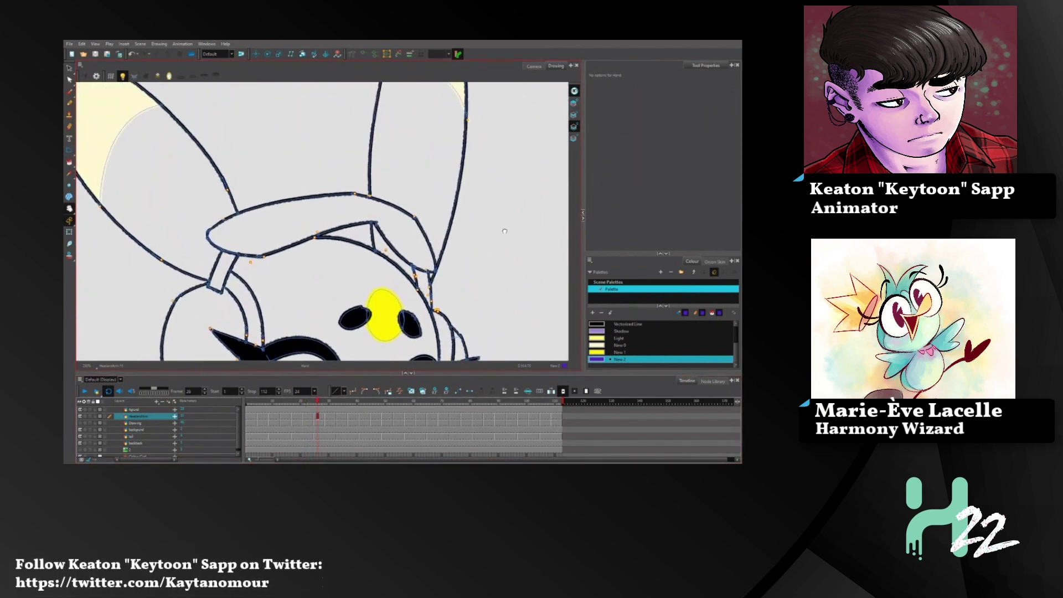
drag(505, 230, 512, 244)
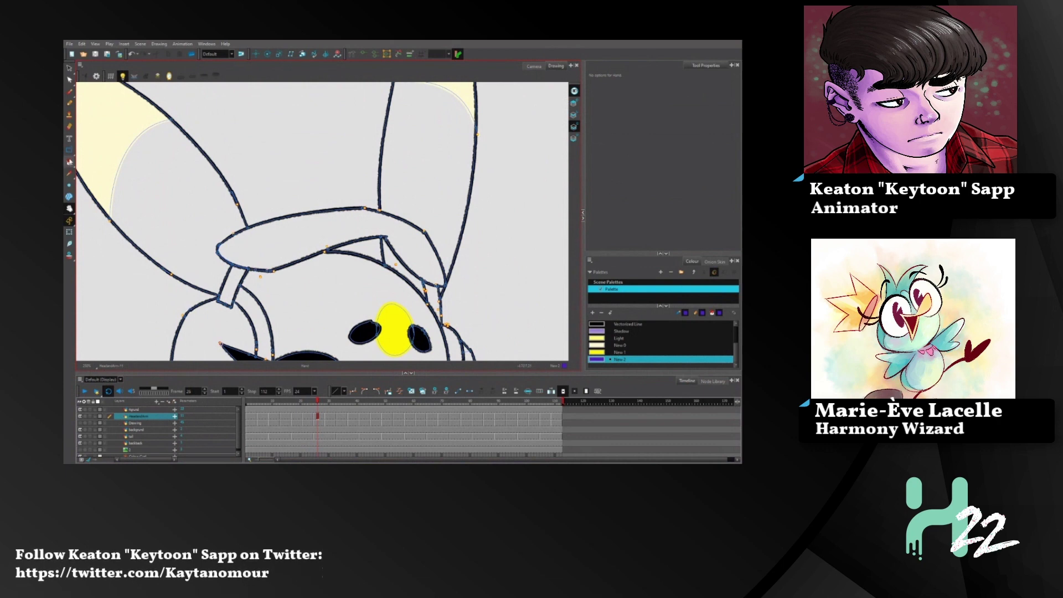
click(69, 162)
click(166, 171)
- Undo a trial purple fill on the head and adjust the outline point where the headphone band meets it with the Contour Editor
click(368, 271)
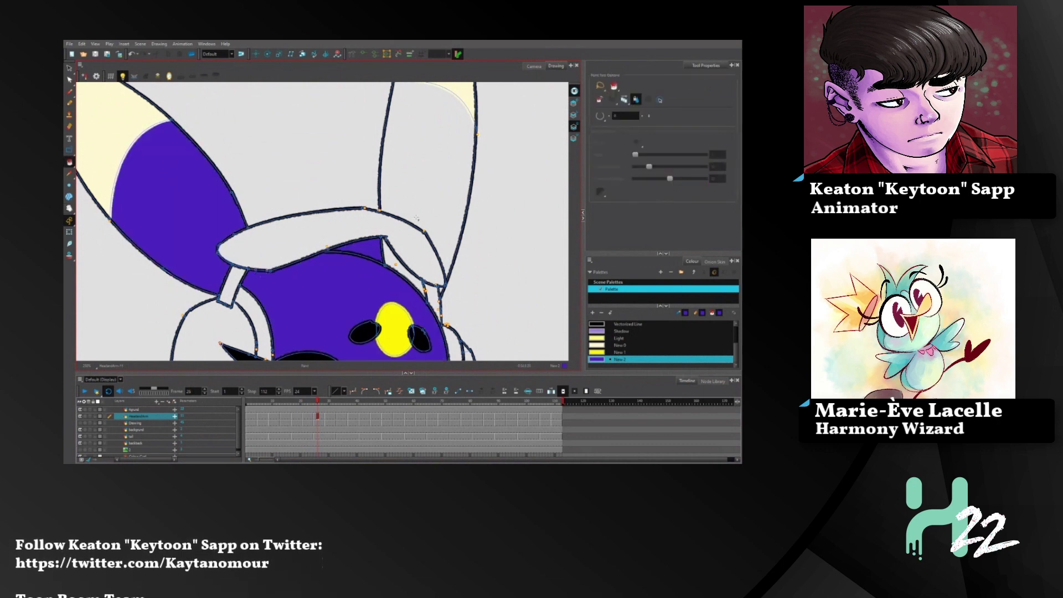
key(ctrl+z)
key(alt+q)
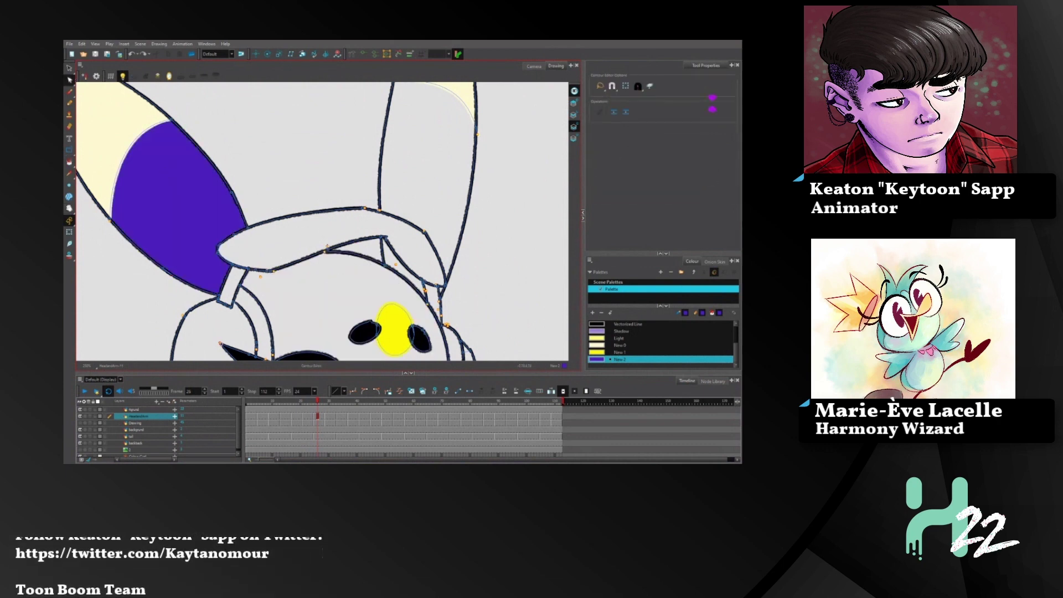
click(327, 254)
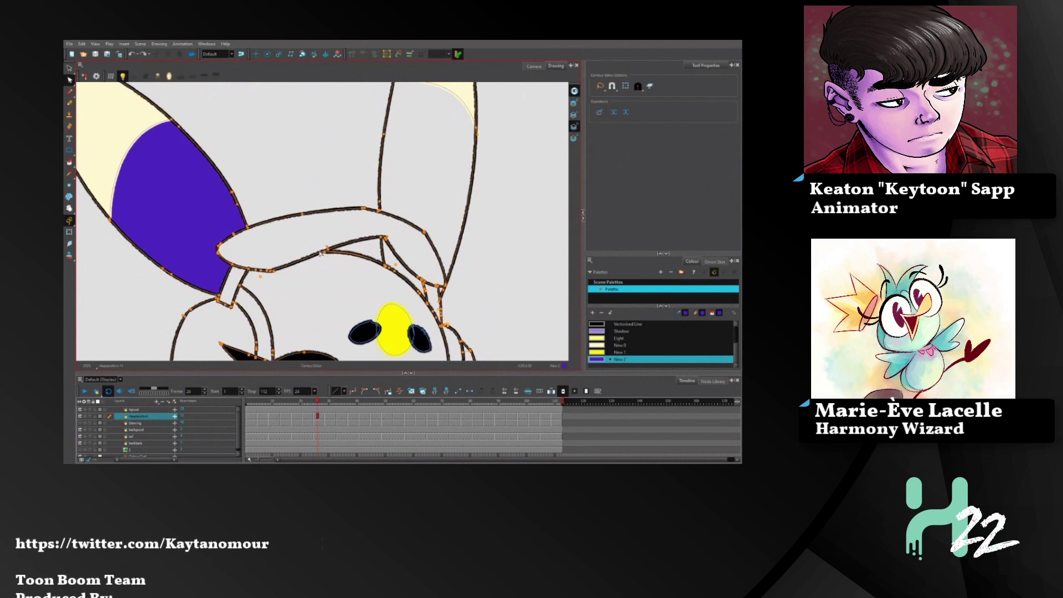
click(333, 237)
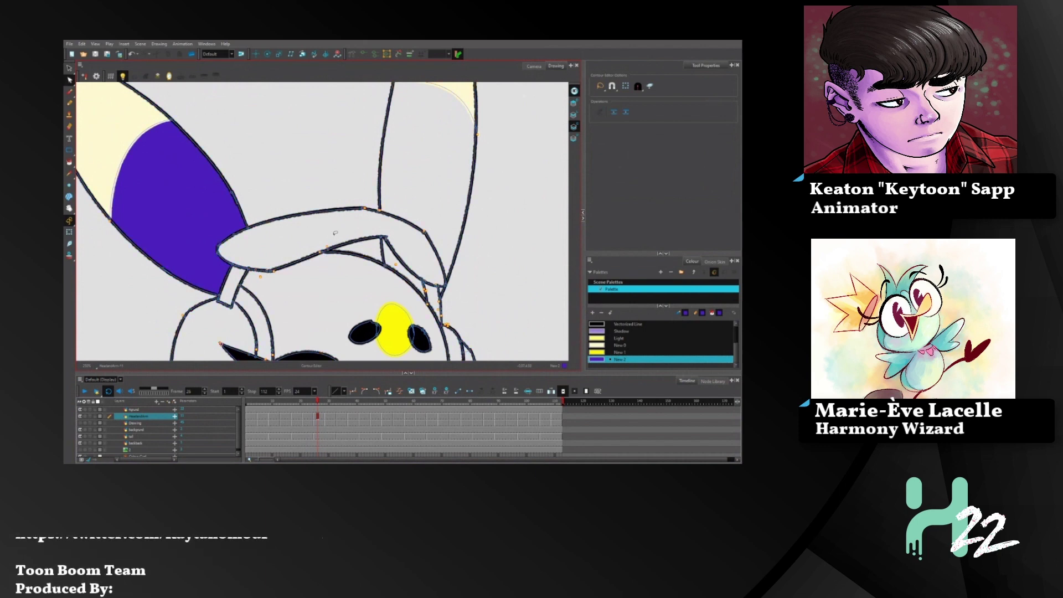
- Paint the head and the small gap under the headphone band purple on the drawing around frame 26
key(alt+i)
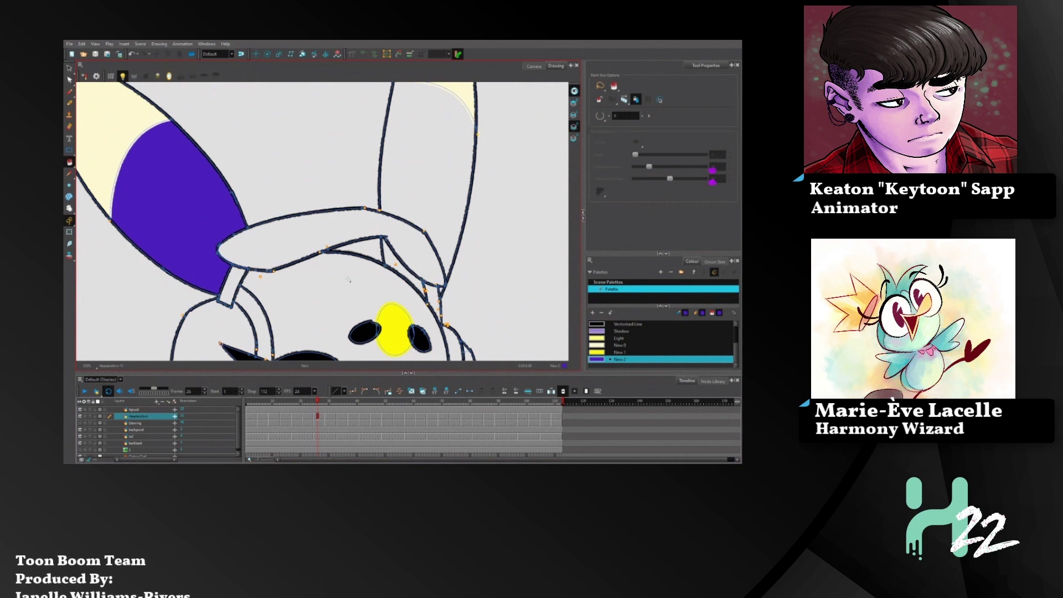
click(360, 275)
click(392, 259)
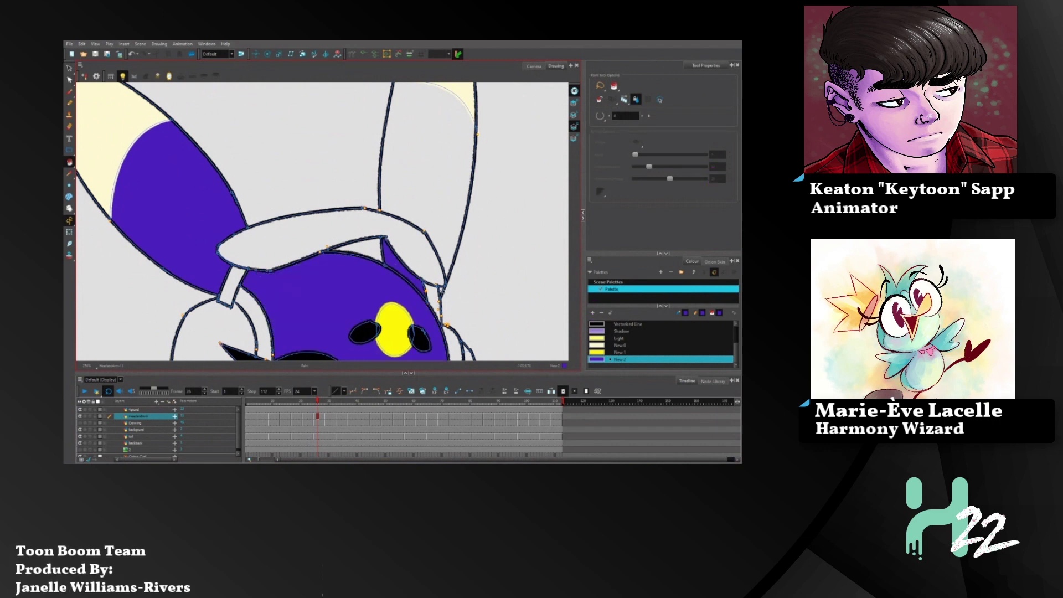
drag(489, 263, 469, 246)
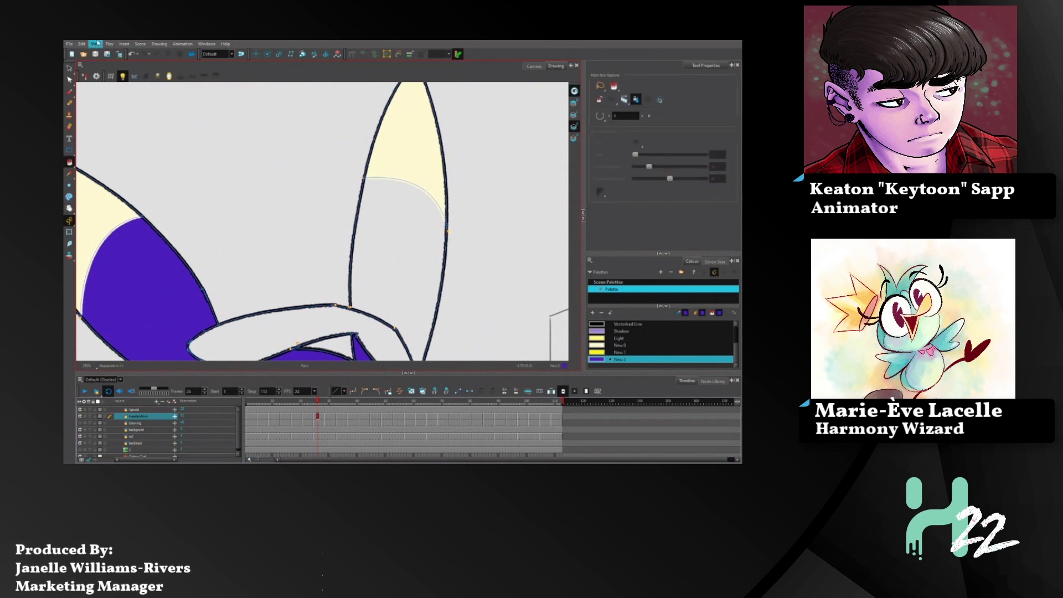
- Open the 3D model import options, choose to create layers based on filenames, and cancel the import
click(69, 43)
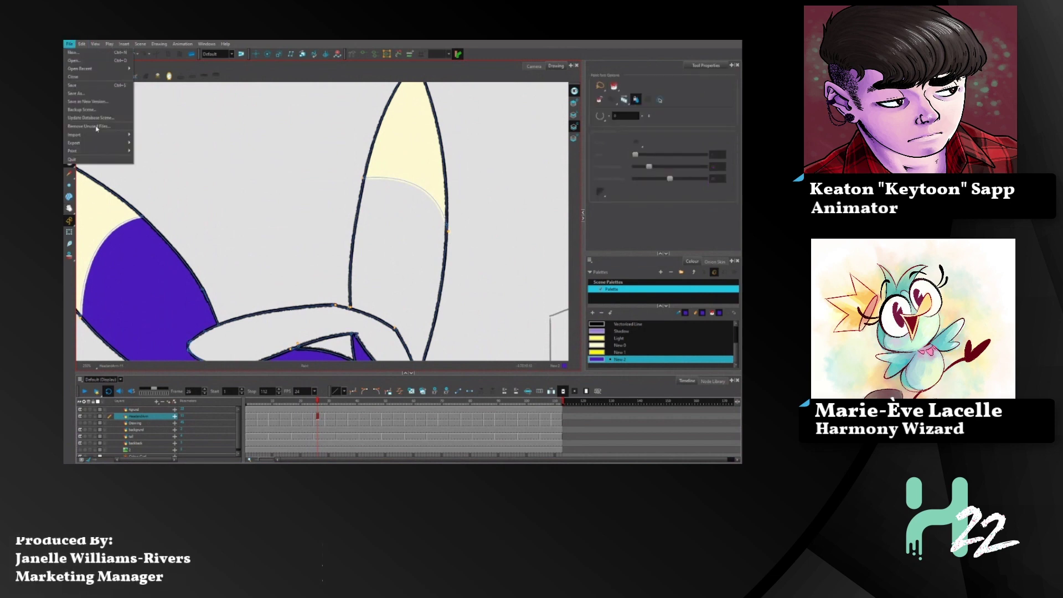
mouse_move(105, 135)
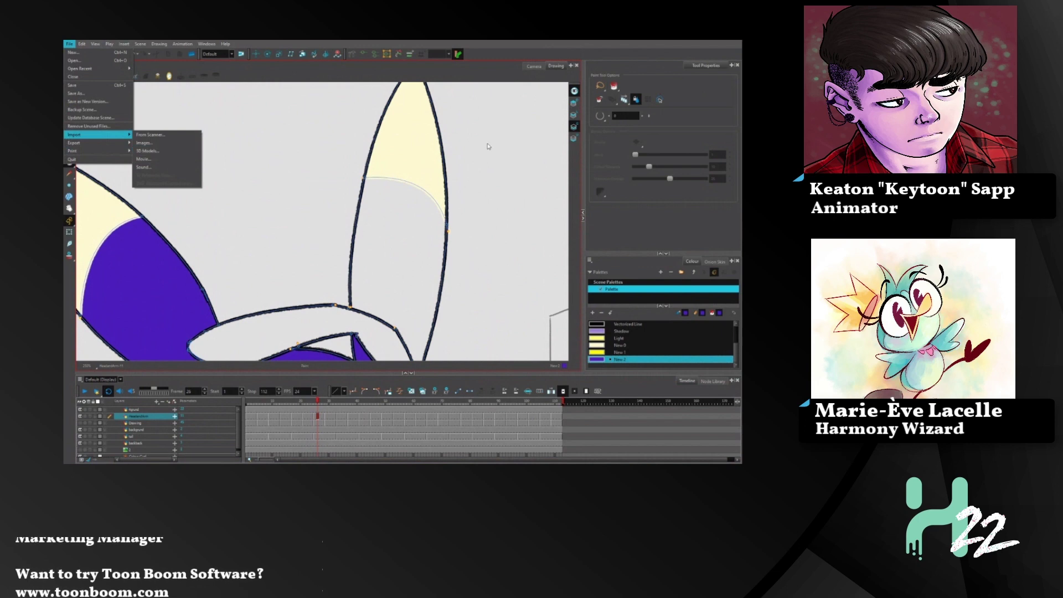
click(427, 202)
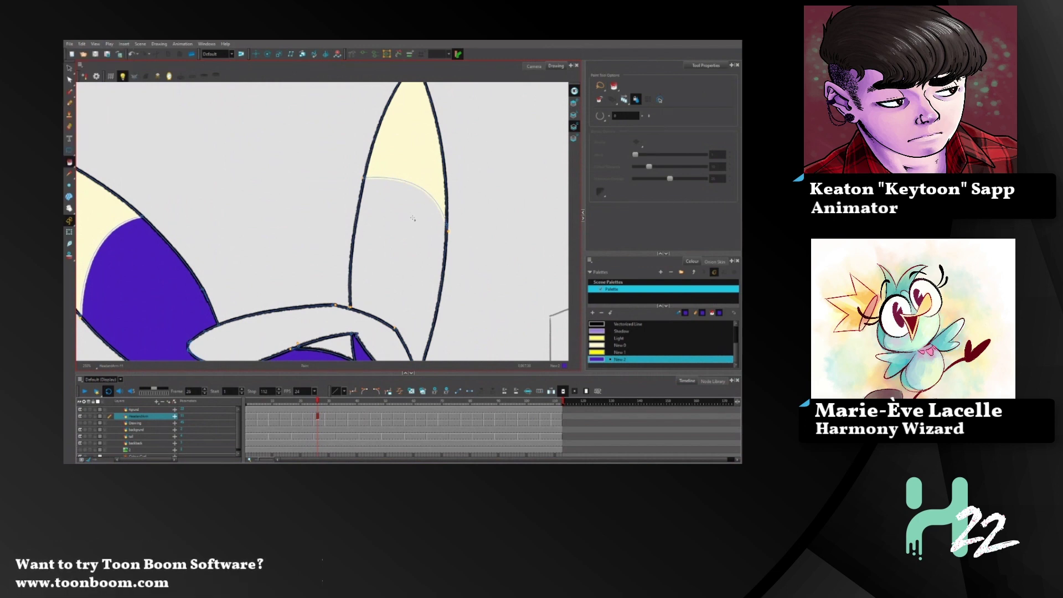
key(space)
drag(458, 214, 469, 159)
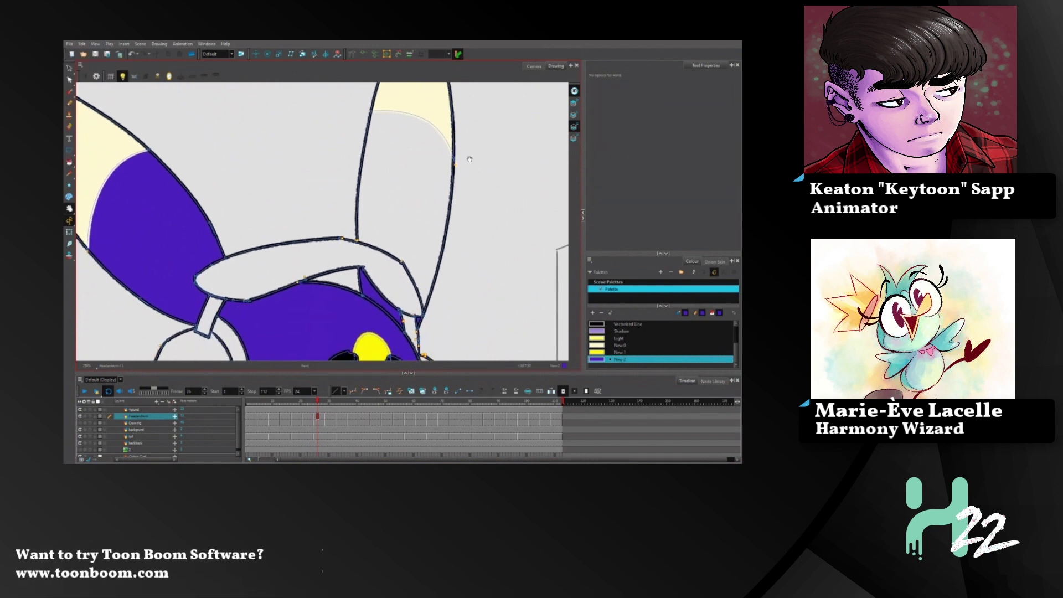
drag(459, 220, 461, 219)
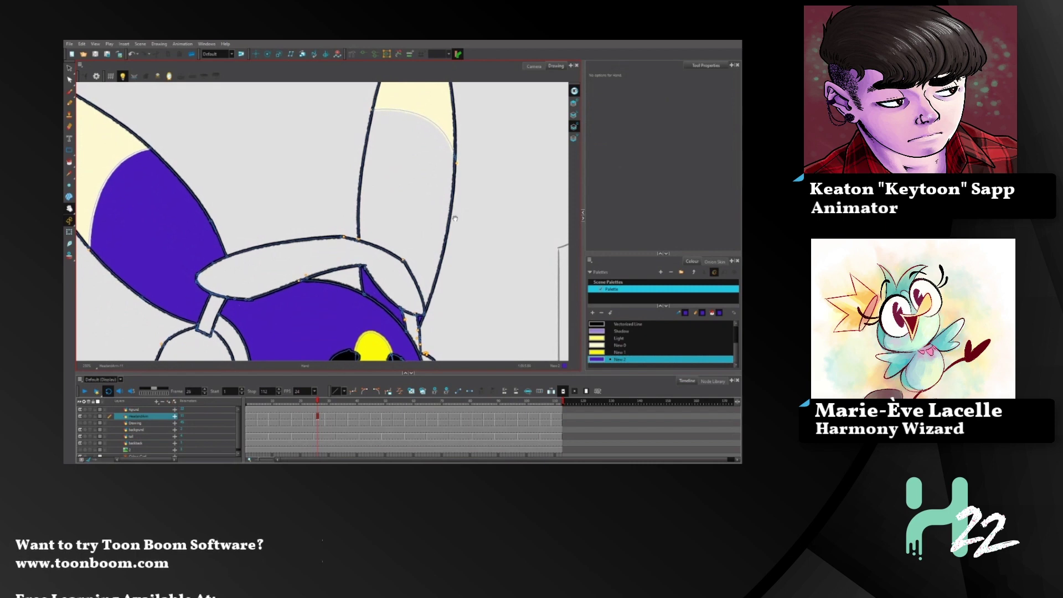
click(70, 44)
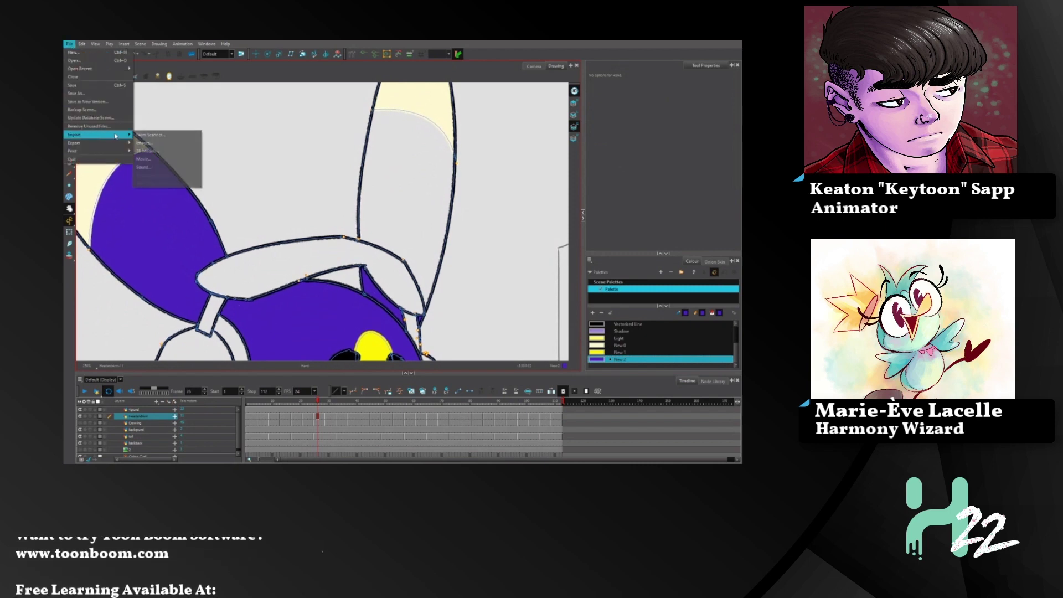
click(147, 150)
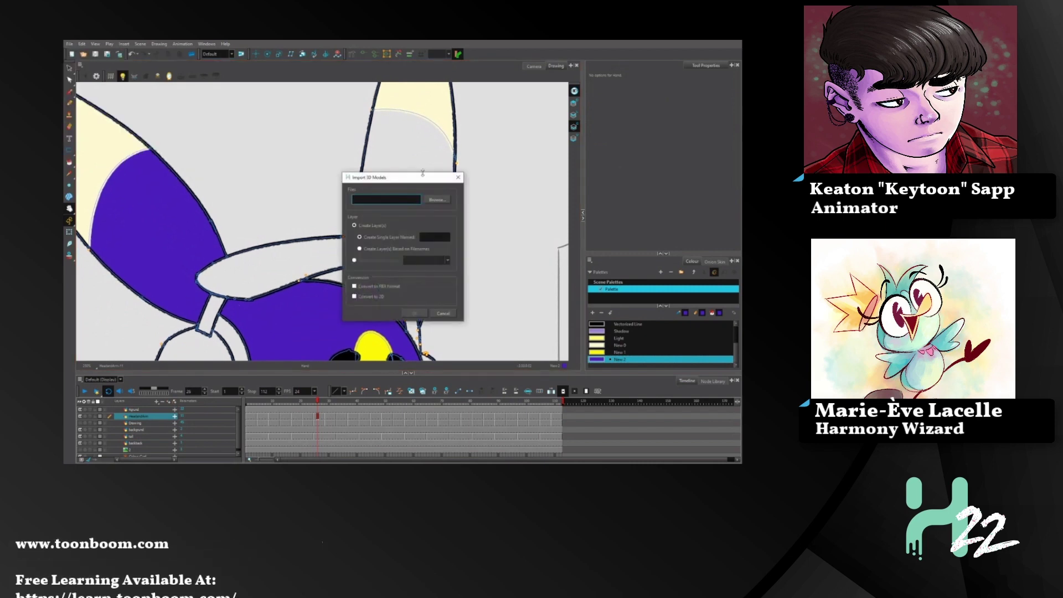
drag(414, 174, 405, 168)
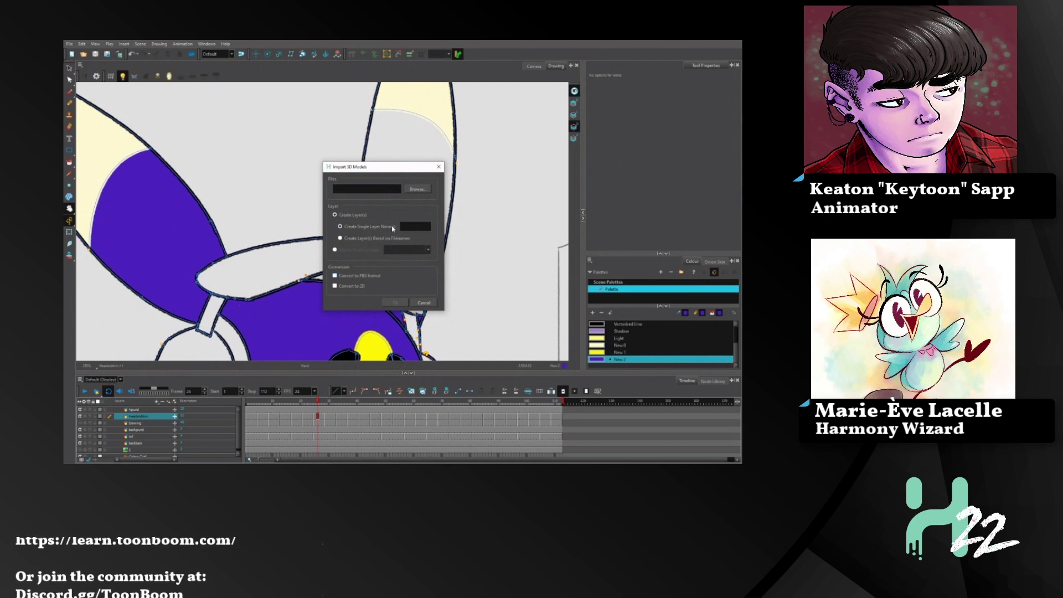
click(340, 239)
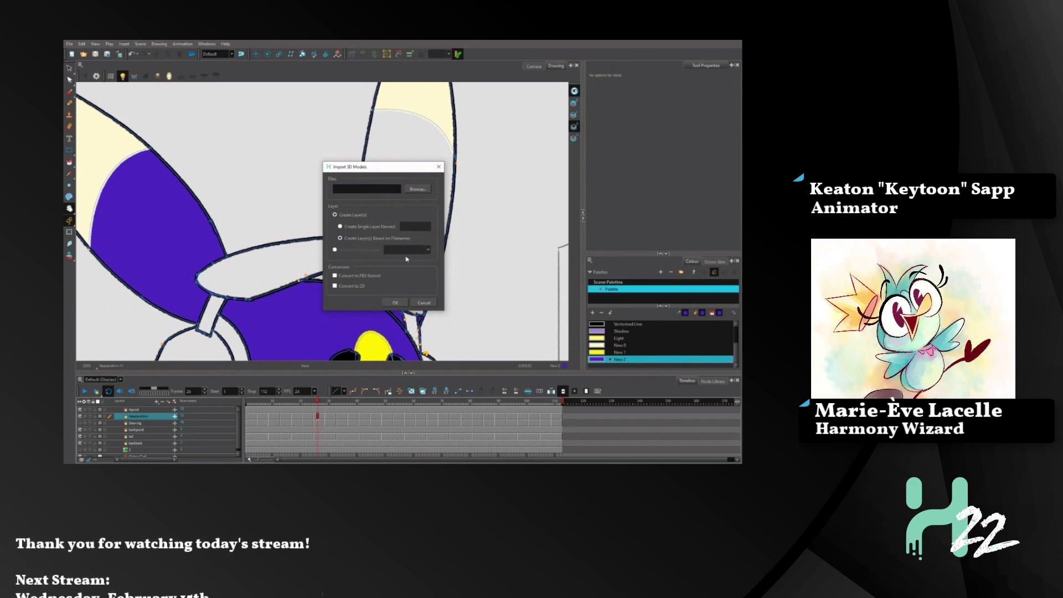
click(424, 303)
- Check the default scale factor for 3D models in the general preferences and close them without changes
drag(442, 284, 425, 254)
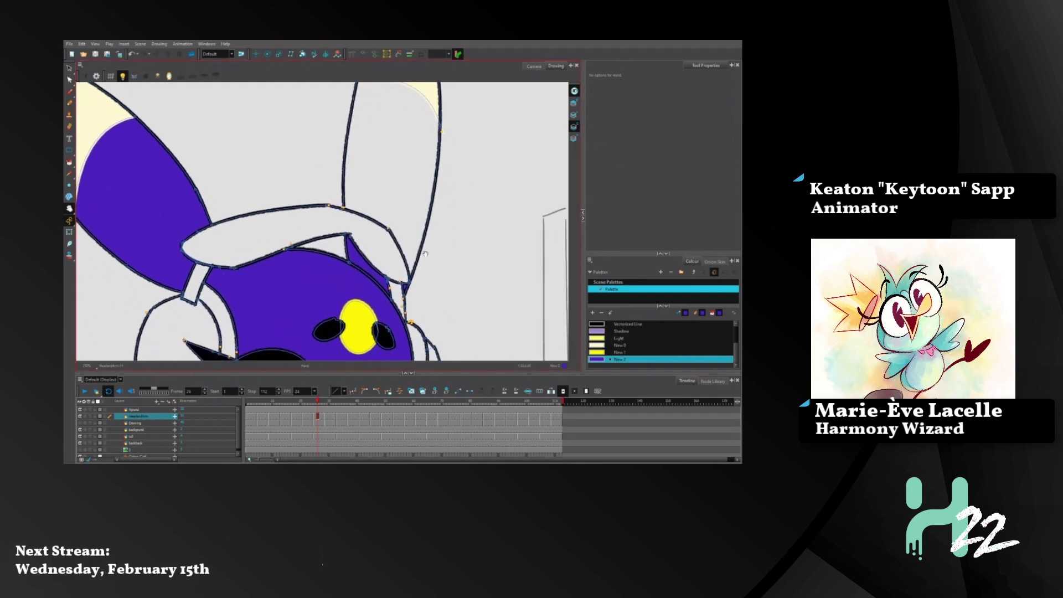
click(70, 163)
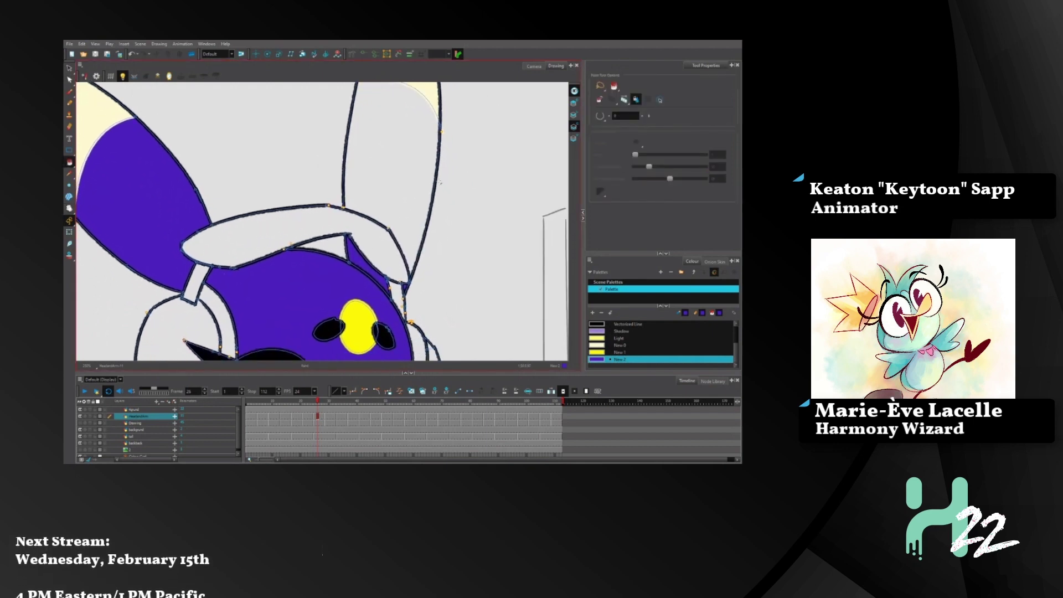
key(space)
drag(469, 151, 450, 201)
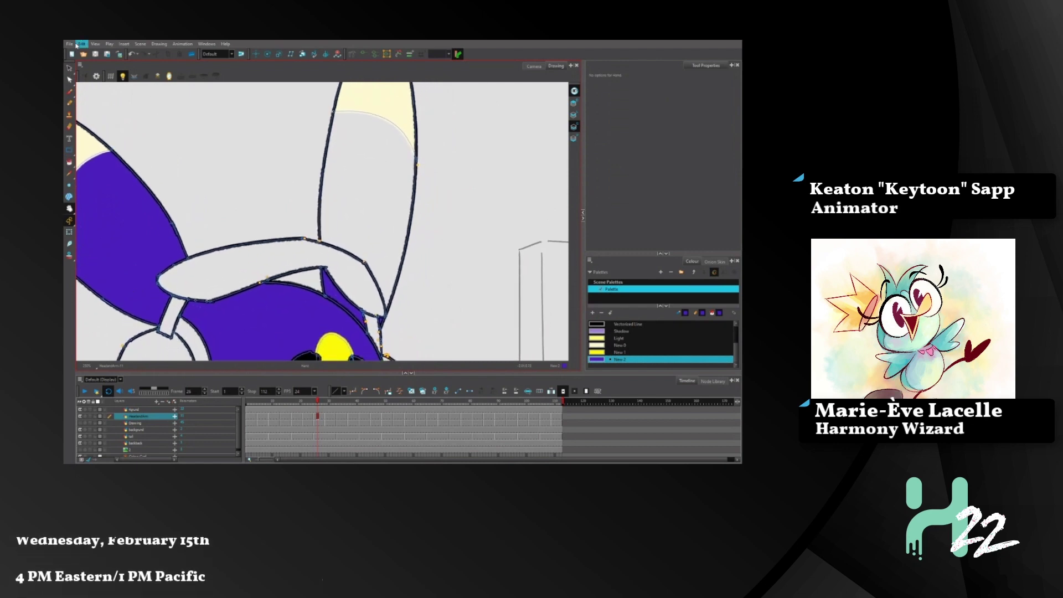
click(71, 45)
mouse_move(82, 45)
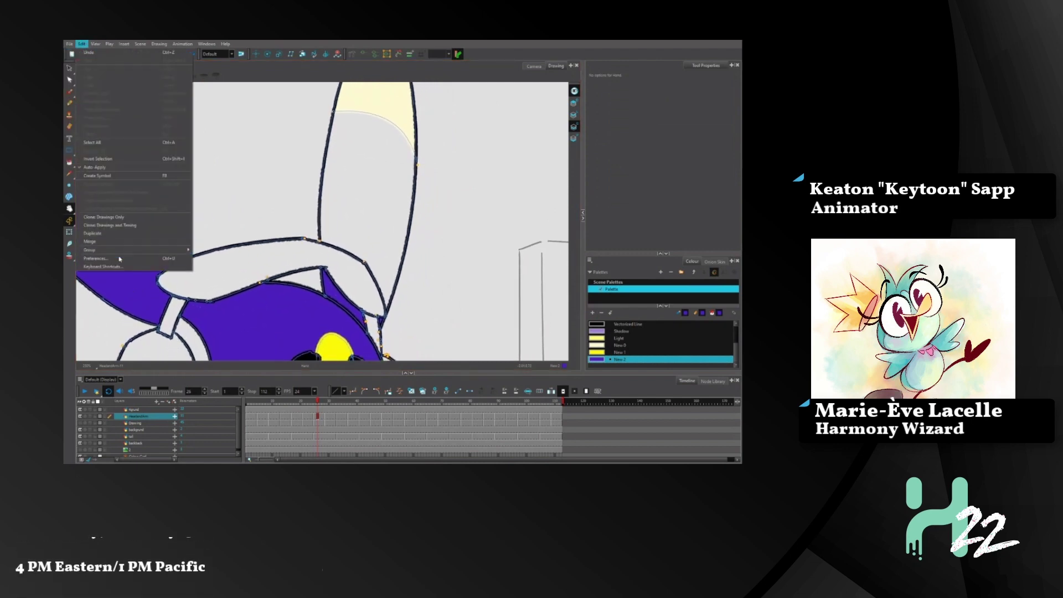
click(122, 258)
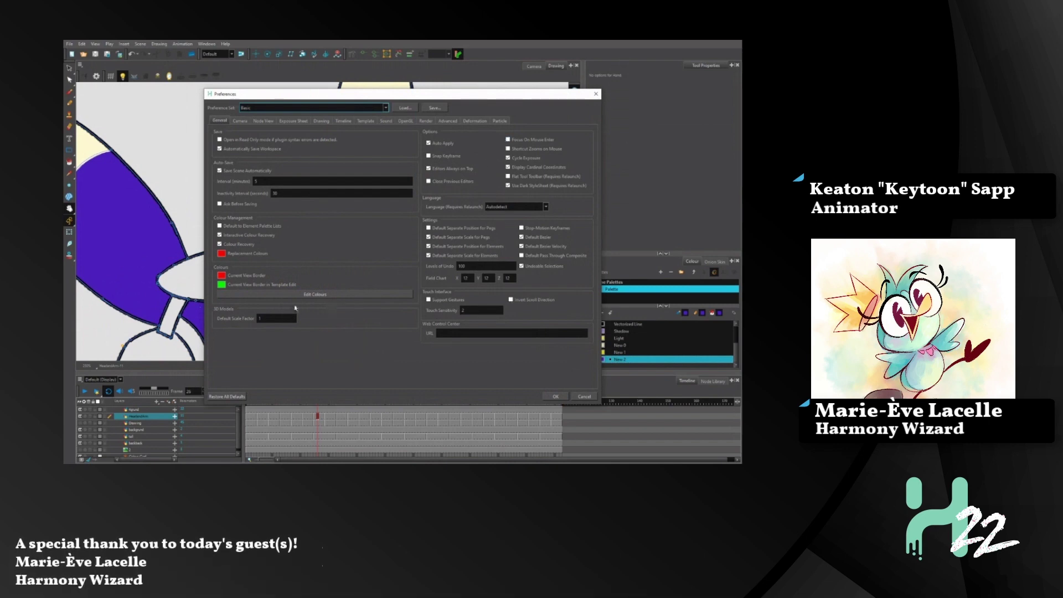
click(276, 320)
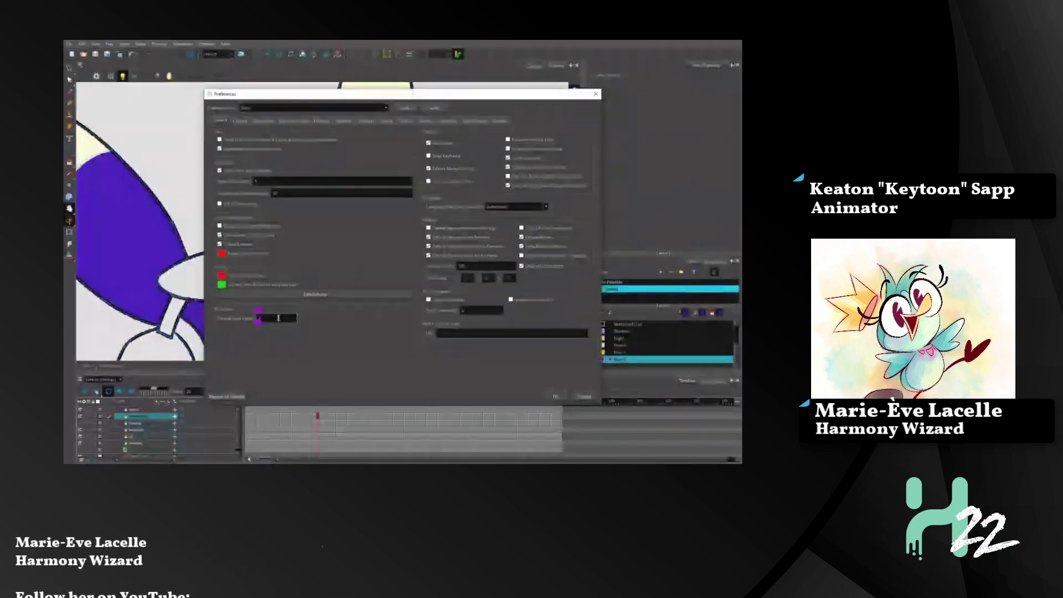
click(596, 95)
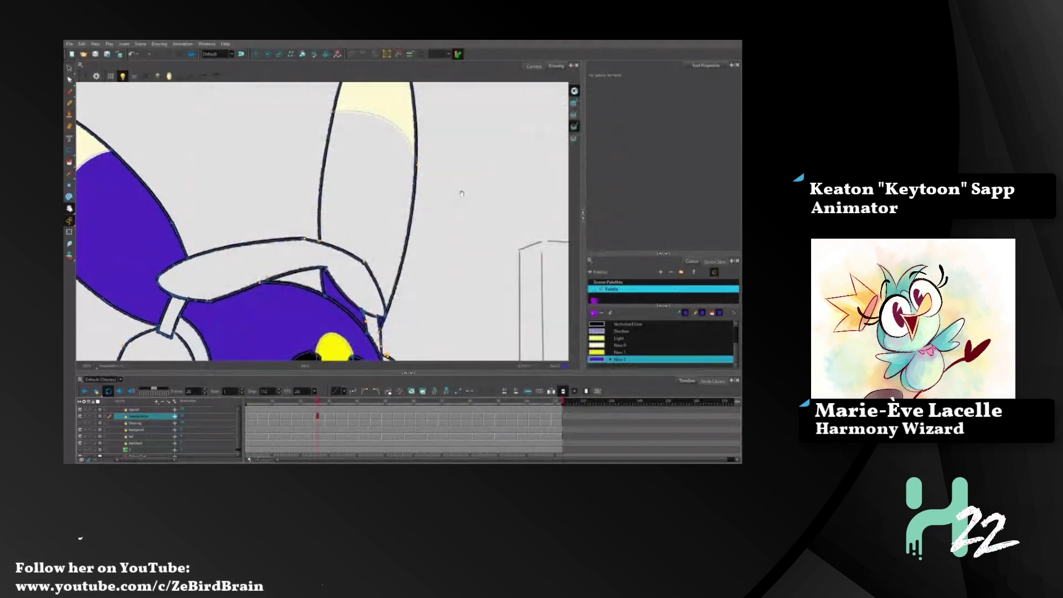
- Adjust the outline point where the upright ear meets the headphone band and paint the ear's base purple around frame 26
drag(462, 194, 476, 207)
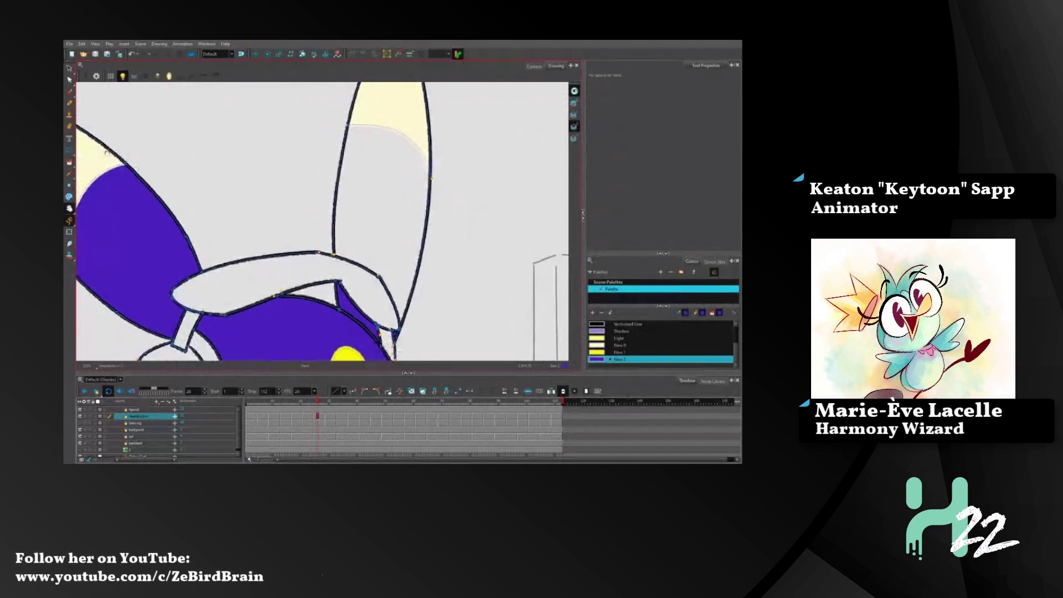
click(70, 80)
click(336, 255)
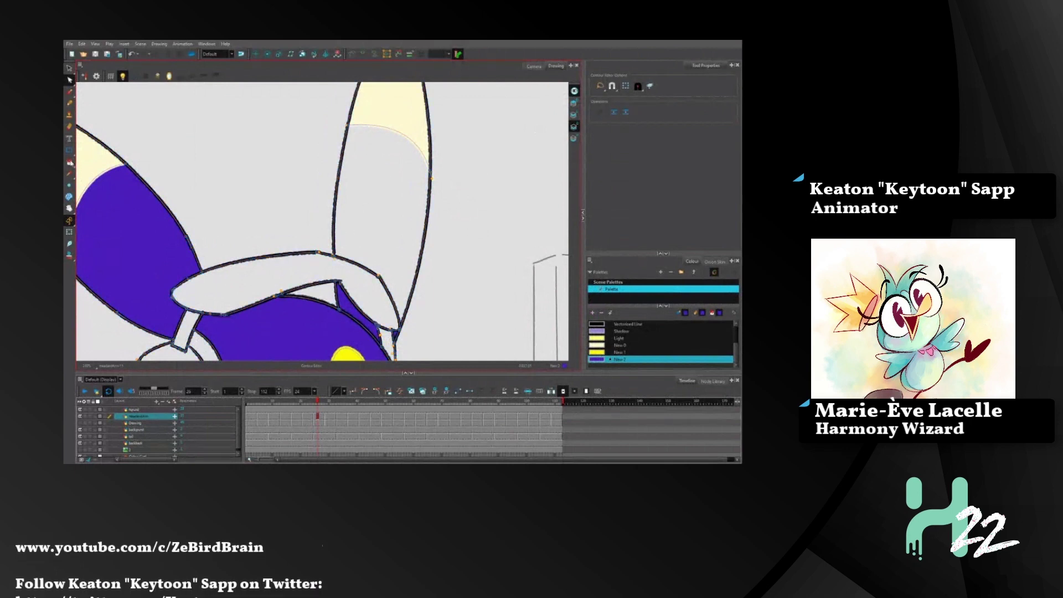
key(alt+i)
click(369, 160)
key(space)
drag(457, 291, 448, 155)
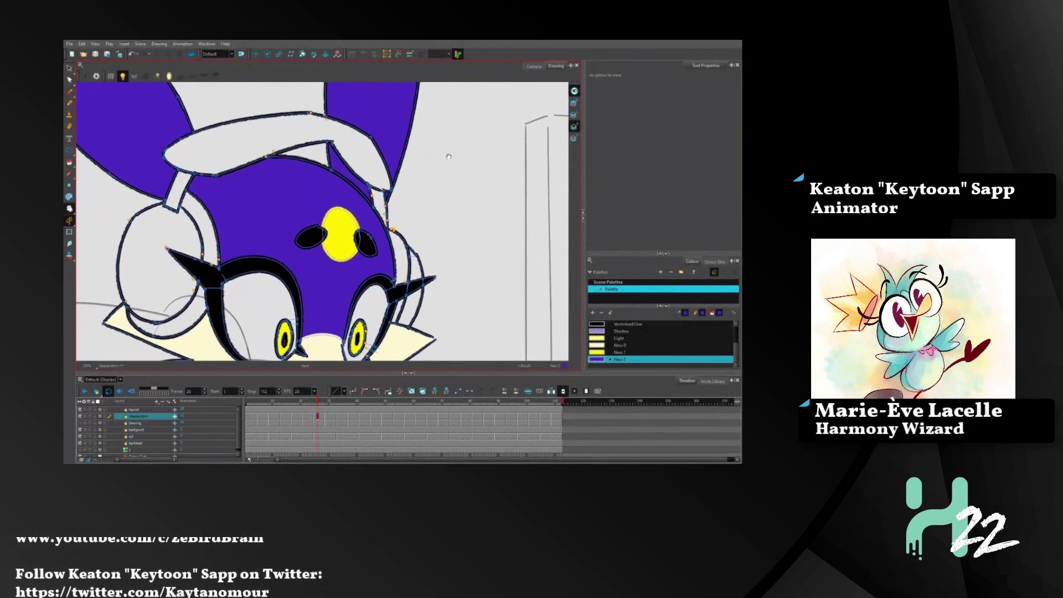
drag(454, 224, 453, 173)
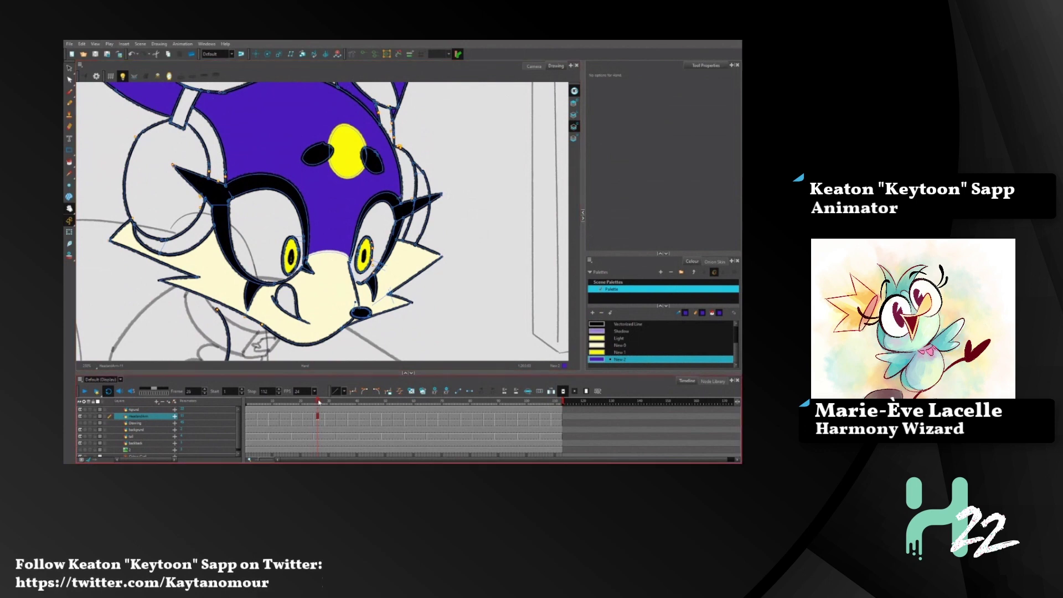
- Paint the head purple on the drawing around frame 30
click(330, 403)
drag(450, 138, 473, 205)
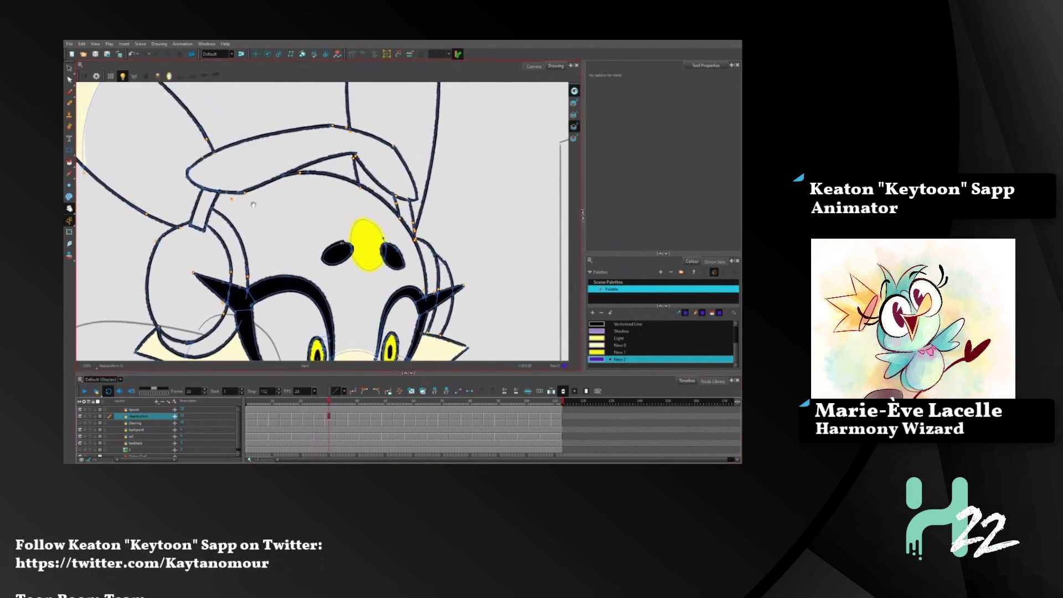
click(69, 163)
click(324, 200)
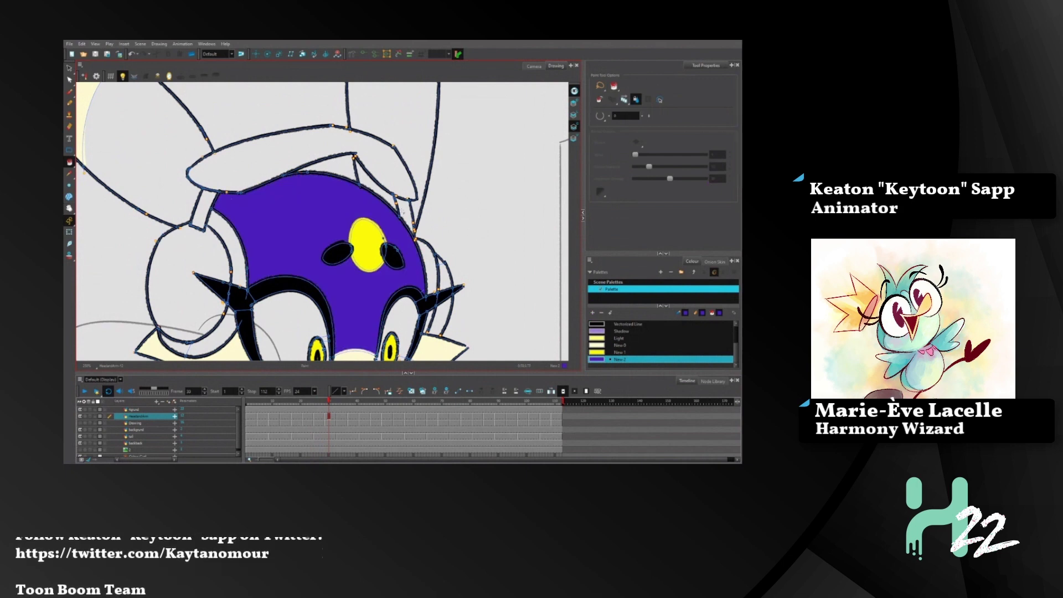
- Try to paint the small gap under the headphone band purple, undo the fill, and examine the outline points
click(399, 191)
key(ctrl+z)
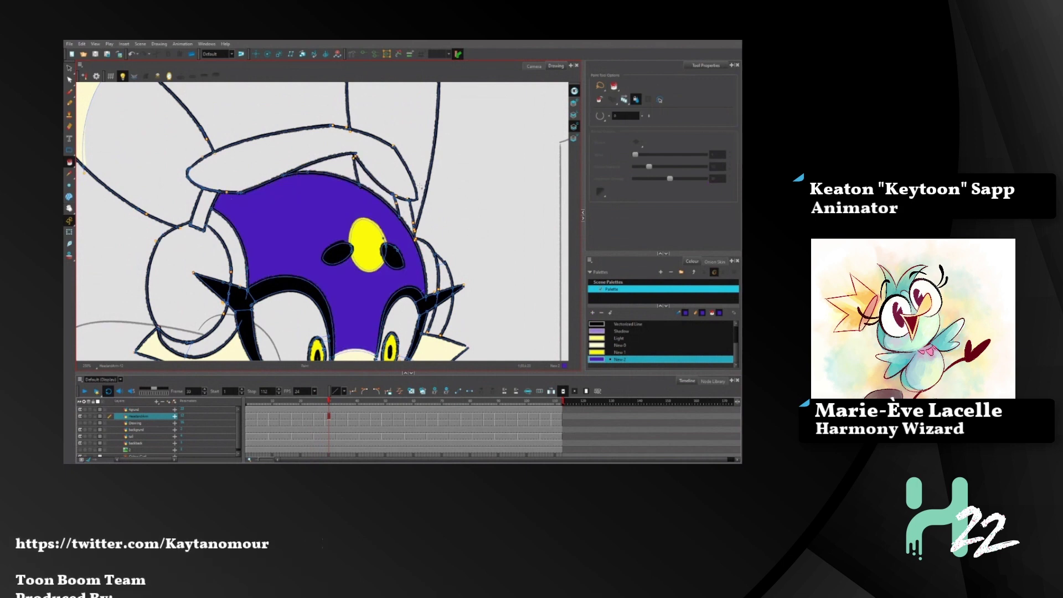
click(69, 80)
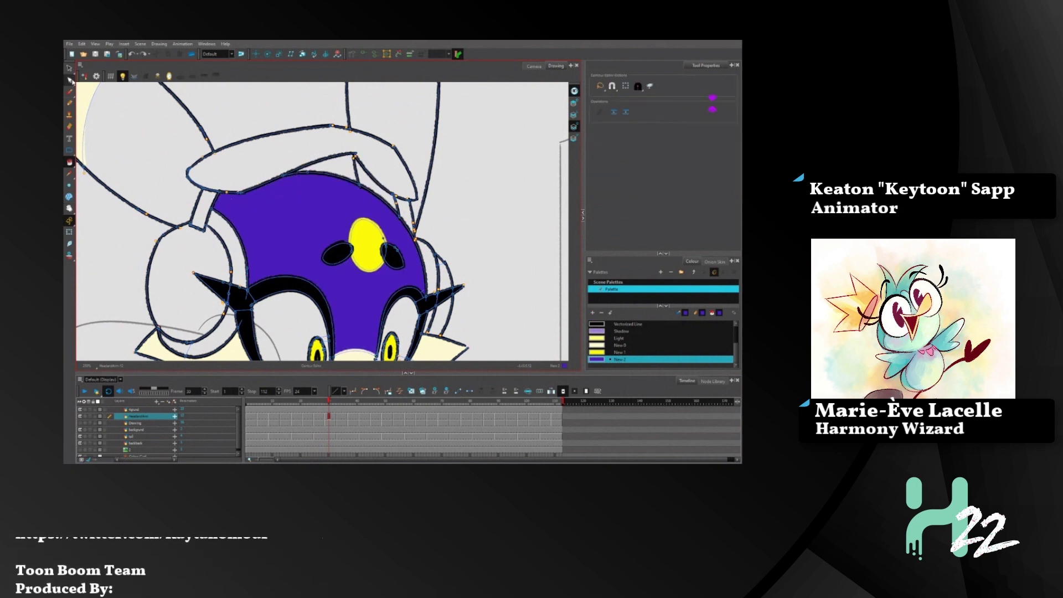
key(ctrl+a)
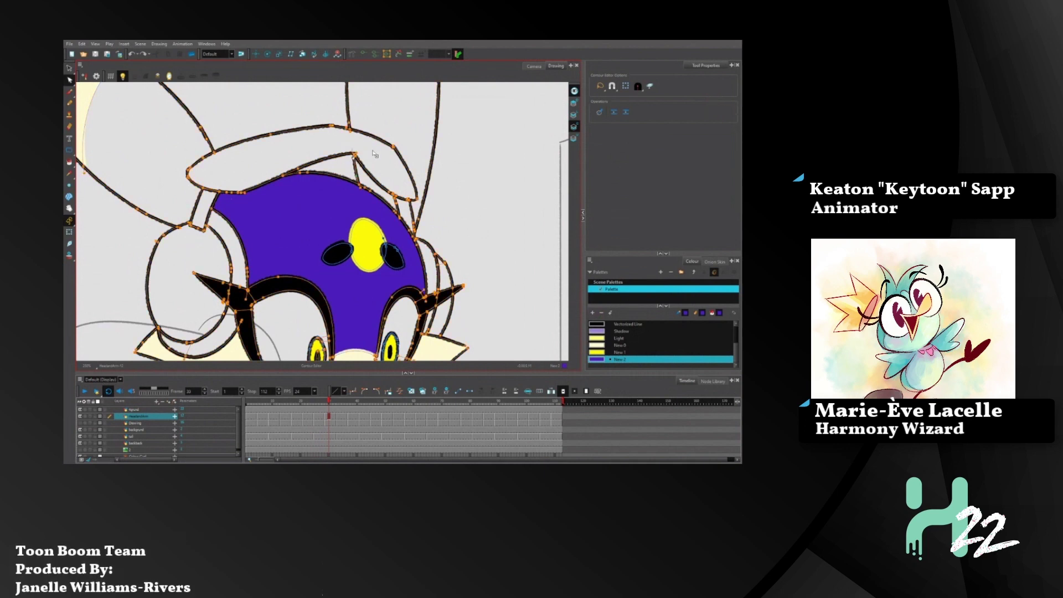
click(375, 150)
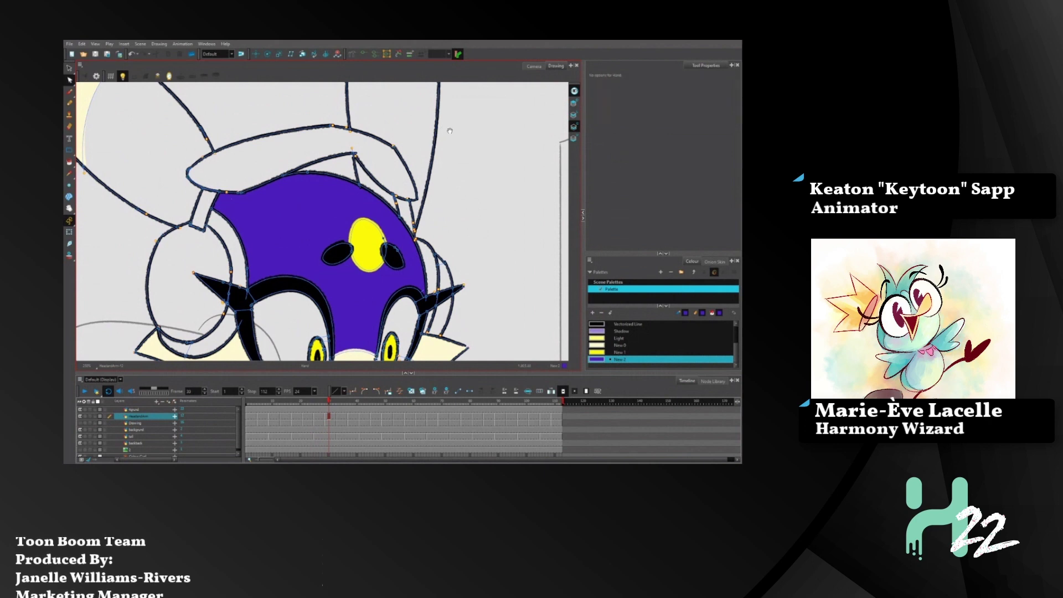
- Paint the base of the slanted ear and the small gap under the headphone band purple around frame 30
mouse_move(443, 127)
mouse_down()
mouse_move(432, 186)
mouse_move(476, 164)
mouse_up()
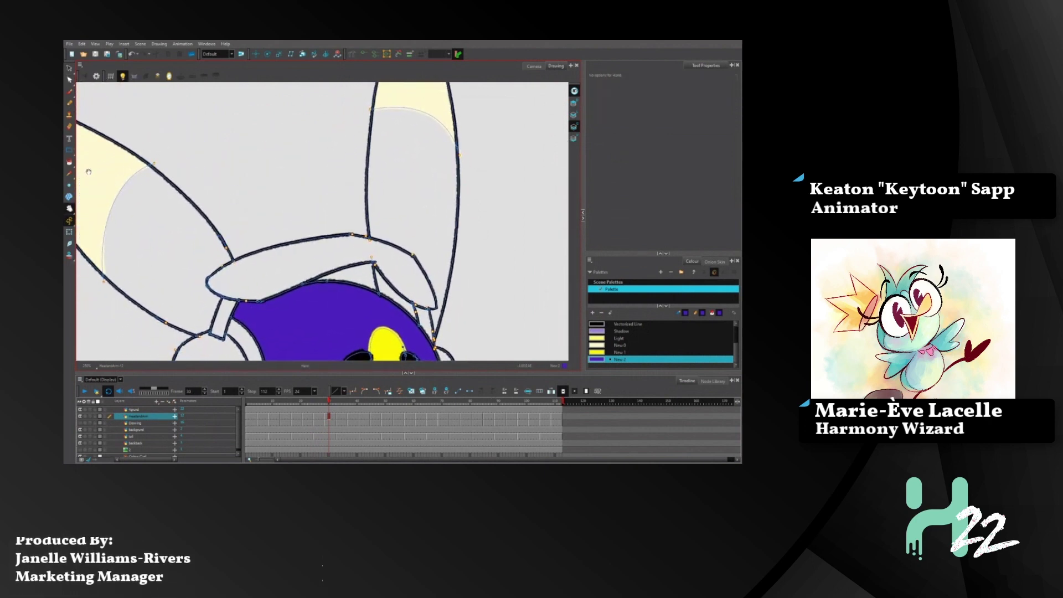
click(69, 162)
click(161, 203)
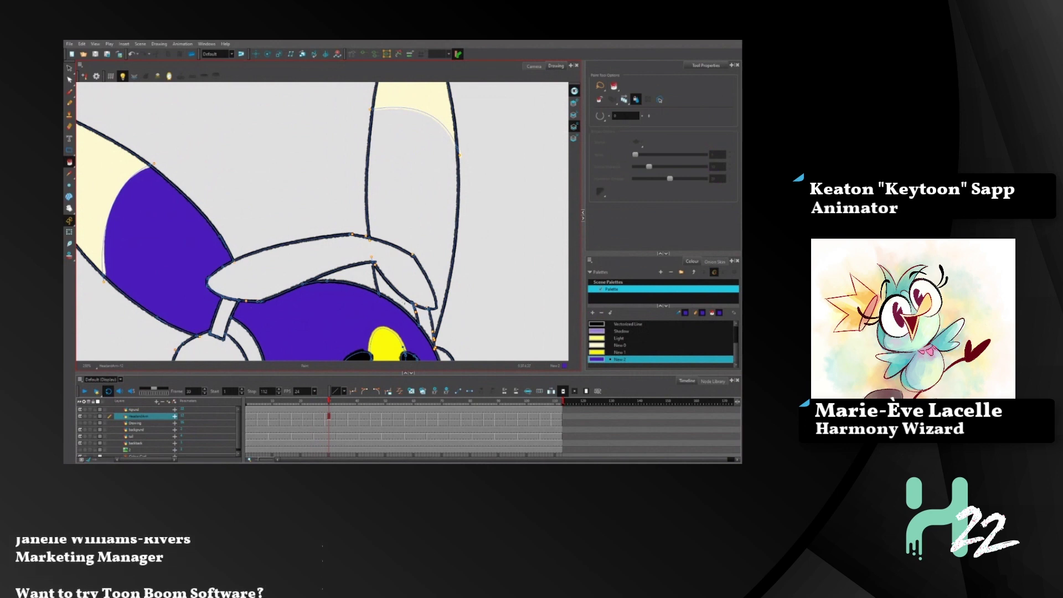
click(405, 304)
- Check the outline points where the upright ear meets the headphone band and paint the ear's base purple around frame 30
key(space)
drag(477, 179, 476, 197)
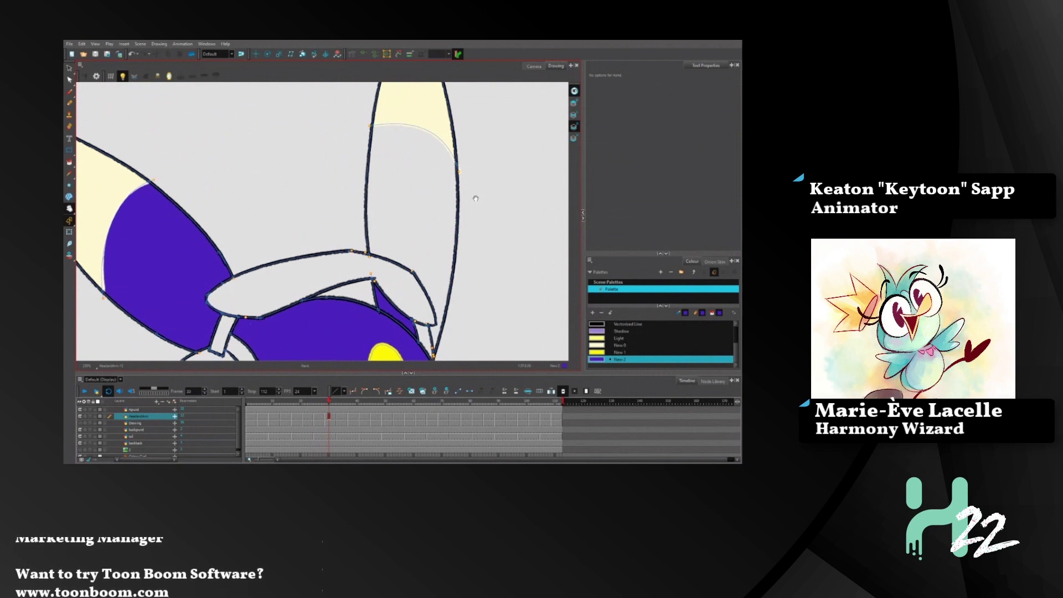
drag(475, 200, 469, 162)
click(70, 79)
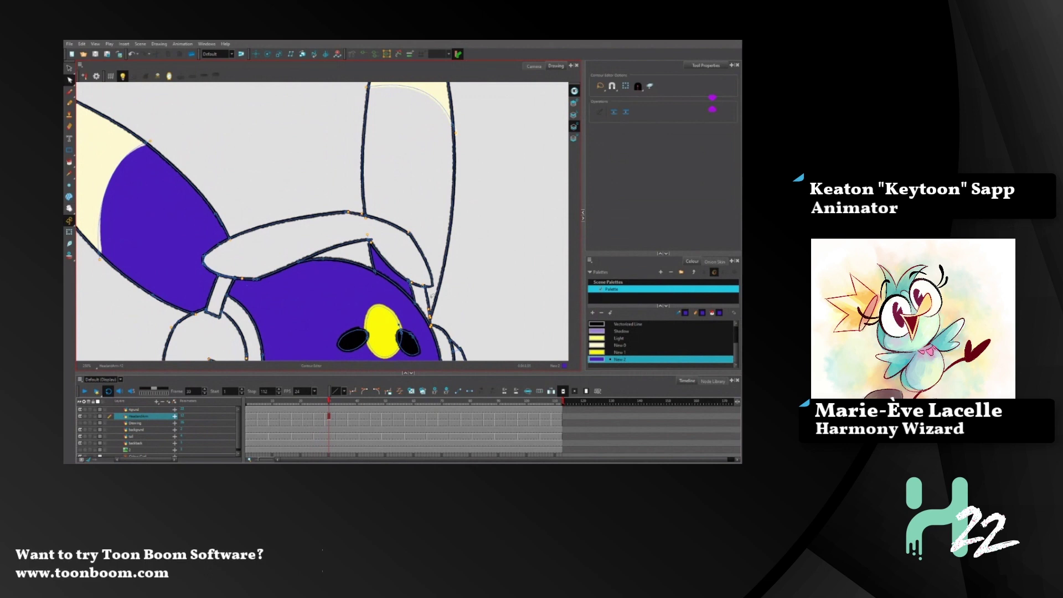
key(ctrl+a)
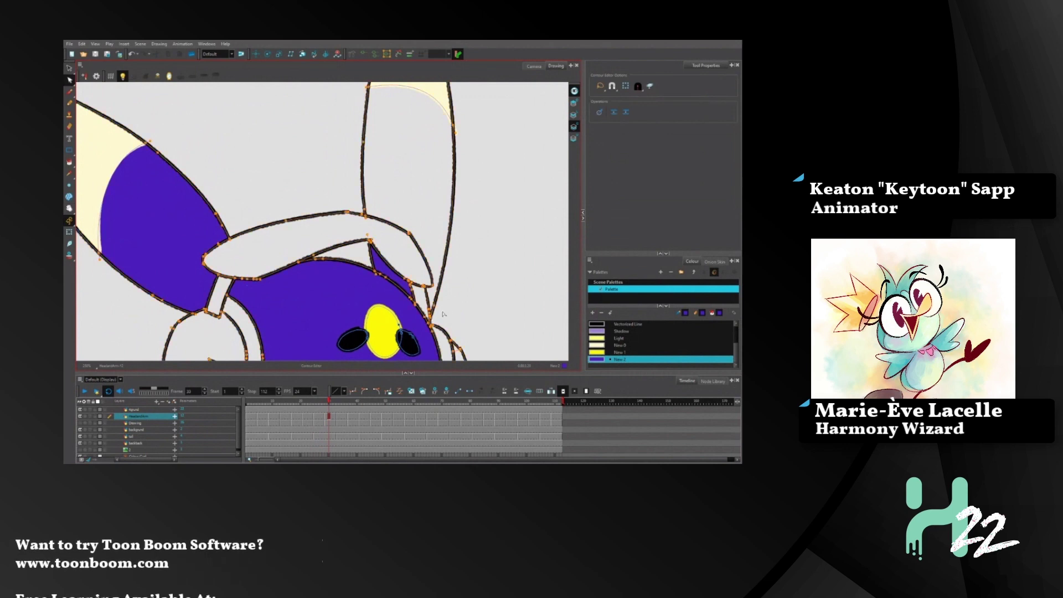
click(470, 267)
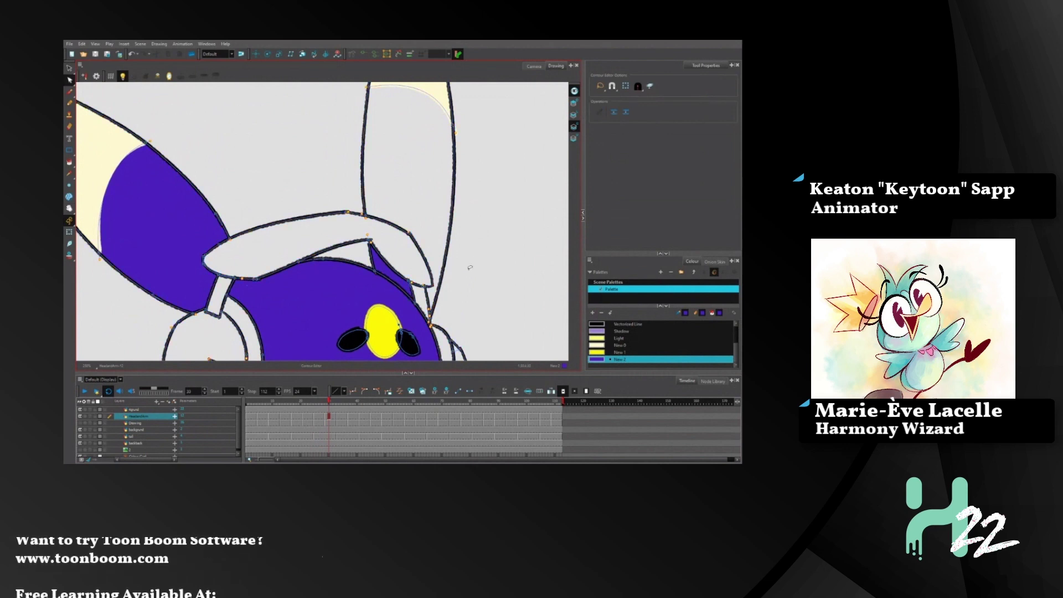
click(70, 162)
click(447, 151)
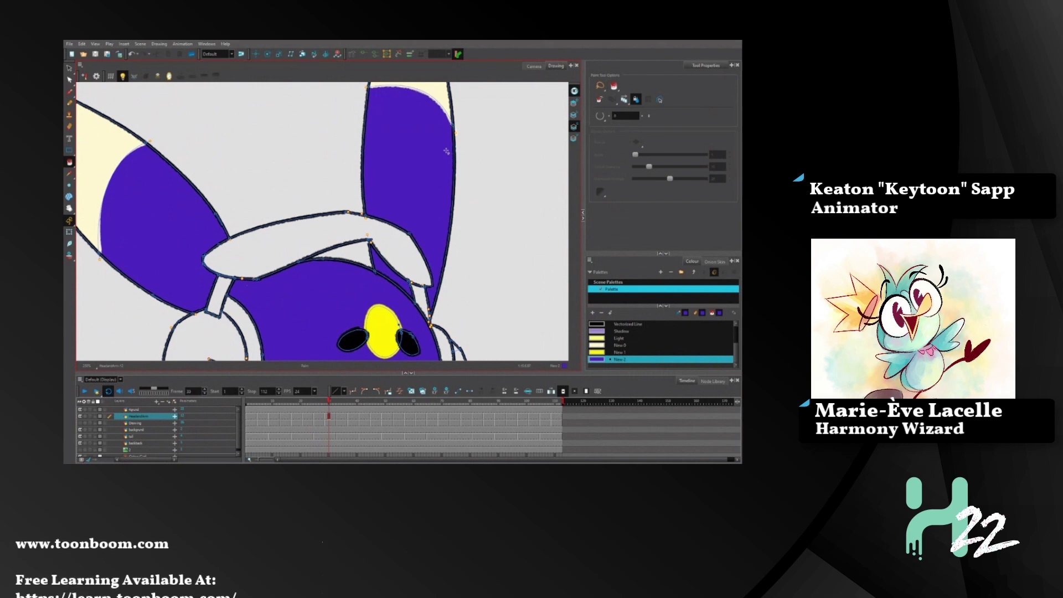
- Show the whole scene through the camera and play back the animation
key(space)
mouse_move(455, 266)
mouse_down()
mouse_move(474, 125)
mouse_move(473, 147)
mouse_up()
click(533, 66)
key(Return)
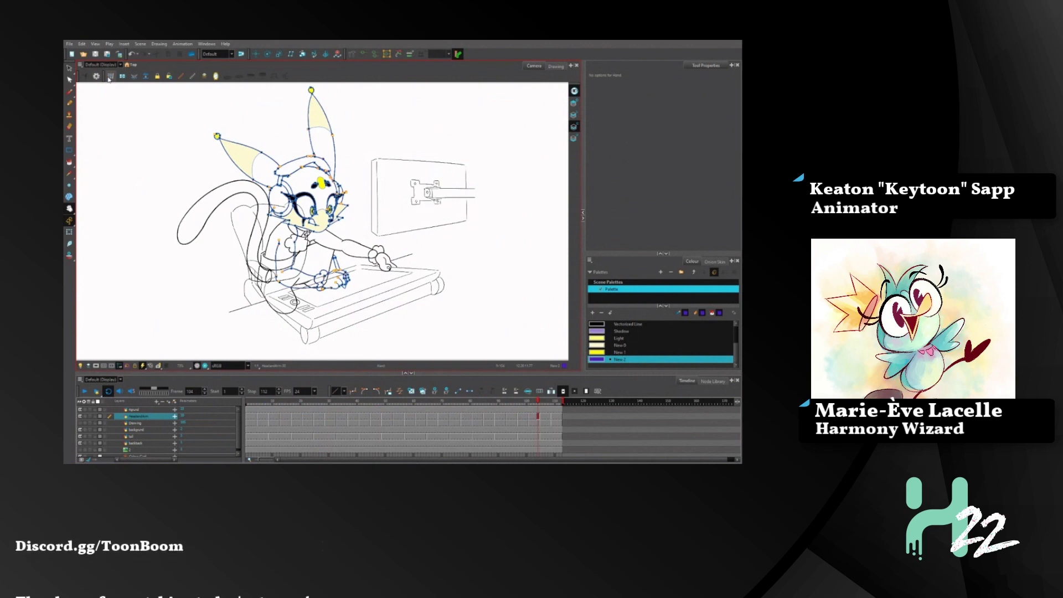
- Check the automatic scene saving option and its interval in the general preferences and close them without changes
click(70, 44)
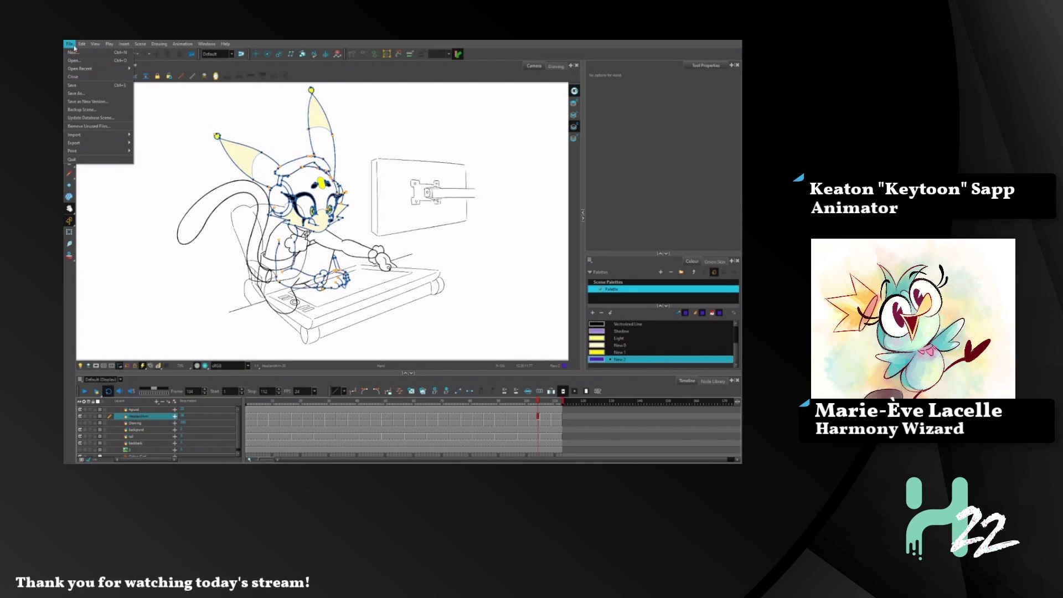
mouse_move(82, 44)
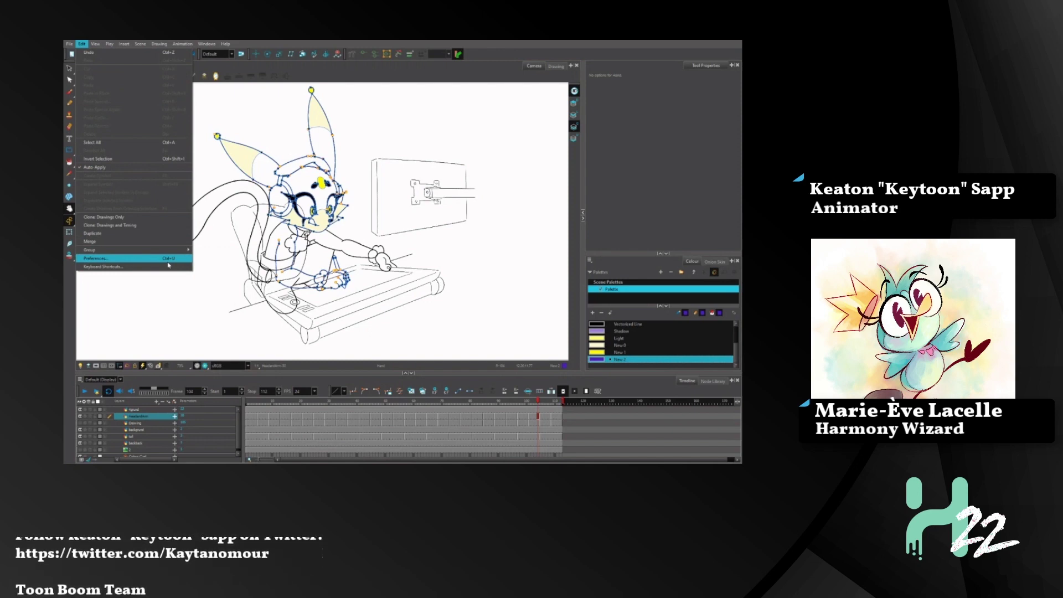
click(173, 260)
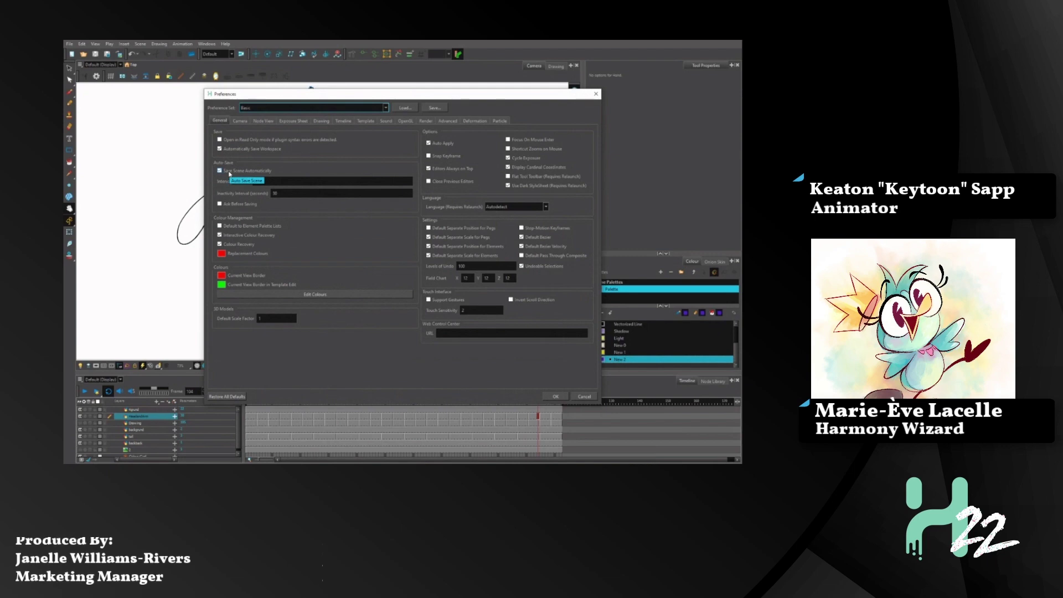
click(260, 181)
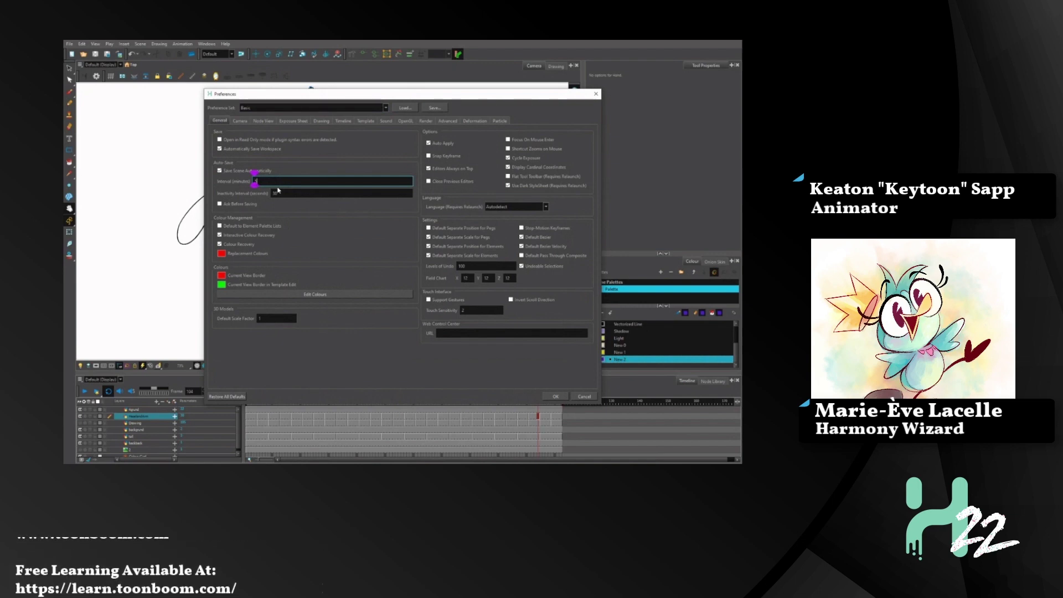
click(596, 95)
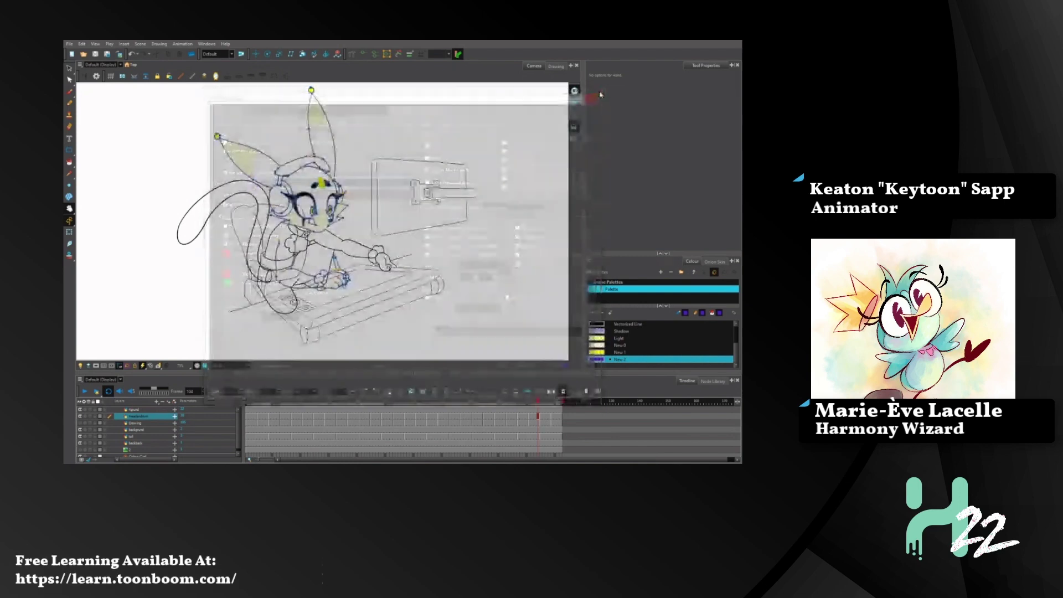
- Go to the drawing around frame 34 and show its head close up for painting in the drawing view
drag(297, 401, 338, 402)
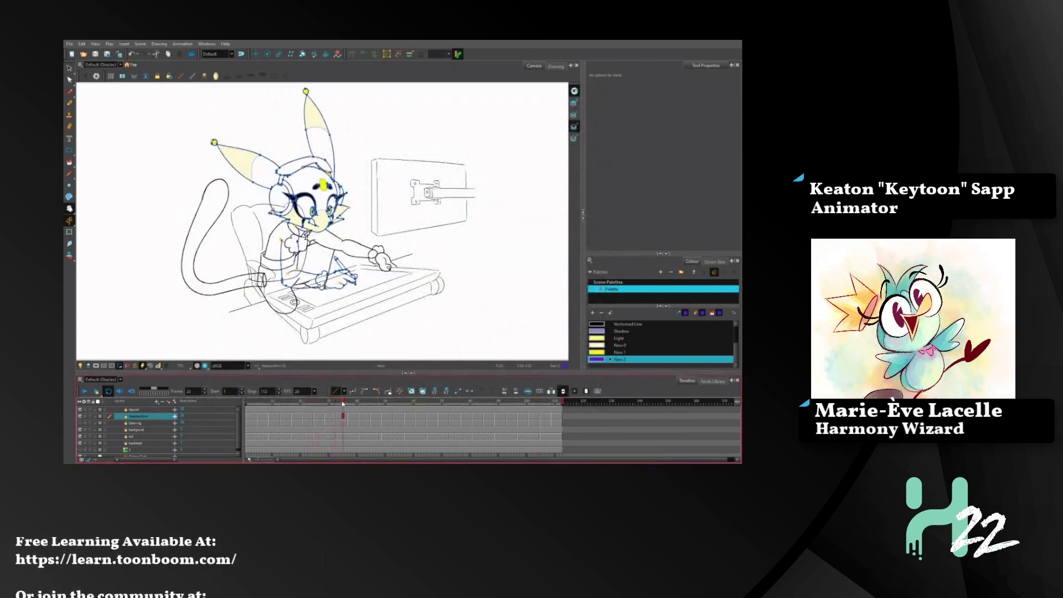
click(549, 66)
drag(364, 206, 446, 270)
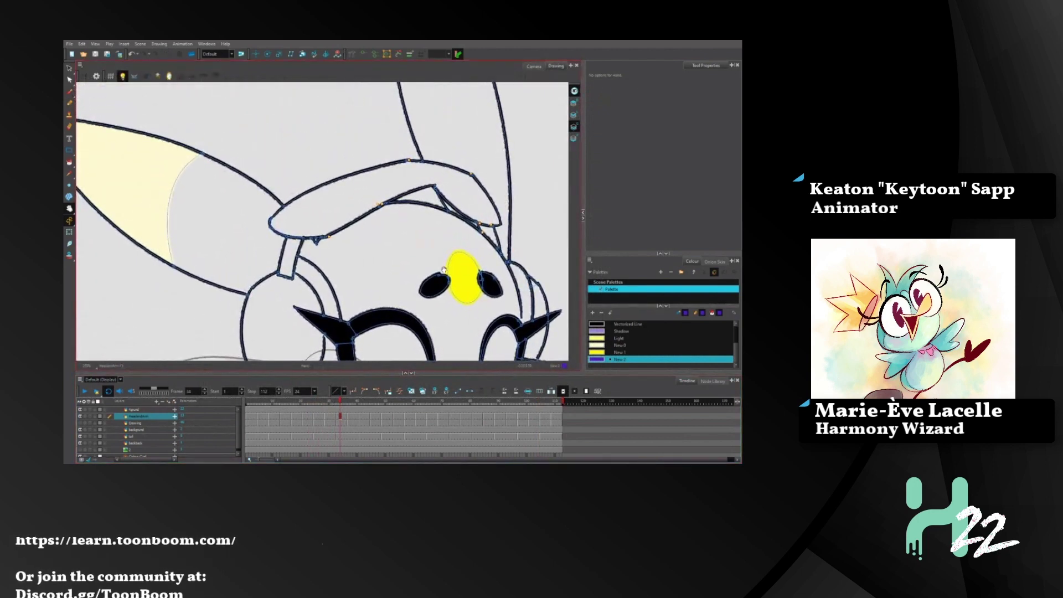